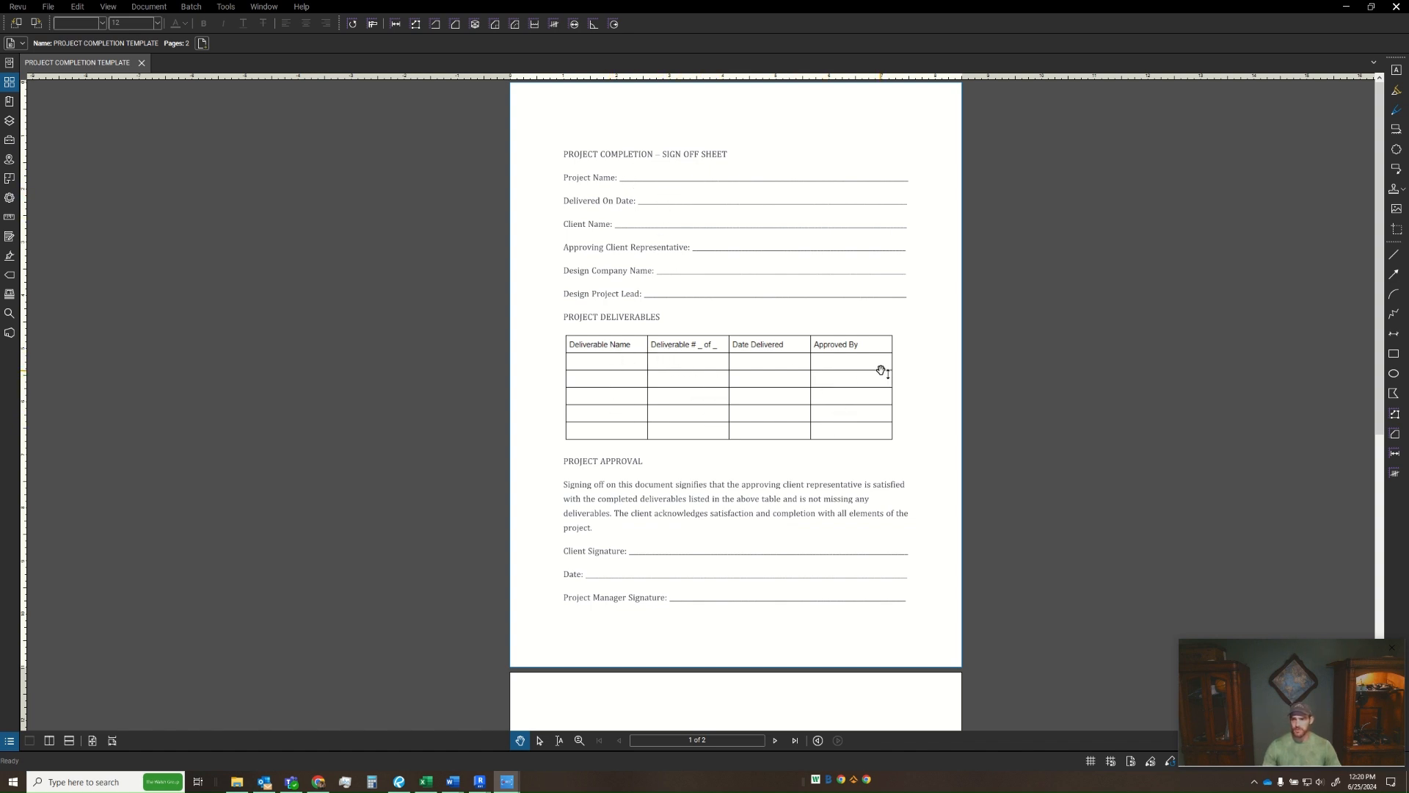
- Draw a rectangle over the five empty rows of the Project Deliverables table on page 1
scroll(697, 372, down, 7)
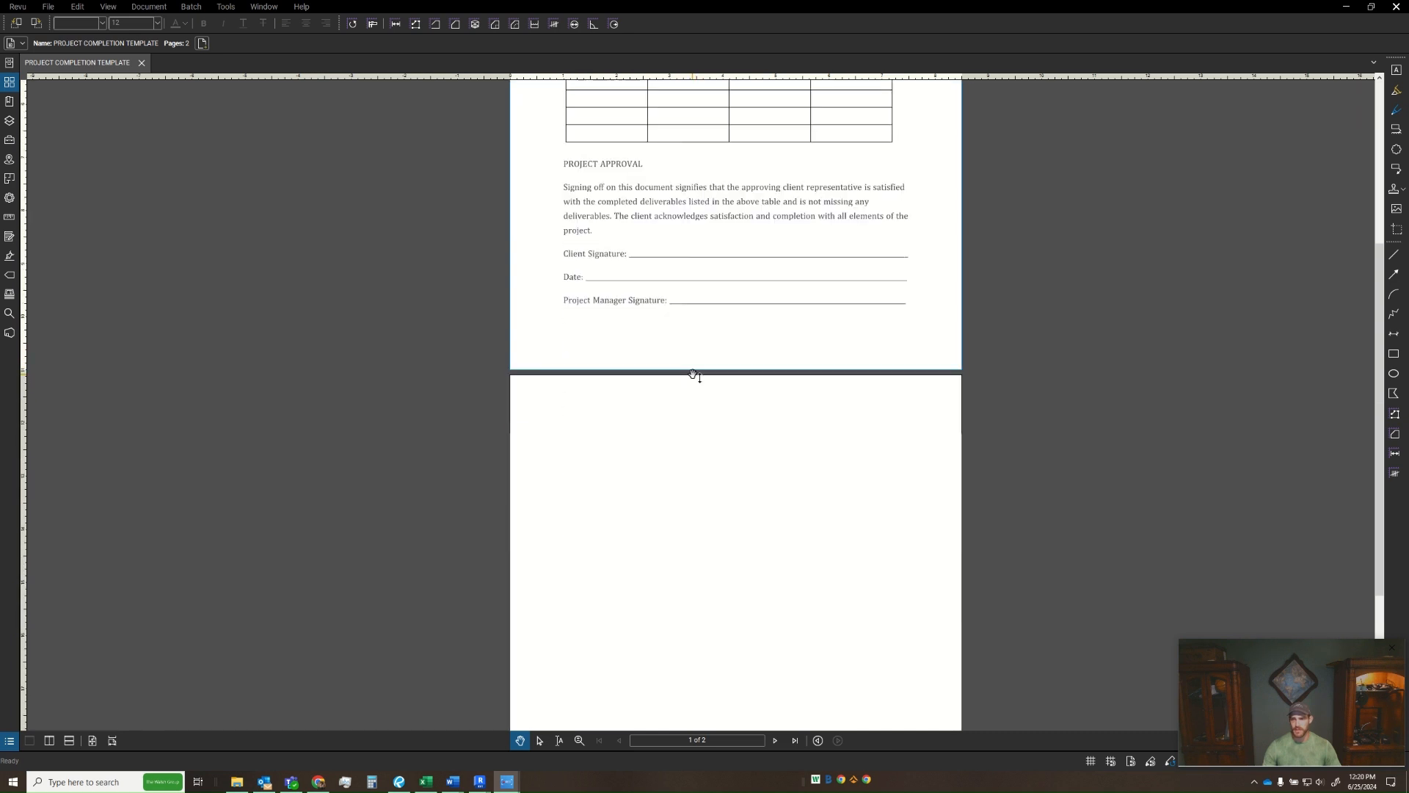
scroll(687, 413, up, 7)
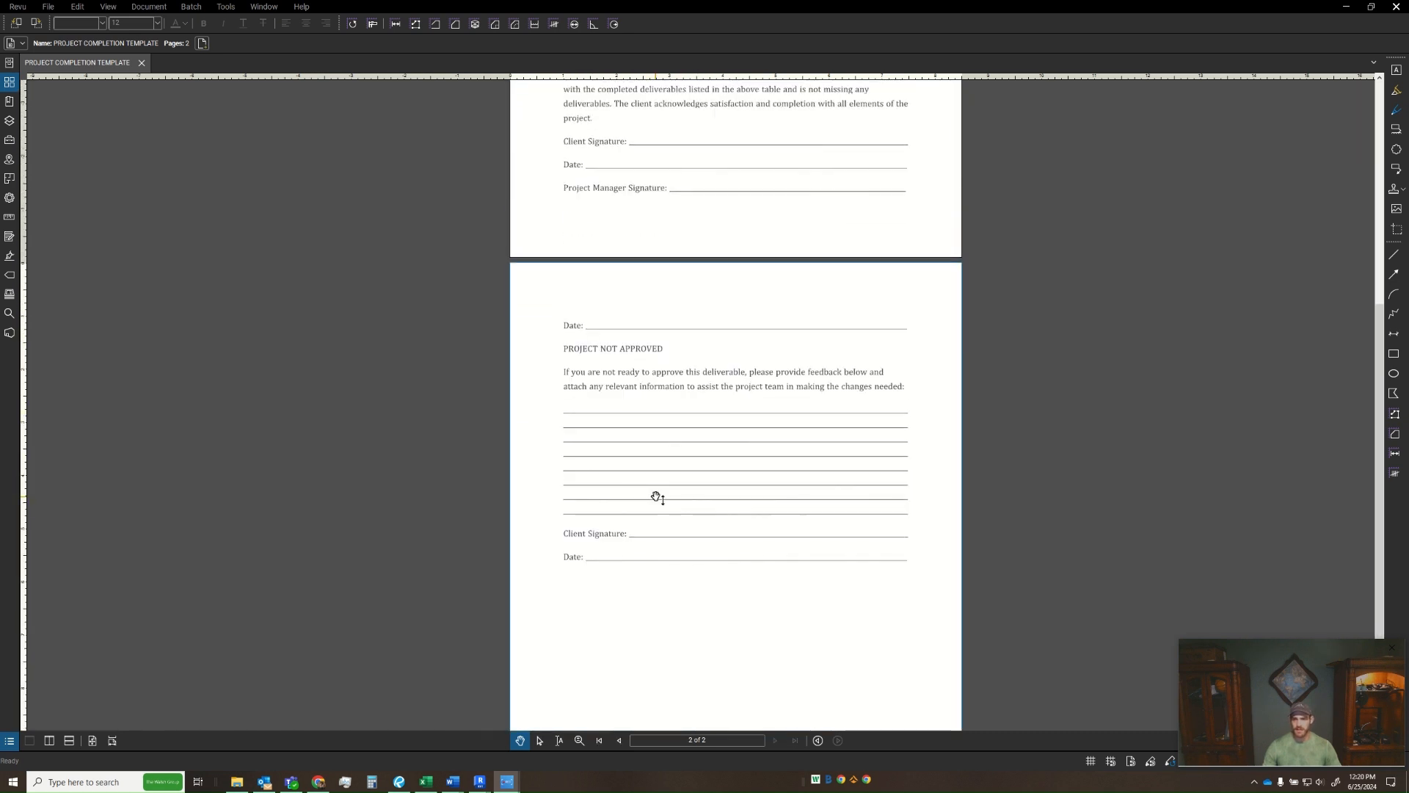
scroll(676, 522, down, 1)
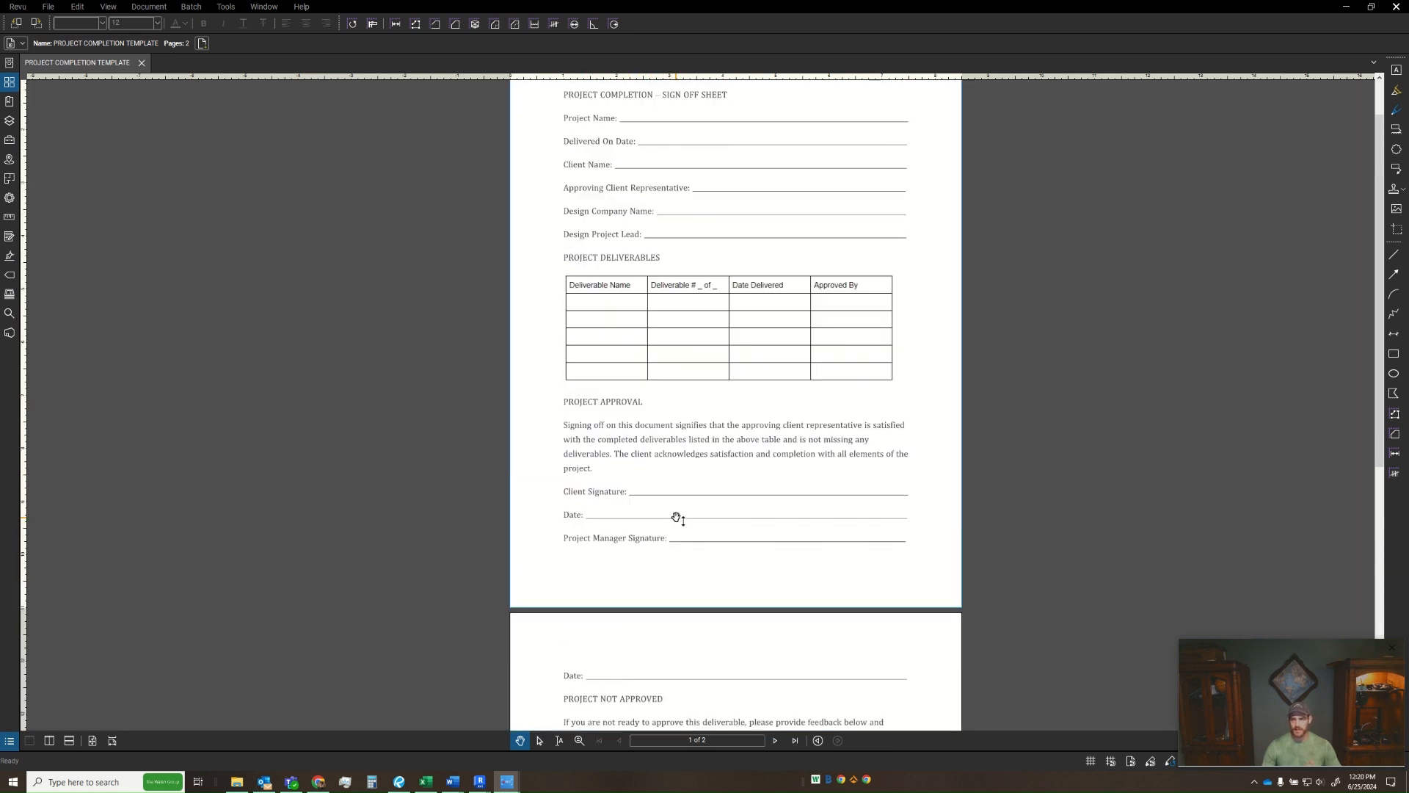
scroll(707, 269, up, 1)
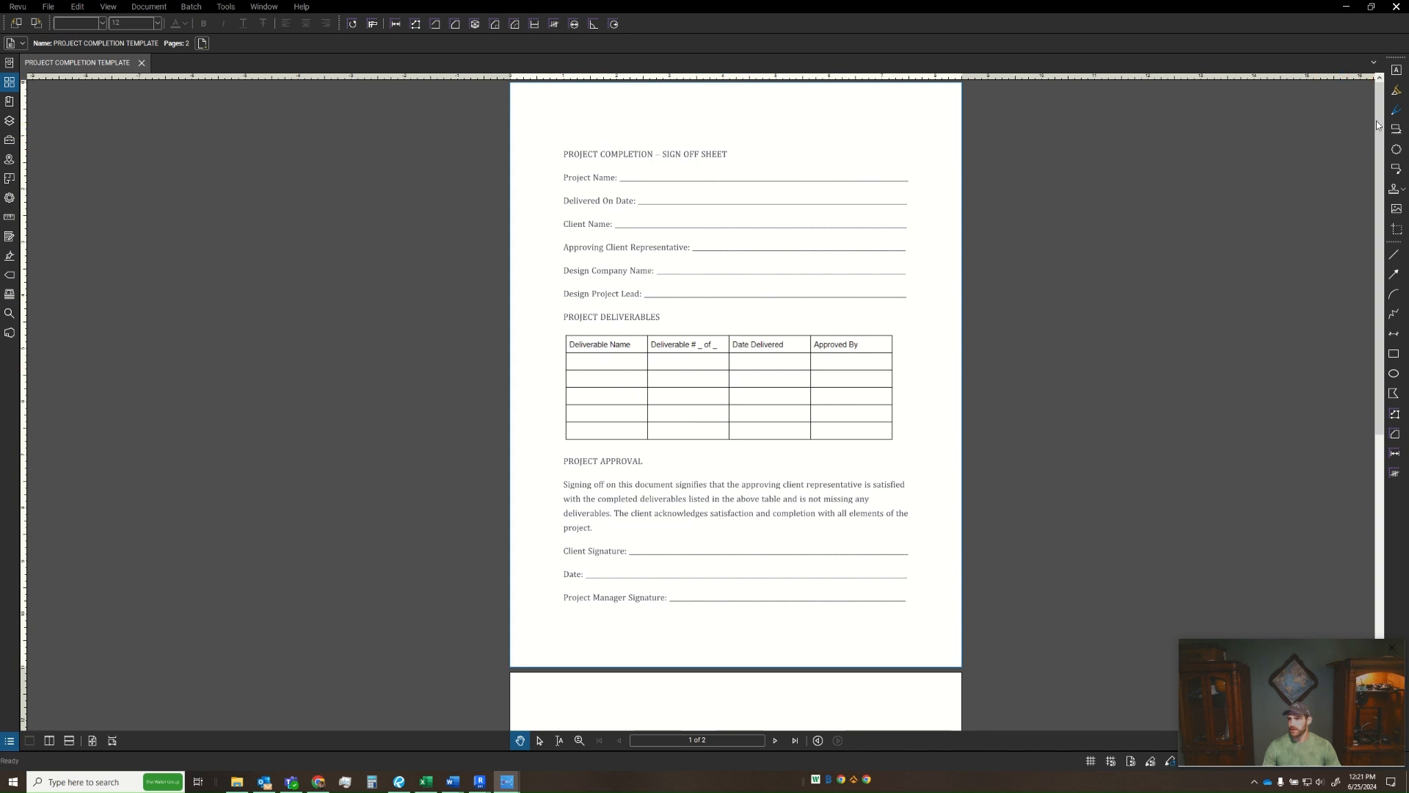
click(1399, 357)
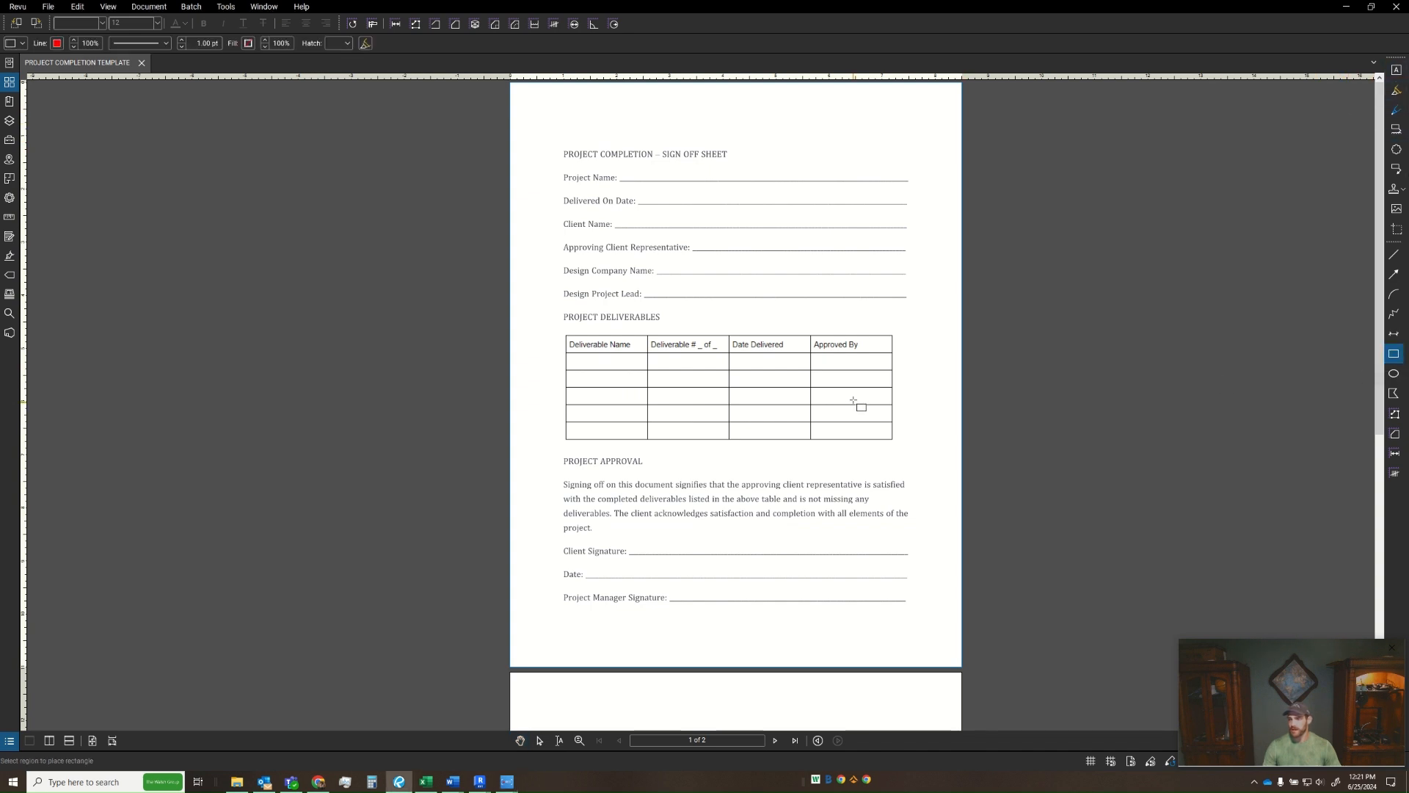
drag(563, 446, 900, 353)
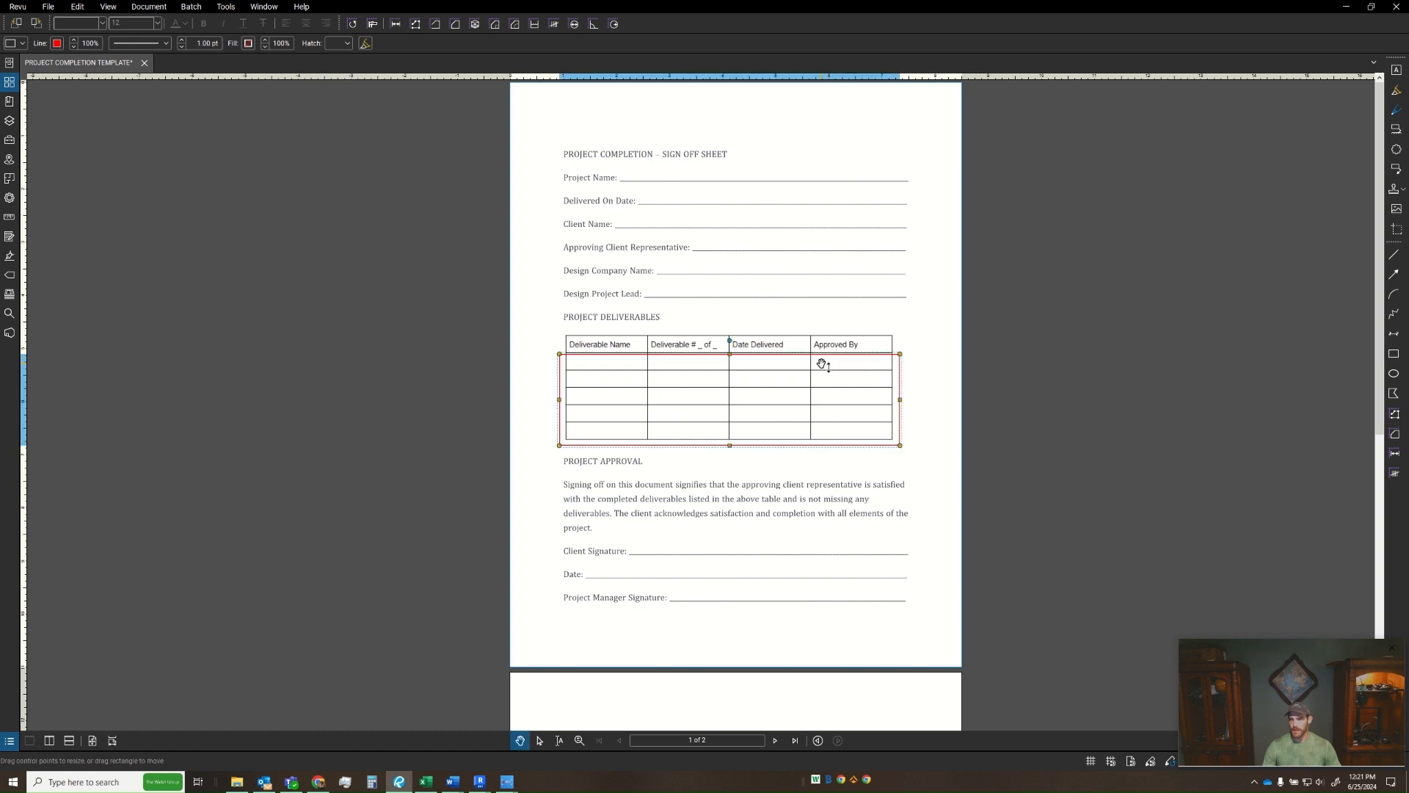
- Switch to single-page view and raise the rectangle's upper edge to the bottom border of the table's header row
click(533, 706)
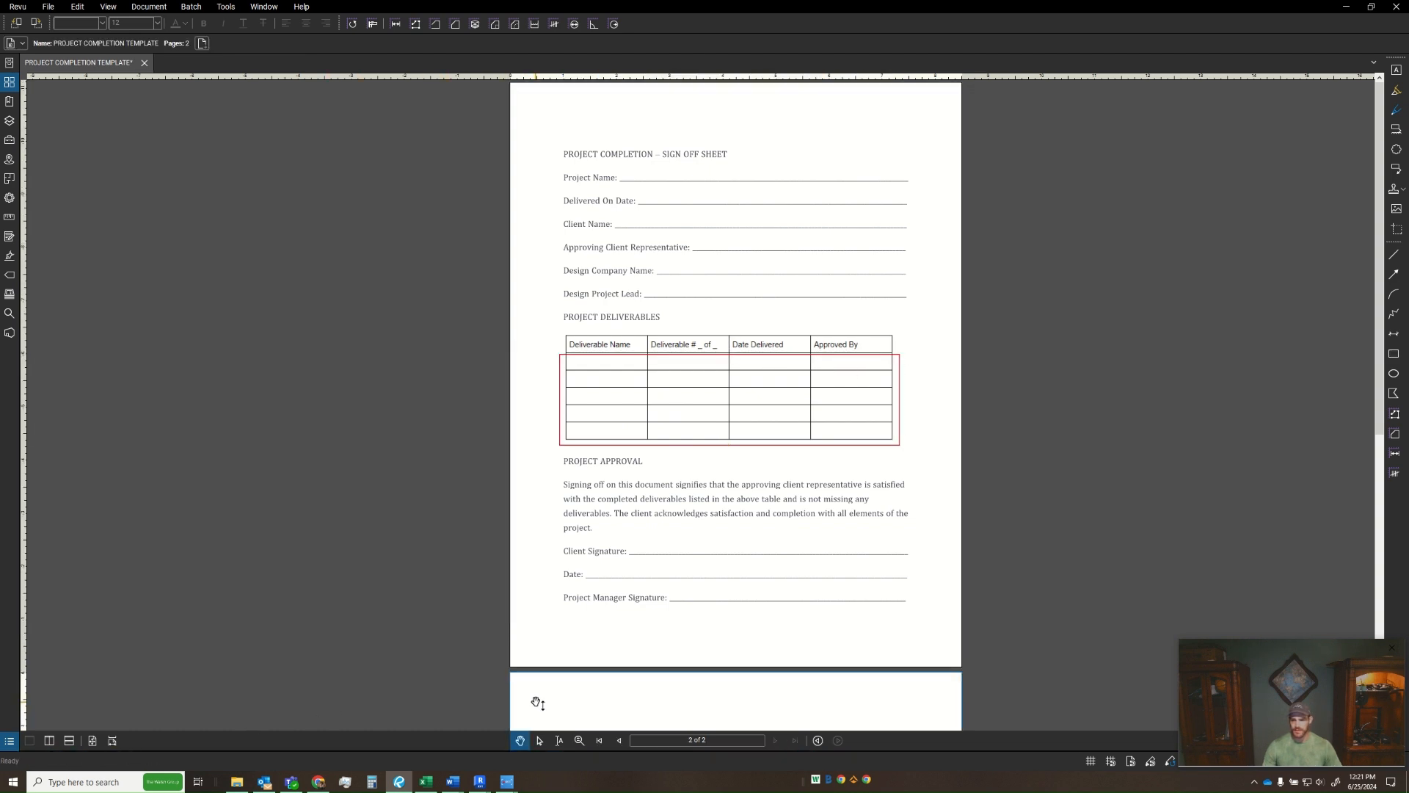
scroll(596, 400, down, 1)
scroll(596, 403, down, 2)
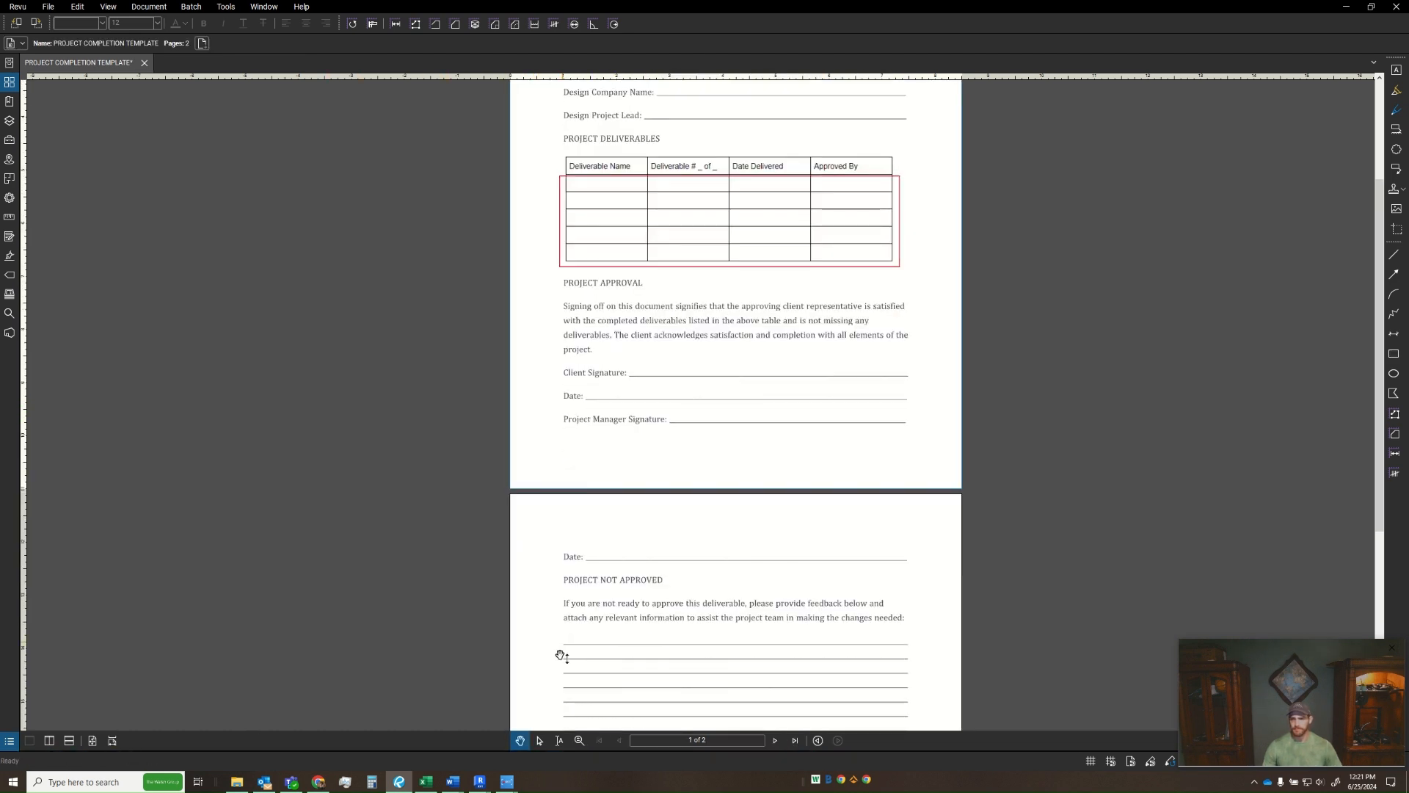
click(94, 742)
scroll(569, 365, up, 5)
click(556, 383)
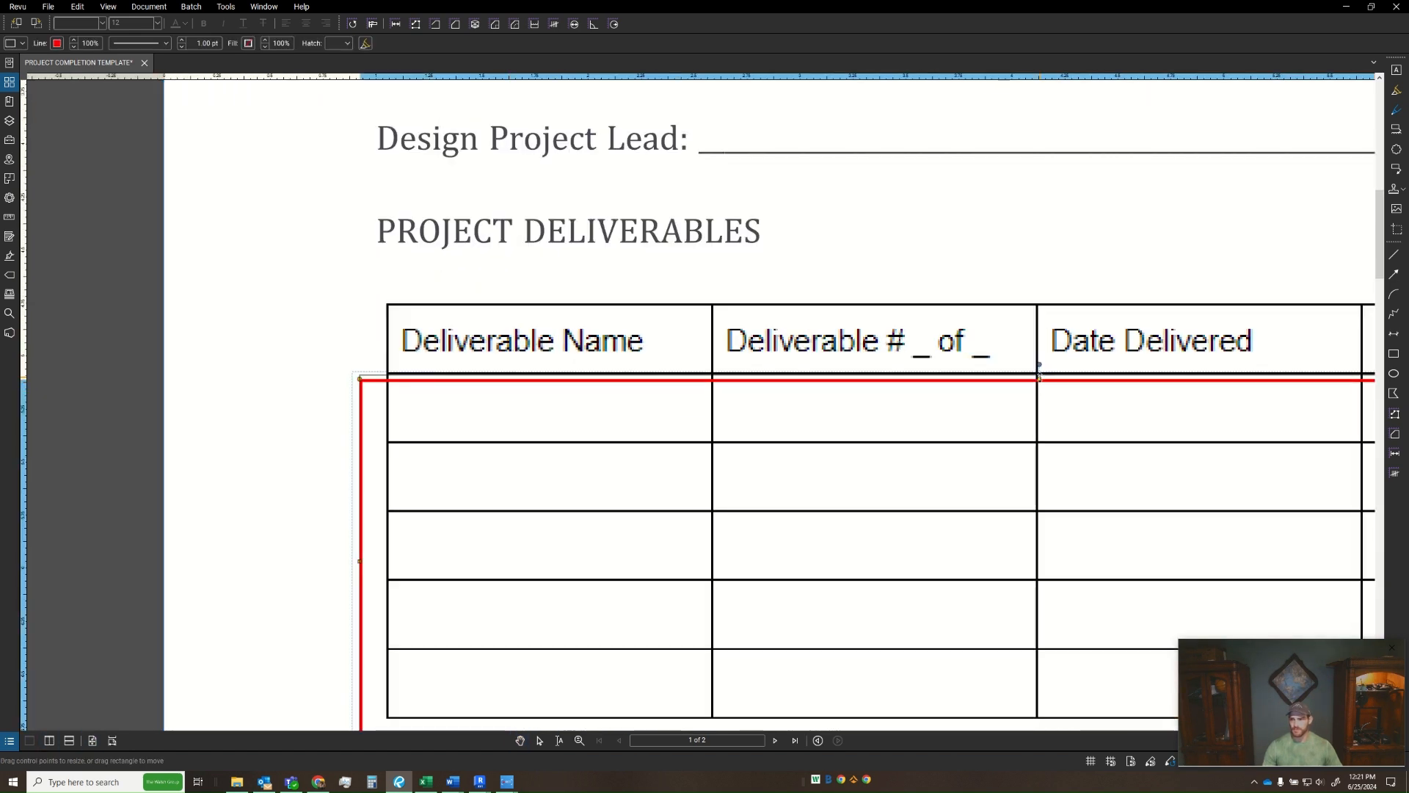
drag(1039, 378, 1040, 375)
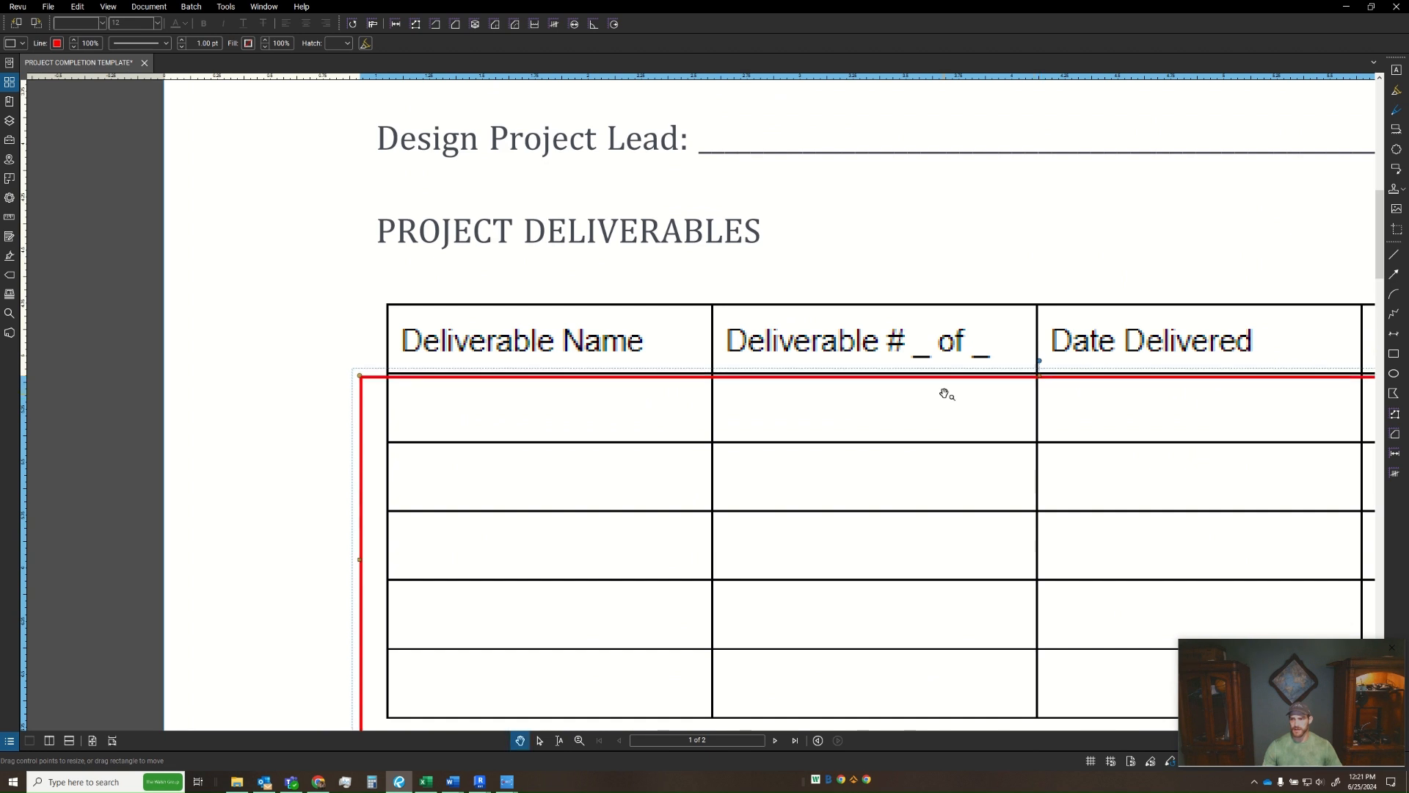
scroll(394, 385, up, 4)
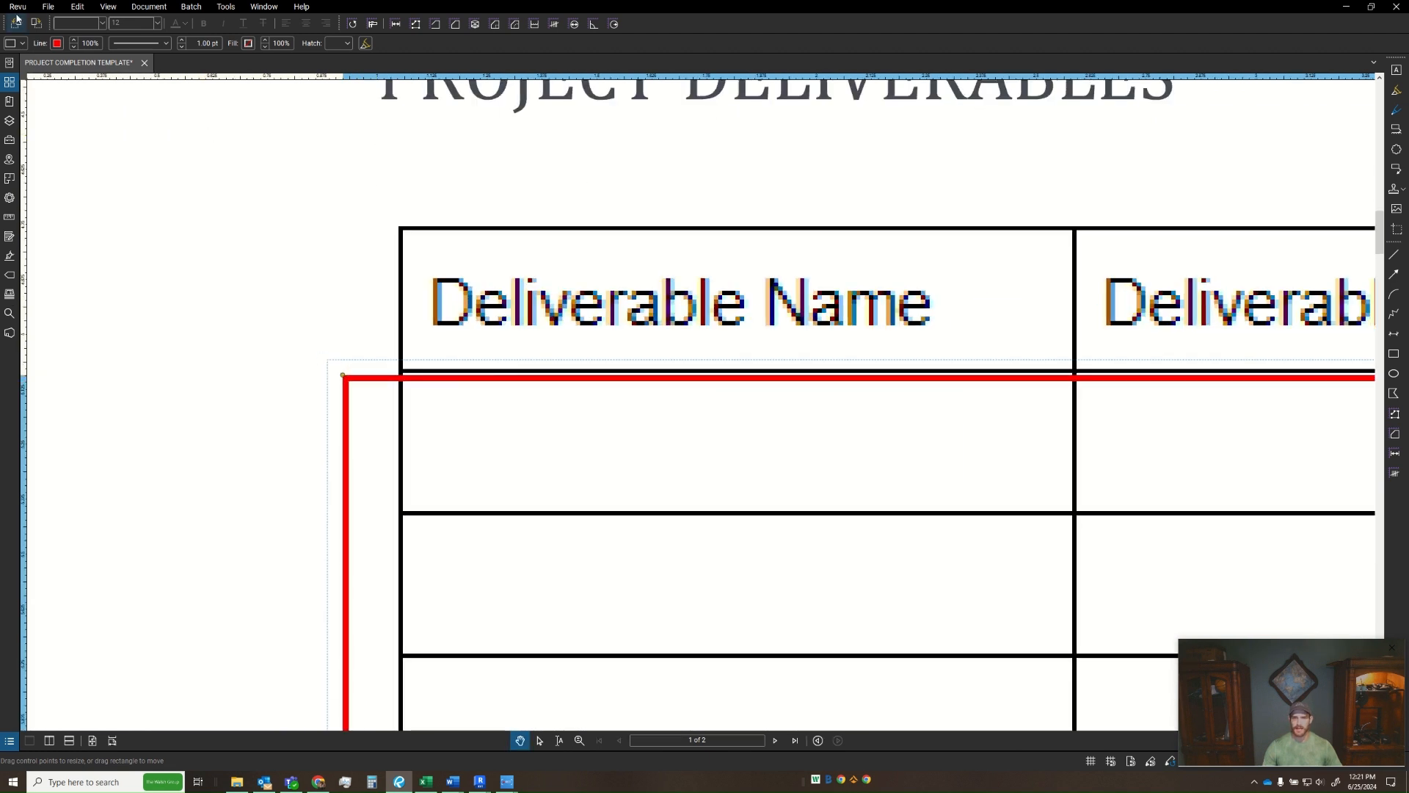
- Make the rectangle's line and fill white, and nudge its upper corner so it meets the header row's bottom border
click(57, 43)
click(65, 115)
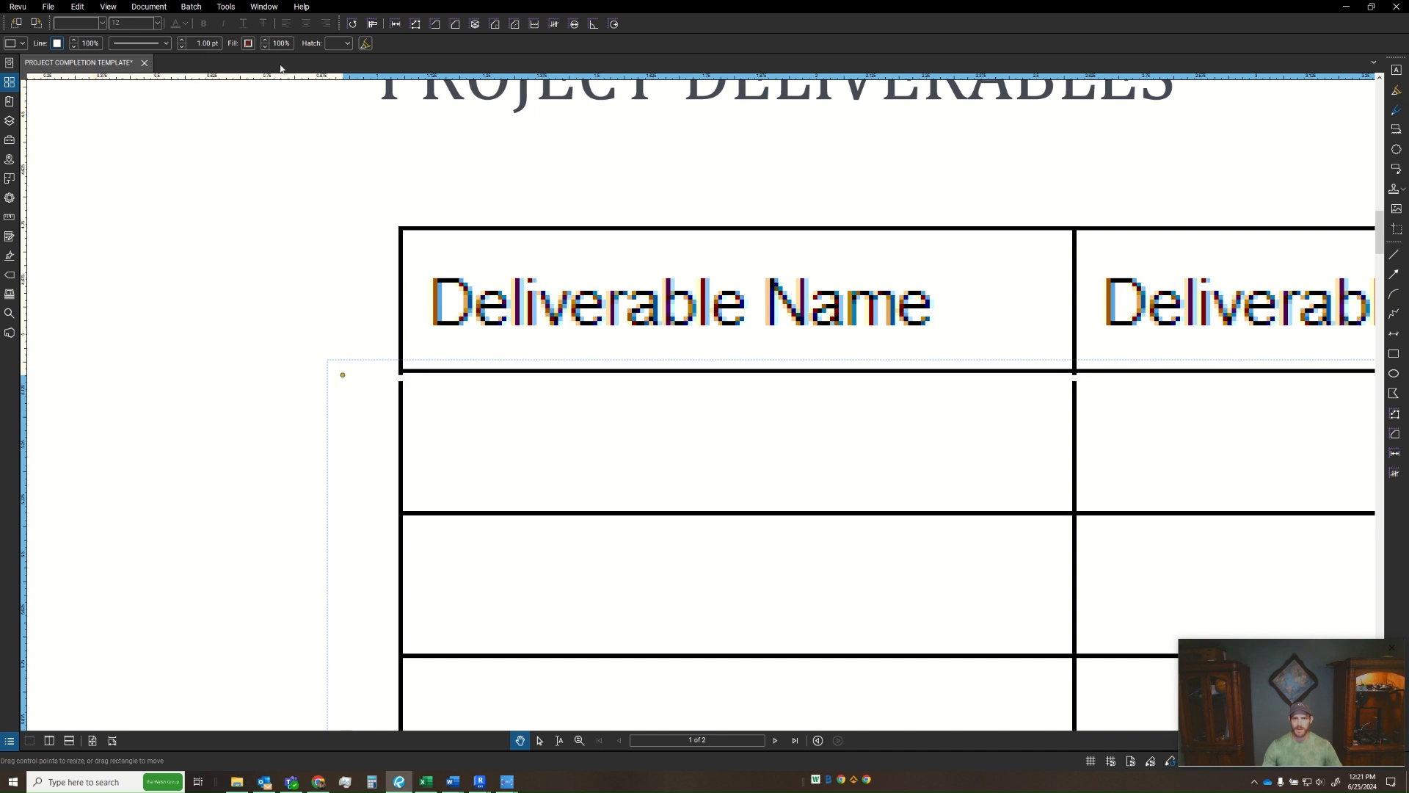
click(250, 45)
click(224, 116)
scroll(375, 379, up, 2)
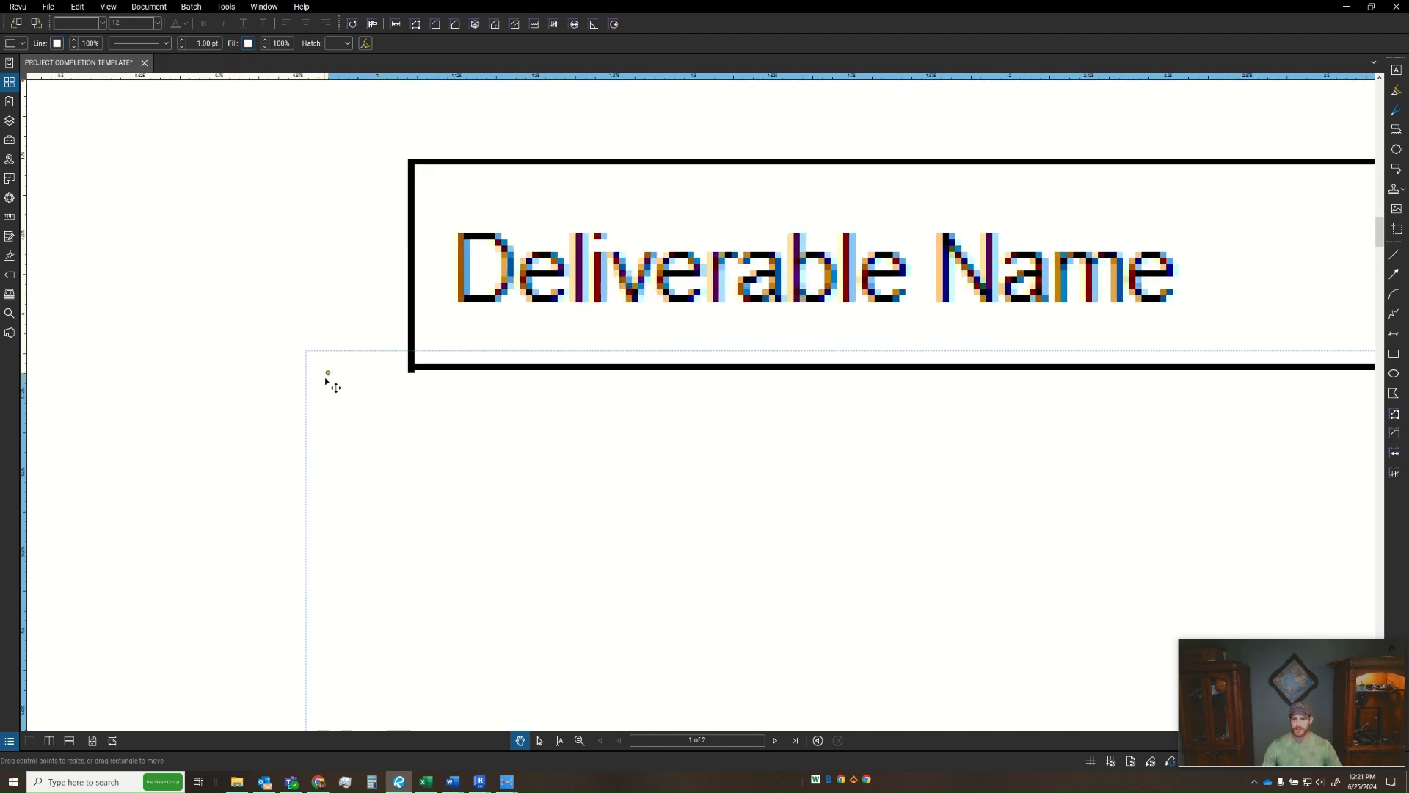
drag(326, 369, 327, 368)
click(381, 305)
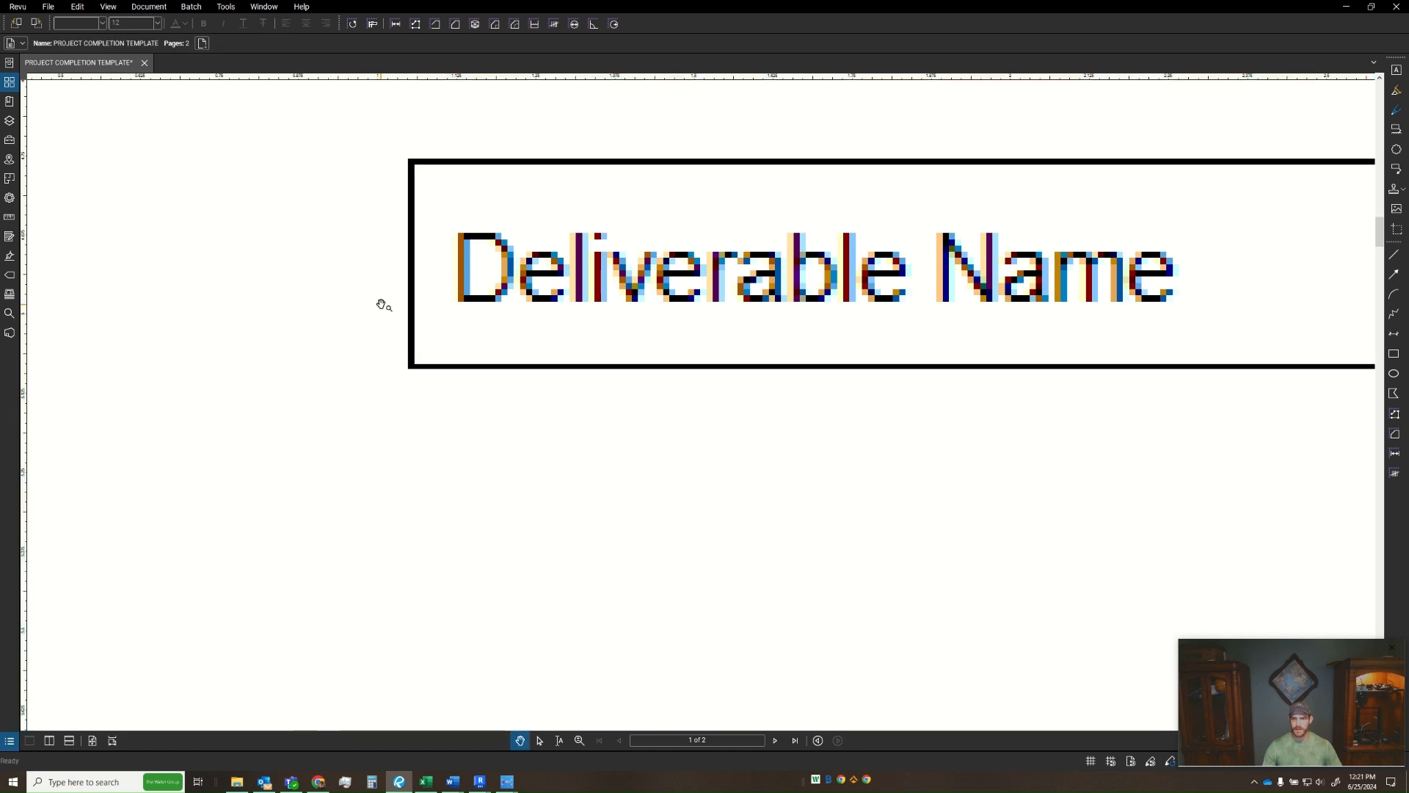
- Flatten the white rectangle covering the table rows into the page
scroll(602, 448, down, 6)
drag(864, 455, 484, 422)
scroll(484, 424, down, 3)
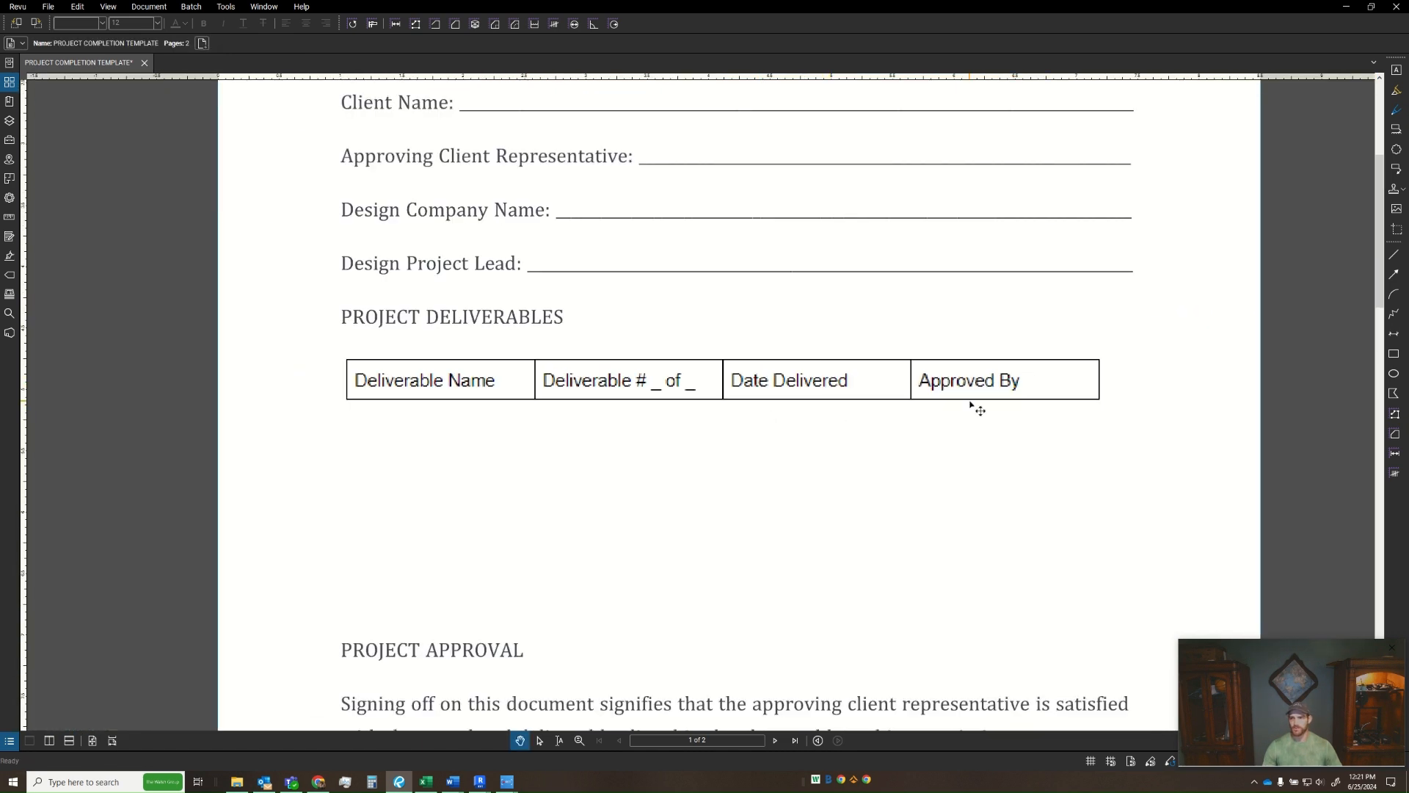
click(657, 491)
right_click(688, 456)
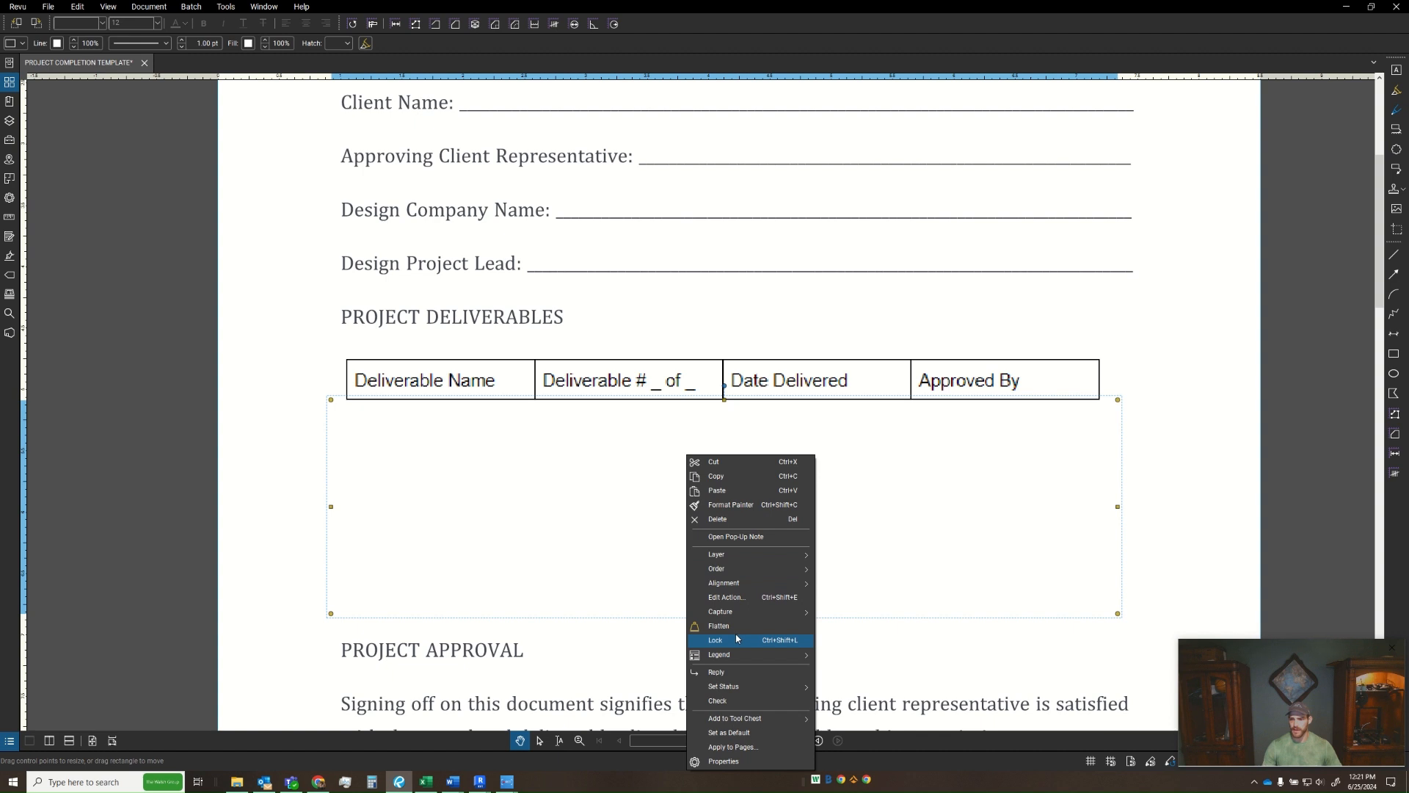
click(777, 628)
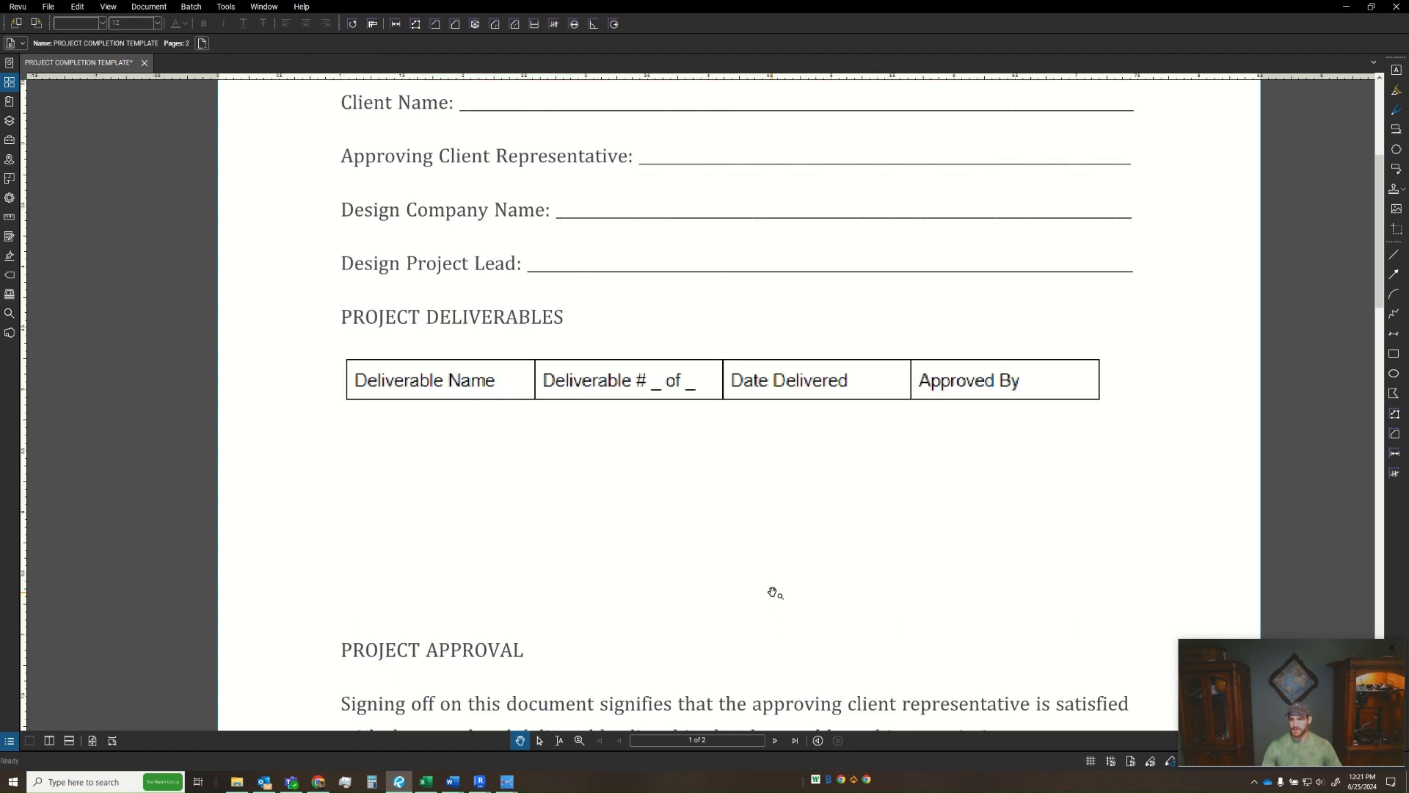
- Draw a rectangle over the blank feedback lines in the Project Not Approved section on page 2
scroll(715, 541, down, 4)
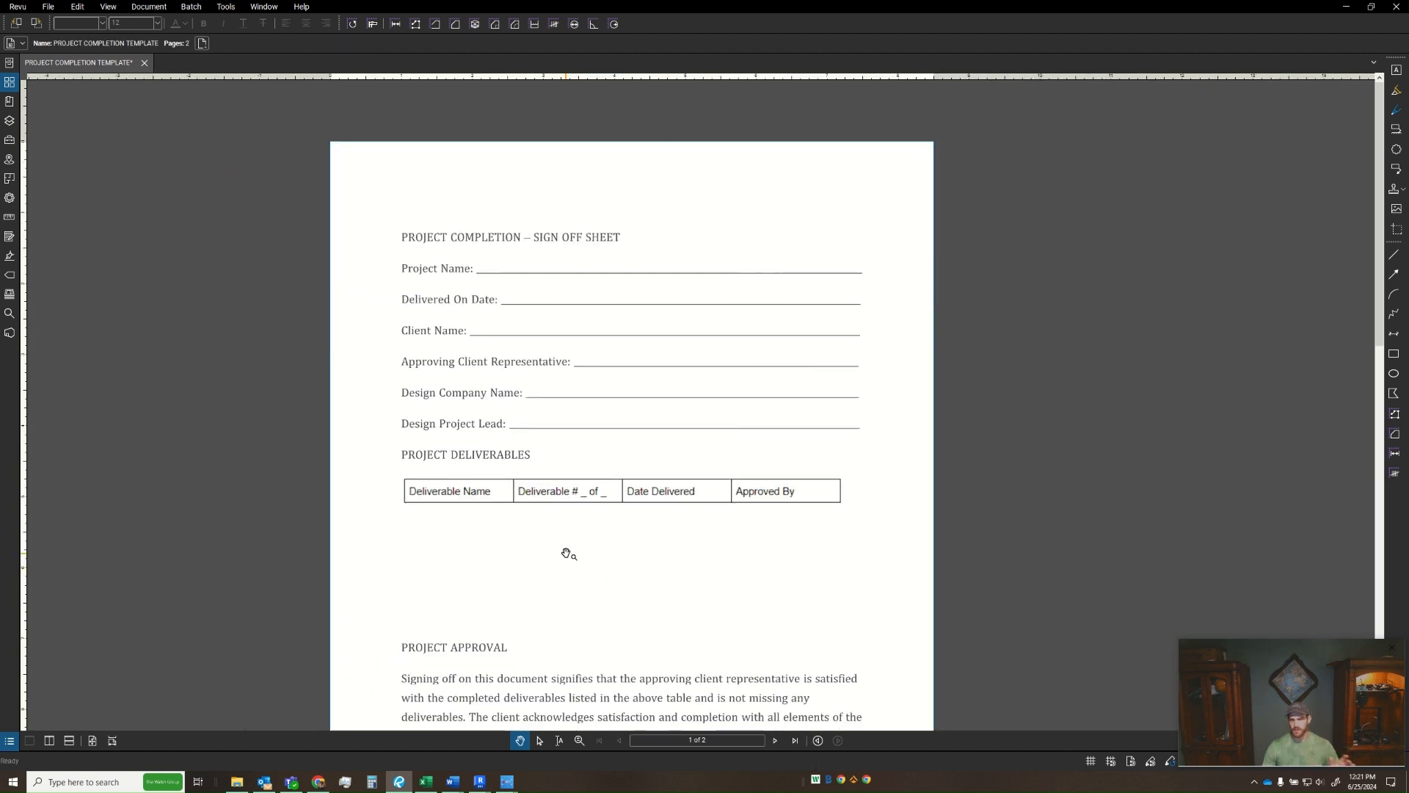
scroll(636, 577, down, 2)
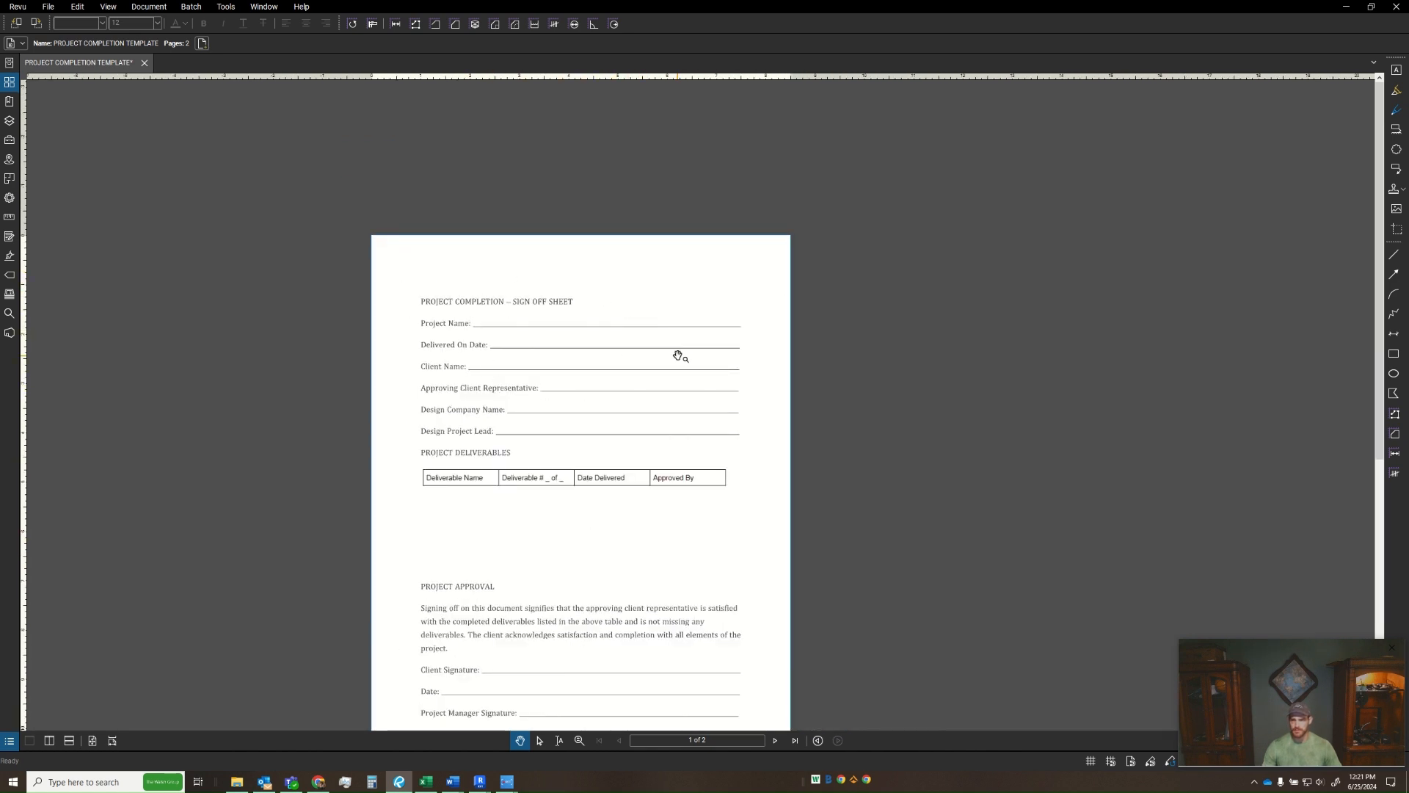
scroll(645, 356, down, 1)
scroll(482, 538, down, 1)
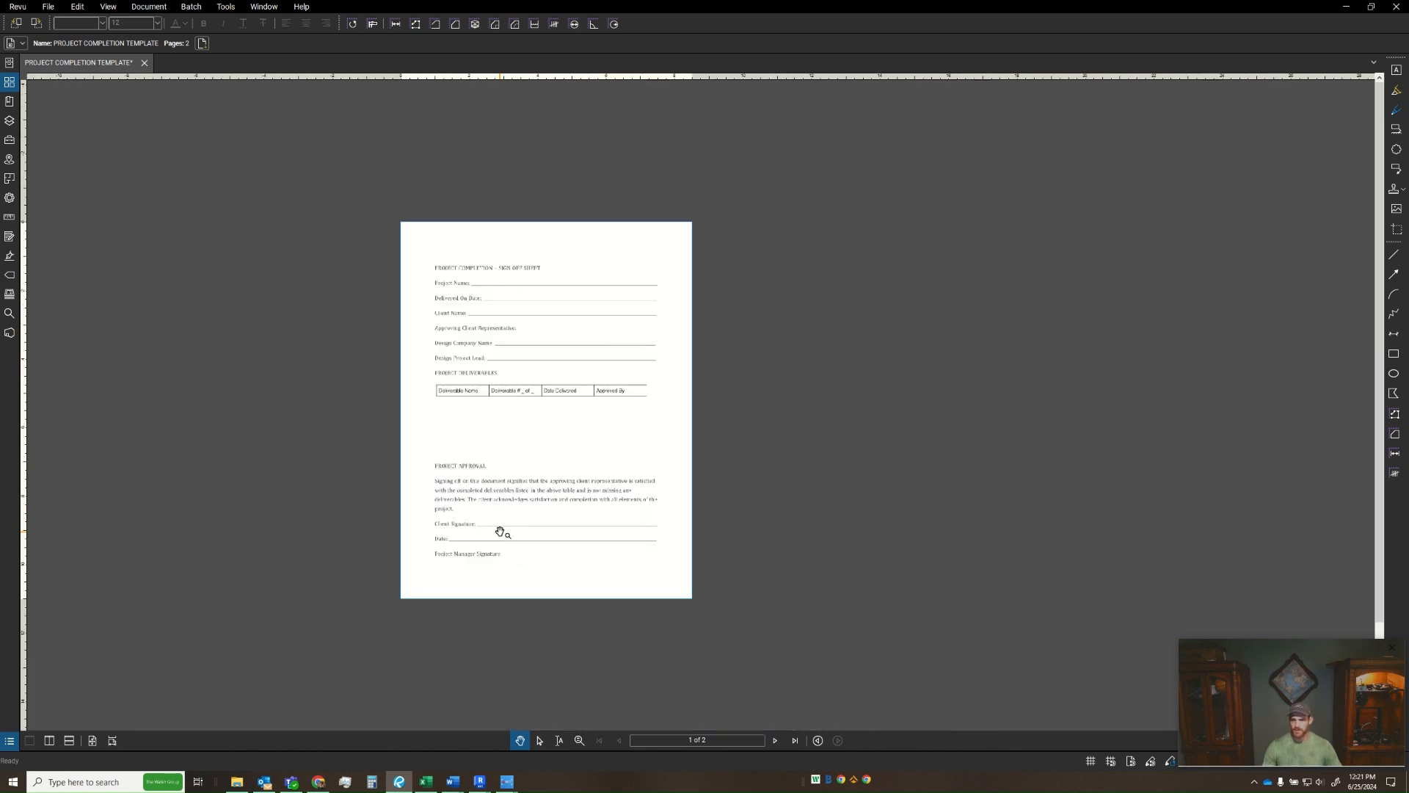
scroll(497, 535, up, 1)
key(Page_Down)
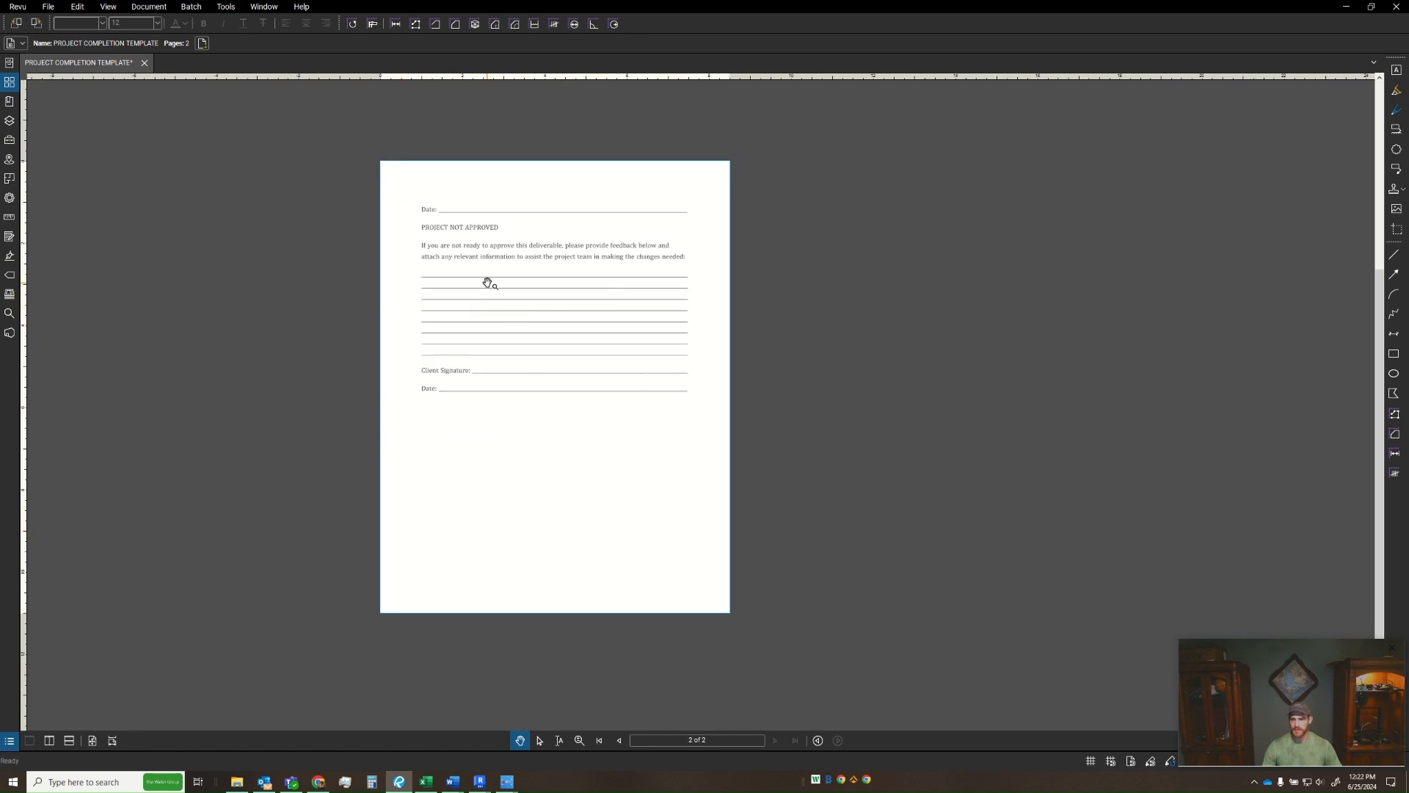
click(1394, 353)
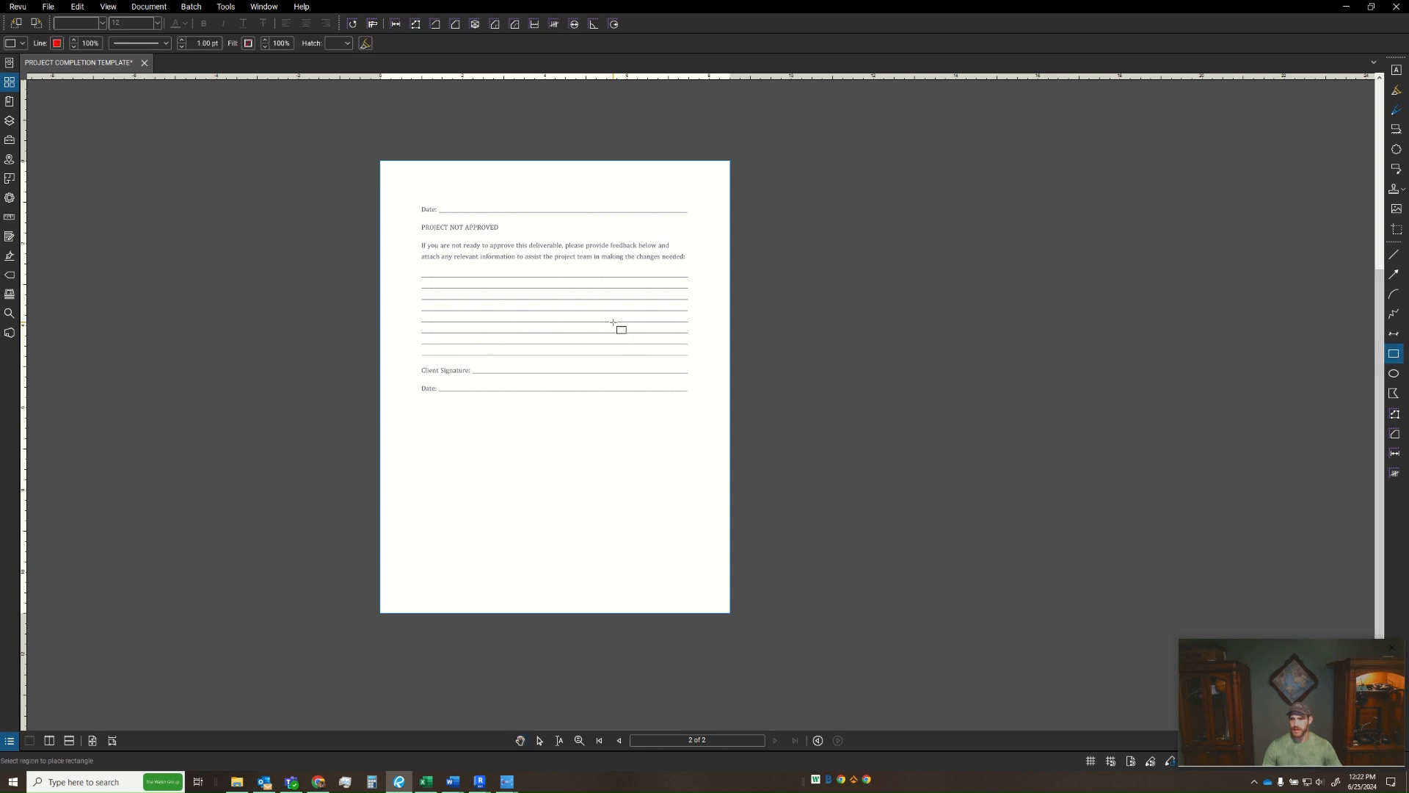
scroll(428, 370, up, 1)
scroll(403, 394, up, 1)
scroll(340, 472, down, 1)
drag(332, 480, 900, 293)
- Make the rectangle over the feedback lines white in fill and line, and flatten all markups on all pages
click(251, 45)
click(226, 115)
click(56, 44)
click(68, 115)
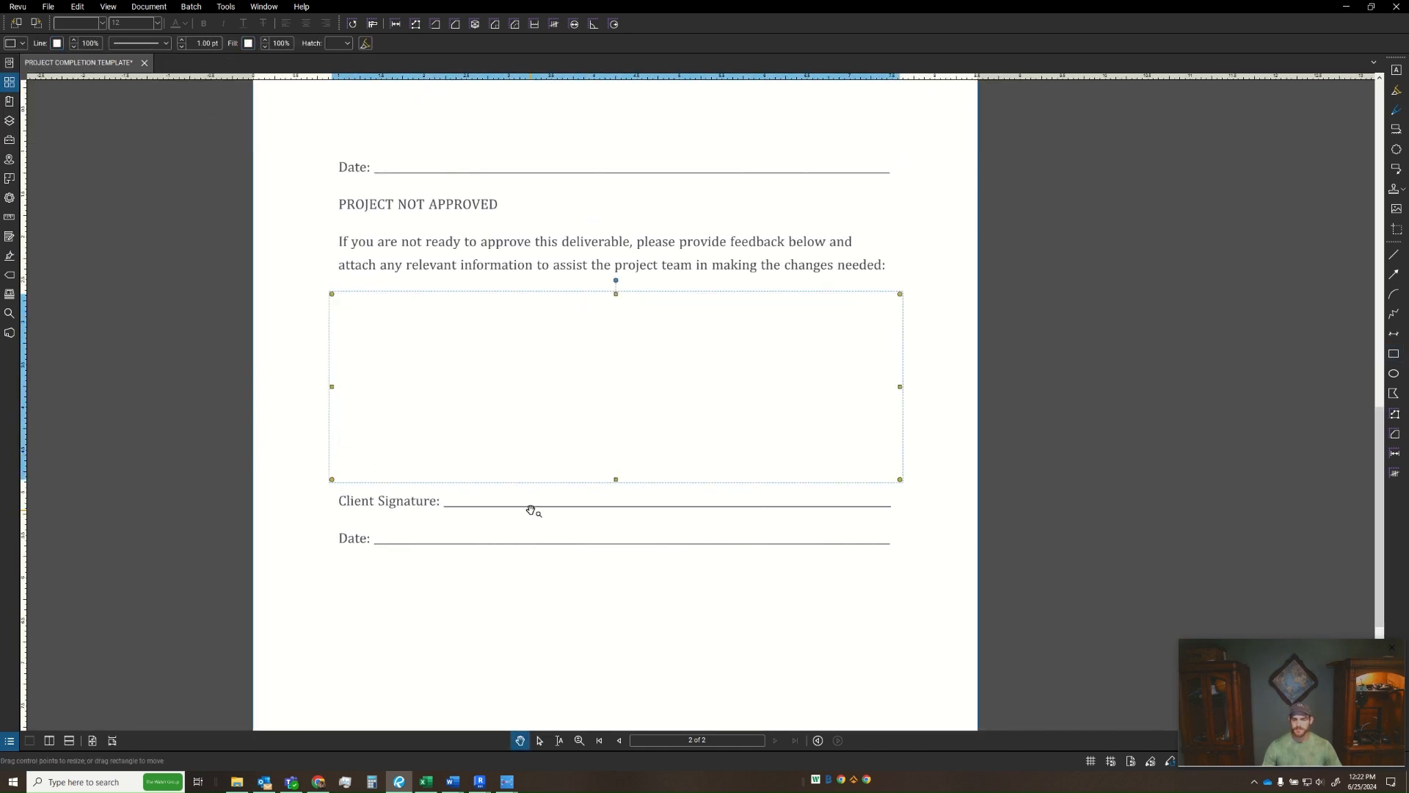
key(ctrl+shift+m)
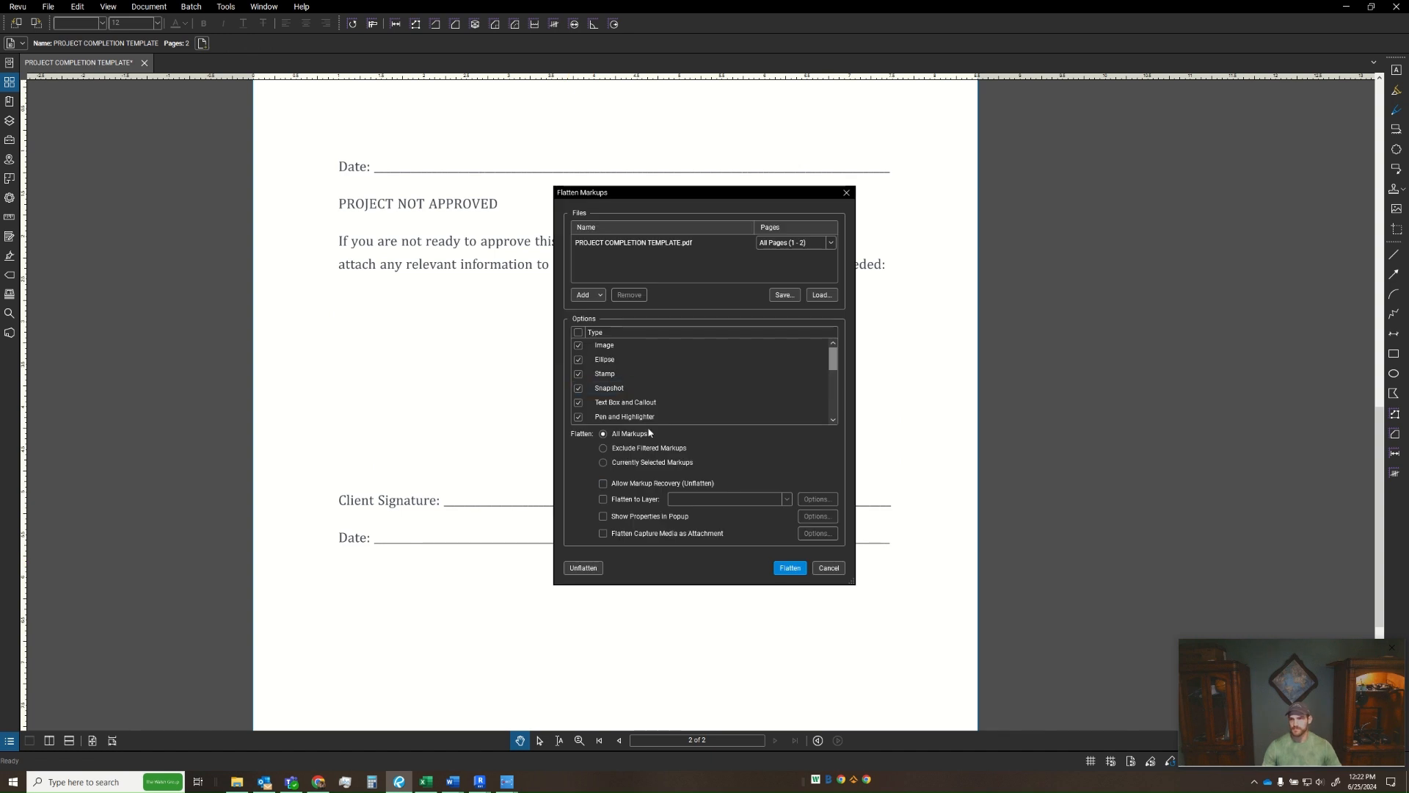
click(782, 567)
- Place a text box form field about 5.43 in wide and 0.28 in high on the Project Name line of page 1
scroll(576, 428, down, 3)
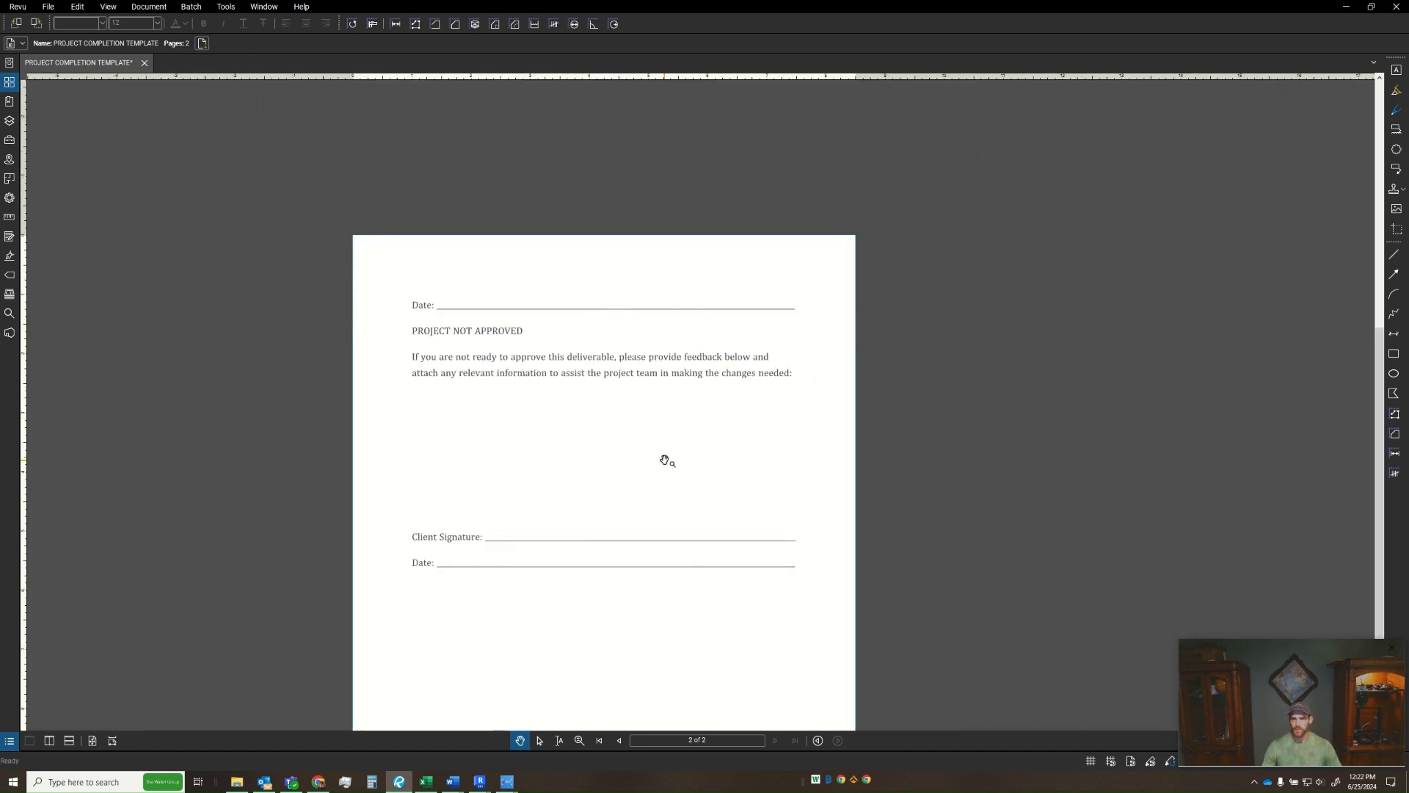
scroll(575, 485, up, 1)
scroll(525, 481, down, 2)
key(Left)
scroll(646, 470, down, 2)
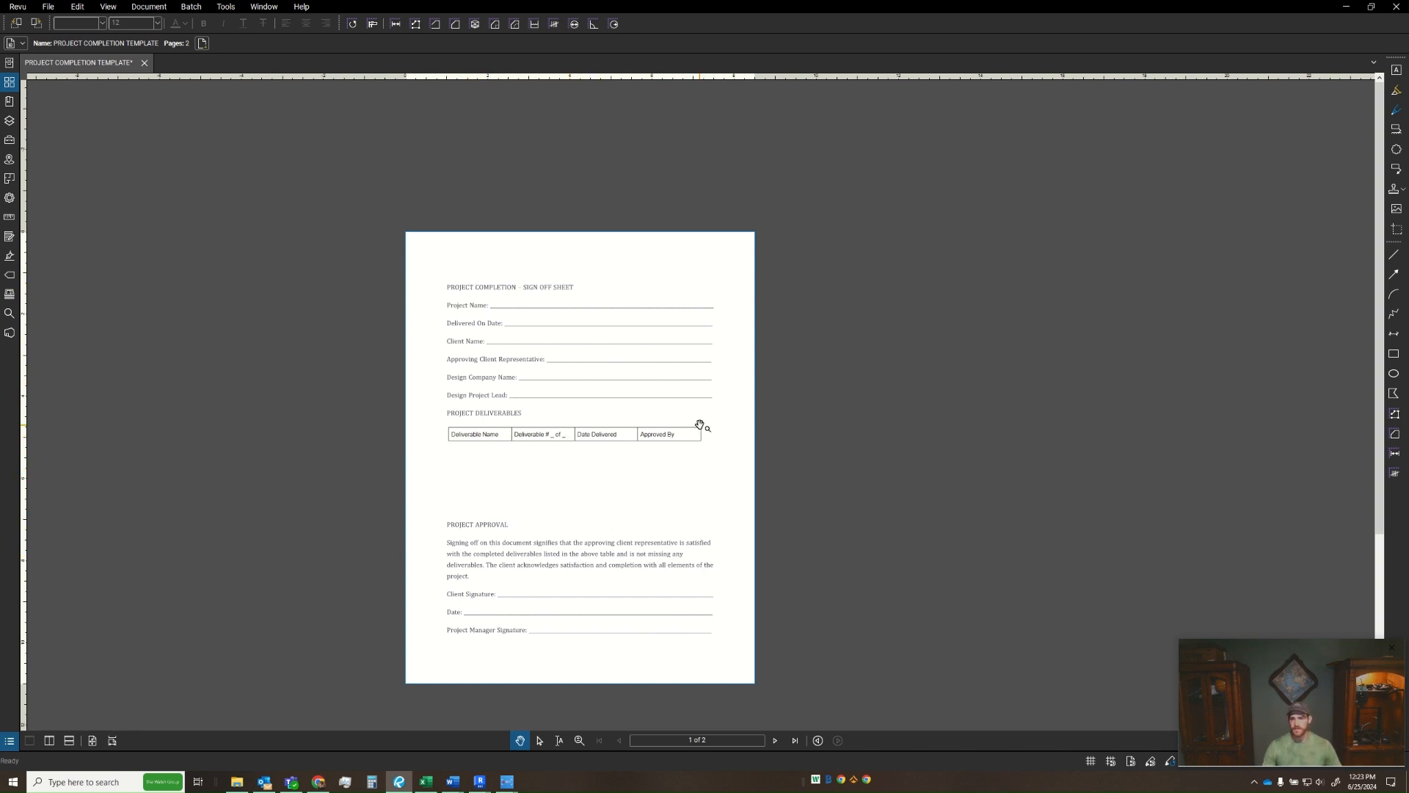
scroll(560, 553, down, 1)
scroll(560, 549, up, 1)
scroll(519, 330, up, 2)
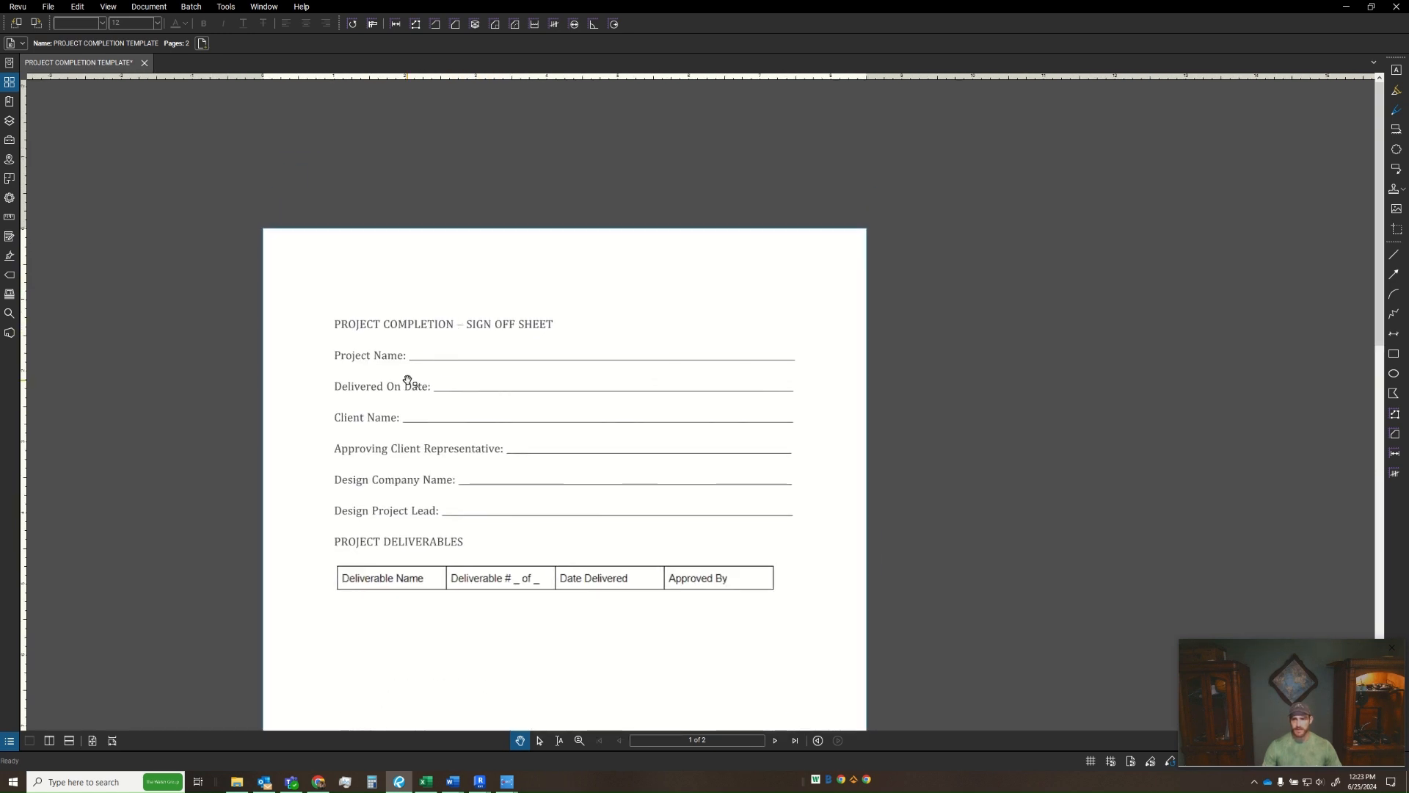
click(13, 238)
click(28, 83)
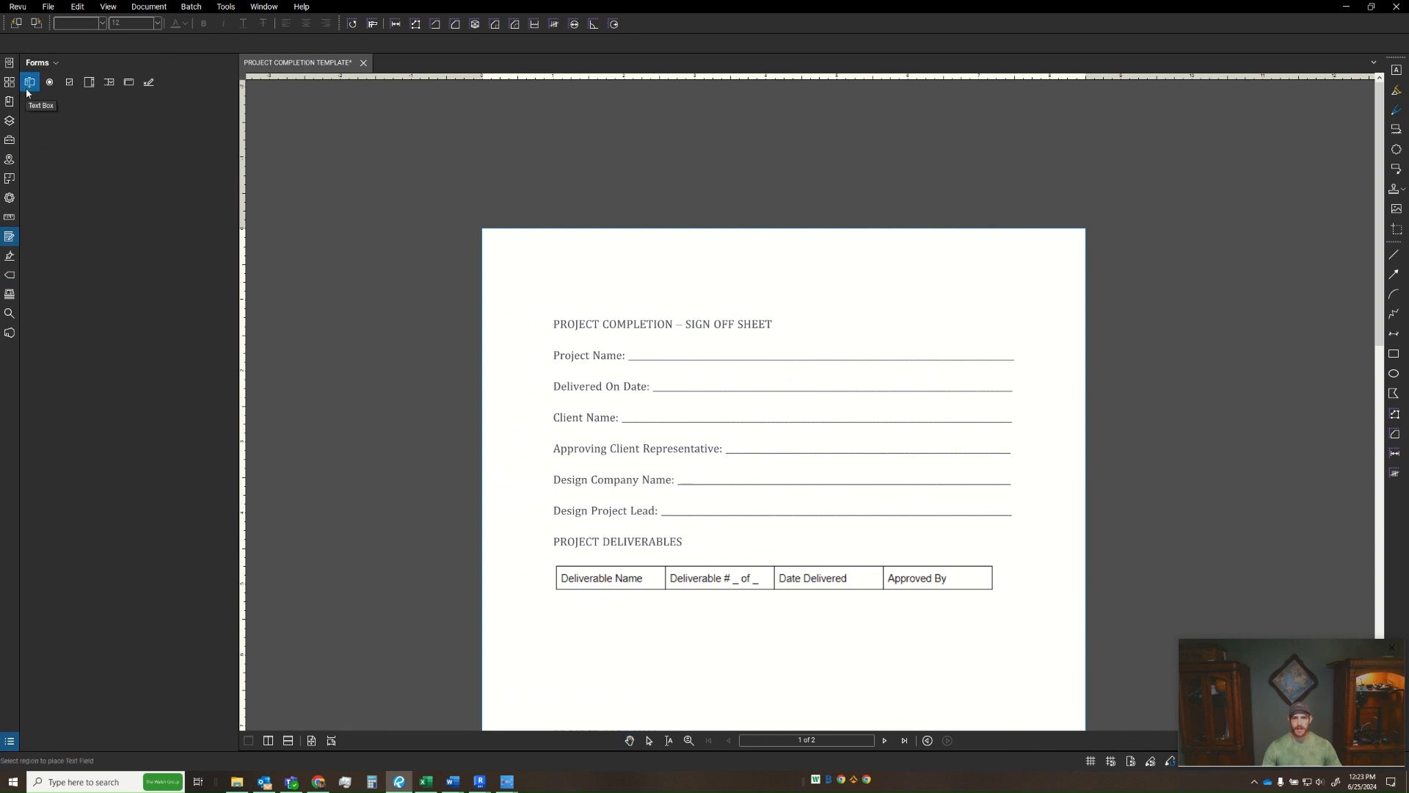
scroll(632, 359, up, 4)
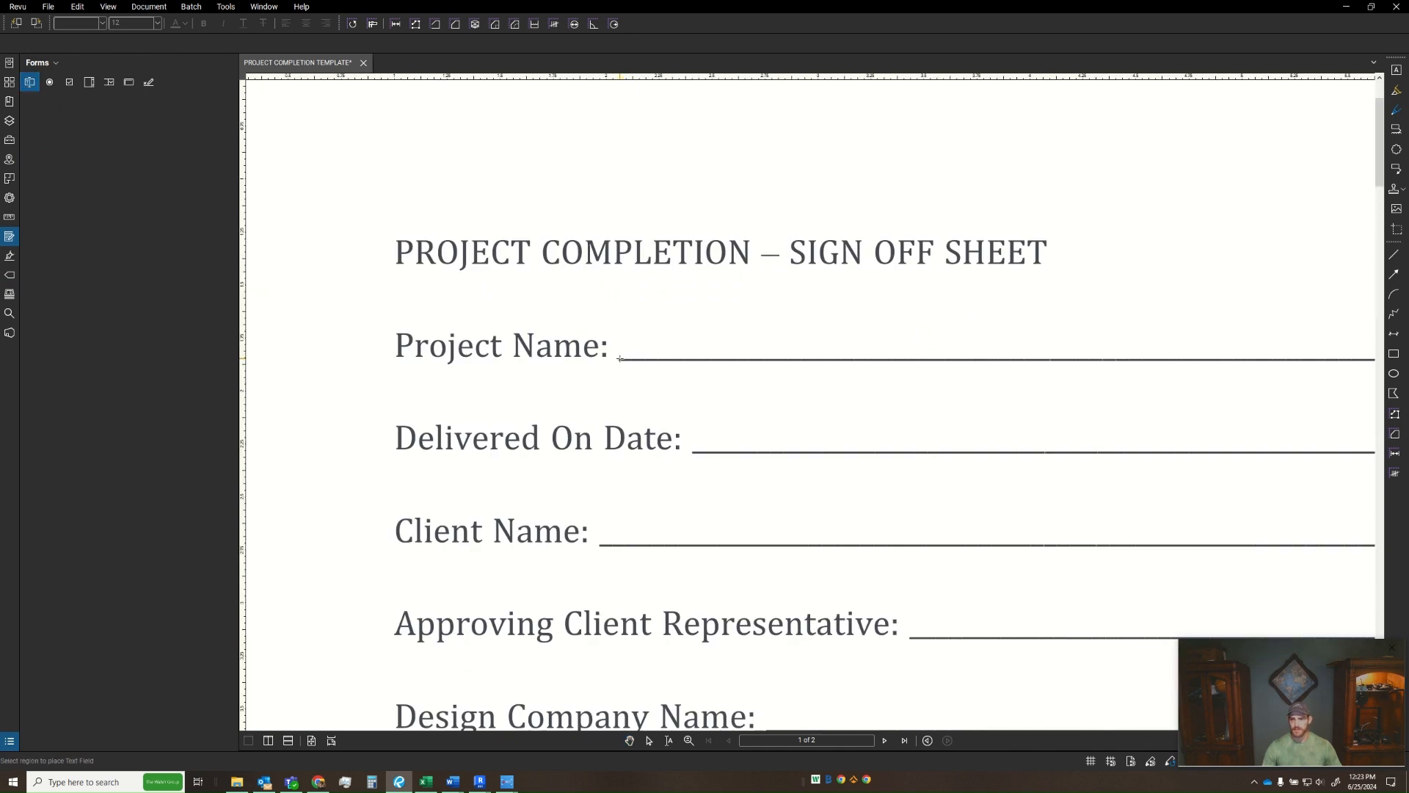
drag(618, 356, 1047, 332)
- Name the text field on the Project Name line PROJECT NAME
scroll(748, 368, down, 3)
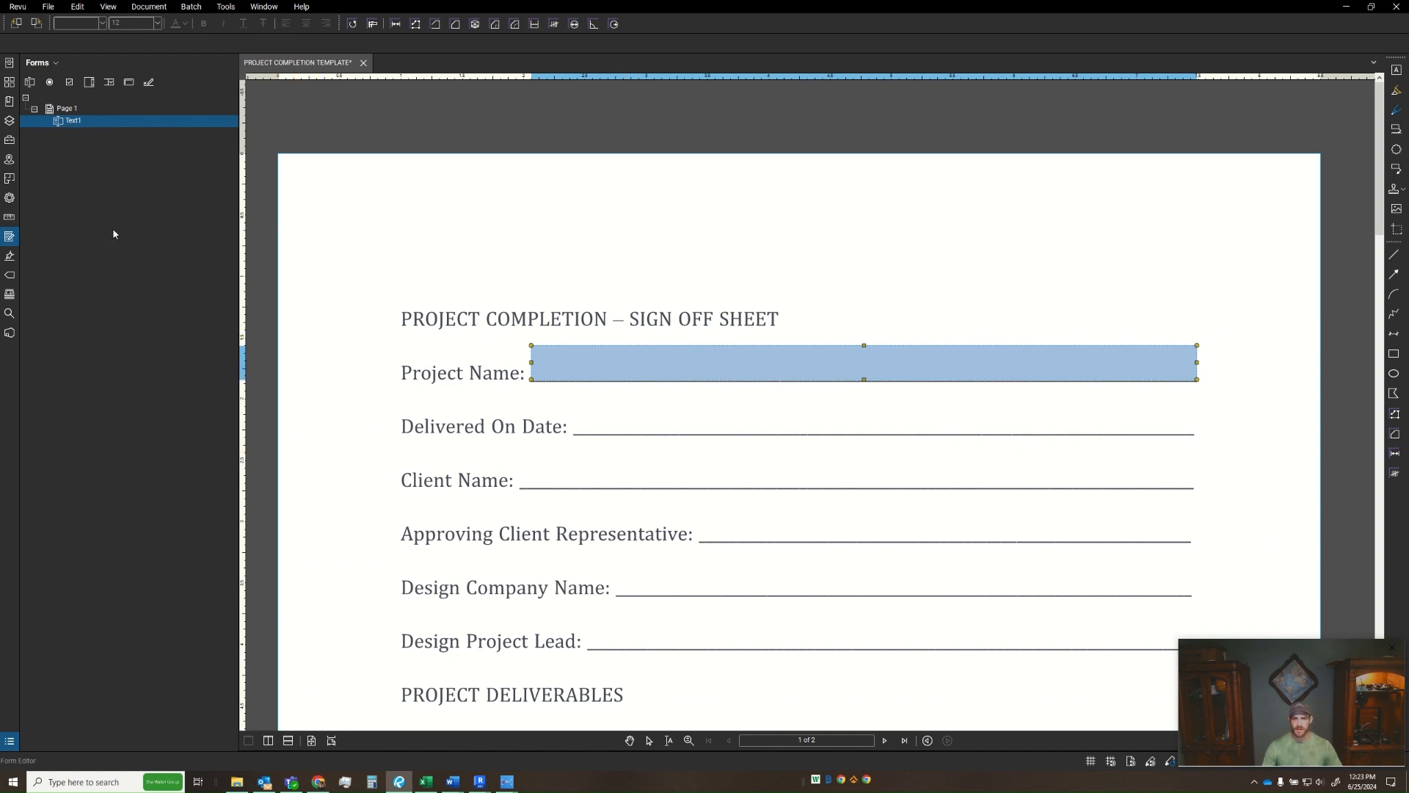
click(9, 197)
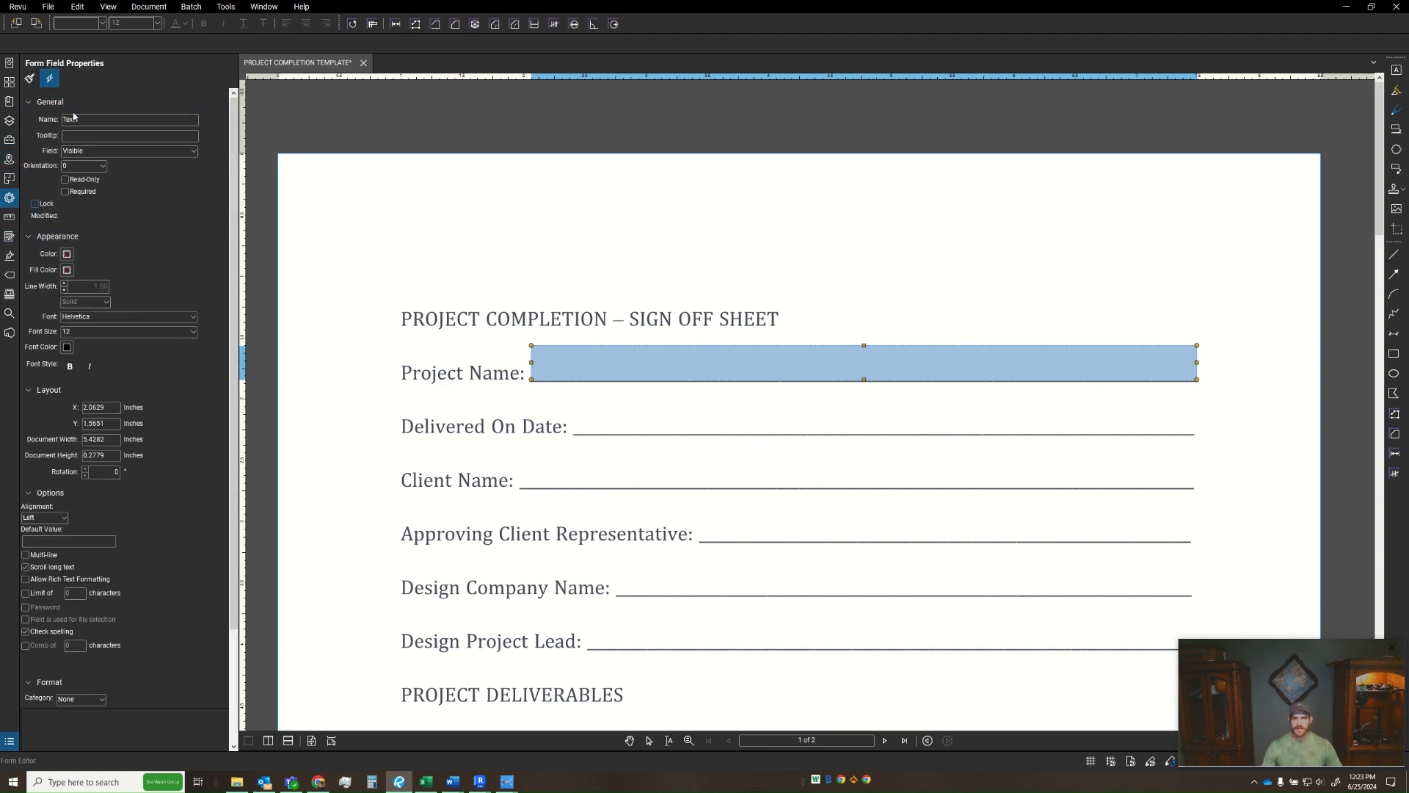
scroll(720, 396, down, 2)
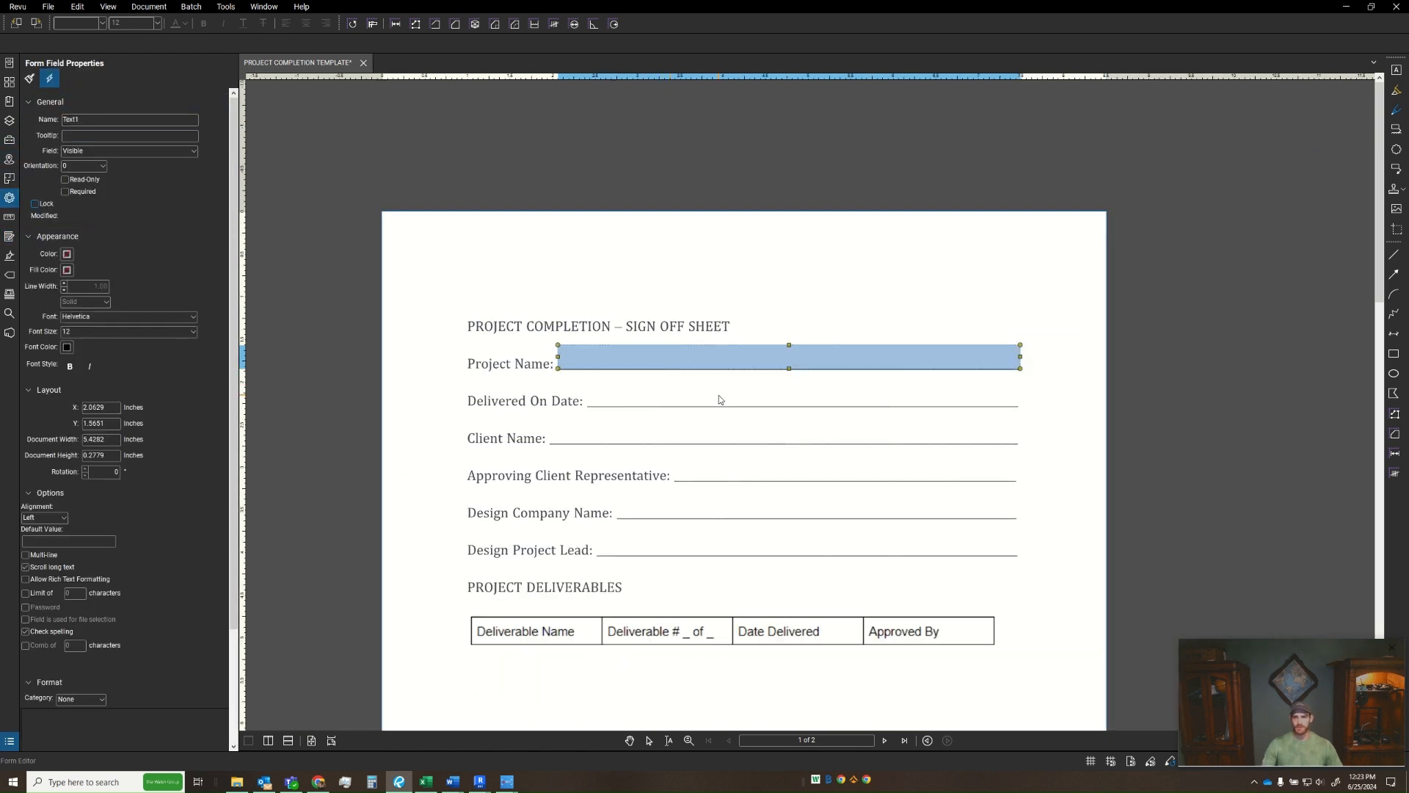
scroll(564, 384, up, 1)
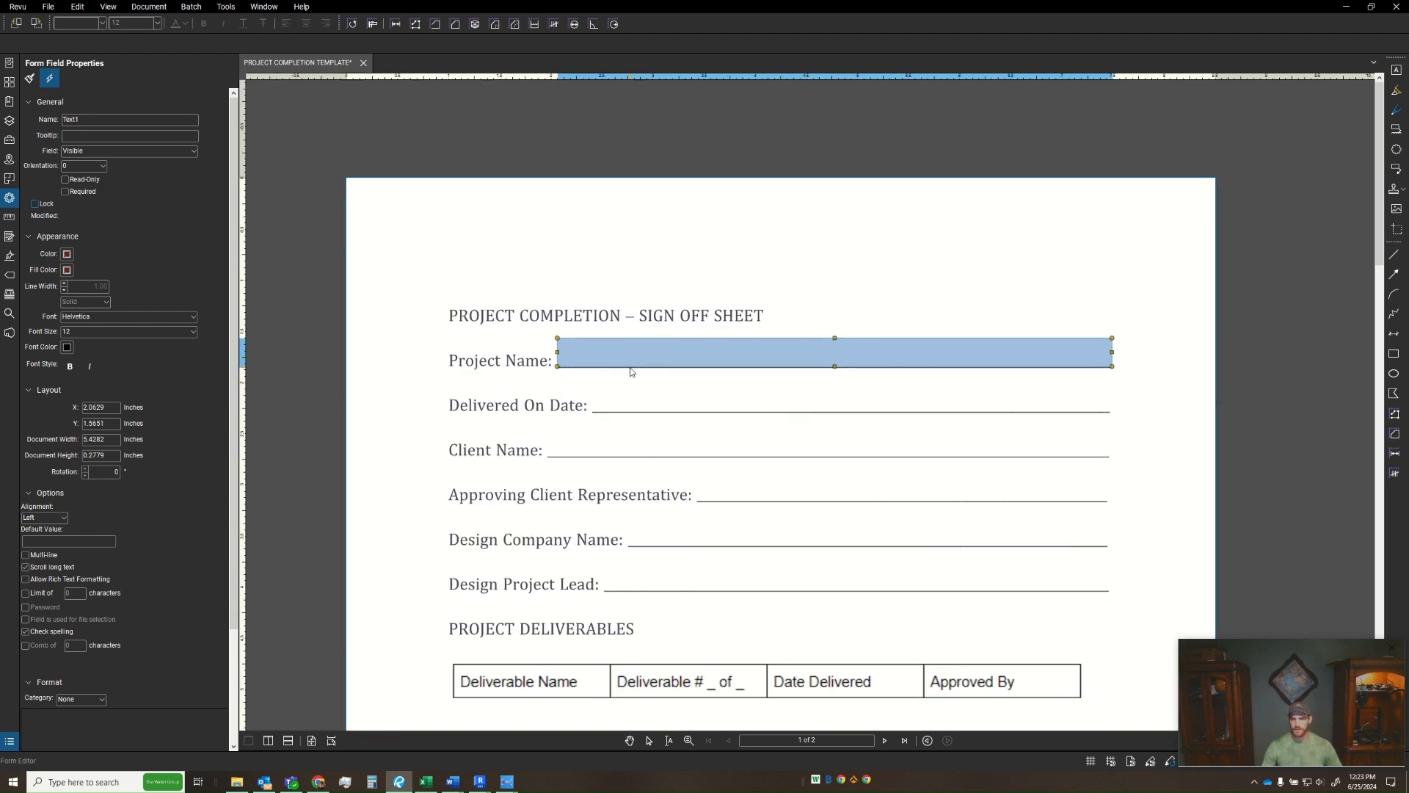
double_click(91, 120)
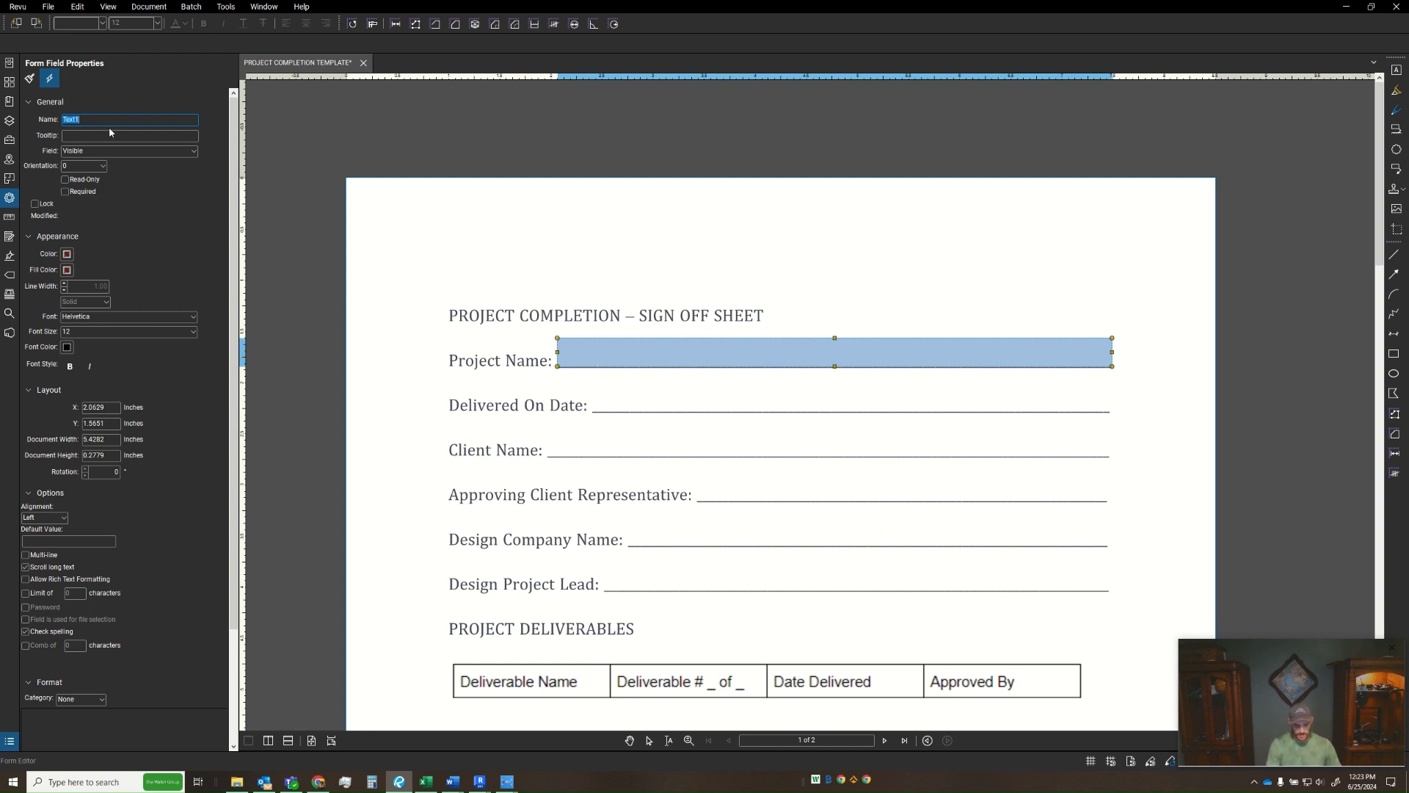
key(Caps_Lock)
text(PROJECT NA)
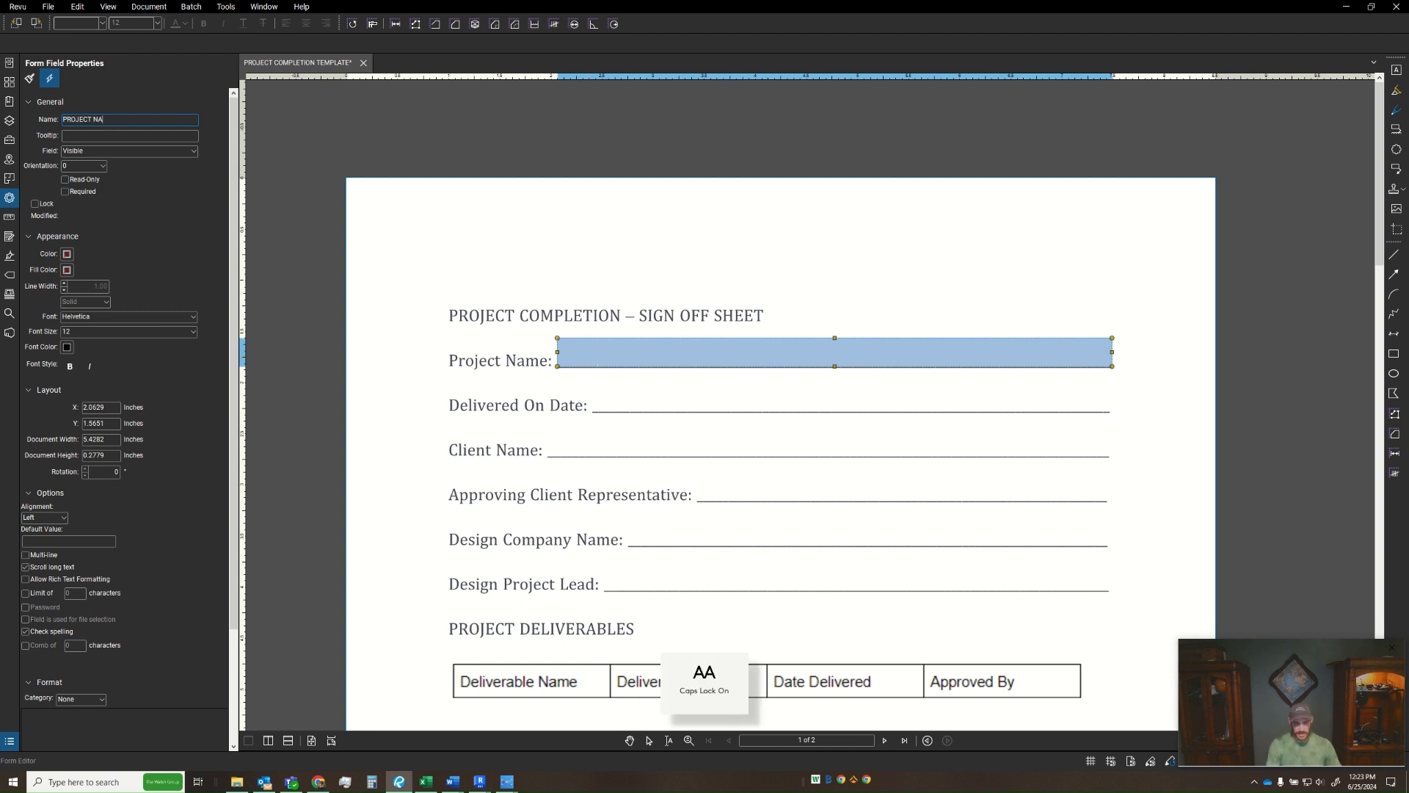
text(ME)
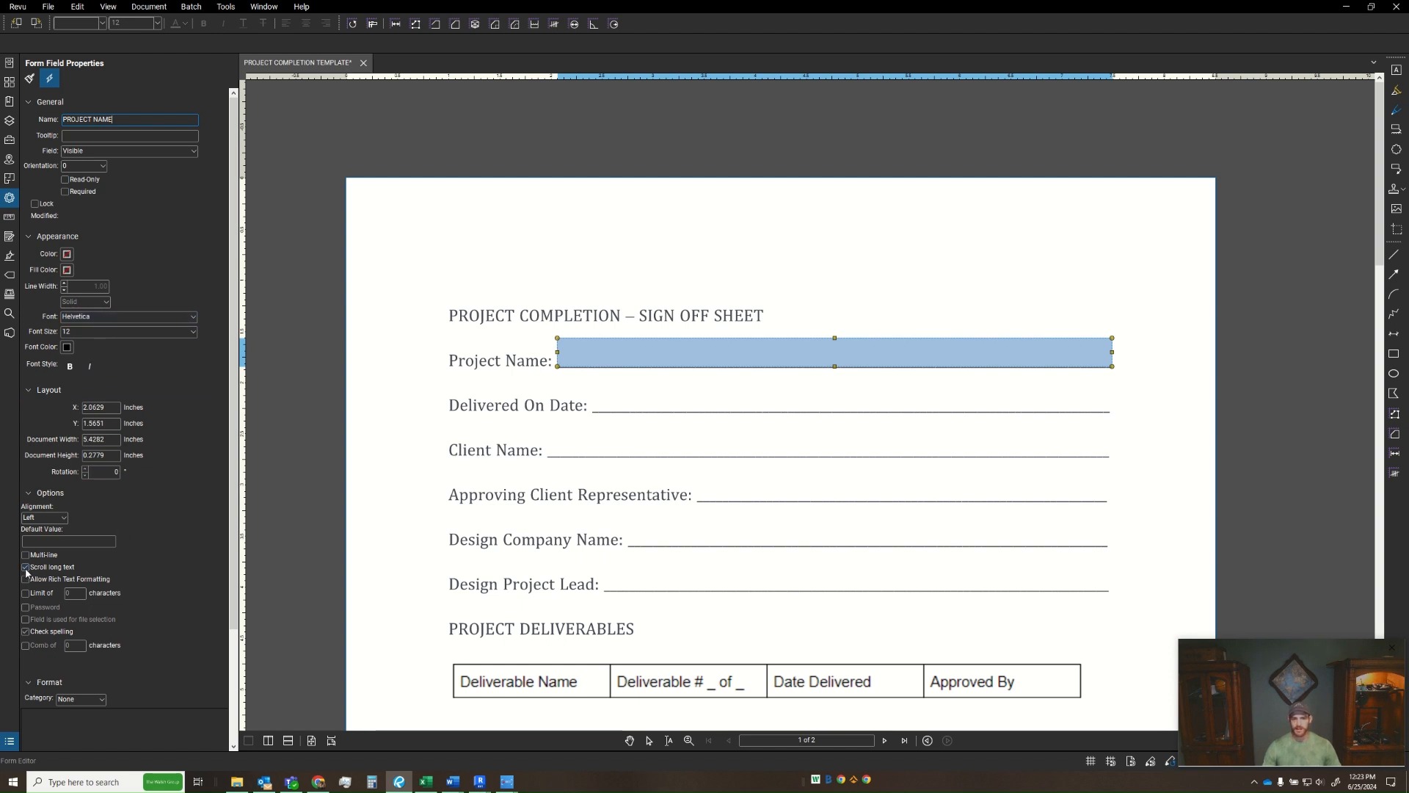
- Test the Project Name field outside form editing by filling it past its width with sample text, and clear that text
drag(483, 476, 548, 393)
key(Escape)
click(606, 356)
click(606, 356)
text(asdfaSDASDF AKSDFKAKSDFNKASDNFKANSDKF)
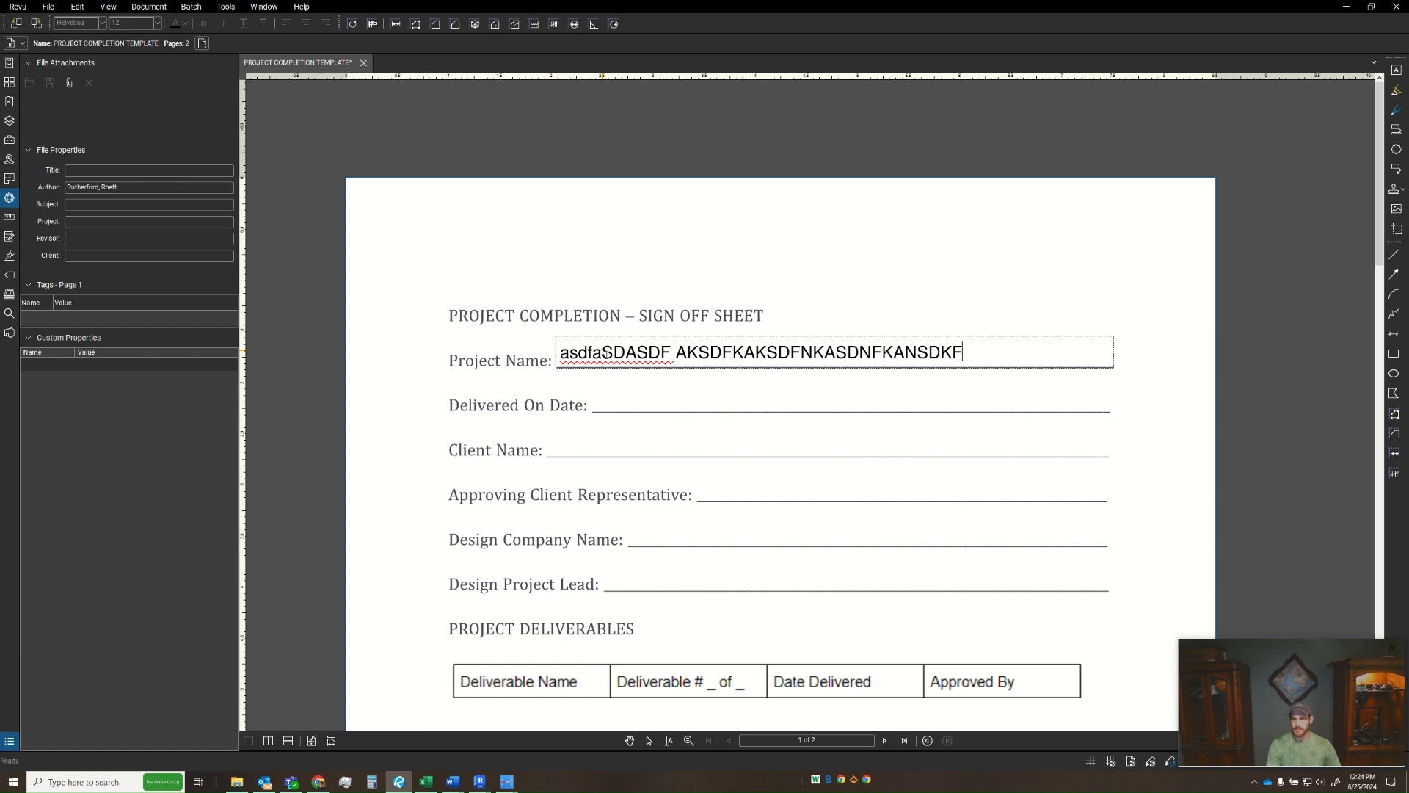
text(NKASDNFKANSKDNFKKNAKSDNKFAKSDFNKASNDKFNAKSDF)
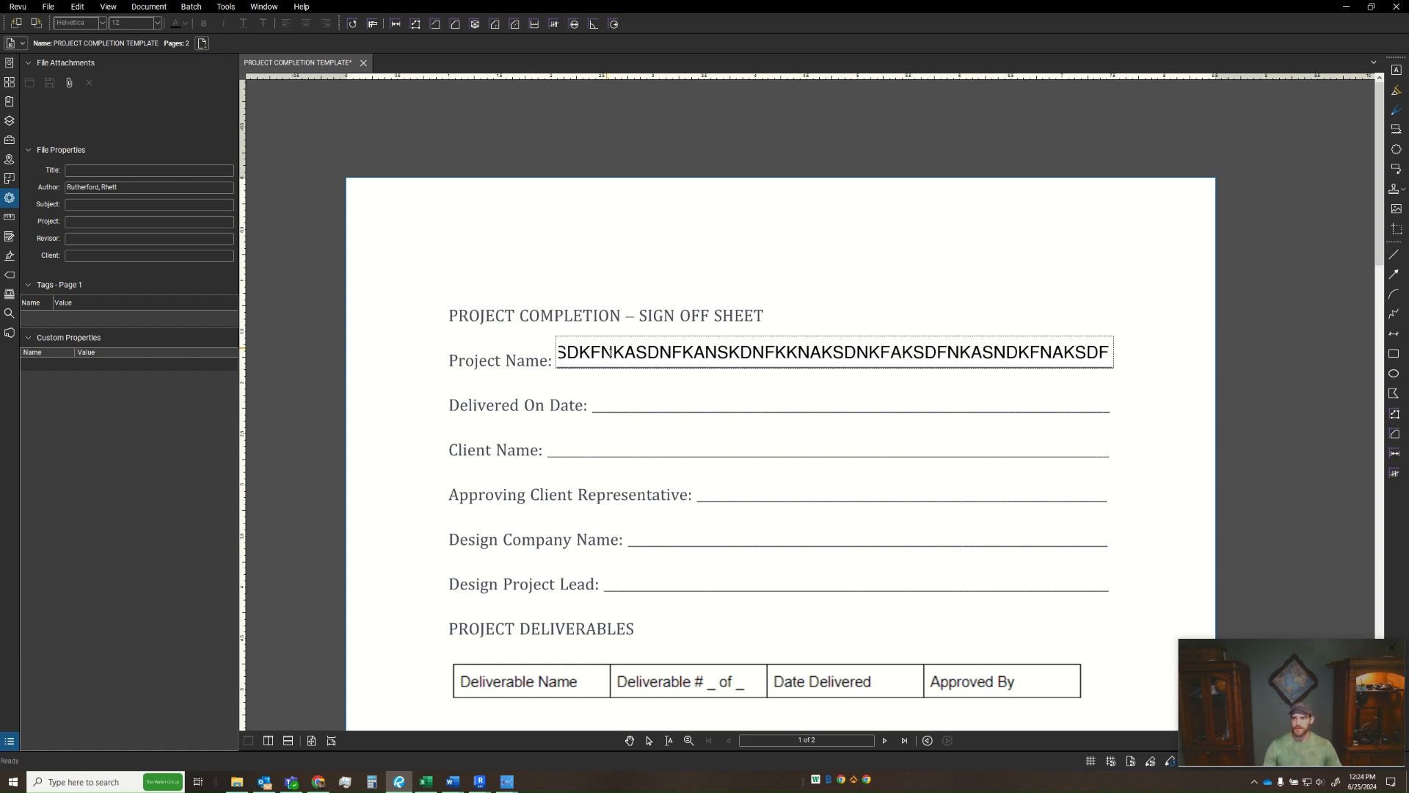
click(962, 282)
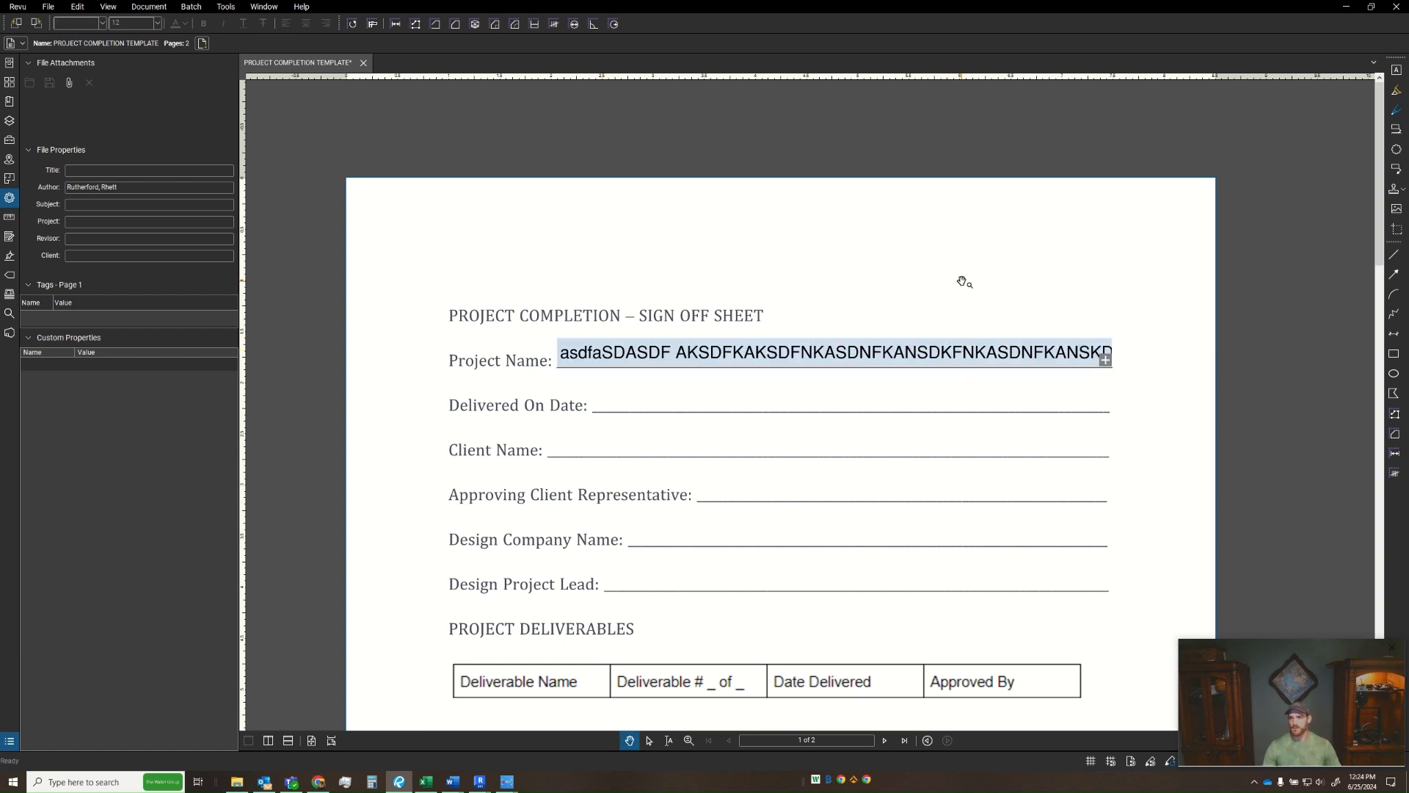
click(1105, 359)
key(ctrl+a)
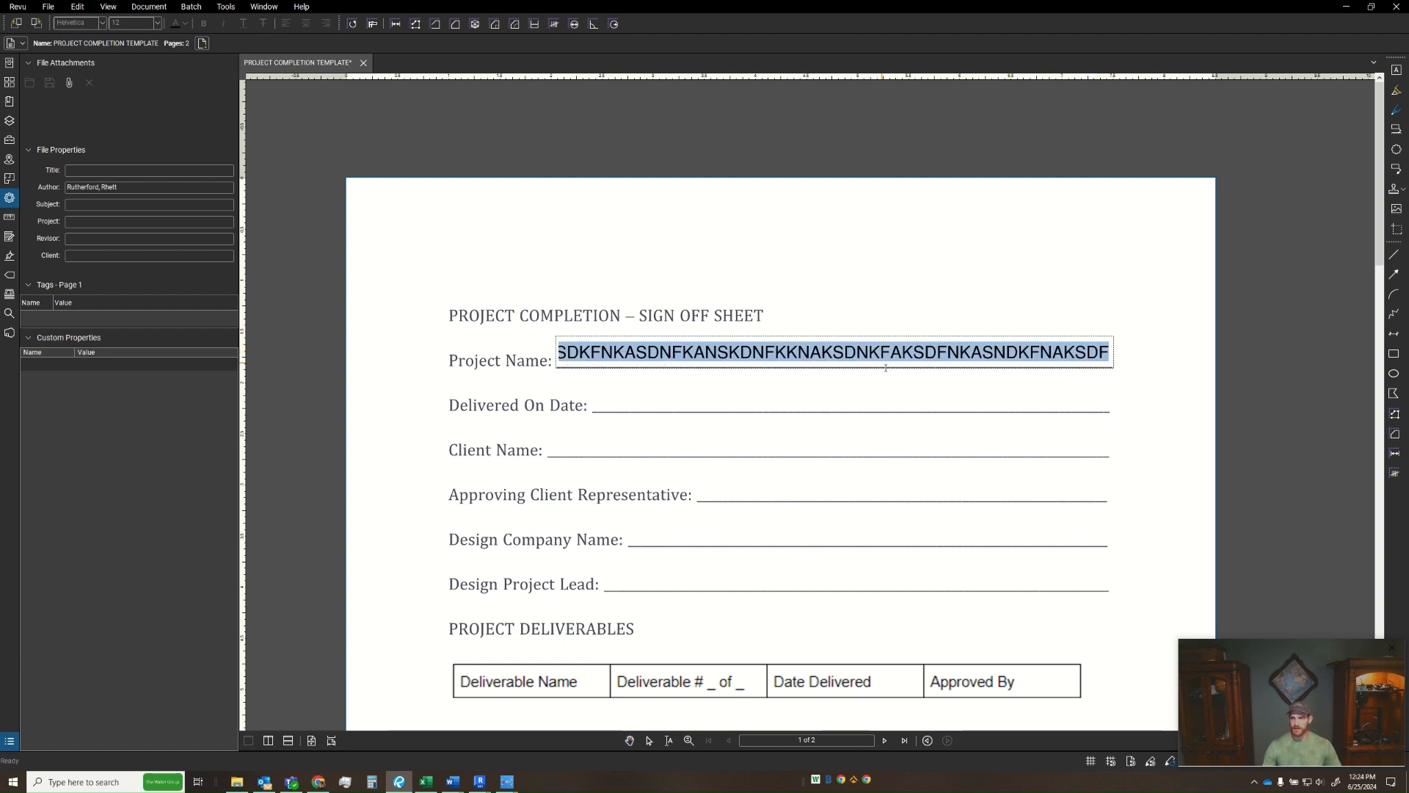
key(Delete)
key(Return)
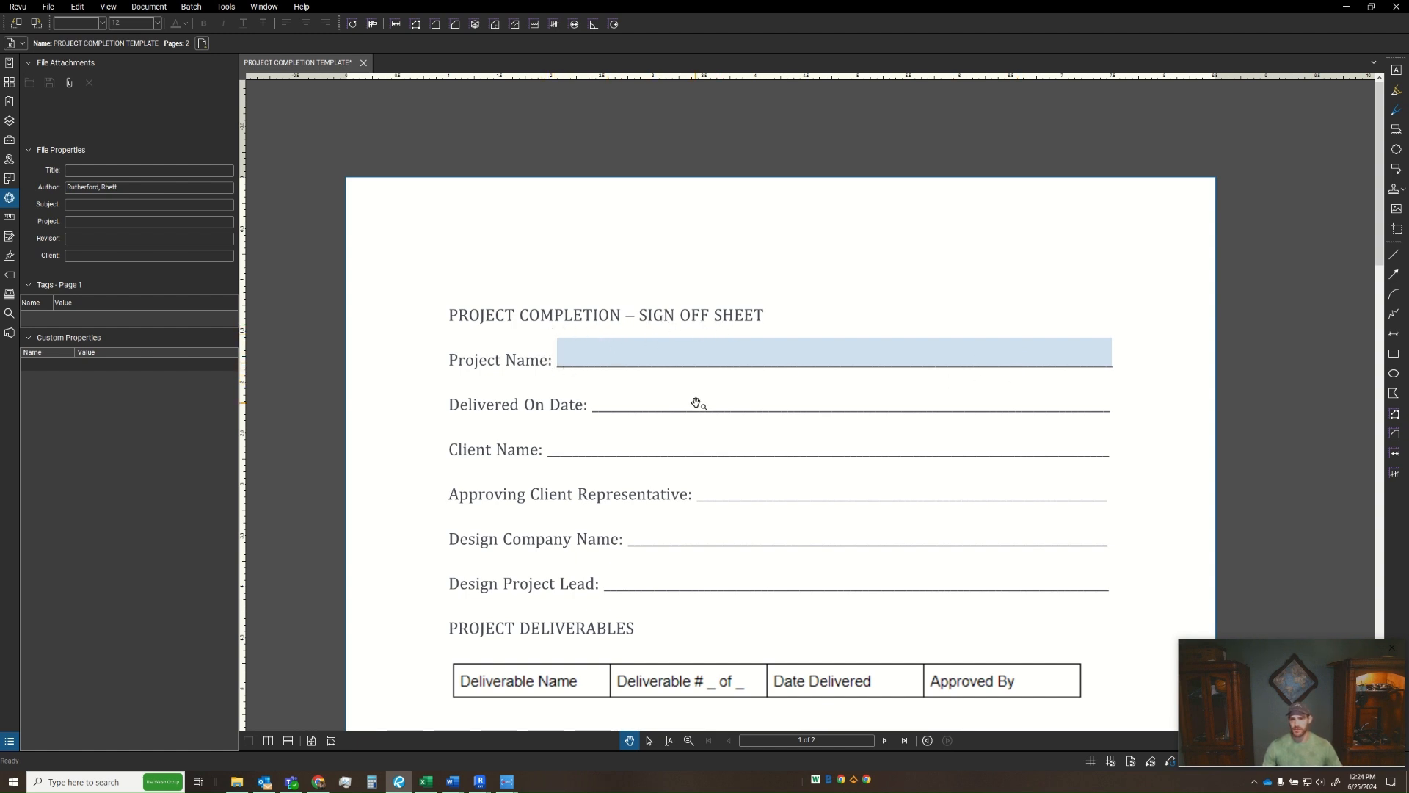
- Reselect the Project Name field for editing and turn off its Scroll long text option
click(9, 295)
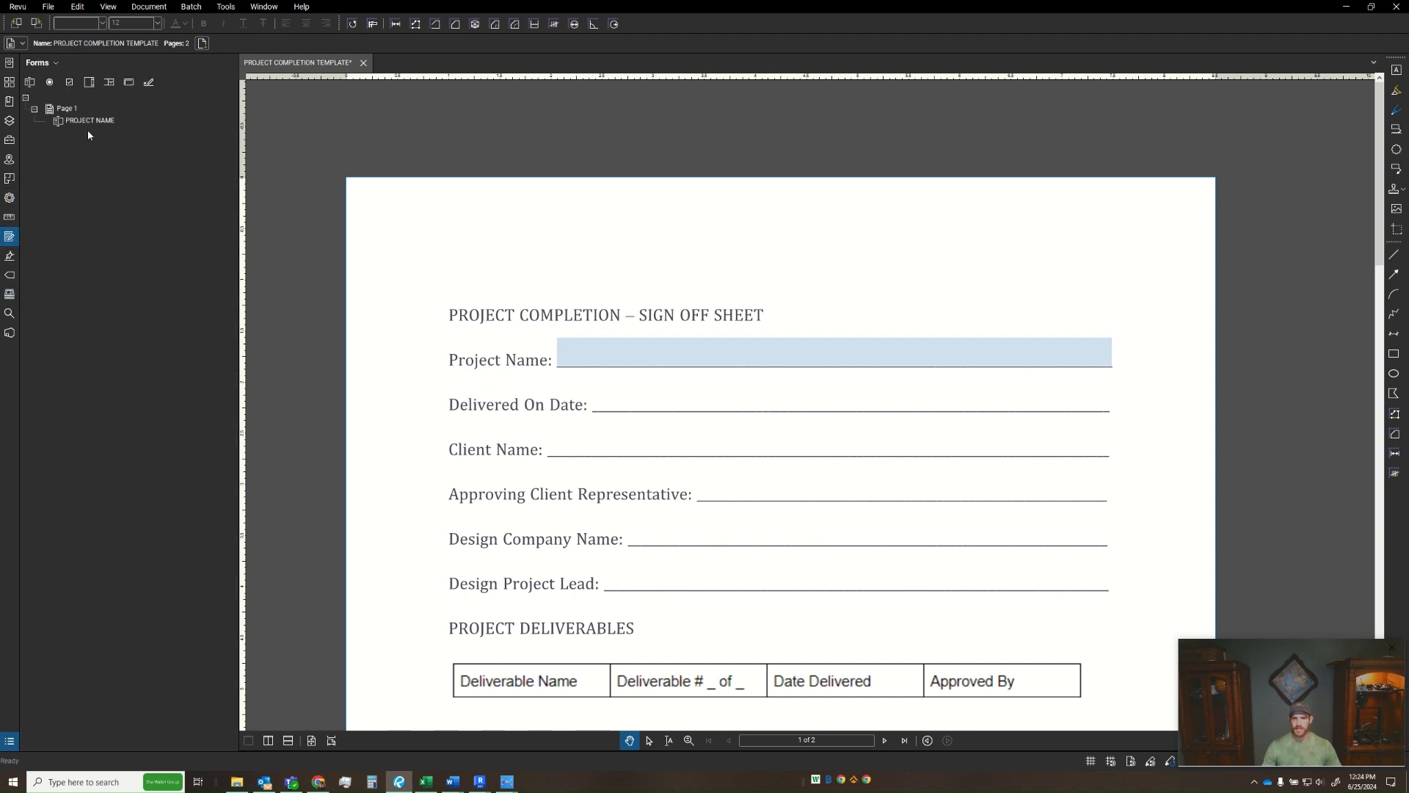
click(88, 121)
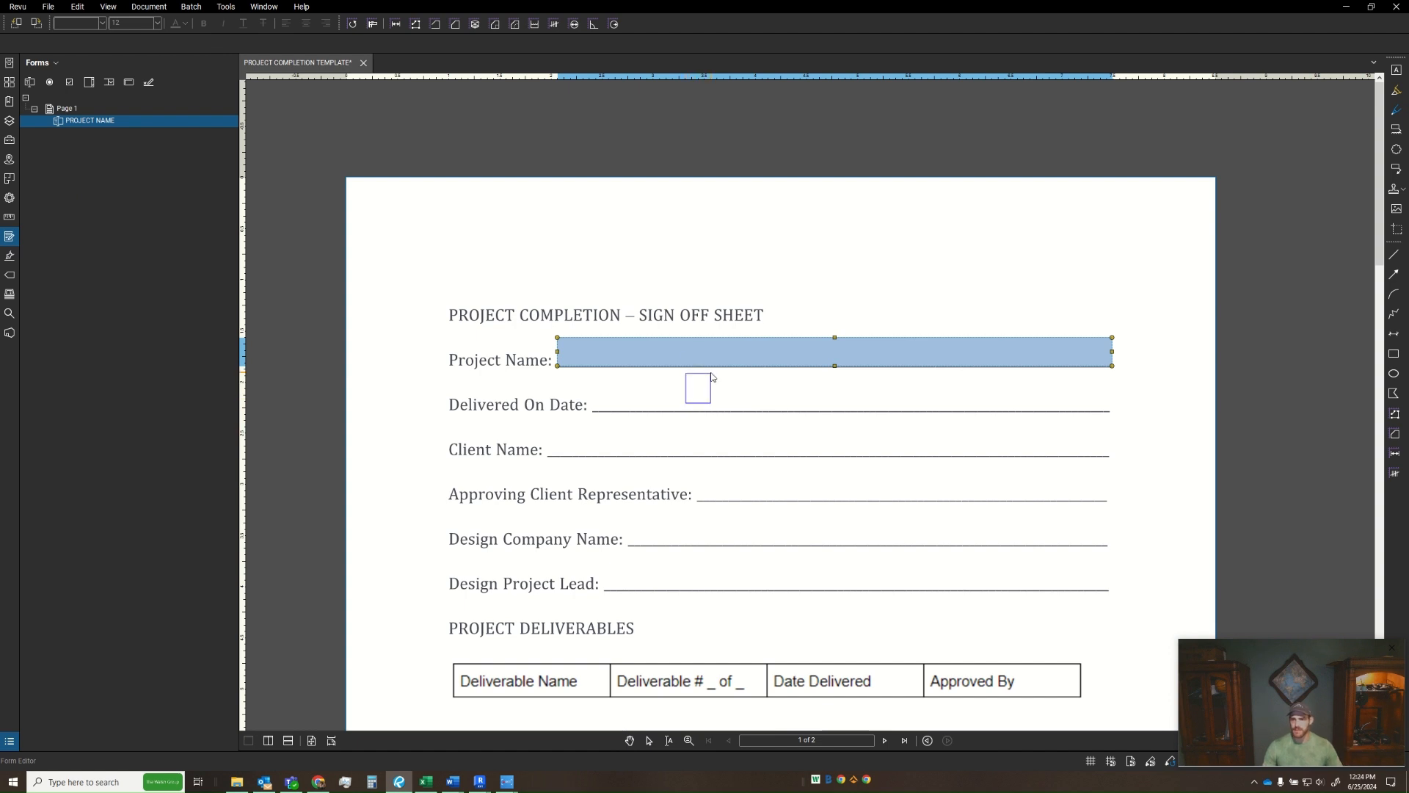
click(690, 391)
click(629, 357)
click(9, 198)
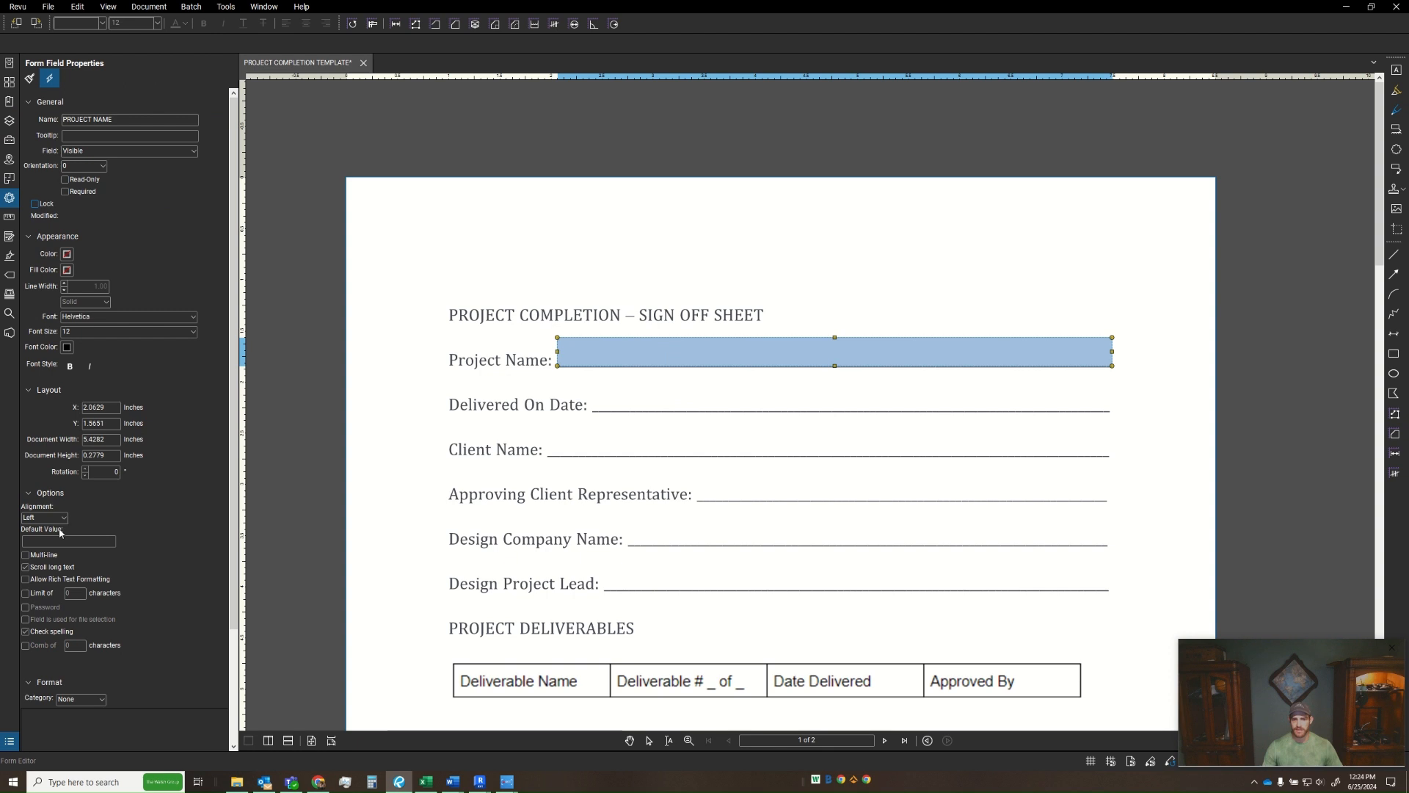
click(27, 568)
- Copy the Project Name field onto the Delivered On Date line and shorten it to about 5.08 in wide
drag(594, 464, 710, 359)
click(661, 351)
drag(645, 365, 678, 407)
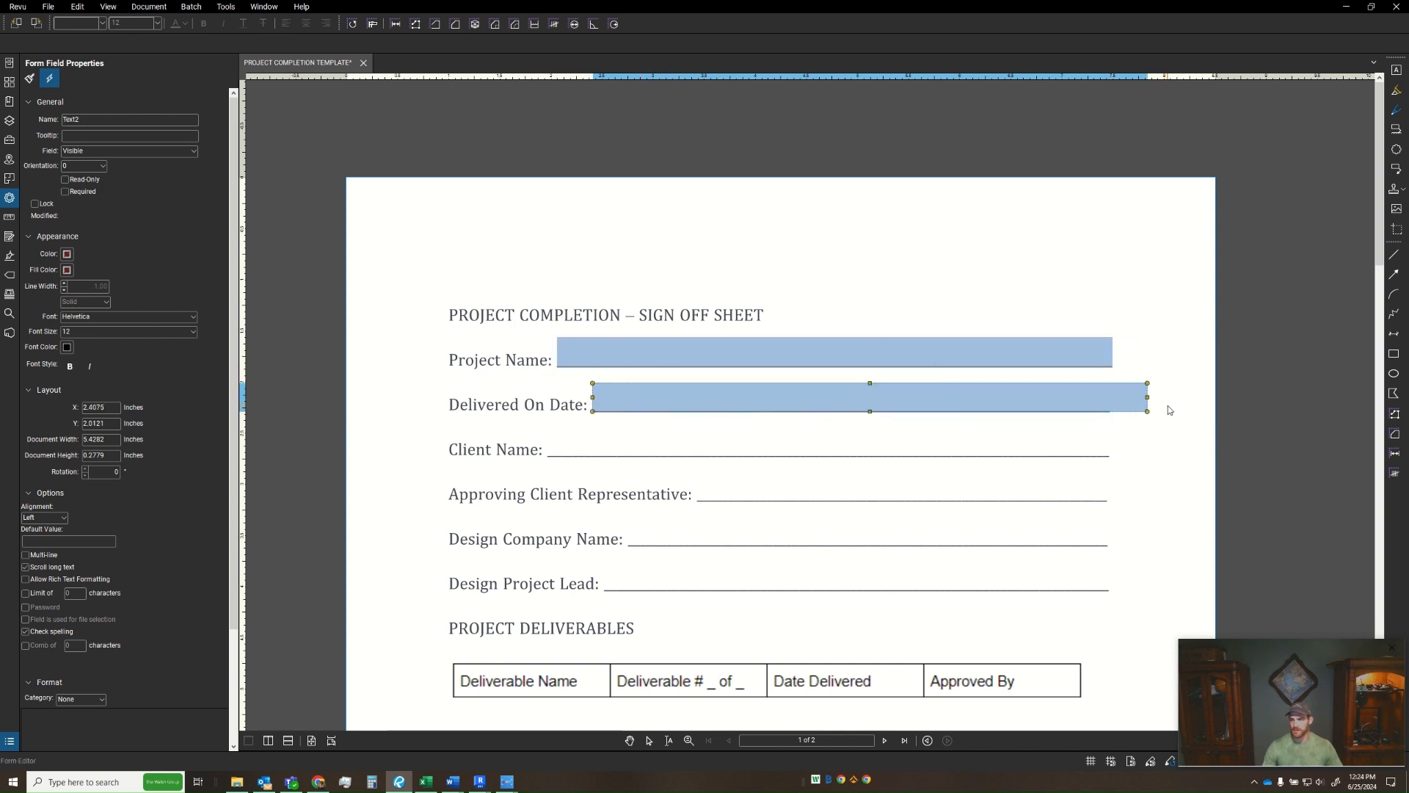
drag(1148, 397, 1113, 398)
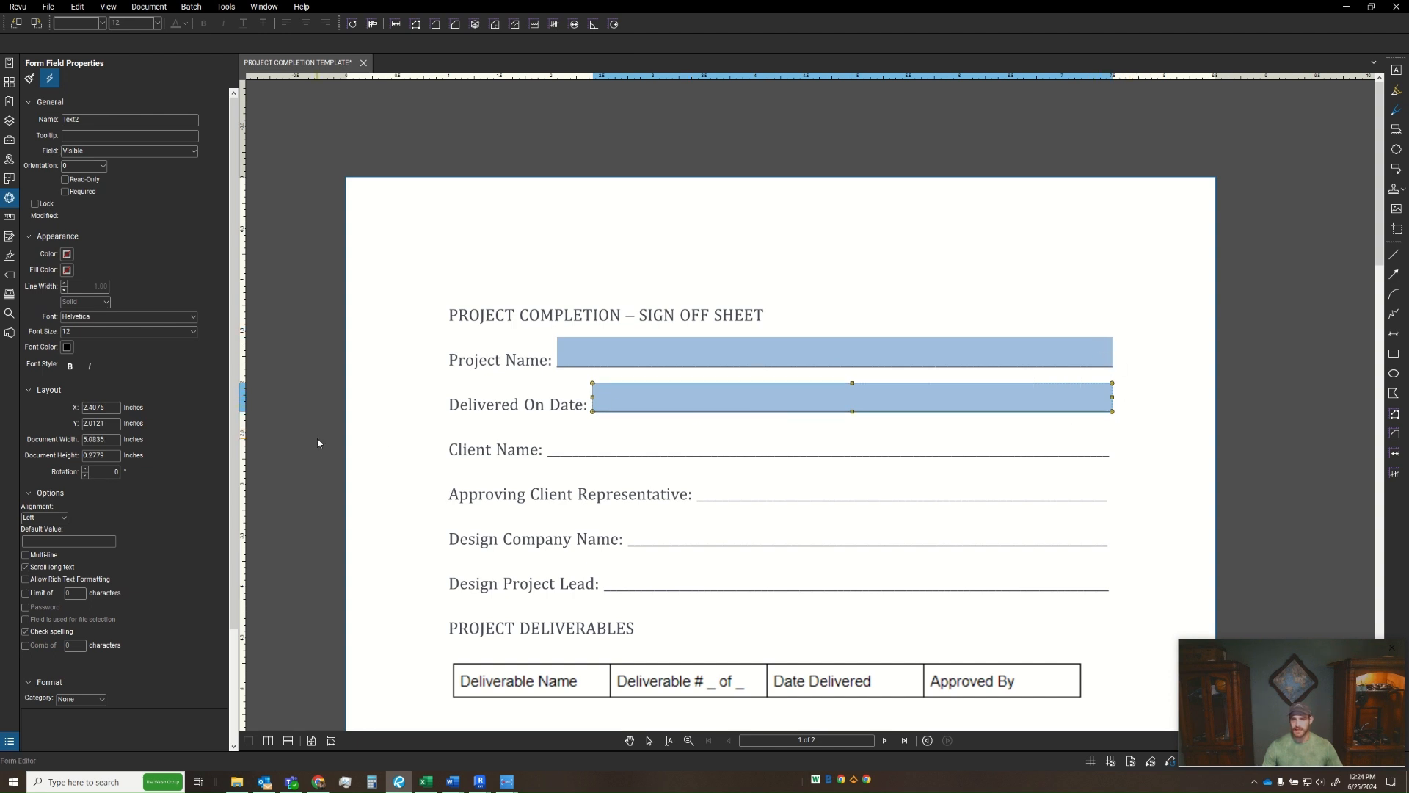
- Name the copied field DELIVERED ON DATE and turn off its Scroll long text option
click(93, 123)
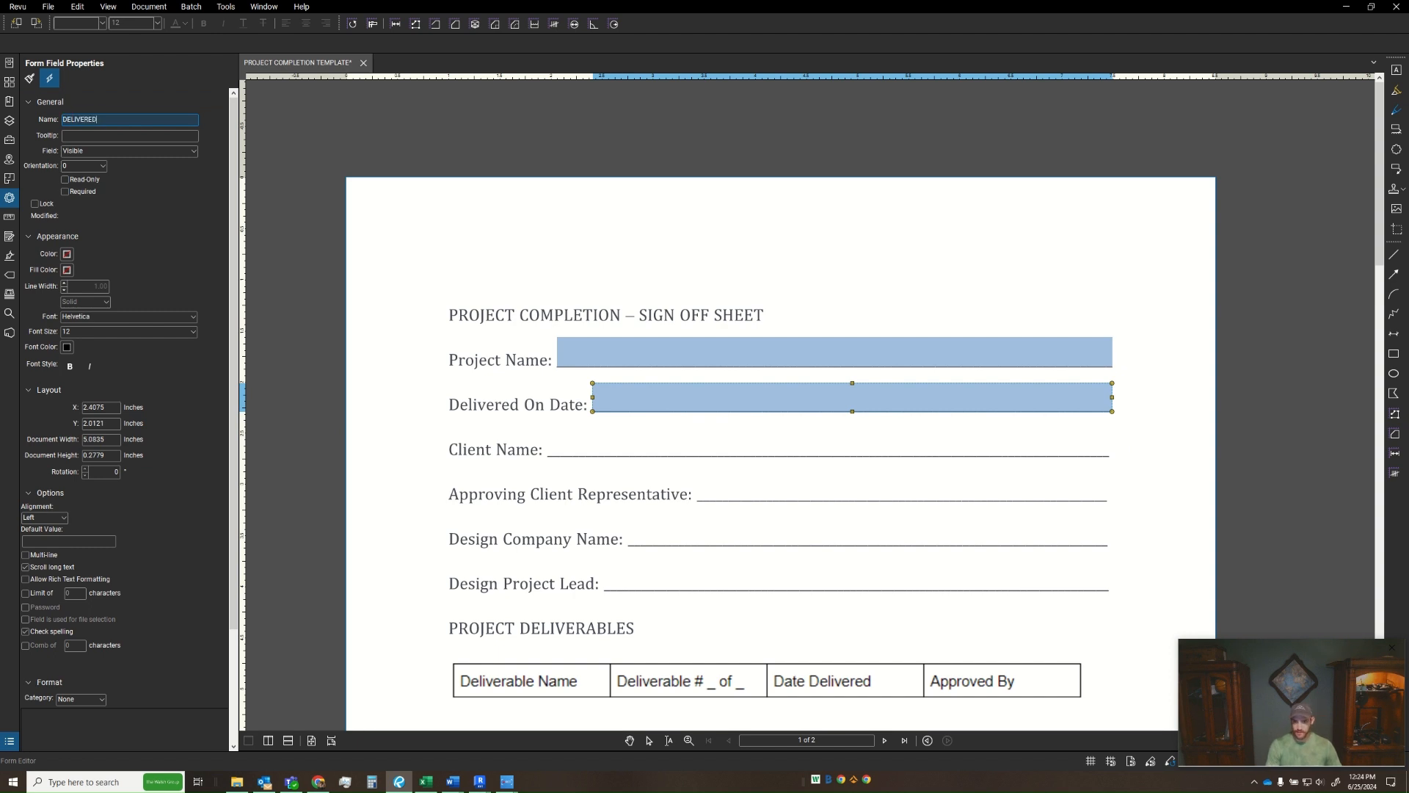
text(DELIVERED ON DATE)
click(69, 136)
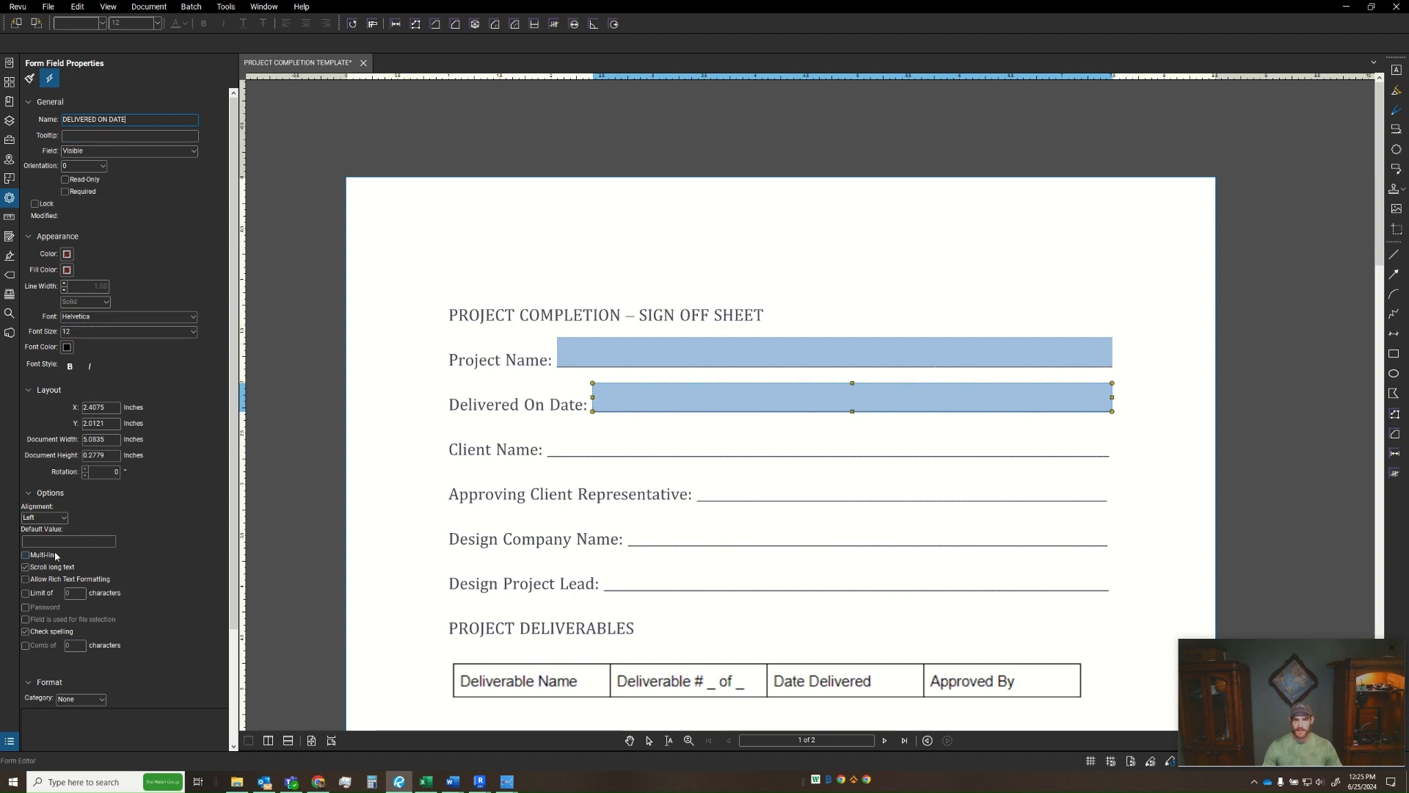
click(29, 569)
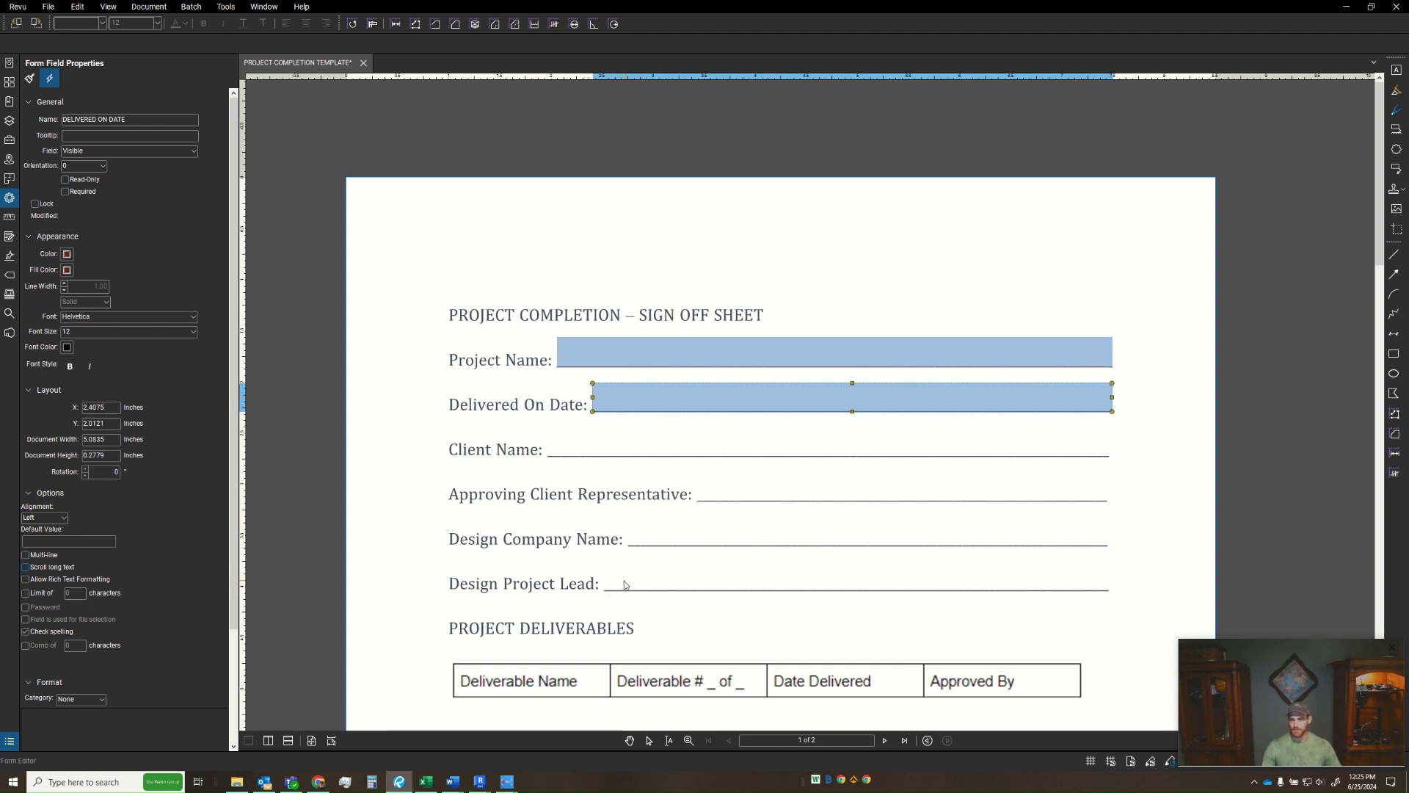
scroll(624, 585, down, 1)
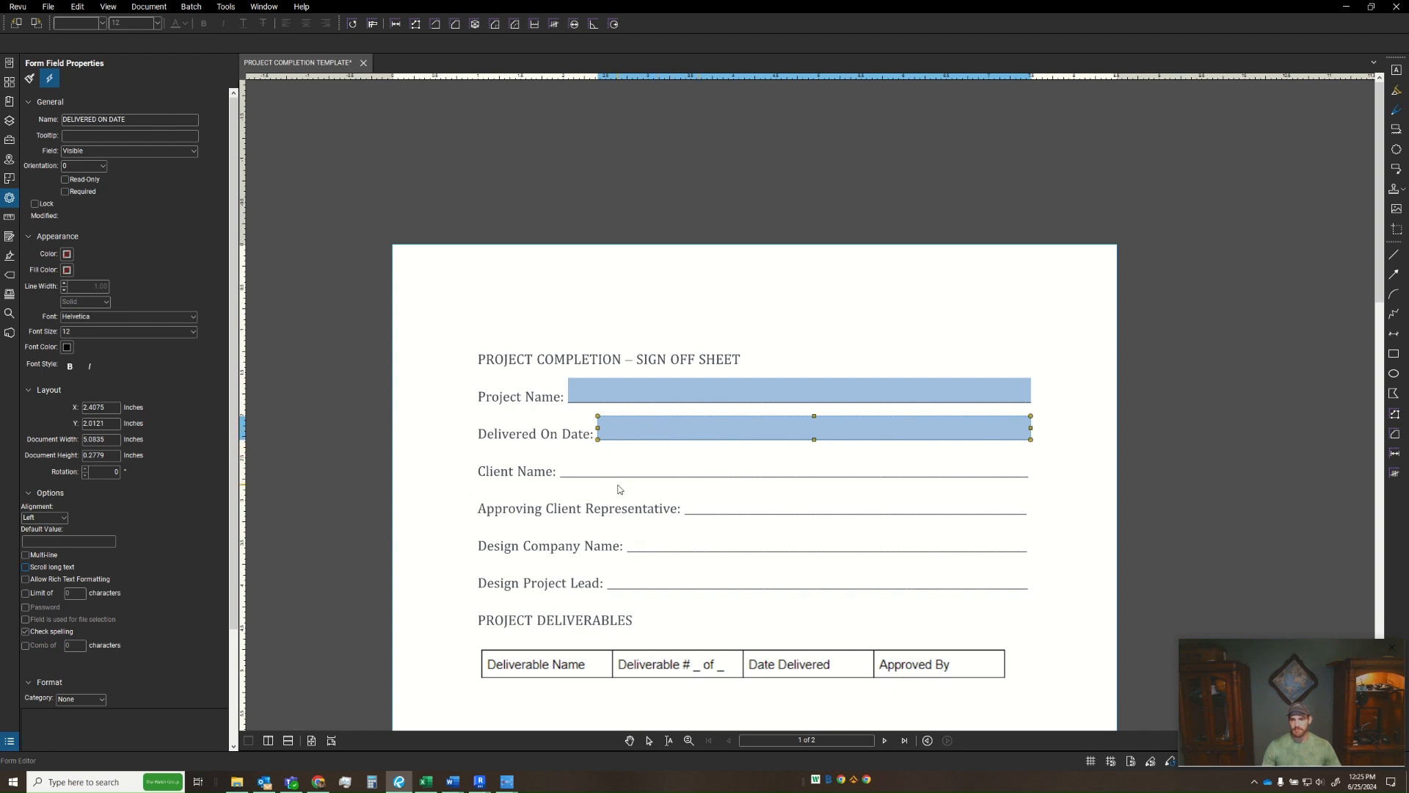
drag(720, 482, 575, 434)
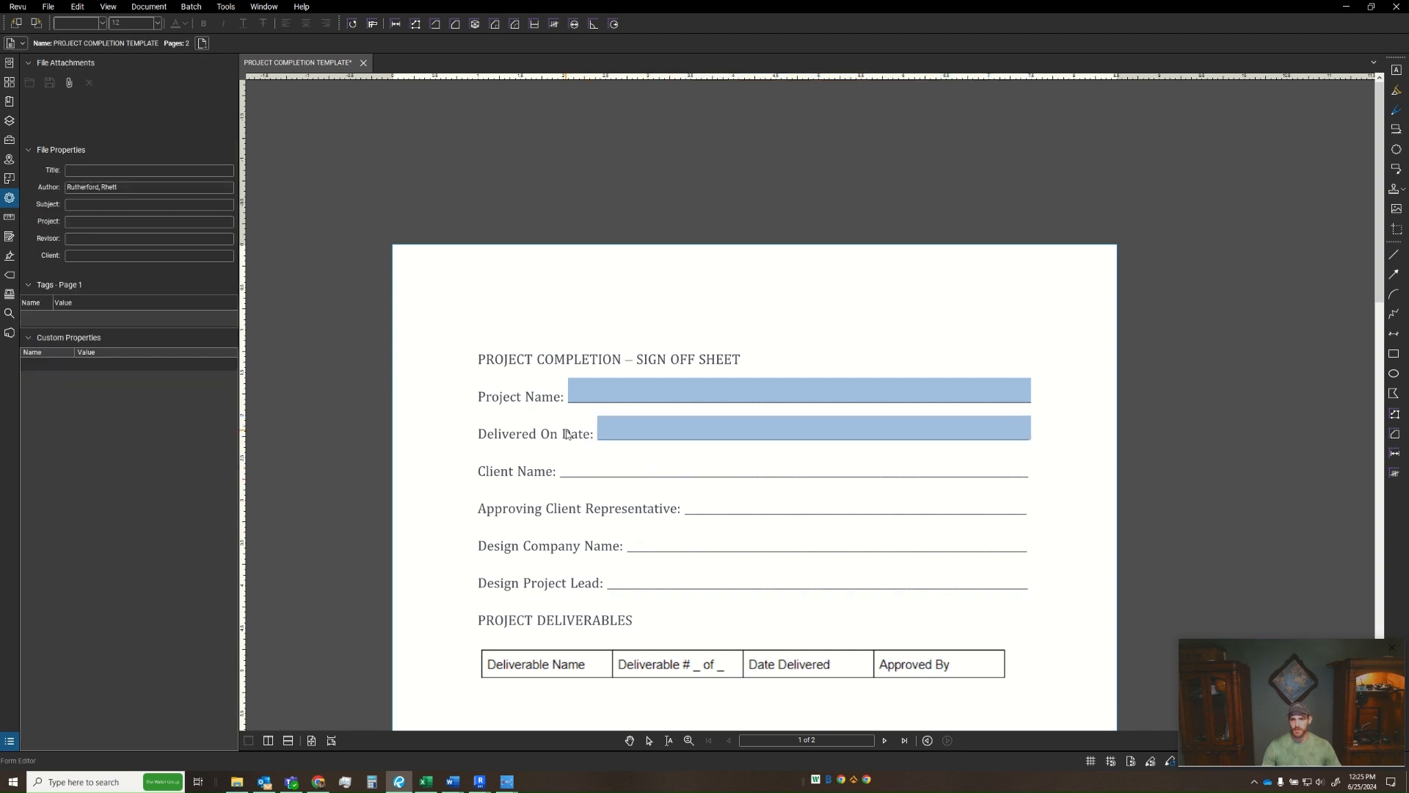
scroll(665, 499, down, 1)
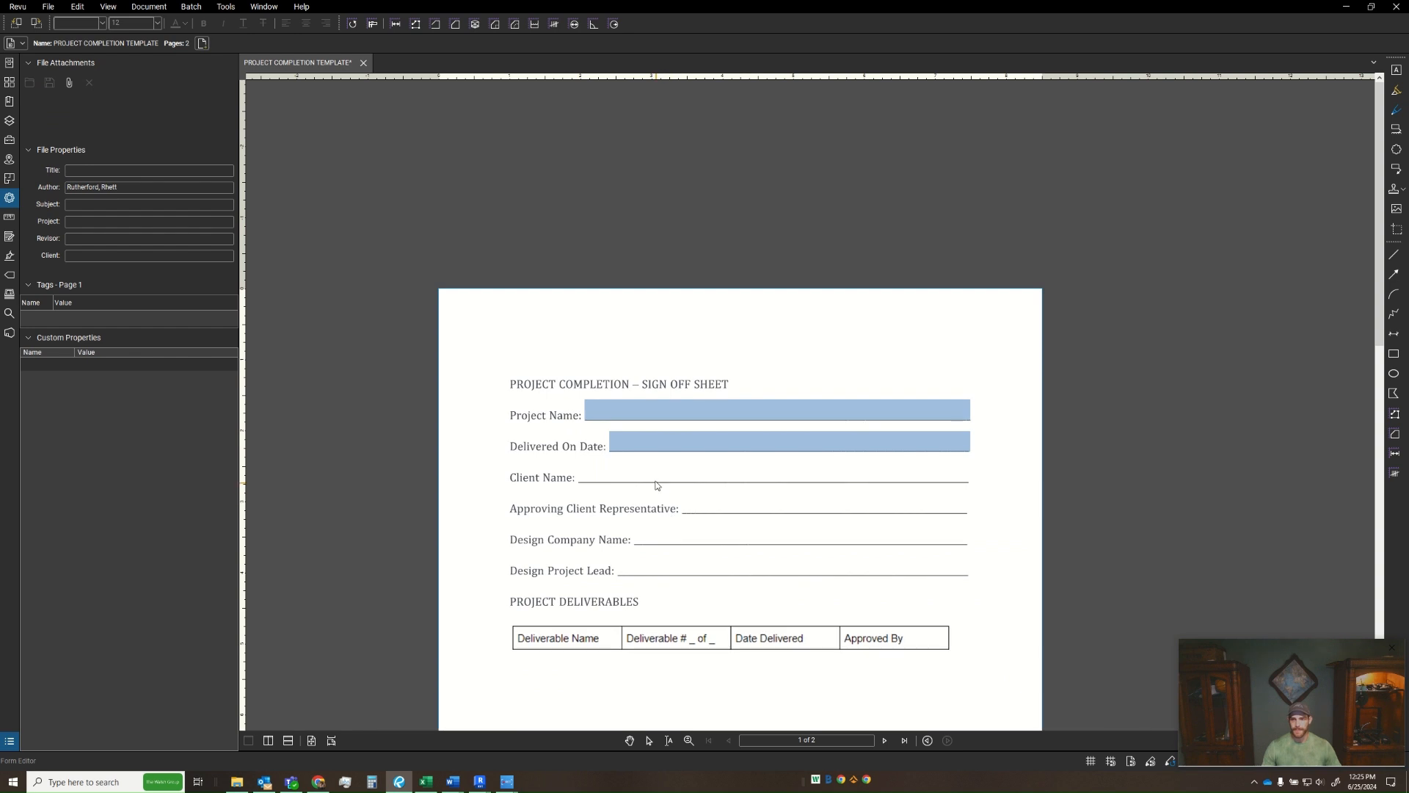
scroll(638, 437, up, 2)
click(636, 427)
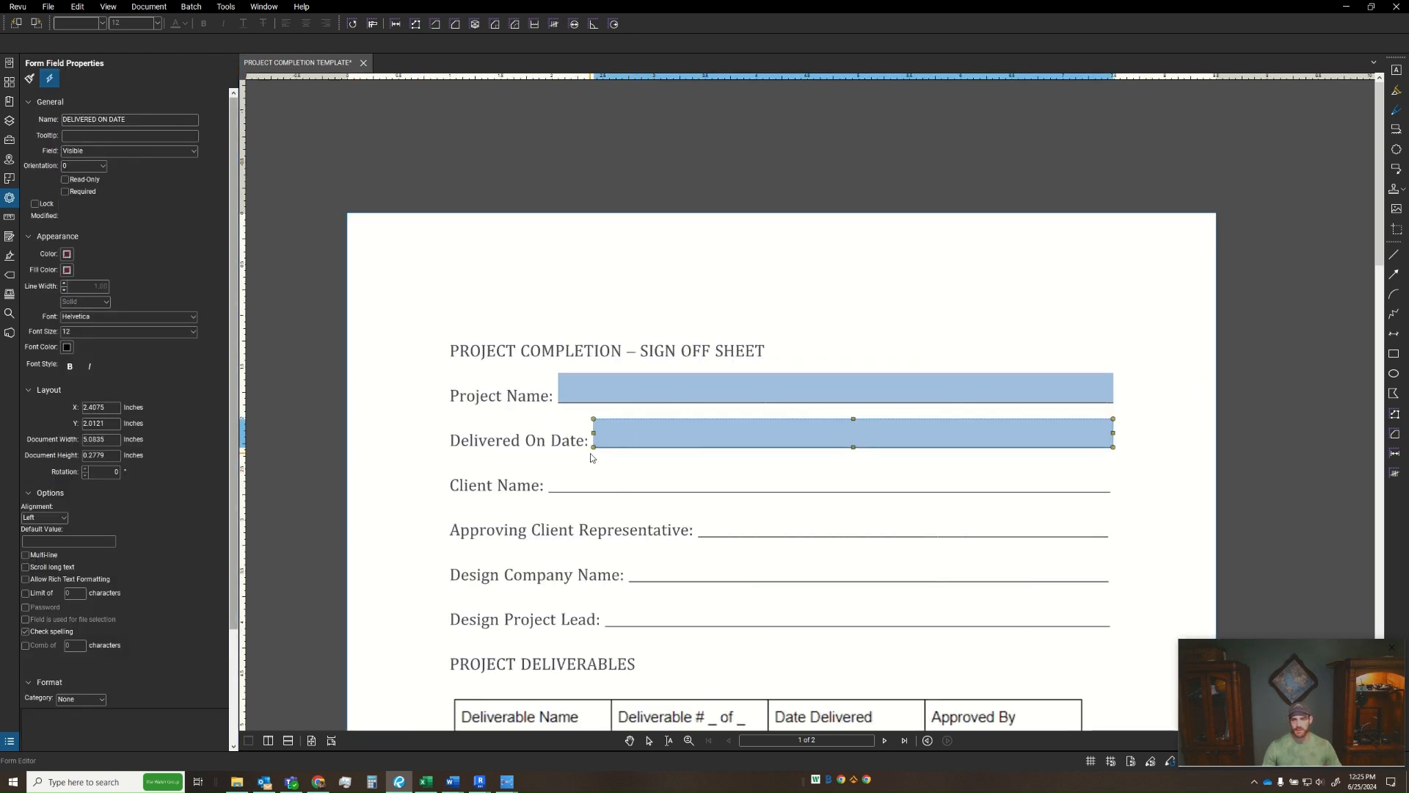
mouse_move(674, 497)
mouse_down()
mouse_move(726, 416)
mouse_move(691, 499)
mouse_up()
scroll(758, 665, down, 1)
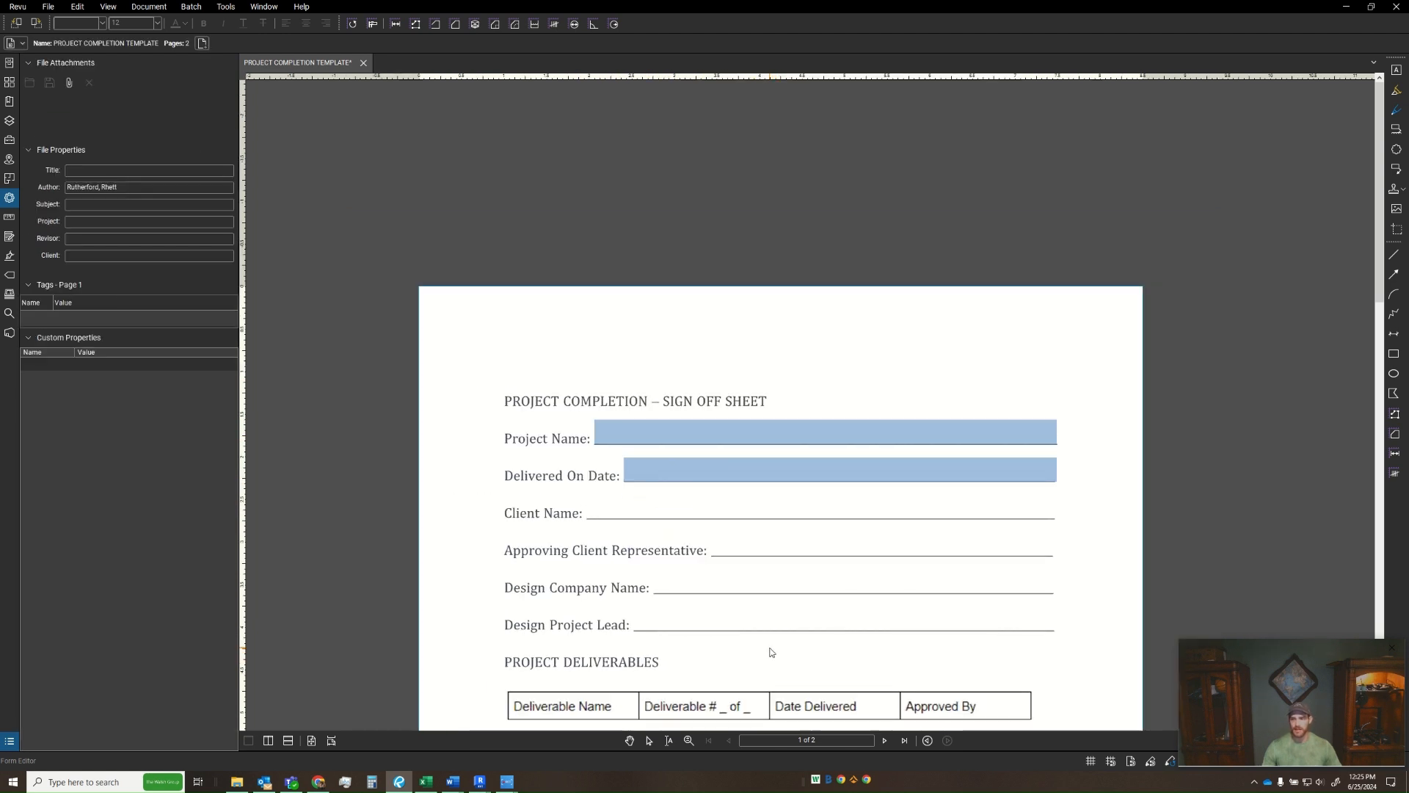
scroll(663, 658, down, 1)
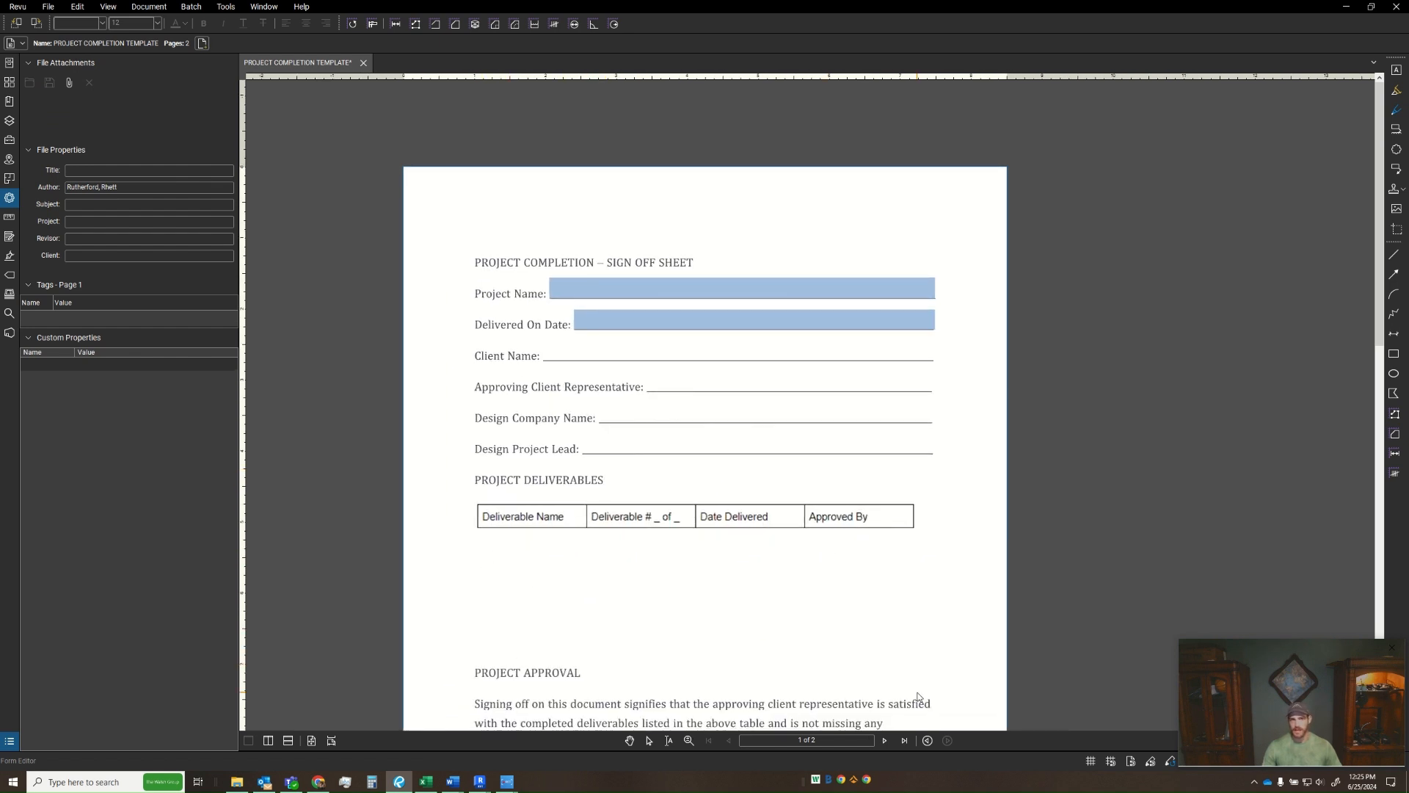
- Copy the Delivered On Date field onto the Client Name line, fit it to about 5.52 in wide and name it CLIENT NAME
click(620, 323)
scroll(620, 323, up, 3)
drag(683, 359, 634, 406)
drag(1243, 442, 766, 418)
drag(766, 422, 1194, 433)
click(129, 118)
text(CLIE)
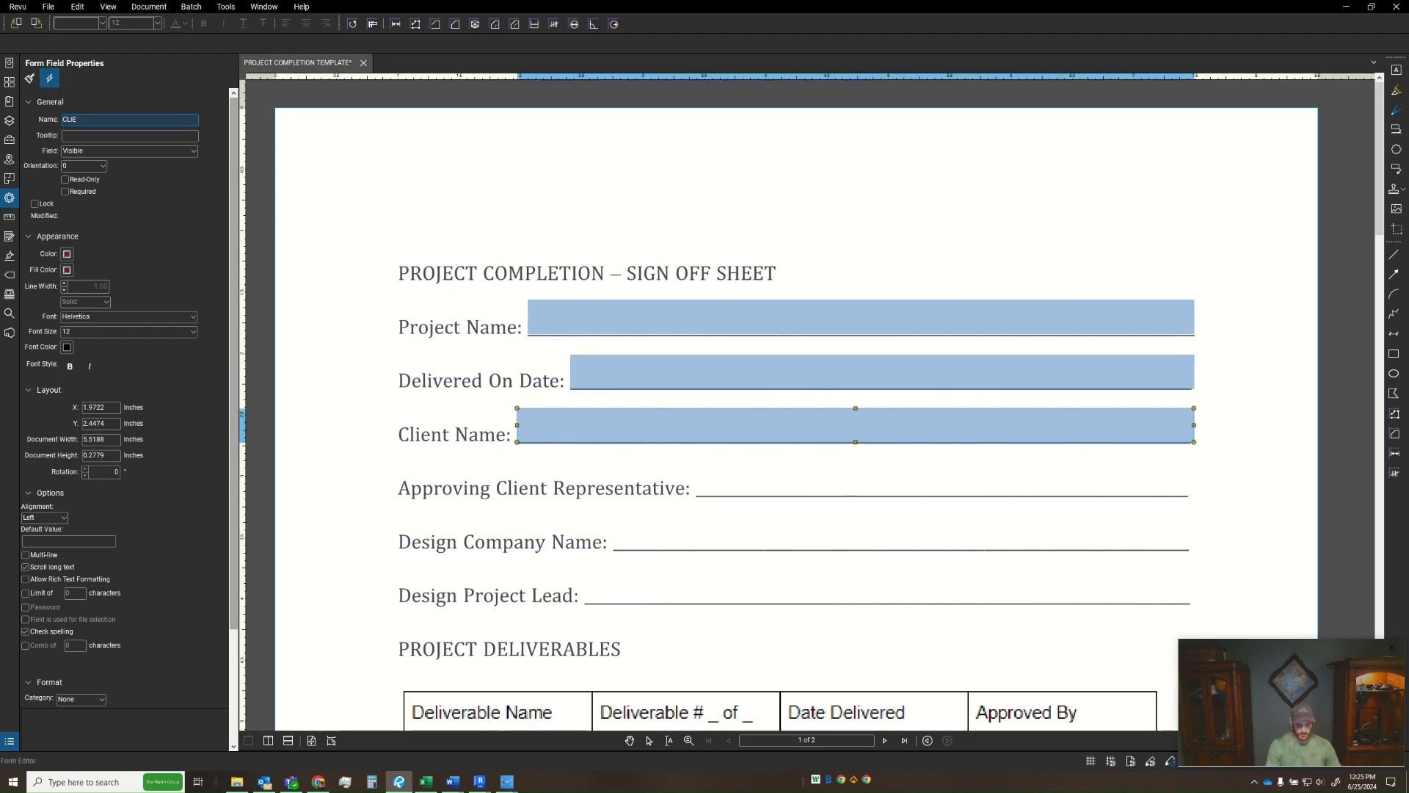
text(NT DAMENAME)
key(Return)
- Copy the Client Name field onto the next line, fit it to that line and name it APPROVING CLIENT REPRESENTATIVE
drag(599, 429, 778, 481)
drag(1321, 477, 741, 474)
drag(743, 474, 1096, 472)
click(110, 119)
text(APPROVING CLIENT REPRESENTATIVE)
key(Return)
- Copy a field onto the Design Company Name line, fit it to about 4.73 in wide and name it DESIGN COMPANY NAME
drag(614, 536, 638, 472)
drag(633, 478, 550, 531)
drag(1010, 525, 1094, 526)
click(111, 119)
text(DESIGN cOMPAN)
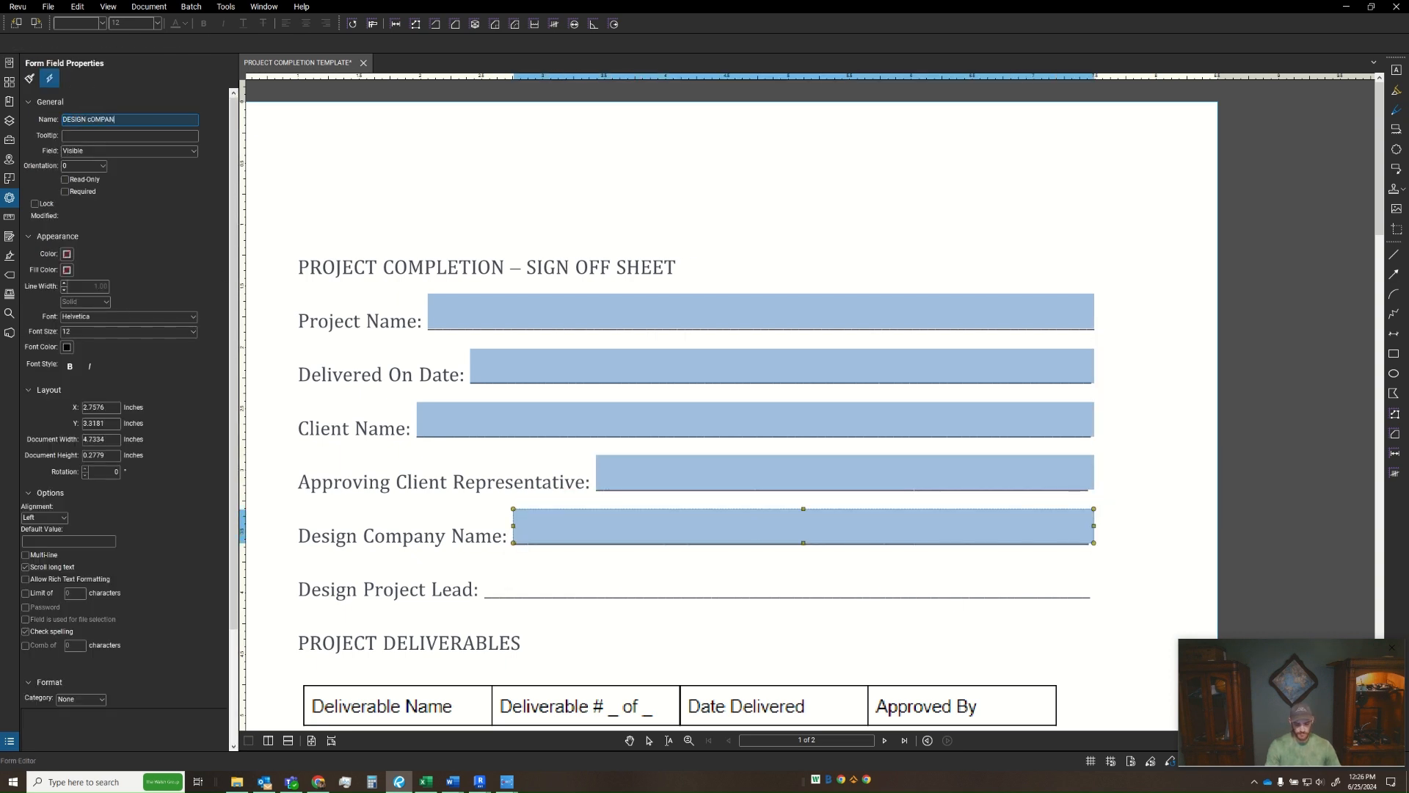
text(COMPANY NAME)
key(Return)
- Copy the Design Company Name field onto the Design Project Lead line, fit its length and name it DESIGN PROJECT LEAD
drag(584, 535, 549, 587)
drag(1066, 580, 1093, 580)
click(142, 119)
text(DESIGN PROJECT LEAD)
key(Return)
click(575, 537)
click(689, 475)
click(664, 421)
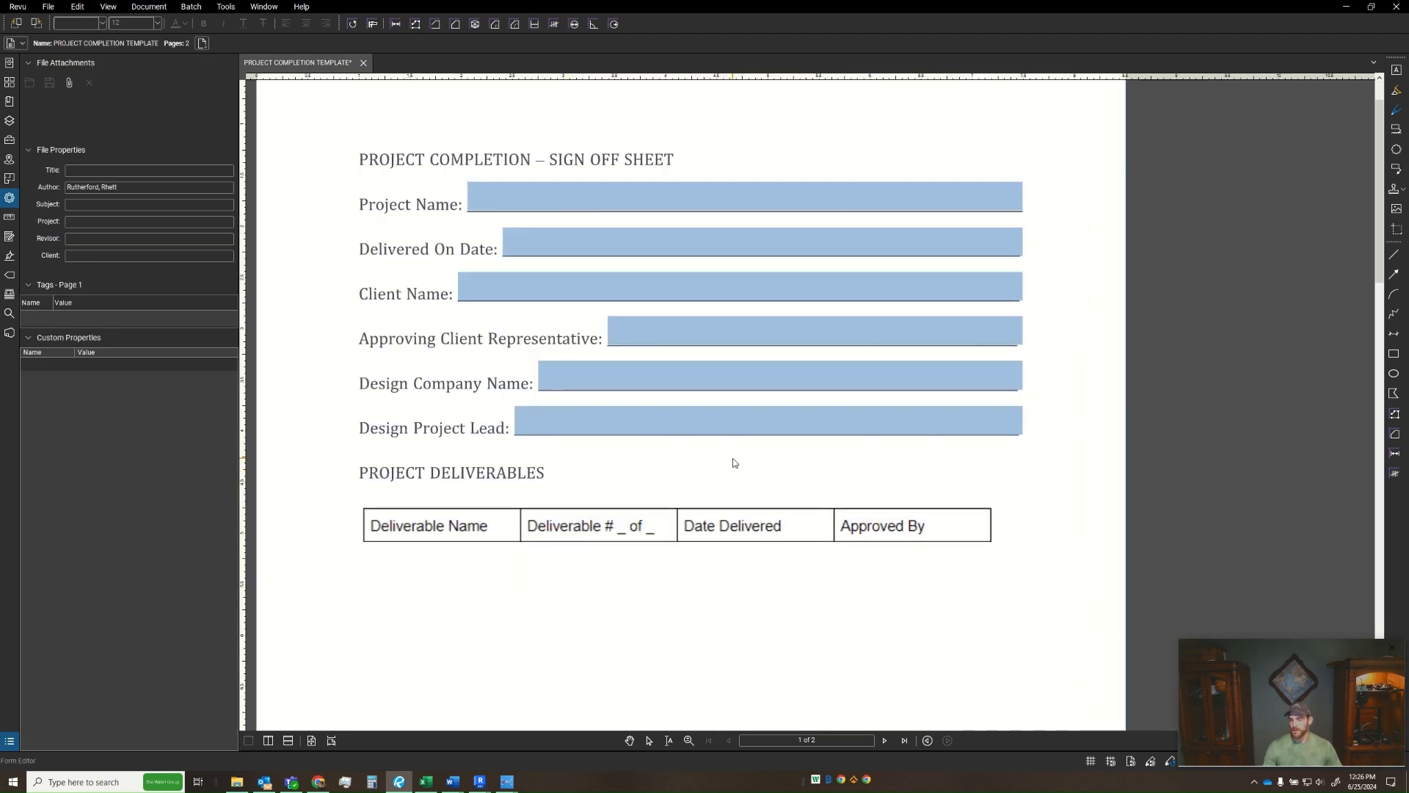
- Set the Delivered On Date field's format category to Date with the mm/dd/yyyy option
scroll(582, 488, down, 3)
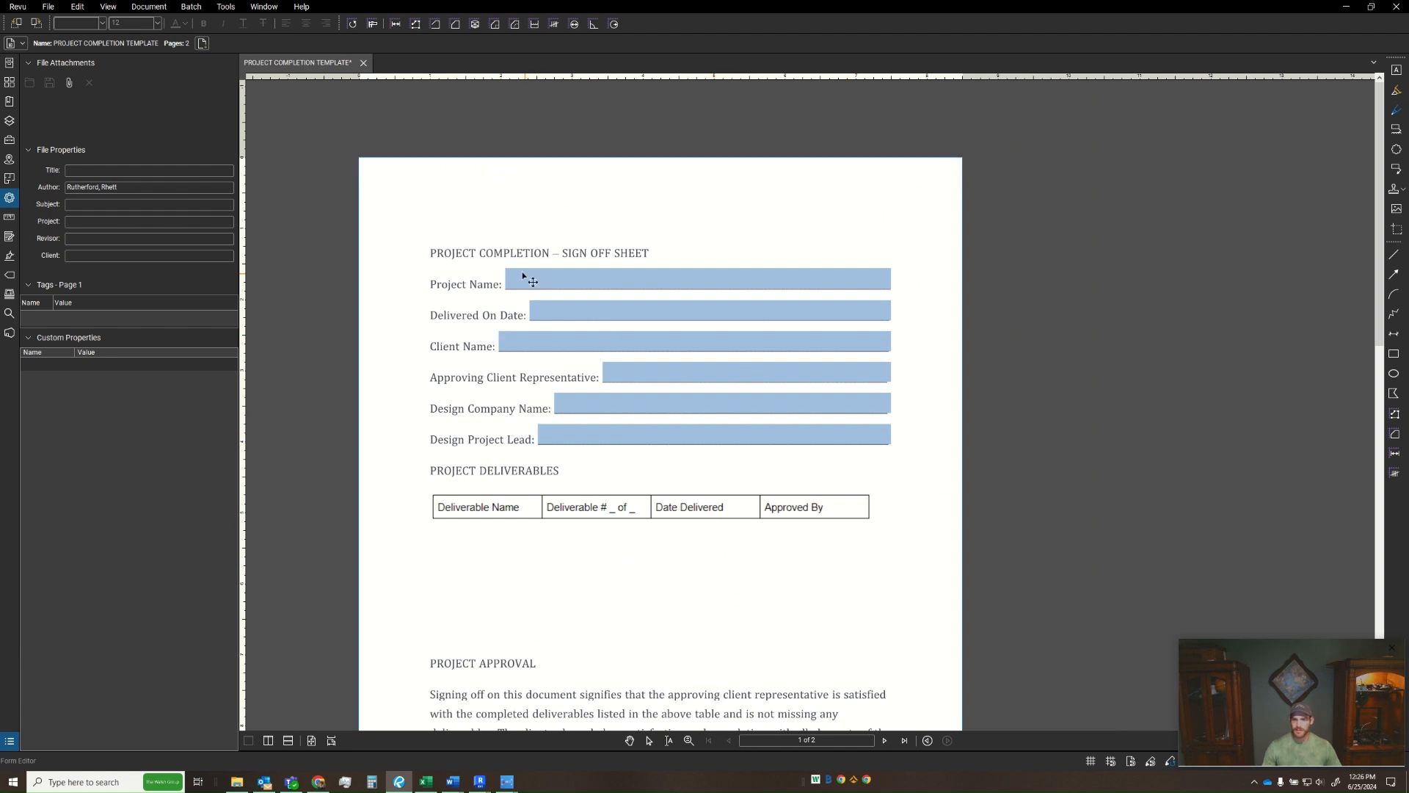
click(565, 316)
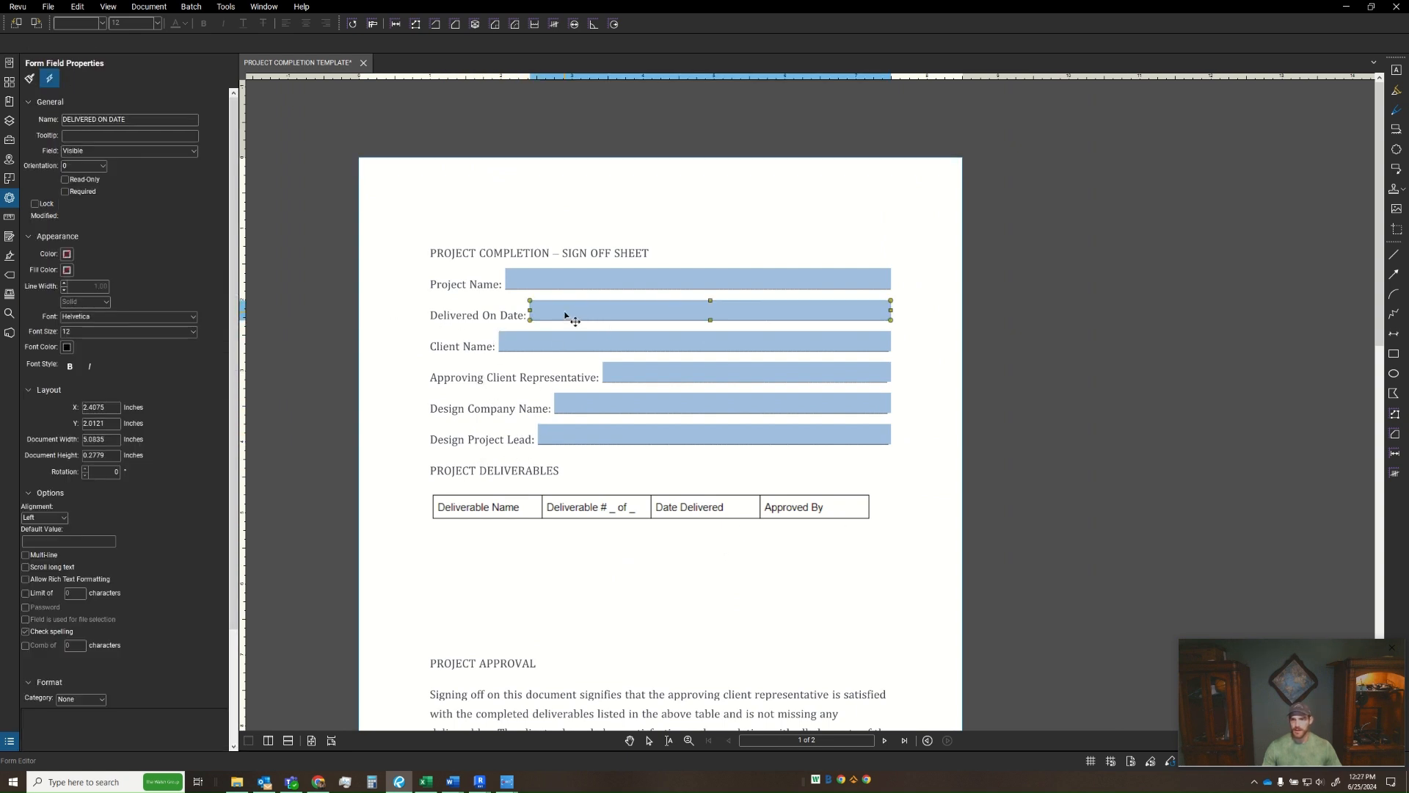
click(93, 701)
click(83, 739)
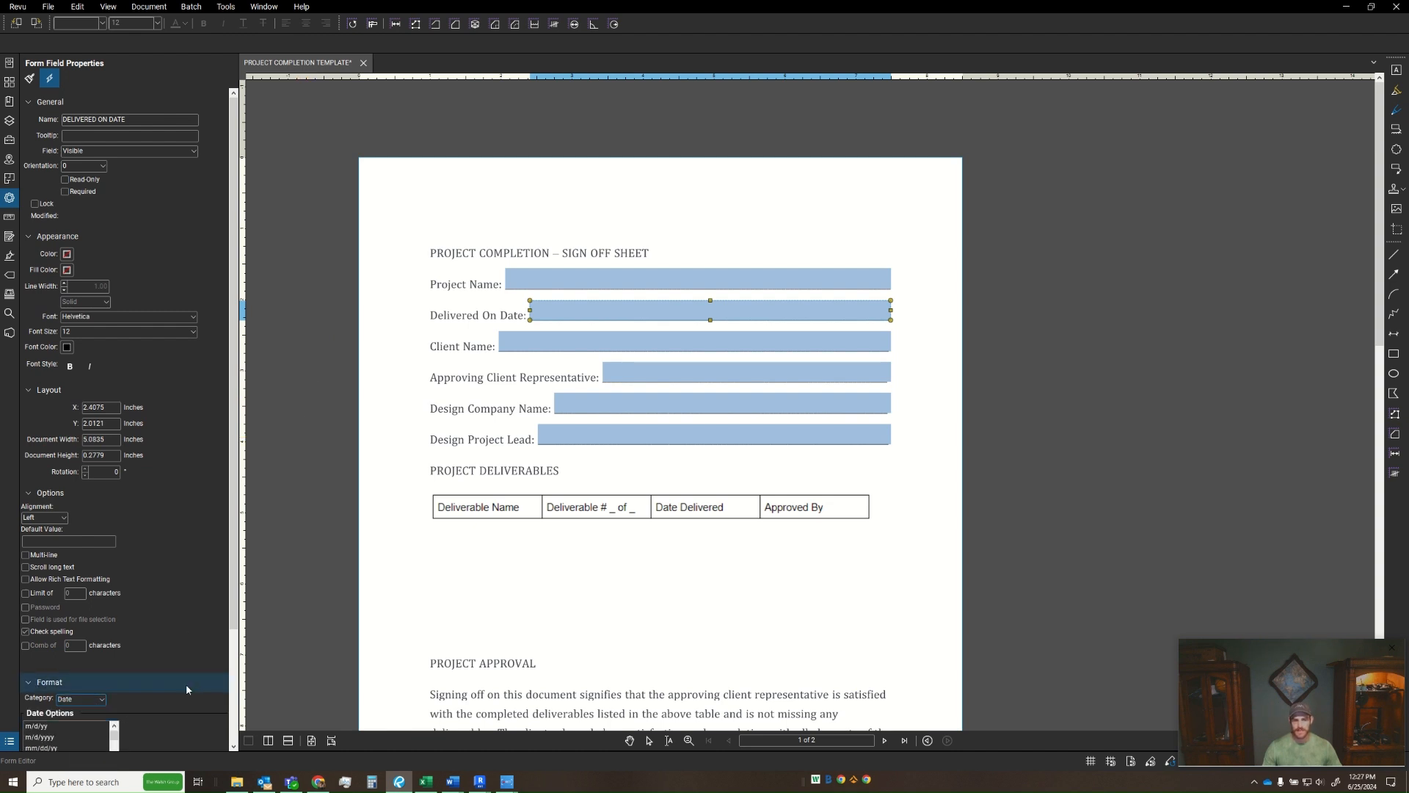
scroll(191, 681, down, 2)
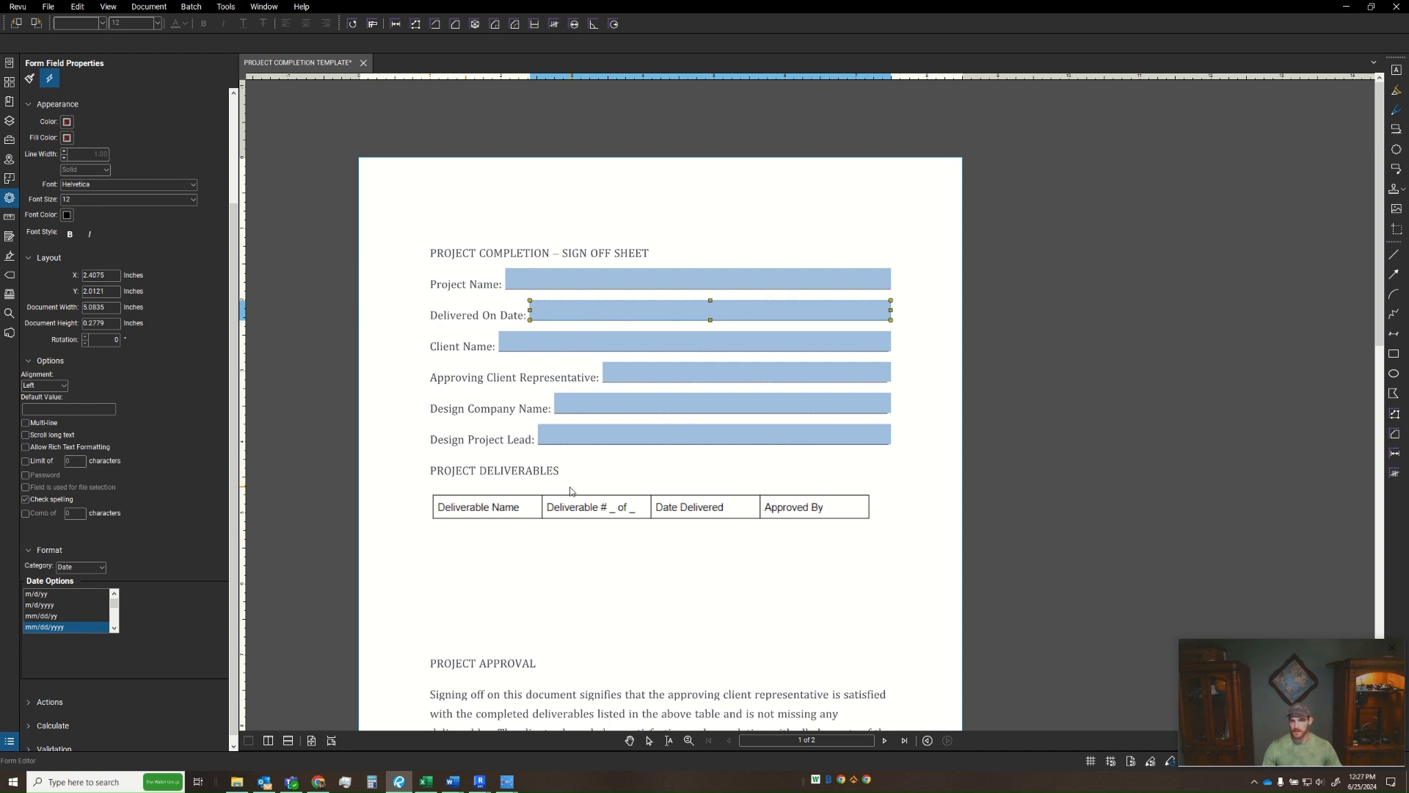
drag(590, 470, 483, 290)
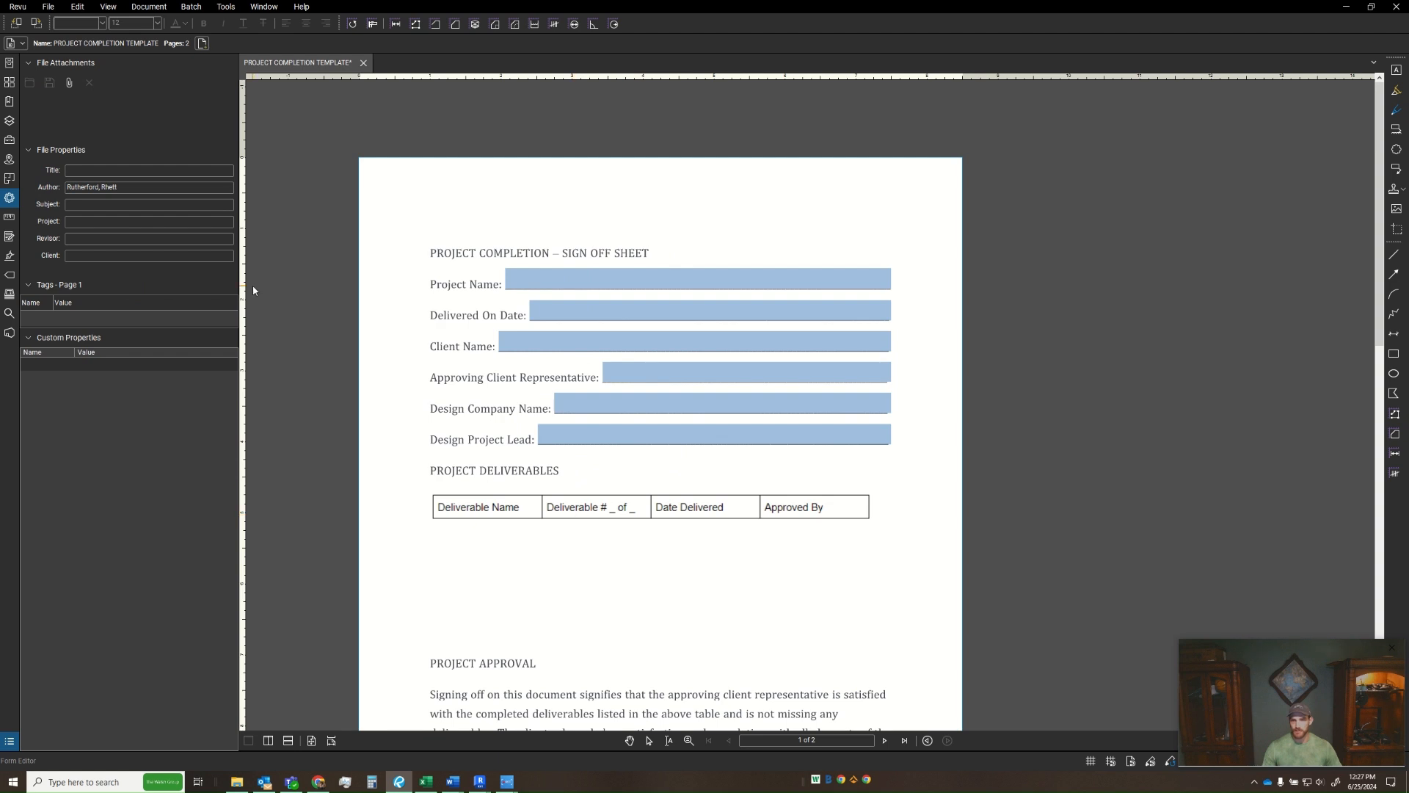
- Draw a text field about 1.53 in wide and 1.88 in high under the Deliverable Name header of the deliverables table
click(8, 237)
click(29, 82)
scroll(549, 541, up, 3)
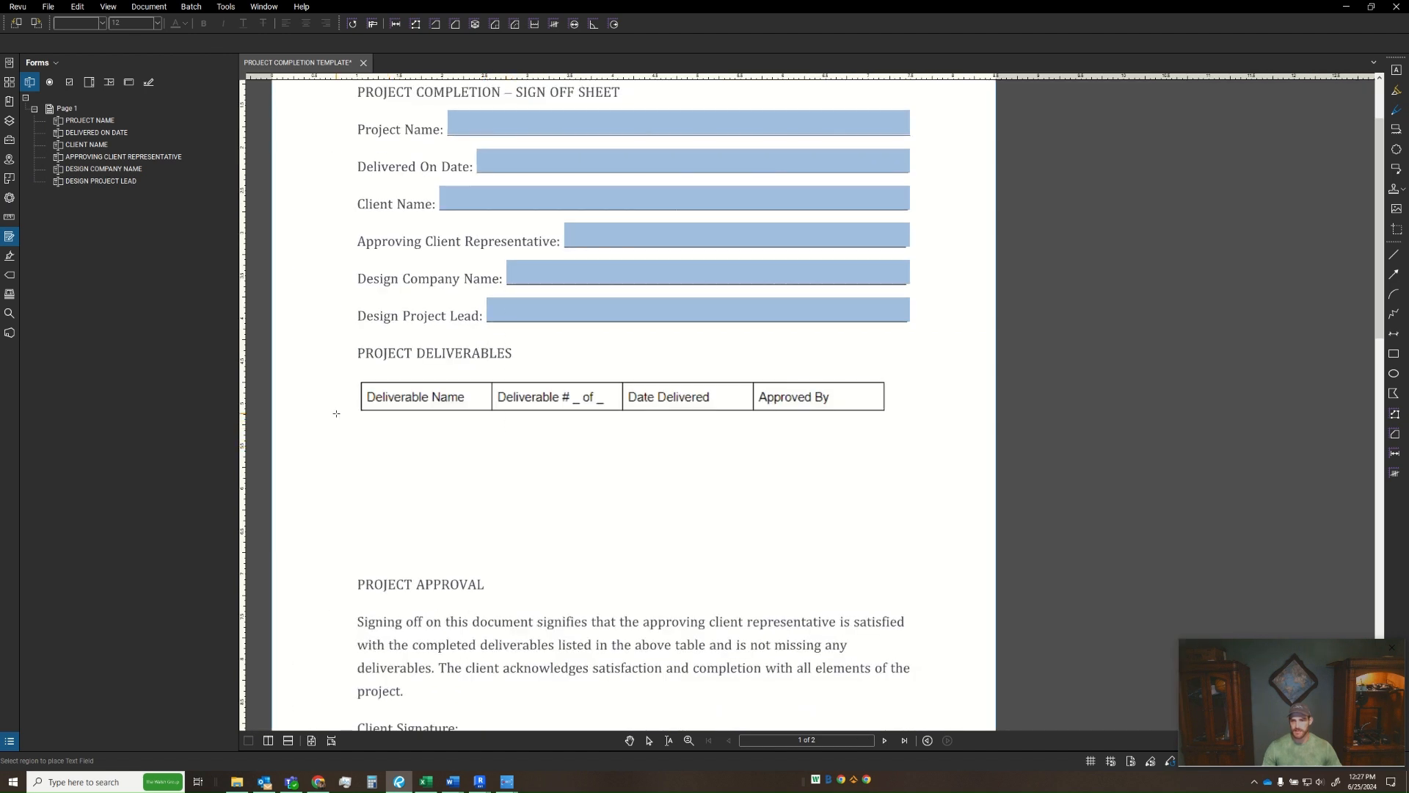
scroll(360, 408, up, 5)
drag(386, 411, 823, 693)
scroll(742, 538, down, 3)
mouse_move(741, 538)
mouse_down()
mouse_move(664, 614)
mouse_move(686, 638)
mouse_up()
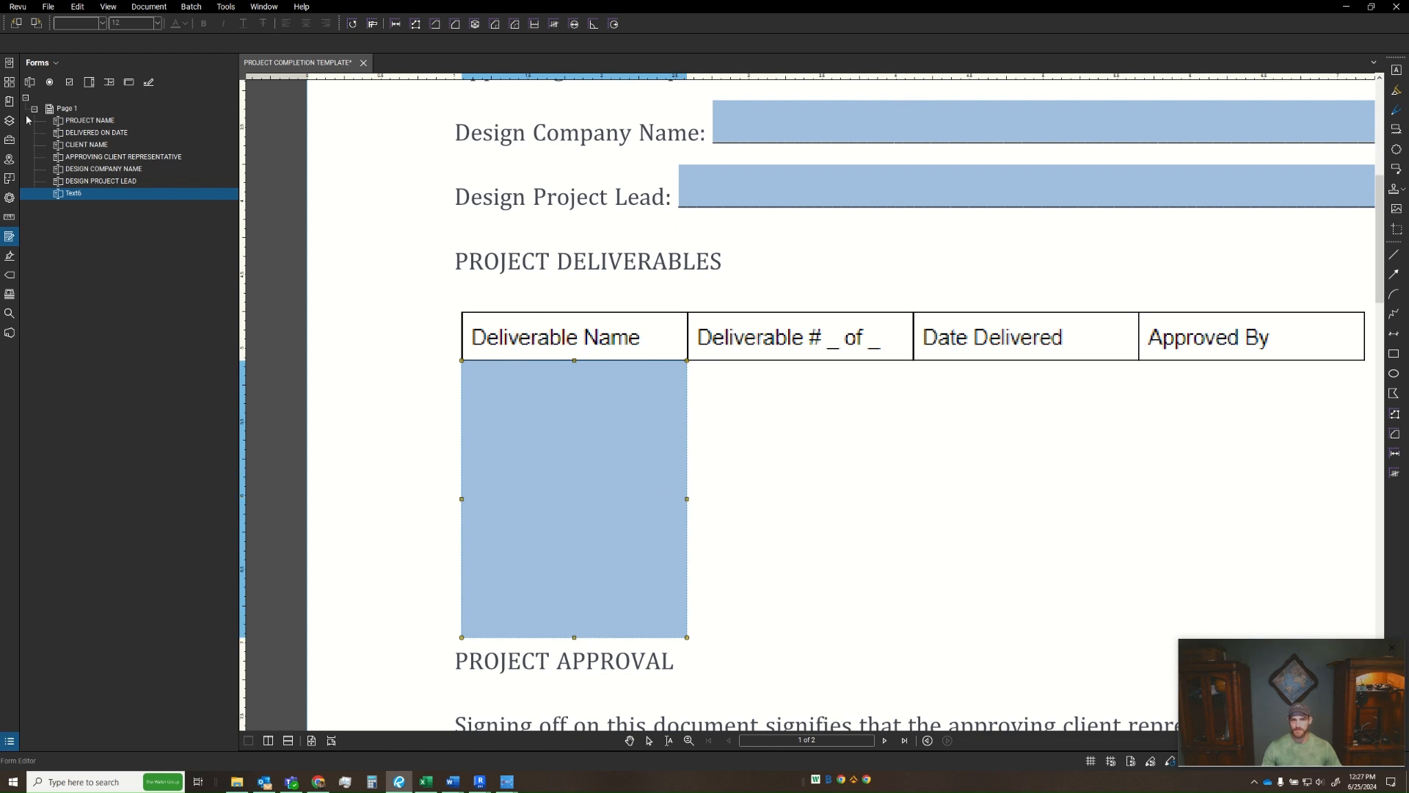
- Make the new table field multi-line without long text scrolling and name it DELIVERABLE NAME
click(10, 198)
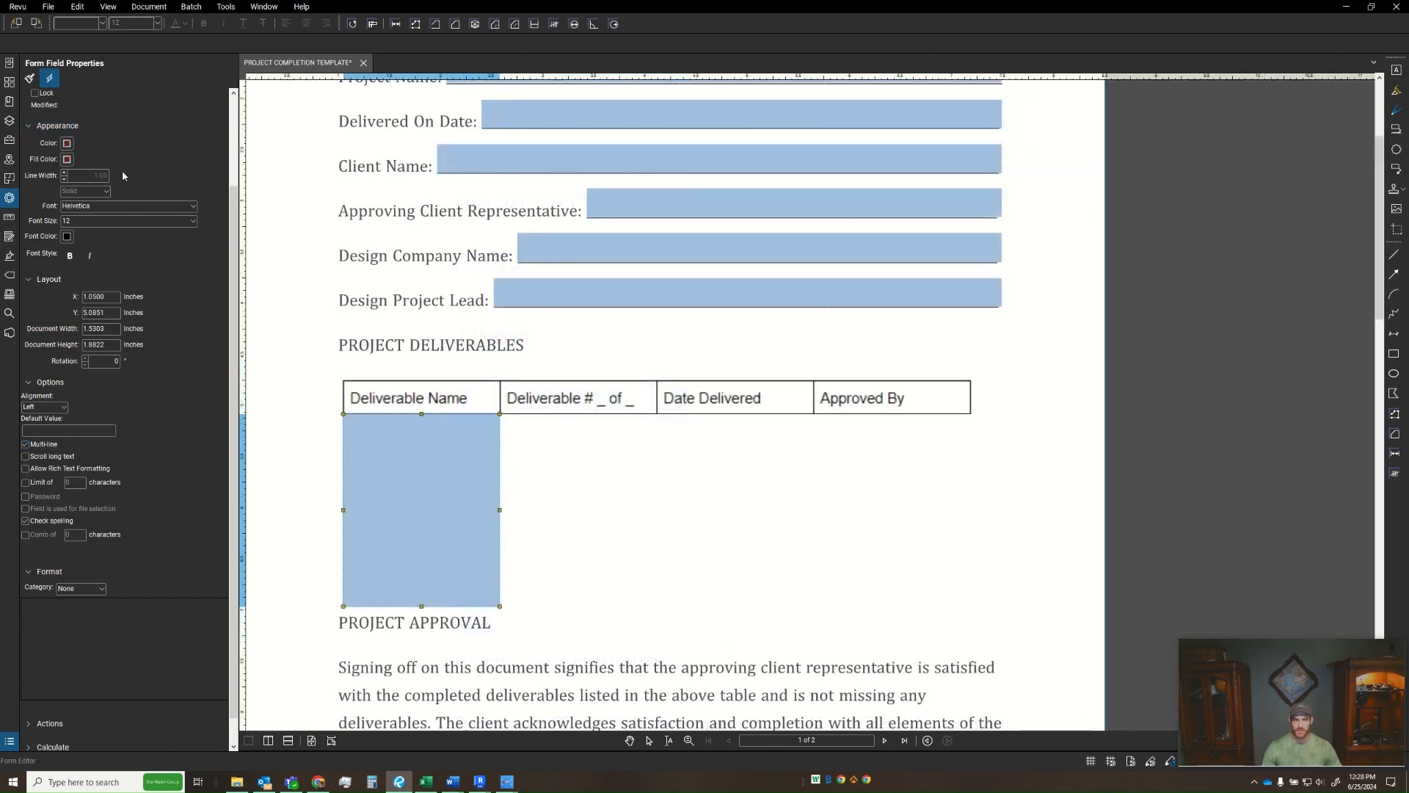
scroll(122, 170, up, 2)
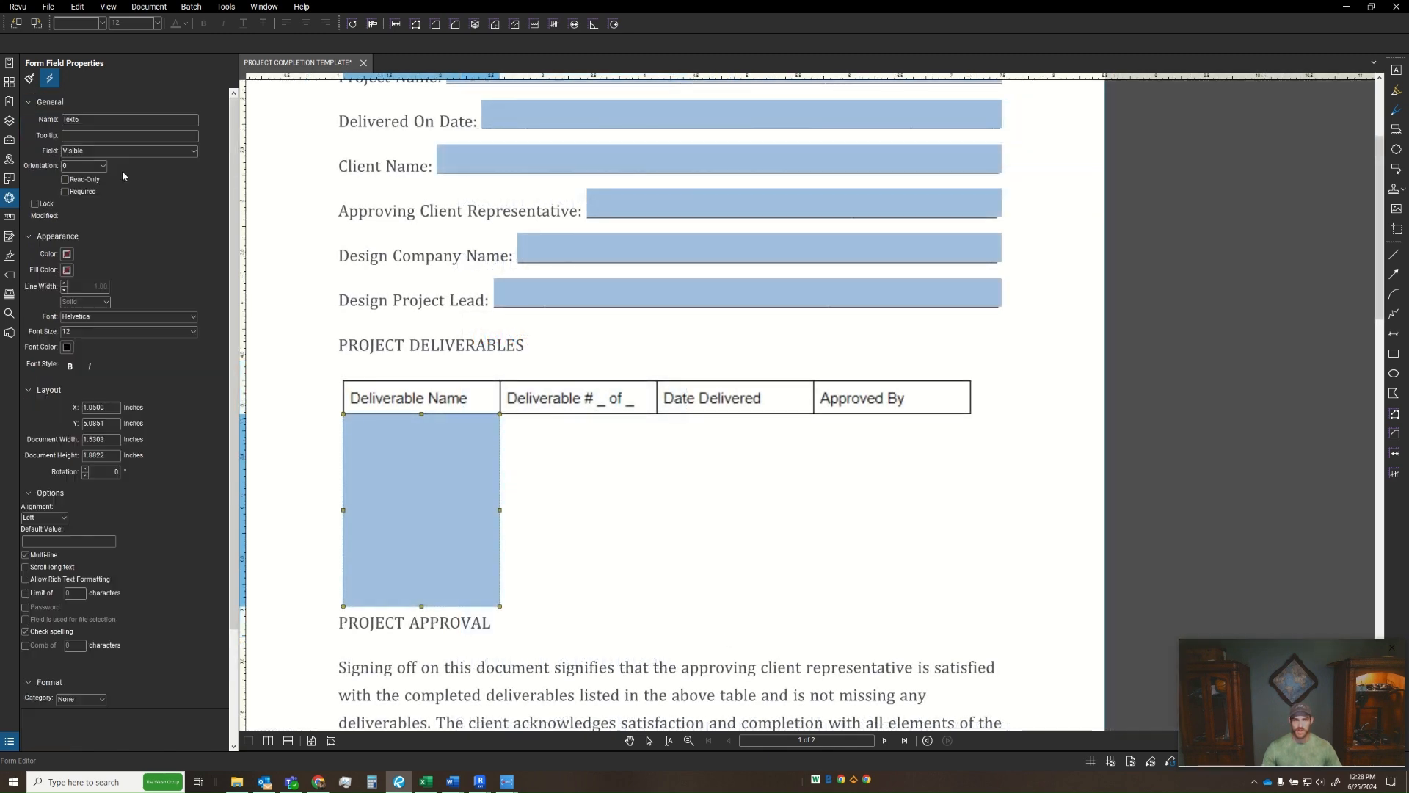
double_click(115, 119)
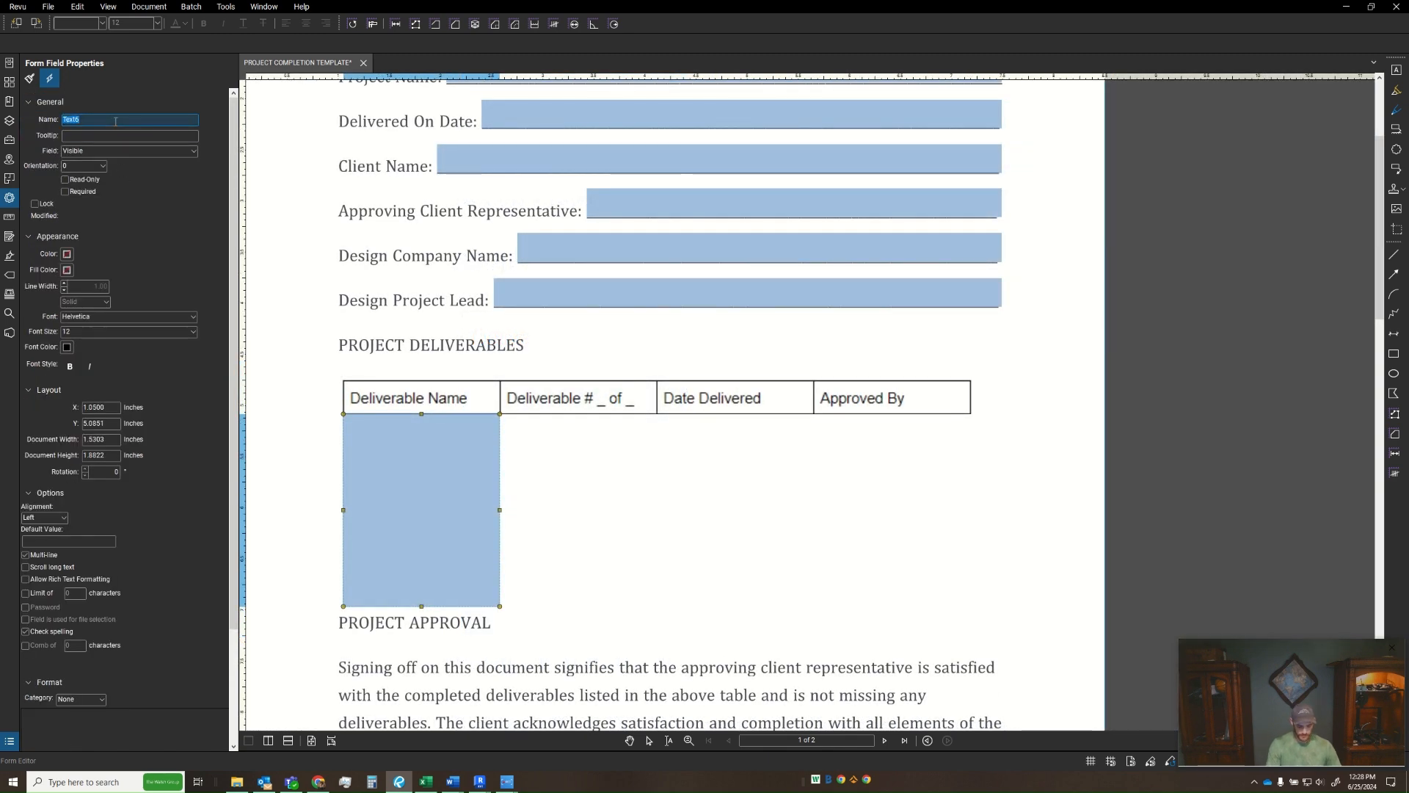
text(DELIVERE)
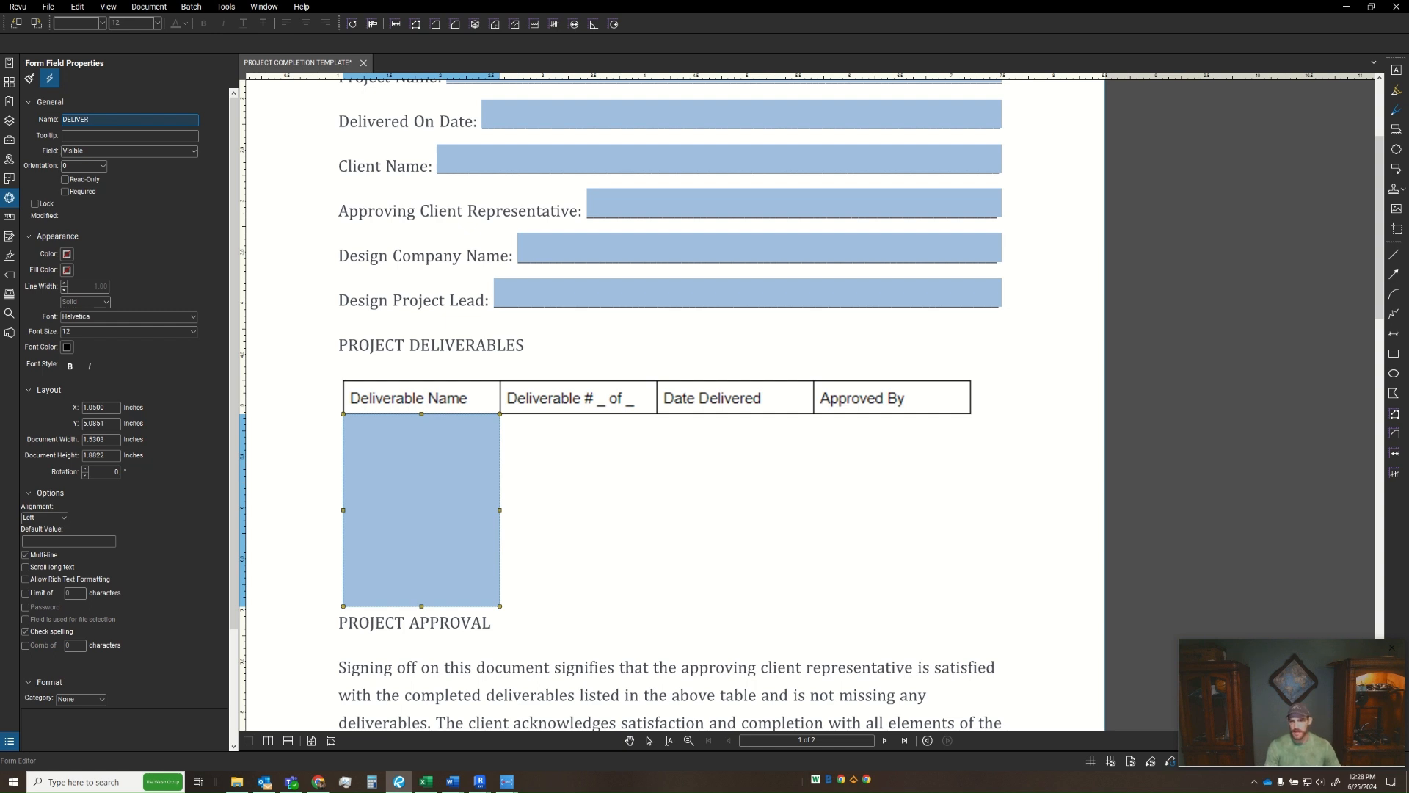
double_click(107, 118)
text(DEL)
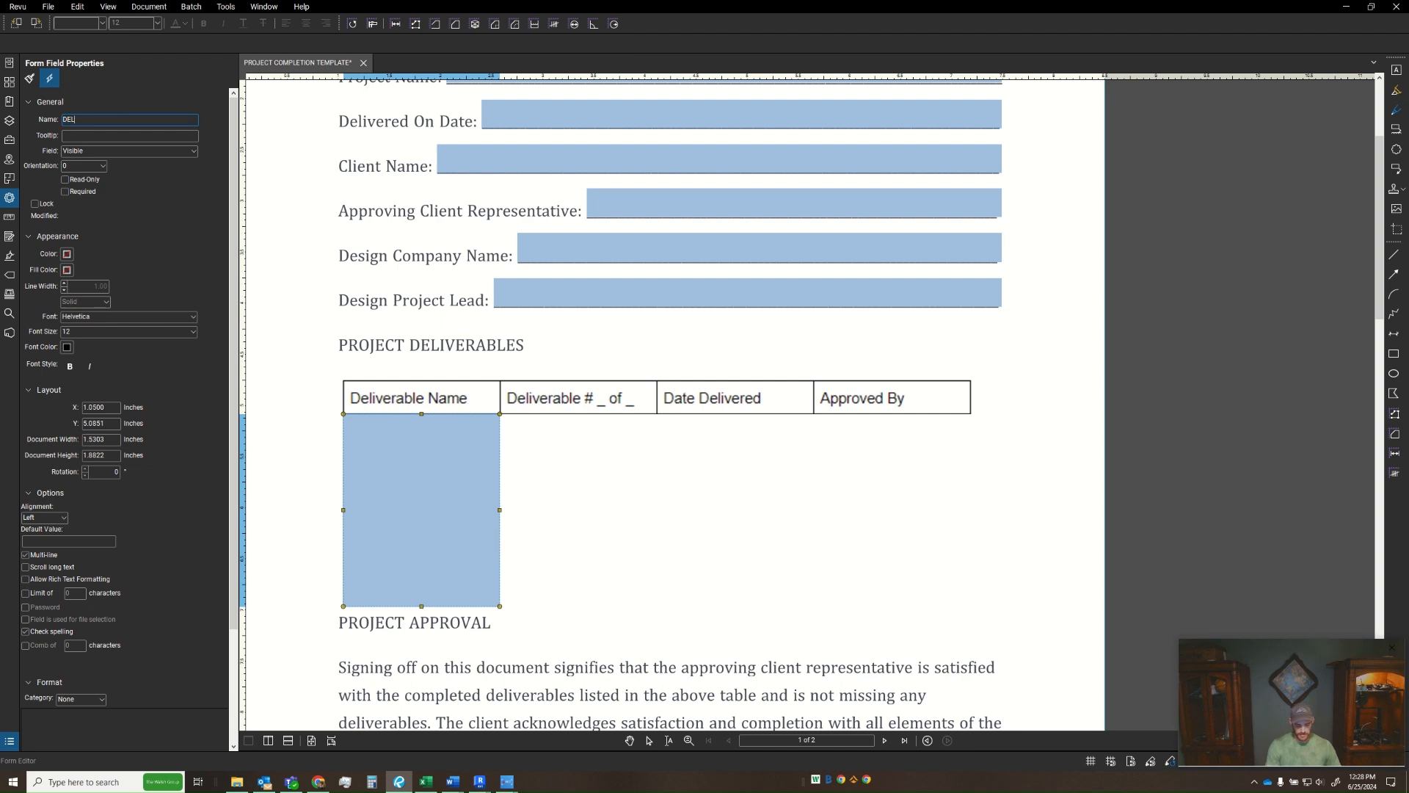
text(IVERABLE NAME)
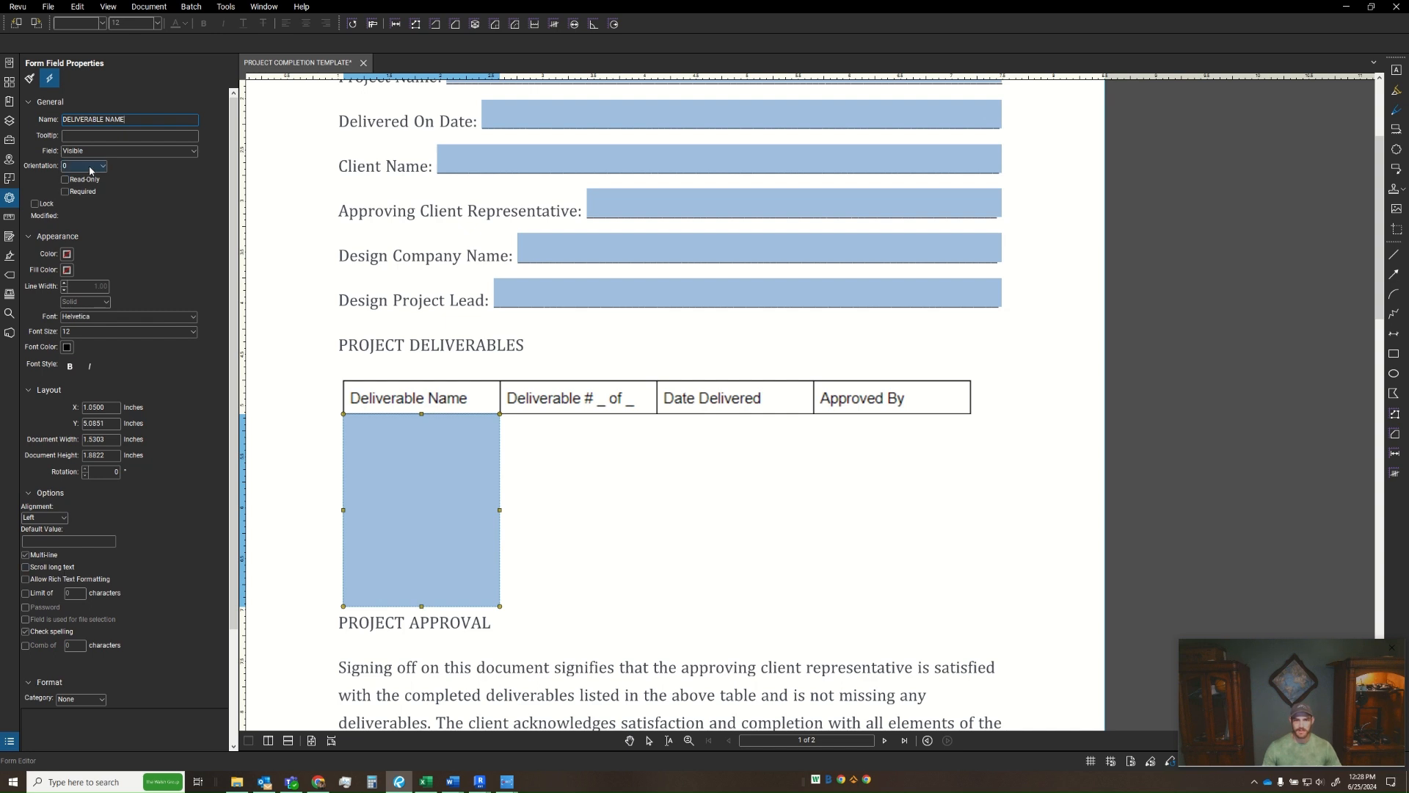
- Copy the Deliverable Name field into the adjacent column under the Deliverable # header
mouse_move(578, 489)
mouse_down()
mouse_move(474, 492)
mouse_move(597, 497)
mouse_up()
click(472, 501)
drag(442, 503, 598, 505)
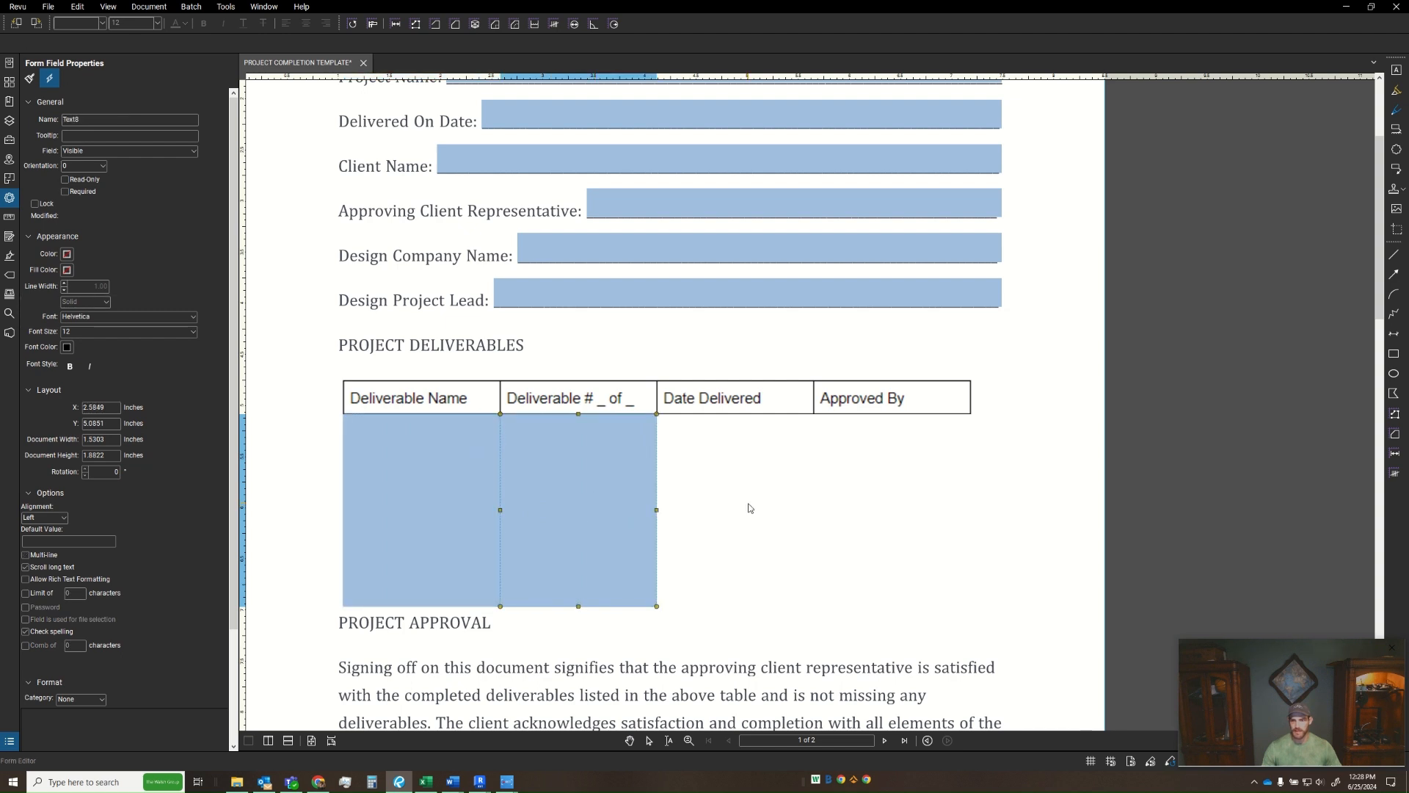
- Make the copied field multi-line, turn off its long text scrolling and name it DELIVERABLE #_OF_
double_click(86, 119)
click(28, 556)
click(28, 567)
double_click(85, 123)
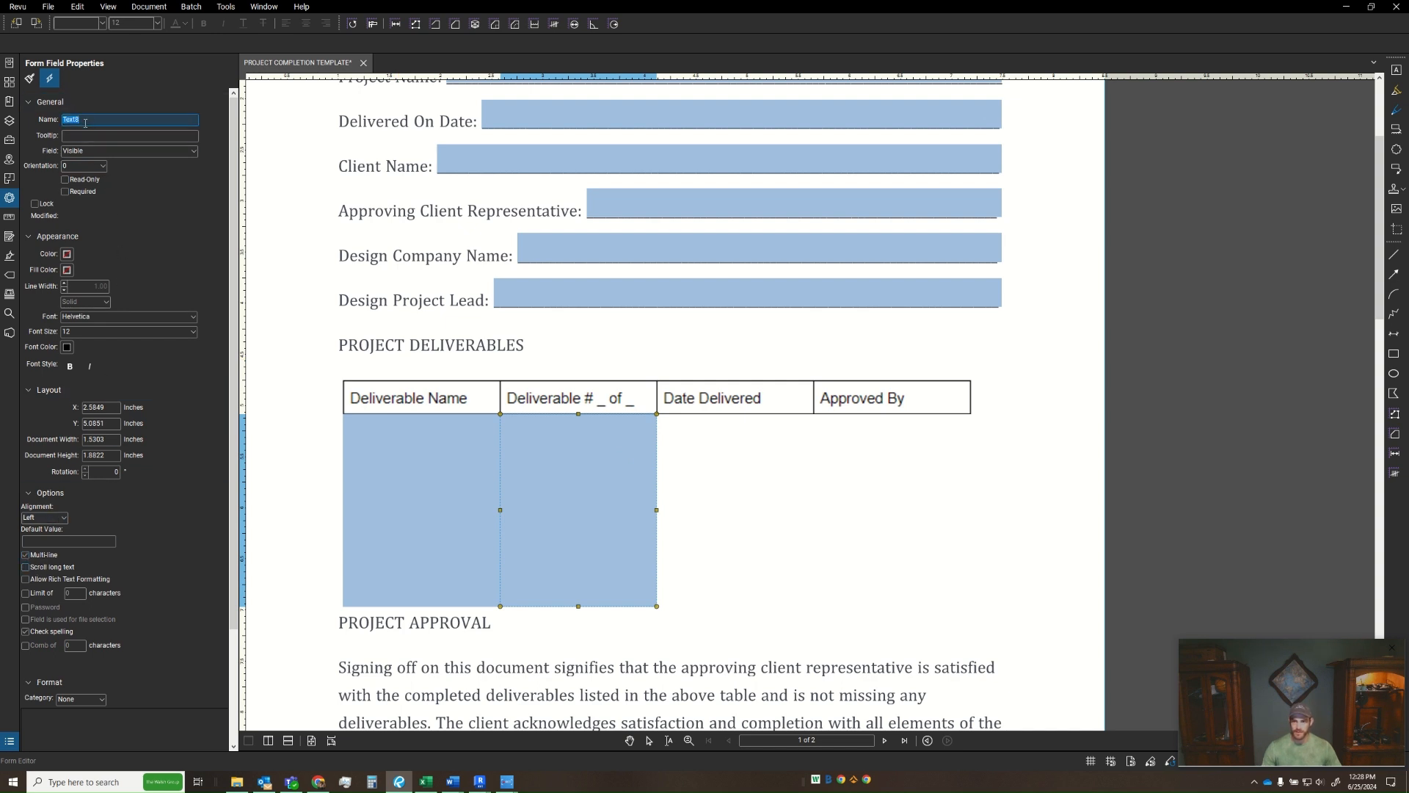
text(DELIVERABLE #_OF_)
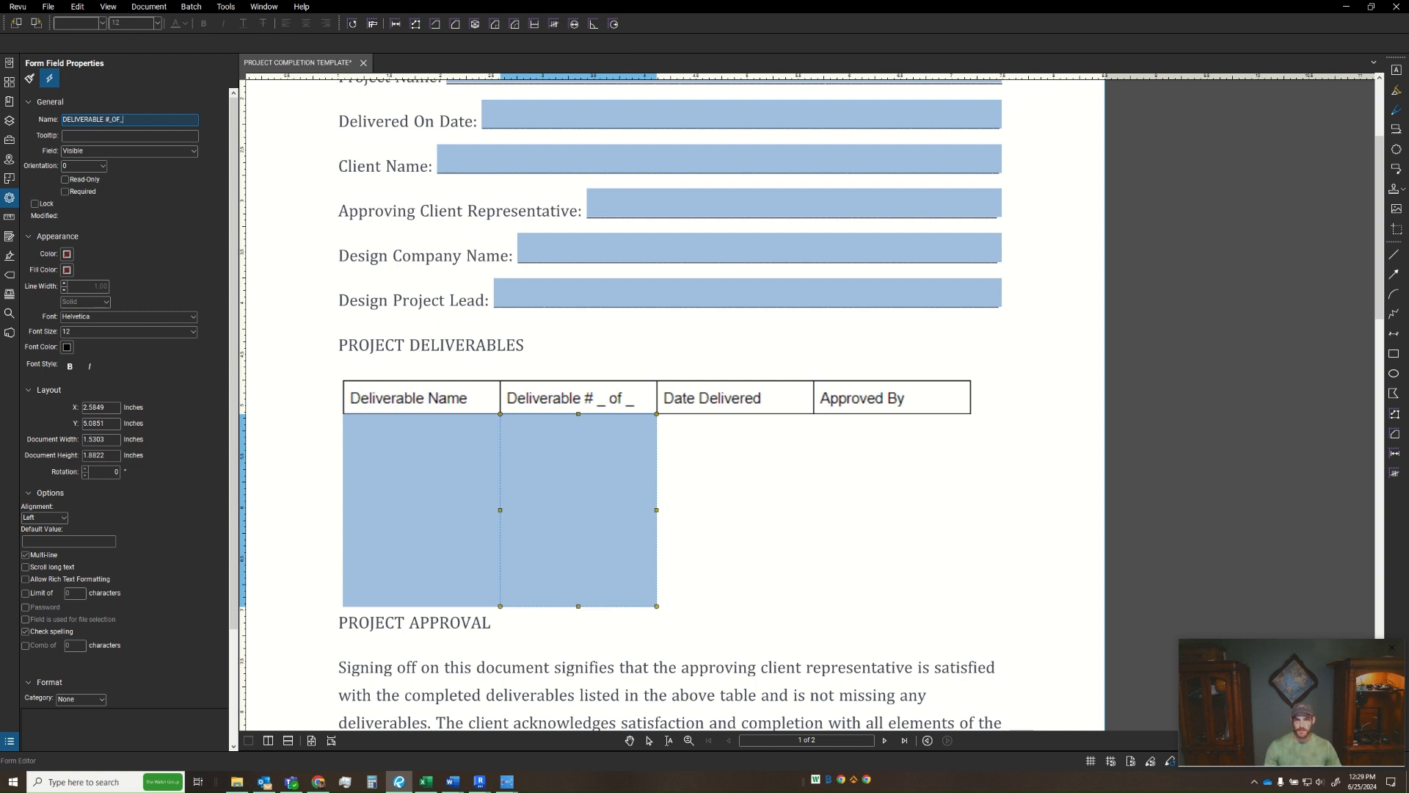
key(Return)
- Copy the Deliverable # field into the column under the Date Delivered header and name it DATE DELIVERED
drag(775, 443, 621, 400)
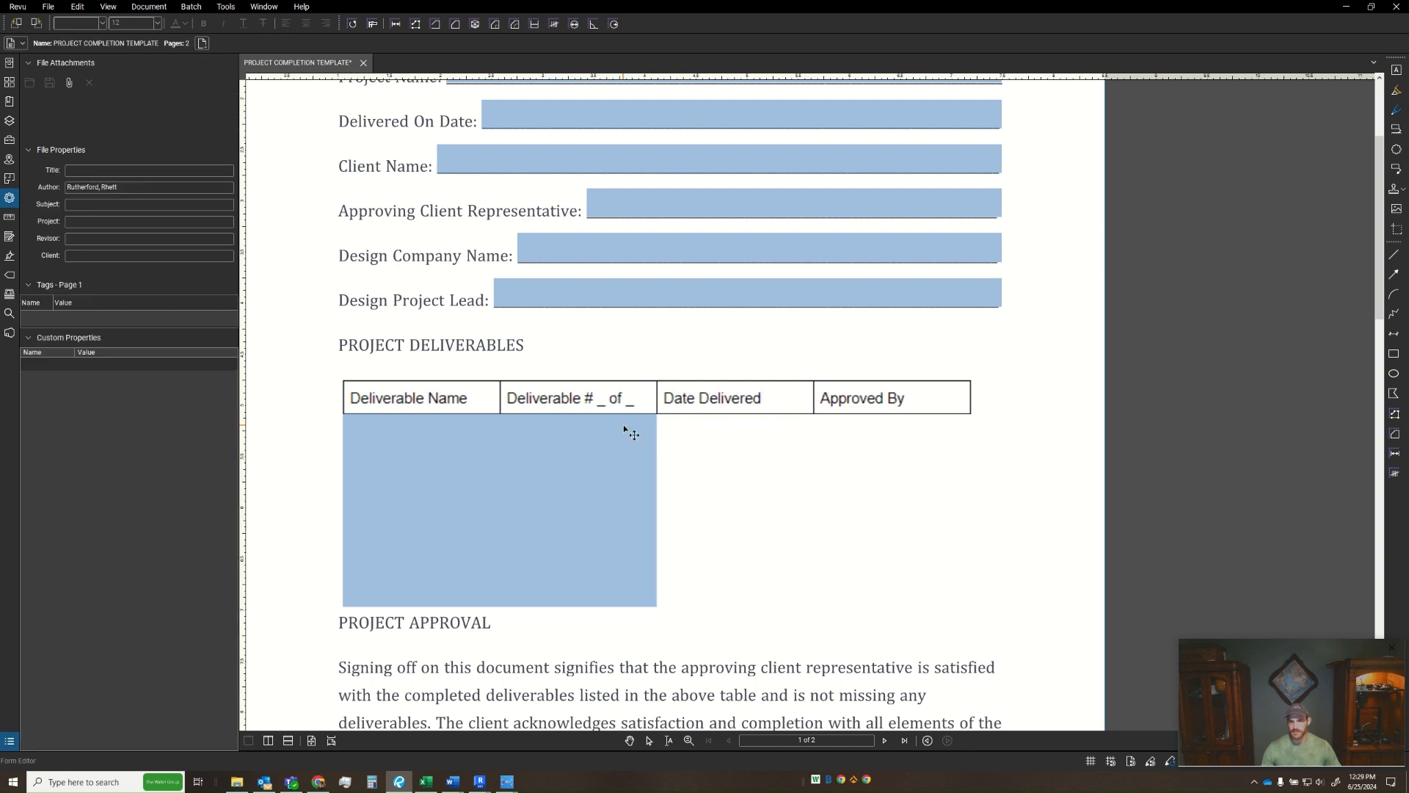
click(633, 512)
drag(573, 504, 729, 497)
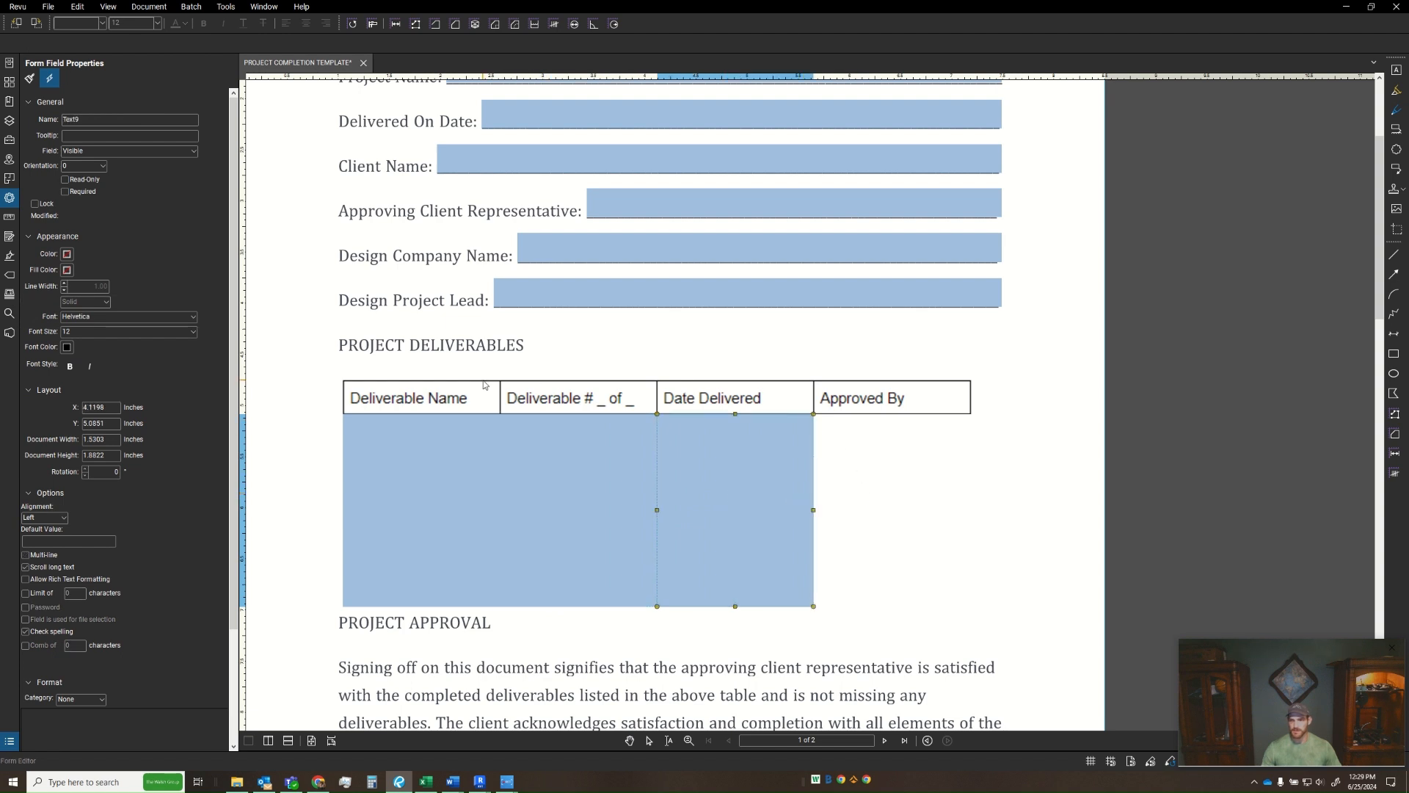
double_click(104, 119)
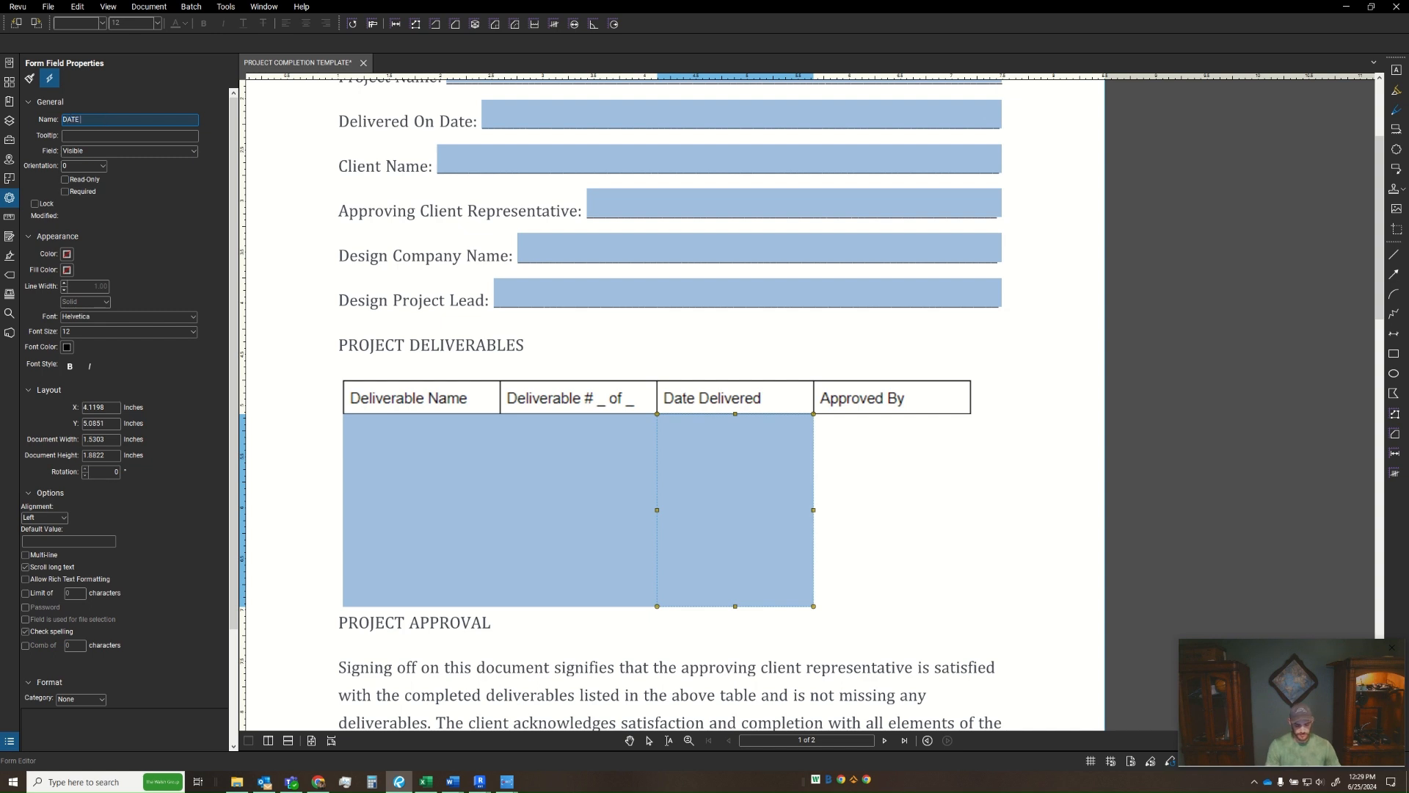
text(DATE DELIVERED)
- Copy the Date Delivered field into the column under the Approved By header and name it APPROVED BY
drag(781, 496, 910, 507)
double_click(120, 120)
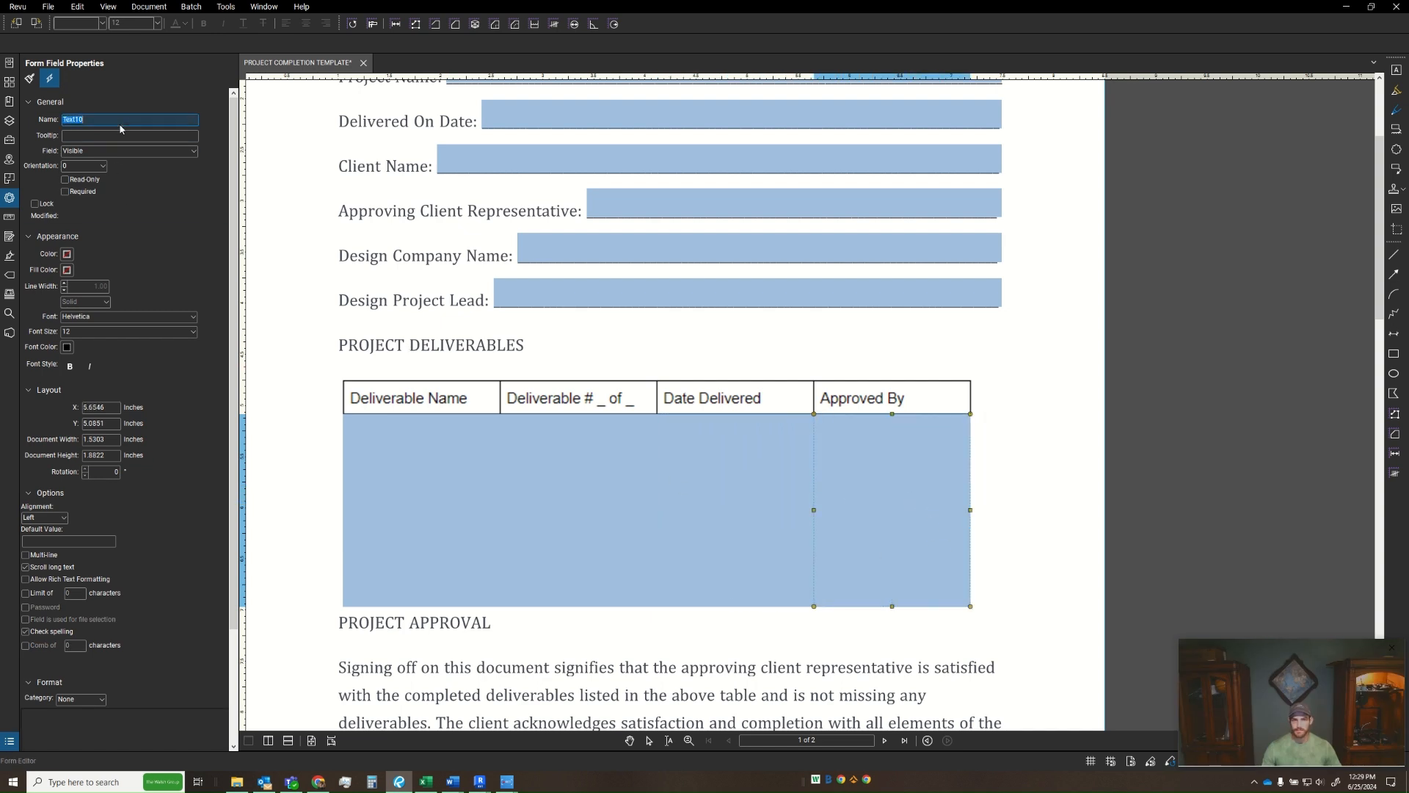
text(APPROVED BY)
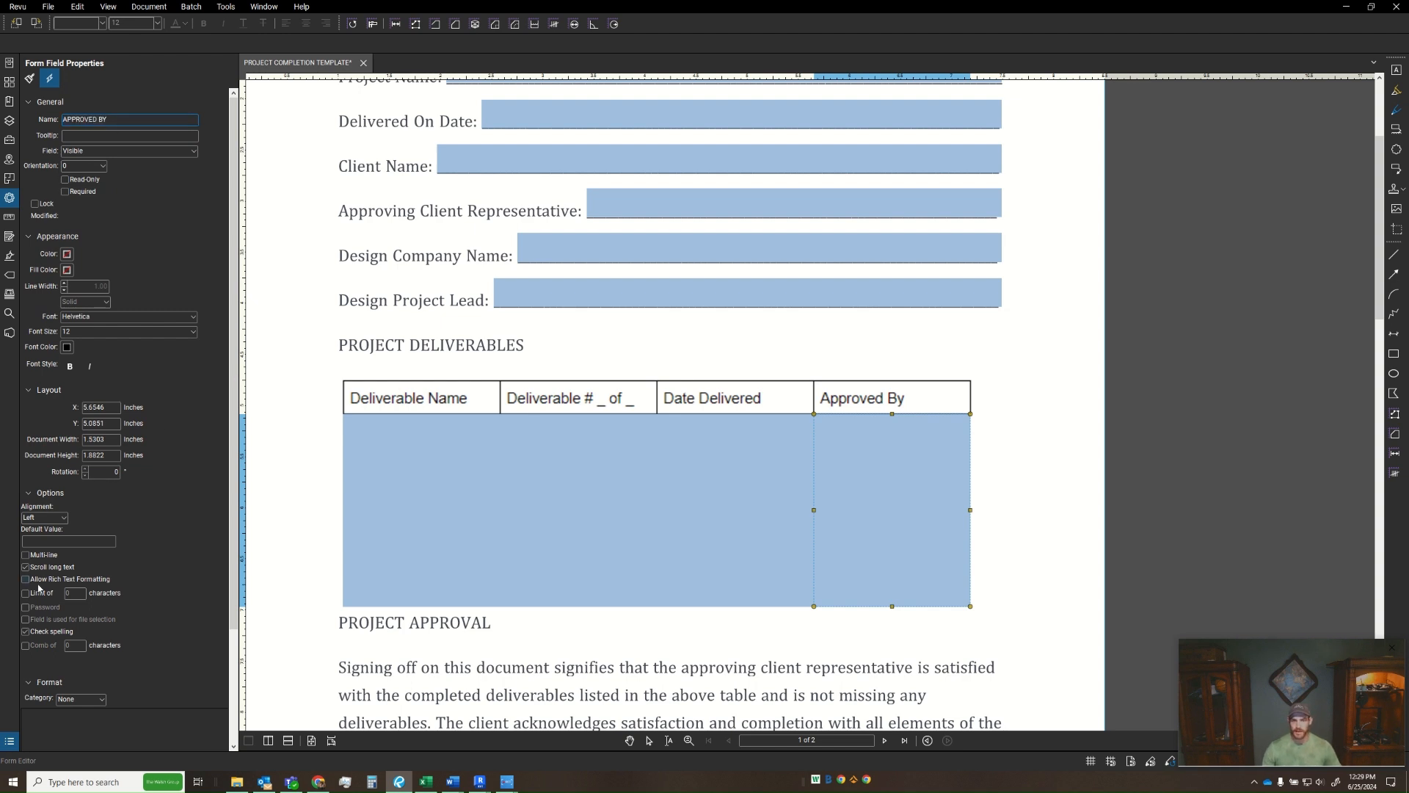
- Make the table's Date Delivered field multi-line without long text scrolling and set its format category to Date
click(727, 545)
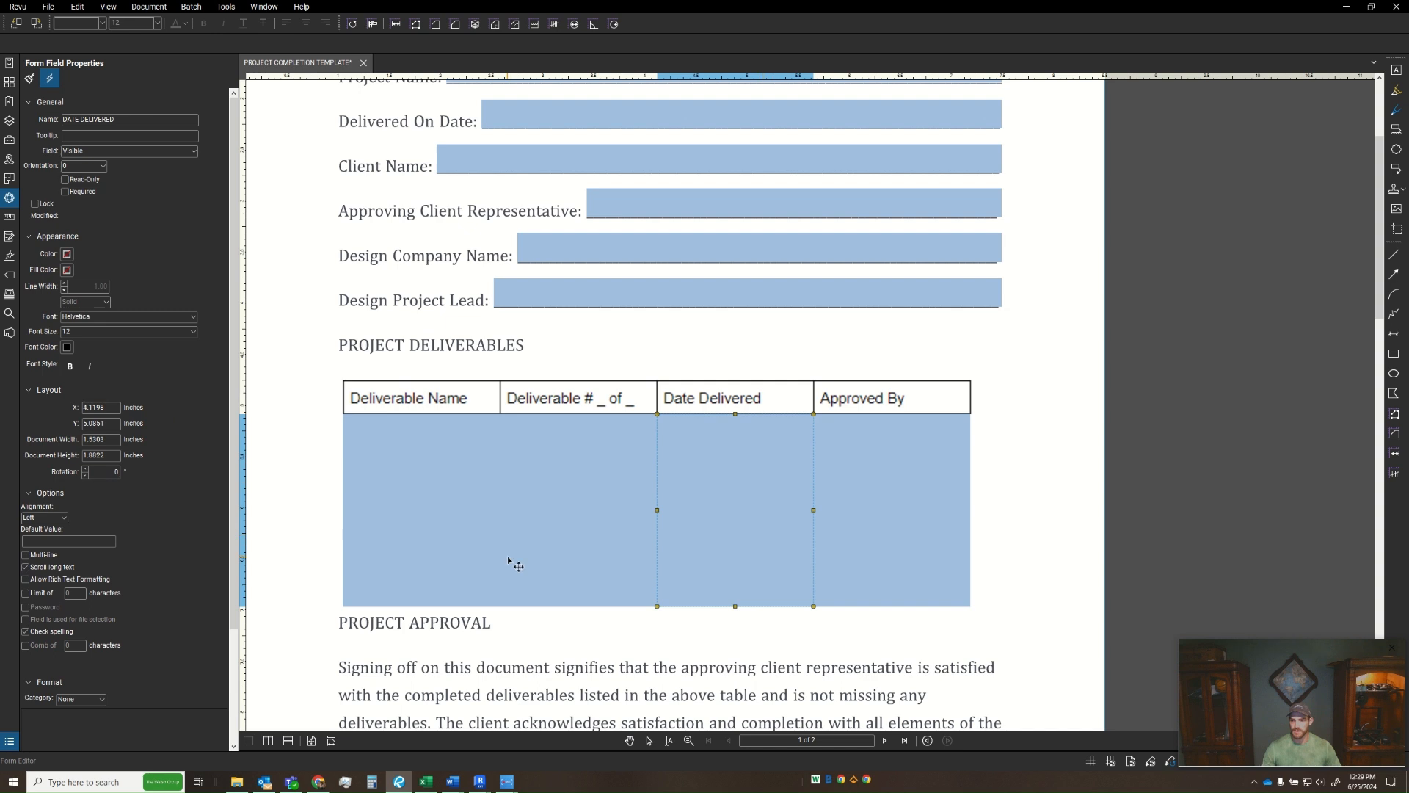
click(630, 541)
click(755, 514)
click(94, 701)
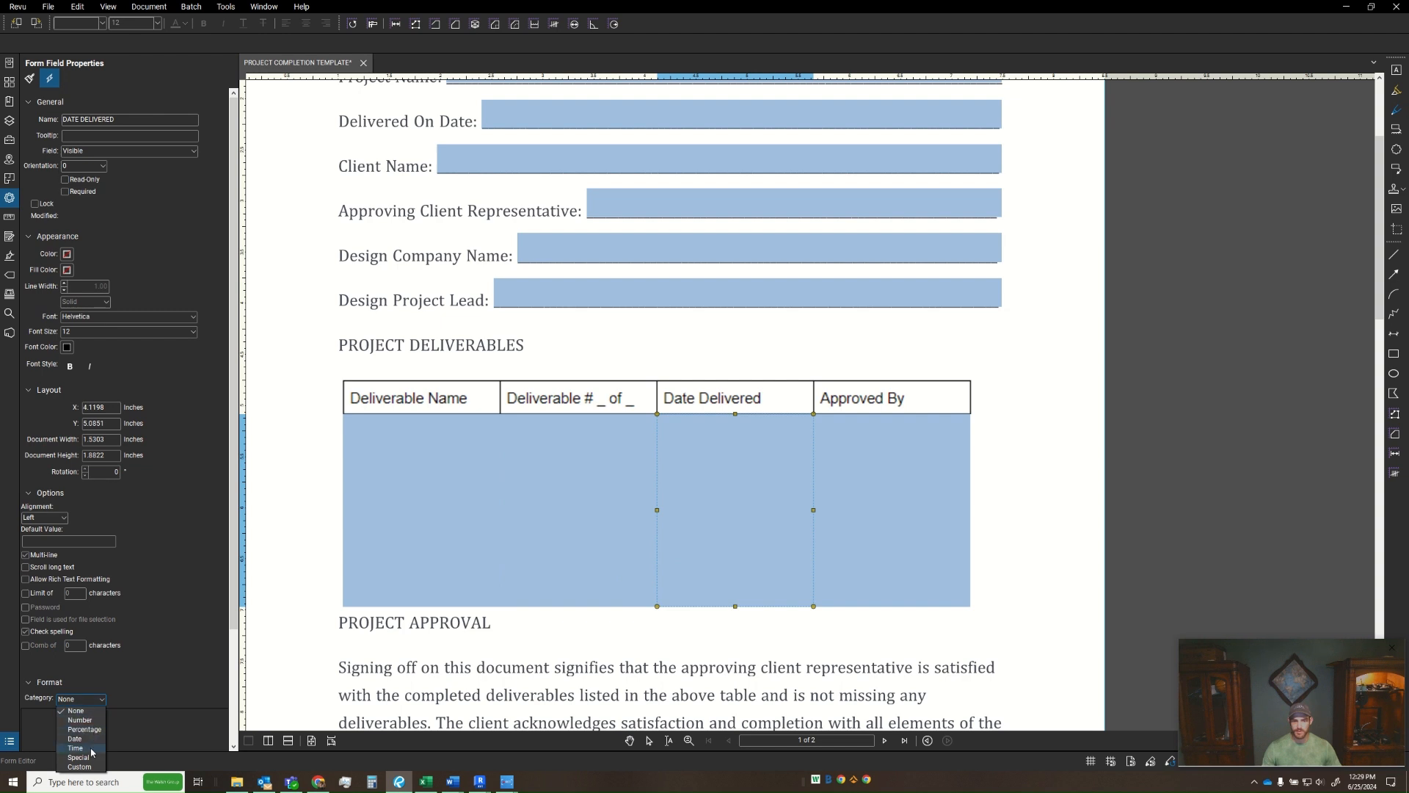
click(91, 740)
scroll(60, 748, down, 1)
drag(1020, 573, 1063, 482)
scroll(760, 483, down, 1)
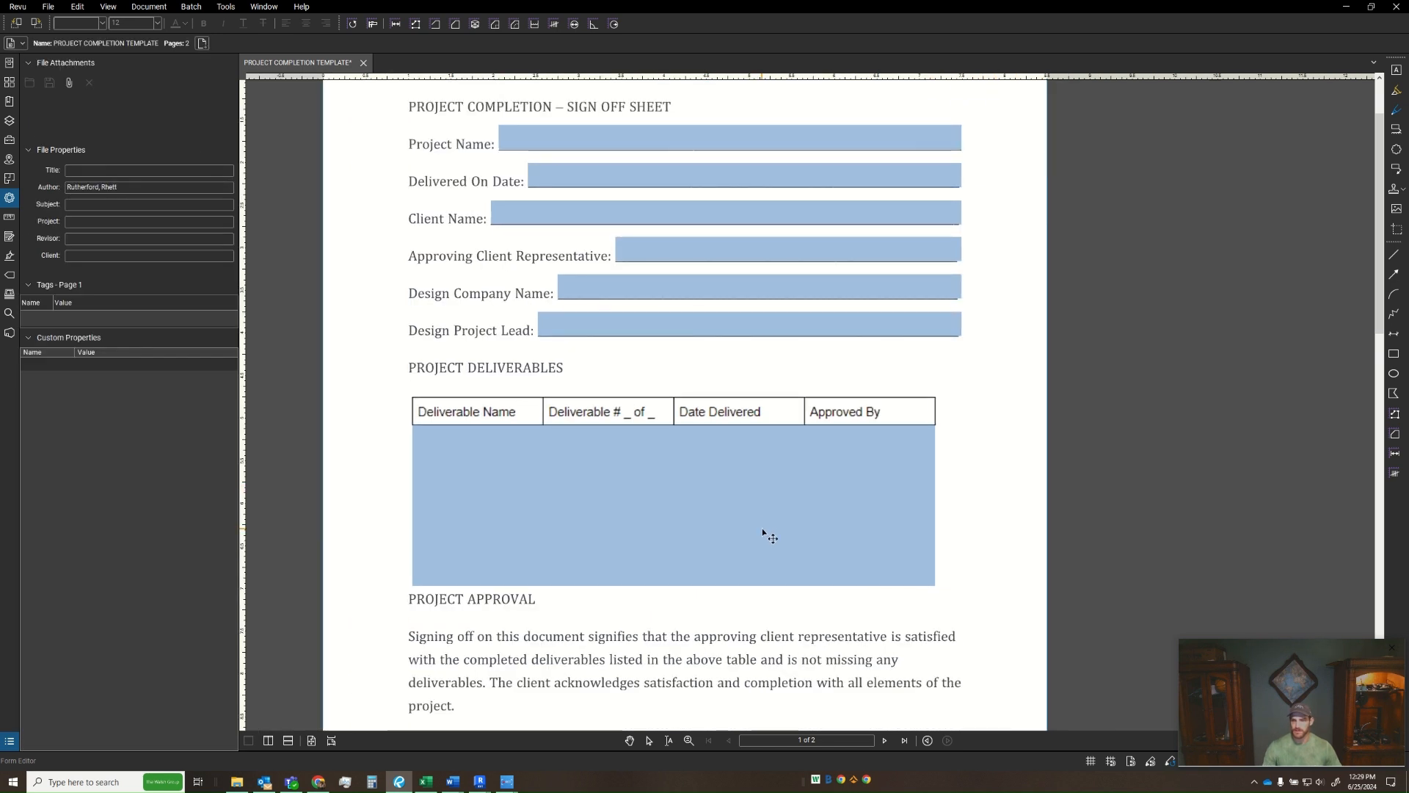
scroll(759, 519, down, 1)
- Leave form editing, test the Deliverable Name field with several lines of sample text and clear it
key(Escape)
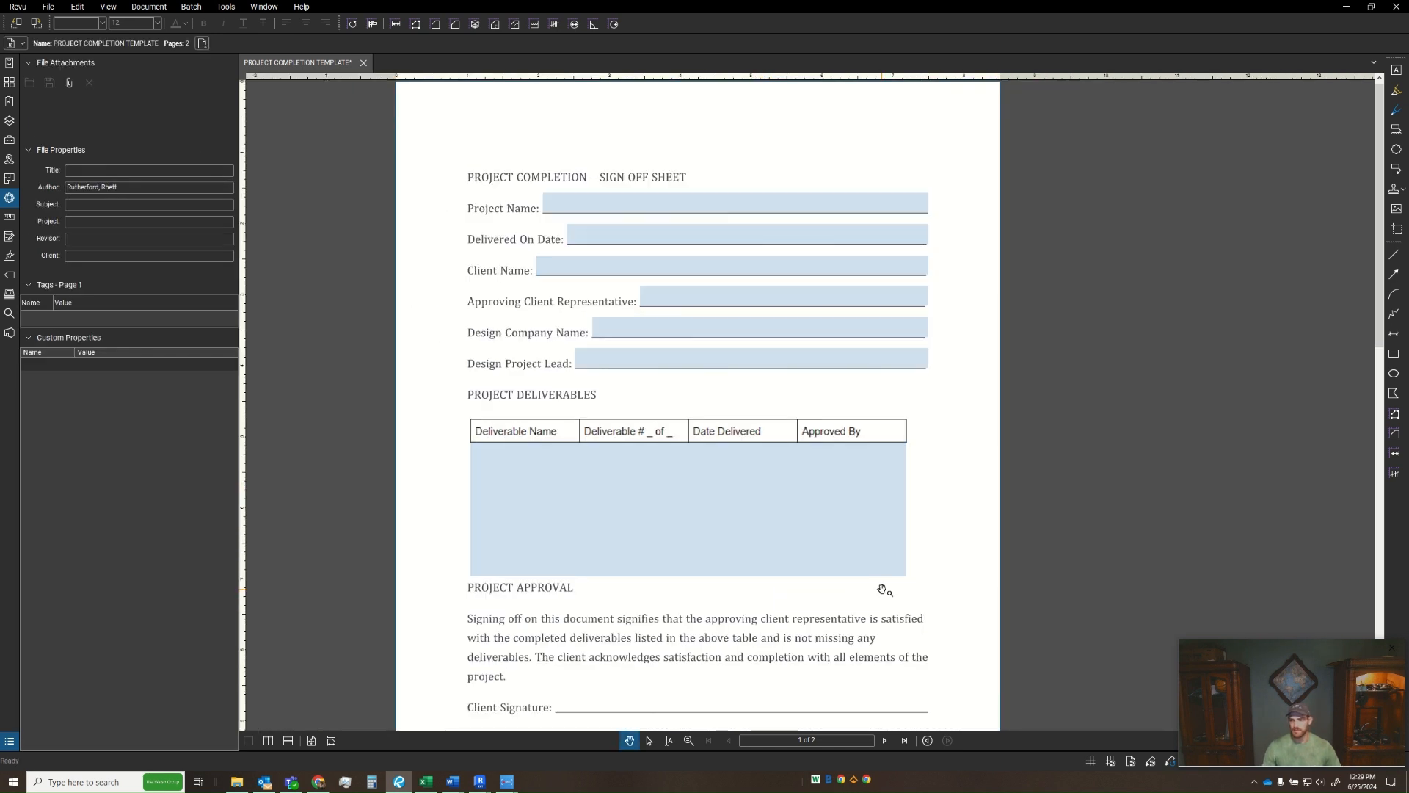
click(490, 496)
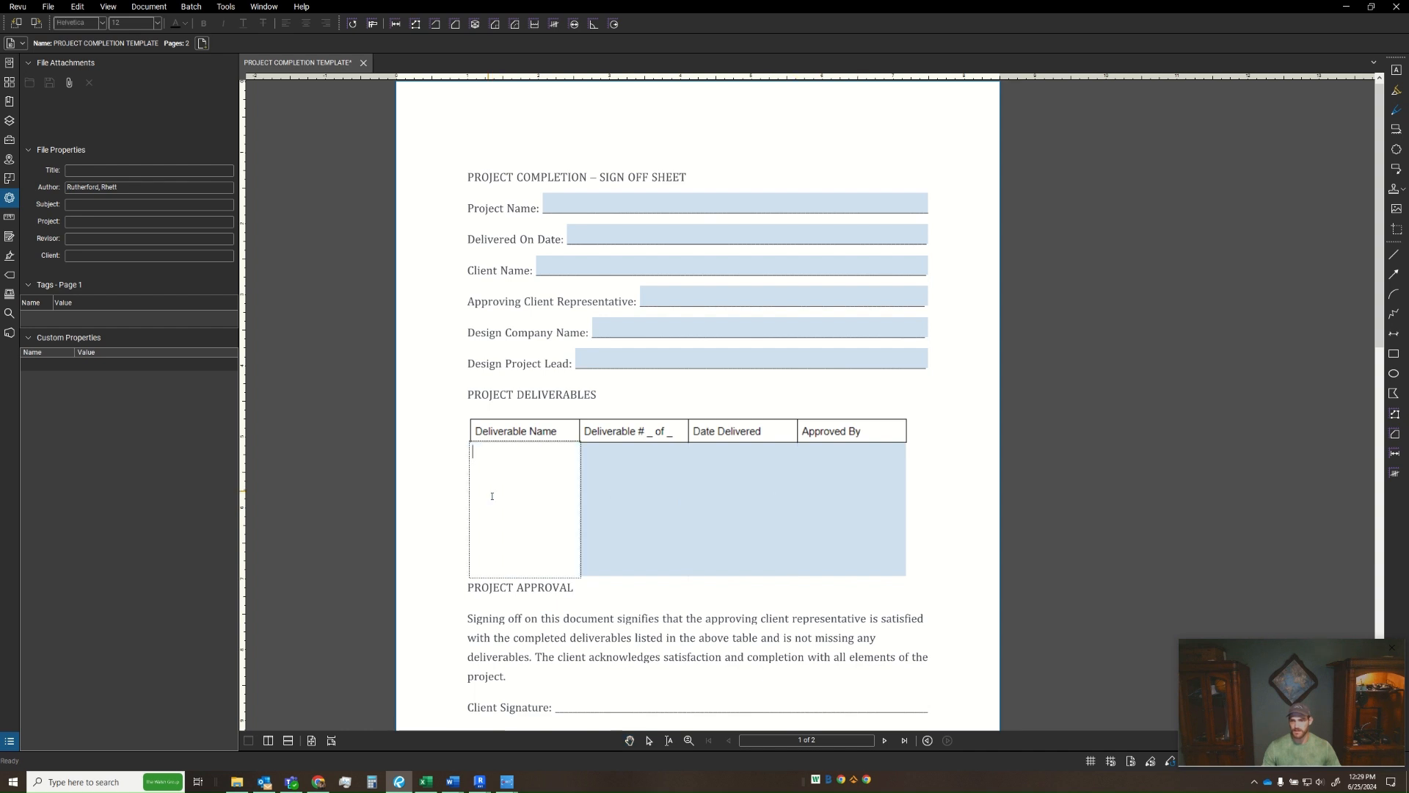
text(sdfasdf)
key(Return)
text(ASDF)
key(Return)
text(ASD)
key(Return)
text(FAS DF ASDF)
key(Return)
text(A)
key(Return)
text(SDF)
key(Return)
text(ASDFASDF)
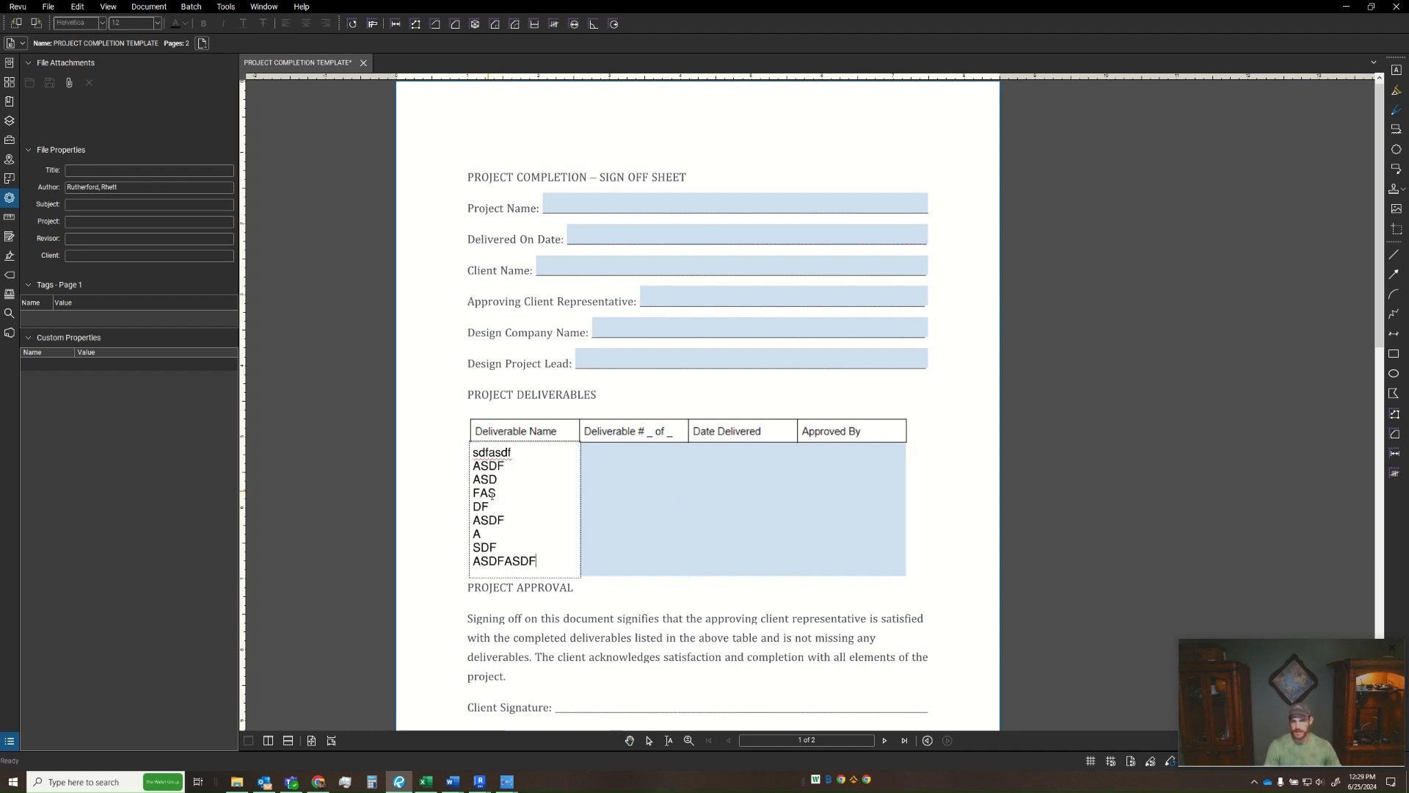
key(BackSpace)
key(BackSpace)
key(BackSpace)
key(BackSpace)
key(BackSpace)
key(BackSpace)
key(BackSpace)
key(BackSpace)
key(BackSpace)
key(BackSpace)
key(BackSpace)
key(BackSpace)
key(BackSpace)
key(BackSpace)
key(BackSpace)
key(BackSpace)
key(BackSpace)
key(BackSpace)
key(BackSpace)
key(BackSpace)
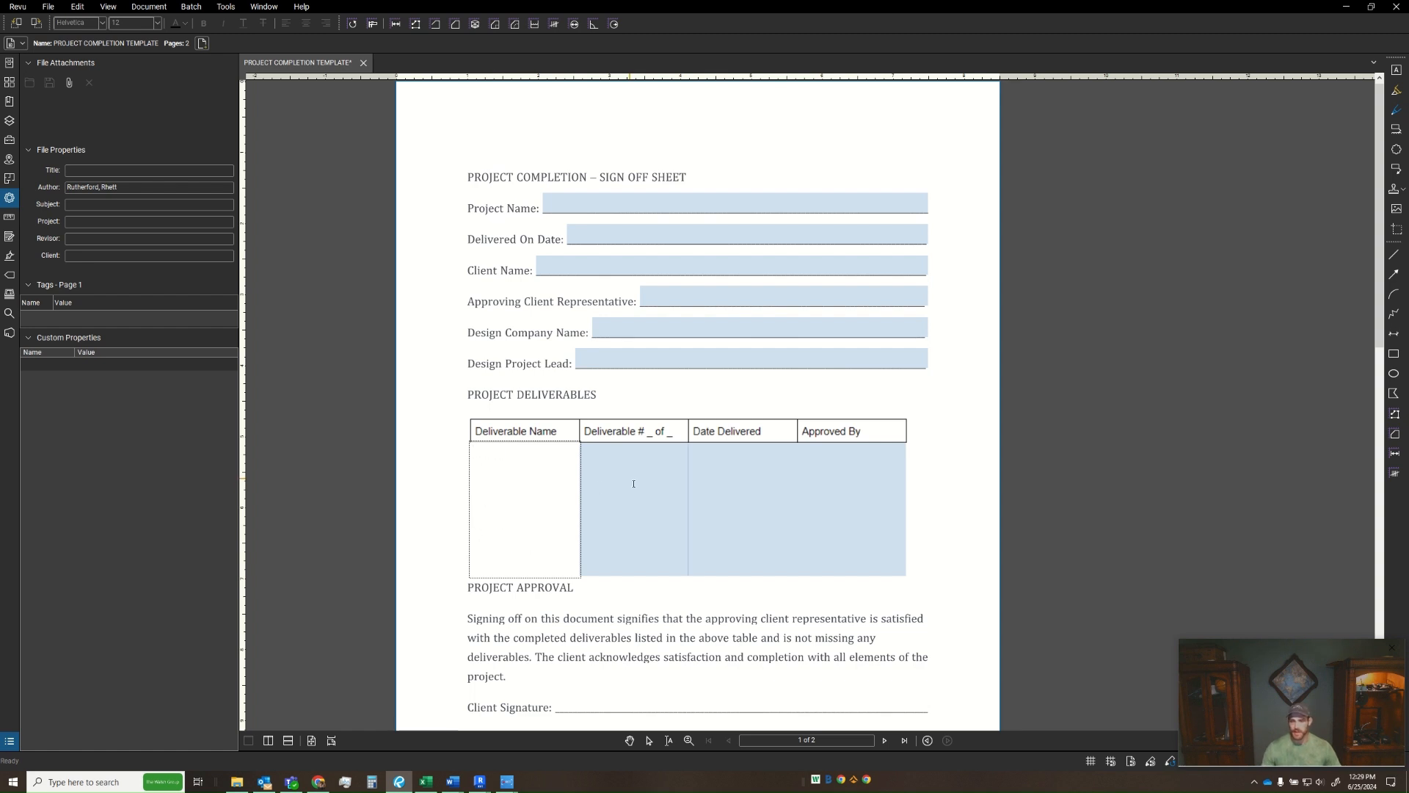
- Test the Deliverable # field with several lines of sample text and clear it
click(645, 455)
text(ASDFASDFA)
key(Return)
key(Return)
text(ASD)
key(Return)
text(F ASD FA SDF A SDFASD)
key(BackSpace)
key(BackSpace)
key(BackSpace)
key(BackSpace)
key(BackSpace)
key(BackSpace)
key(BackSpace)
key(BackSpace)
key(BackSpace)
key(BackSpace)
key(BackSpace)
key(BackSpace)
key(BackSpace)
key(BackSpace)
key(BackSpace)
key(BackSpace)
key(BackSpace)
key(BackSpace)
key(BackSpace)
key(BackSpace)
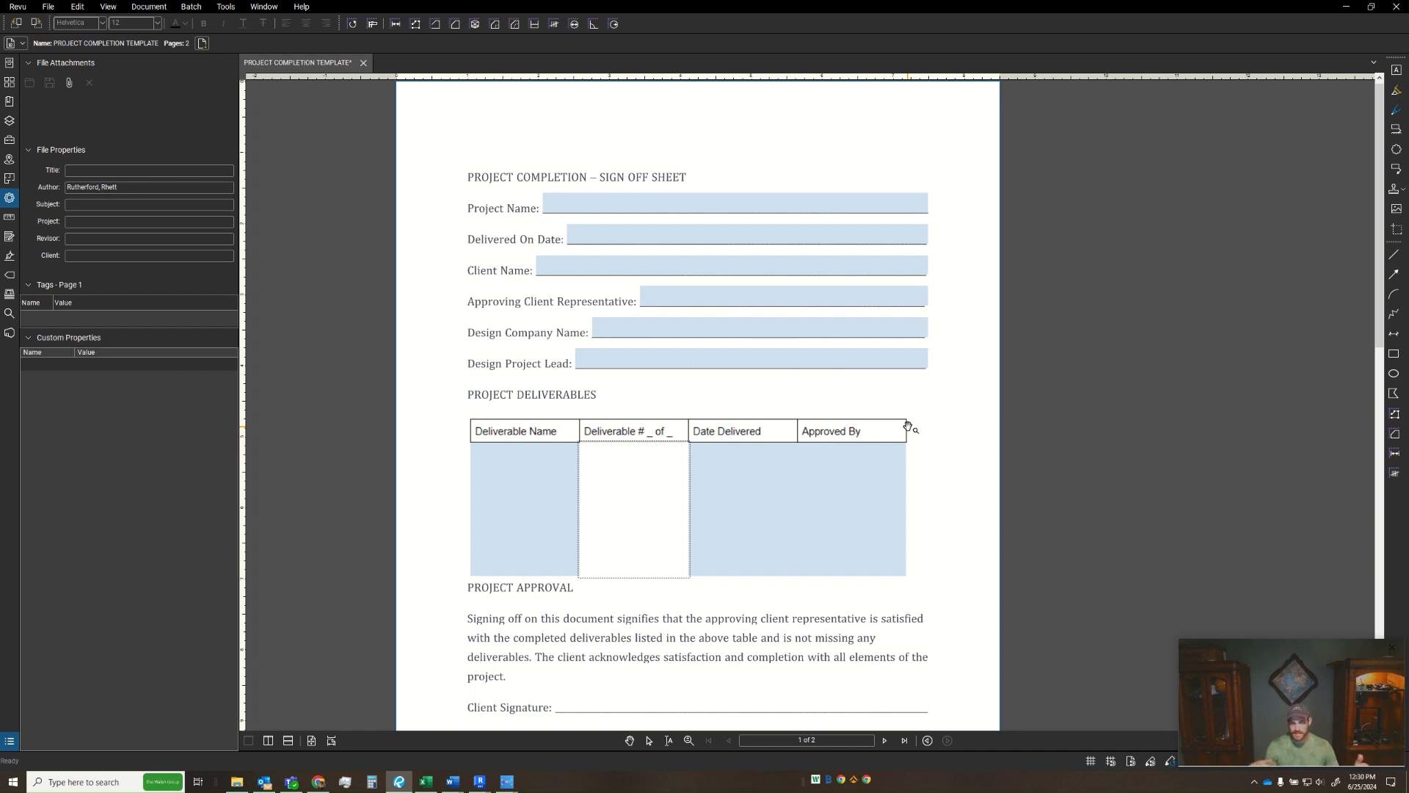
click(931, 409)
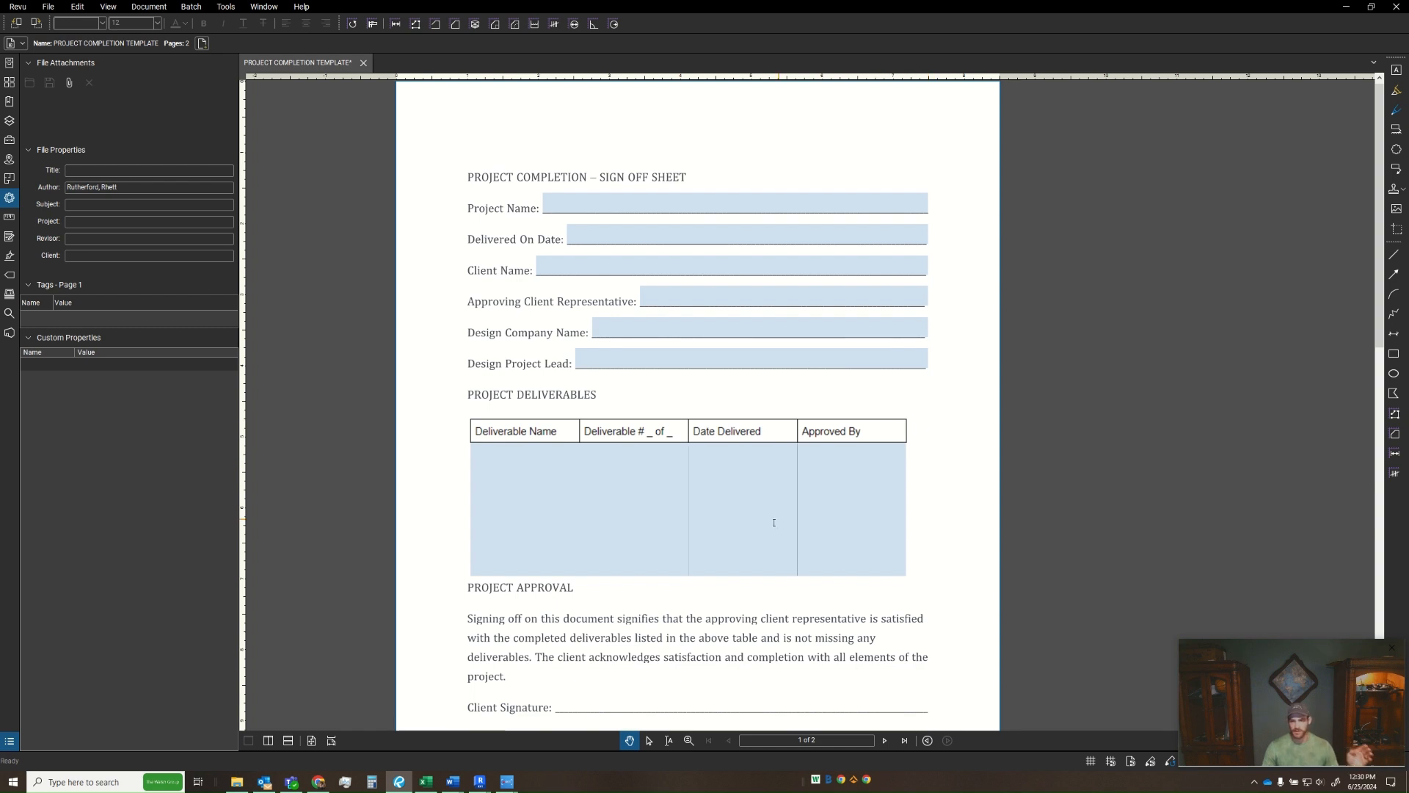
click(718, 471)
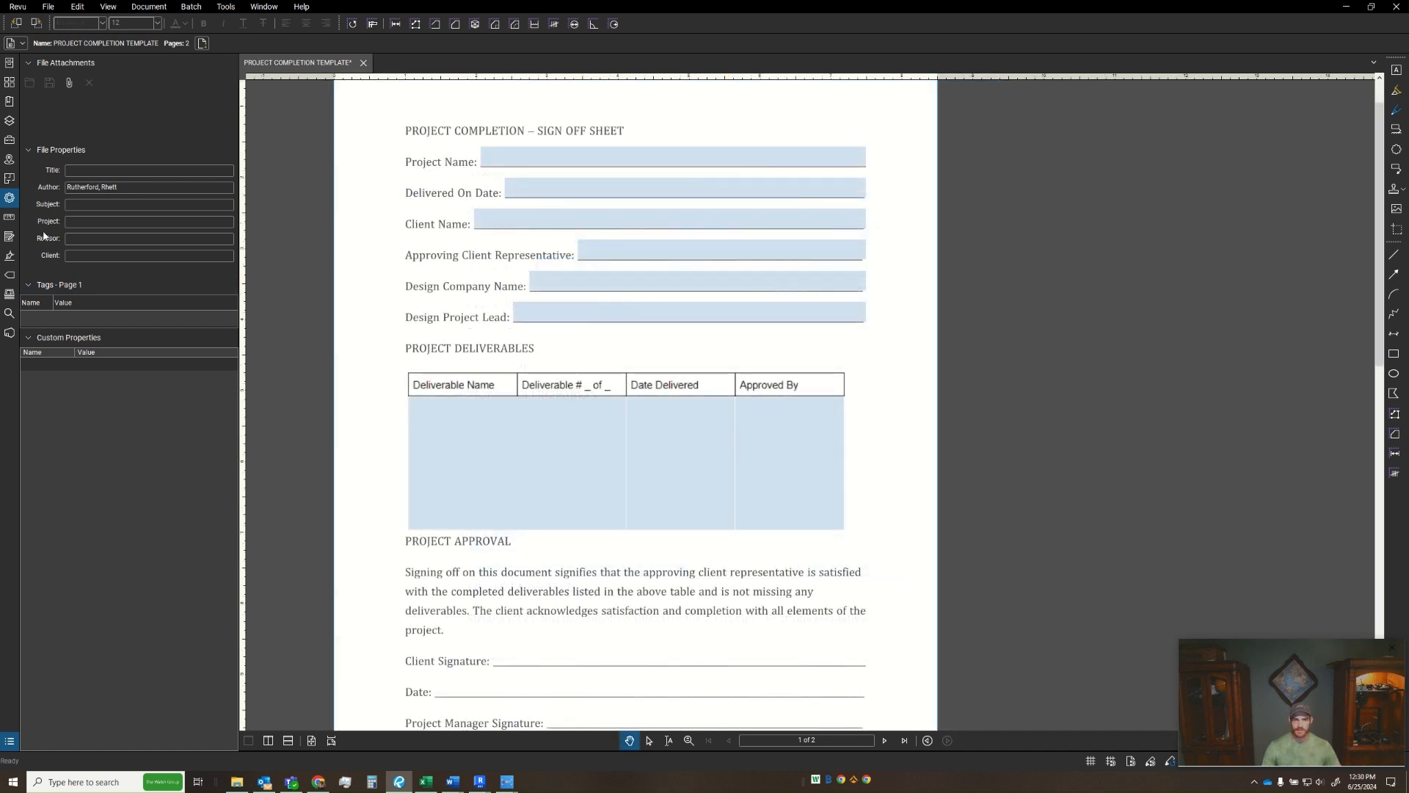
- Try placing a copy of the Project Name text field on the Client Signature line and delete it
click(9, 235)
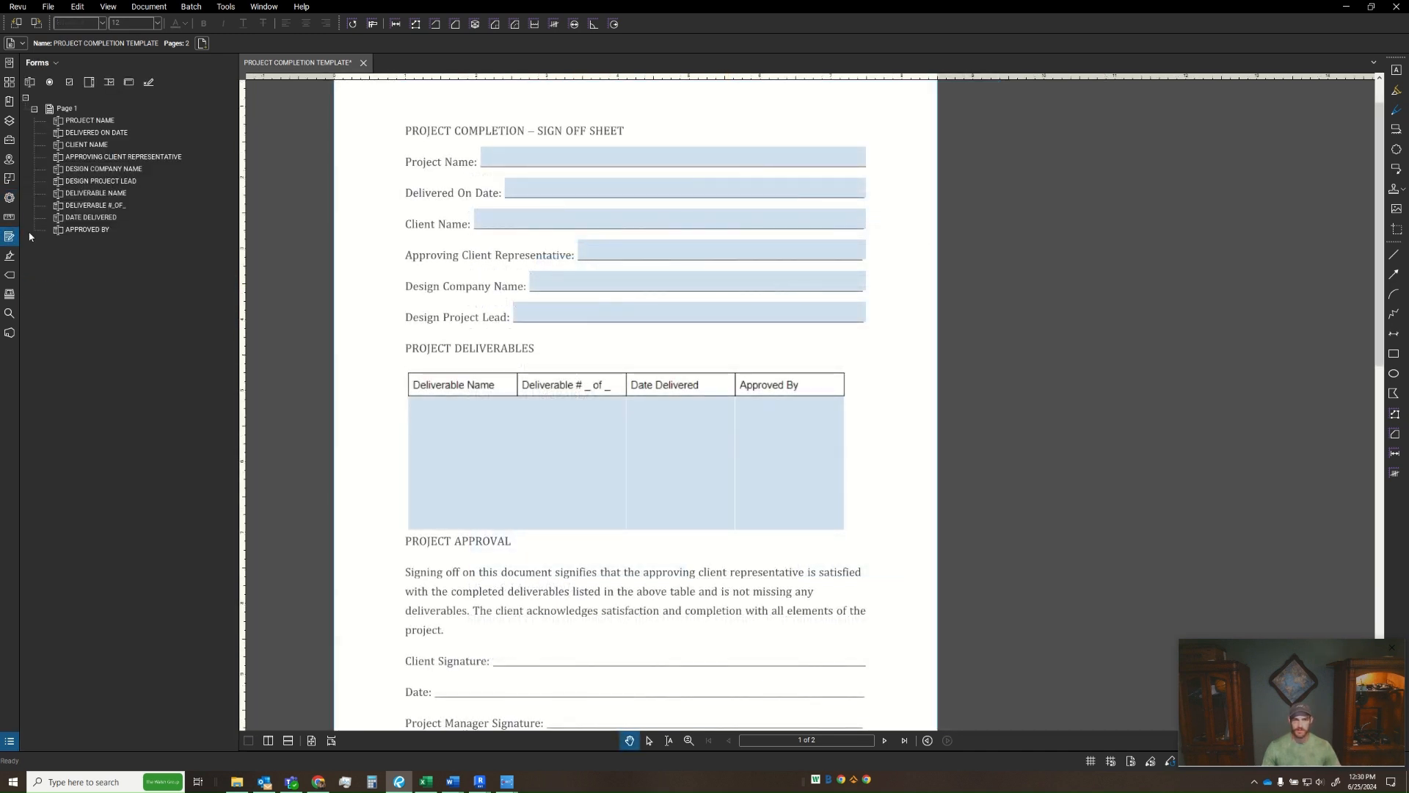
click(99, 230)
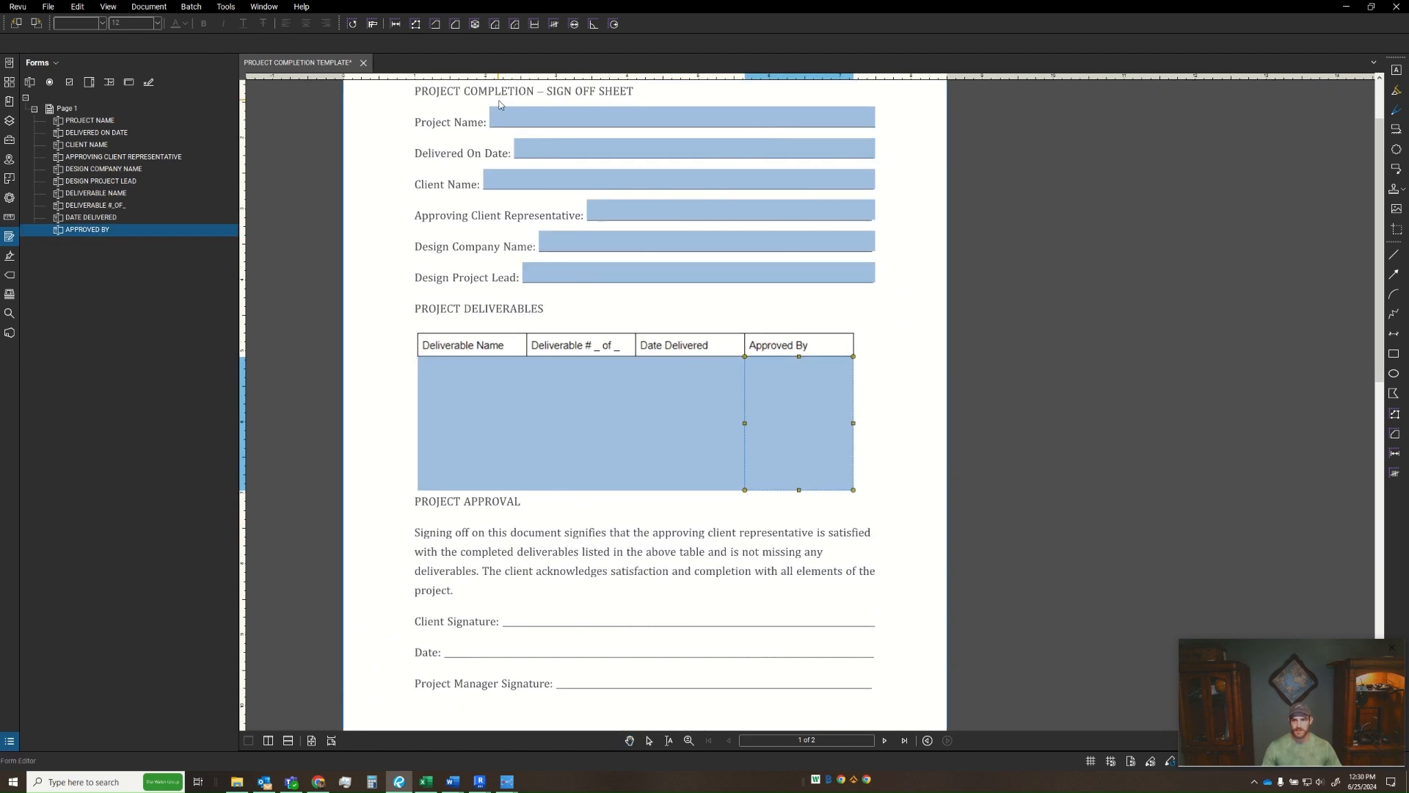
click(514, 119)
mouse_move(536, 125)
mouse_down()
mouse_move(561, 419)
mouse_move(551, 621)
mouse_up()
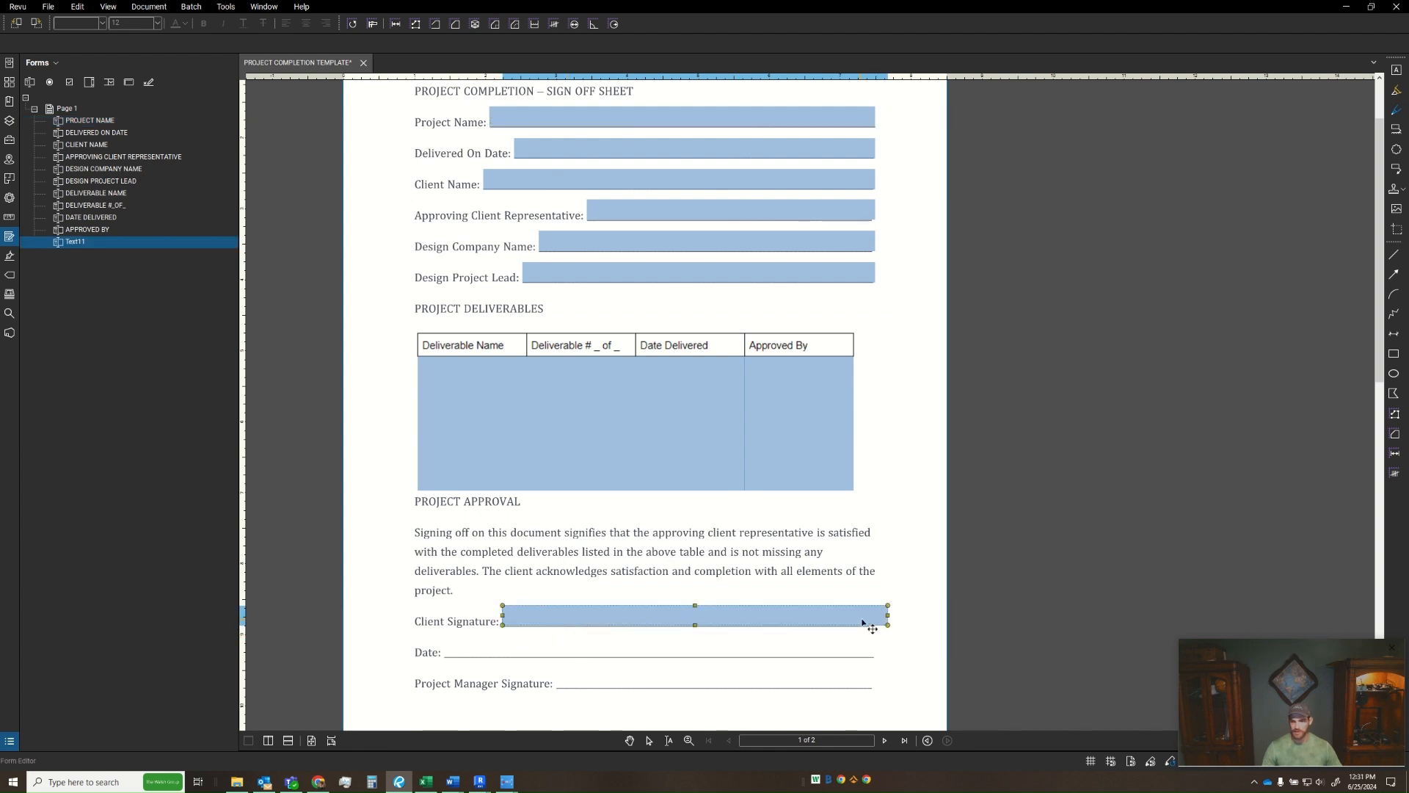
mouse_move(558, 624)
mouse_down()
mouse_move(553, 597)
mouse_move(680, 605)
mouse_up()
key(Delete)
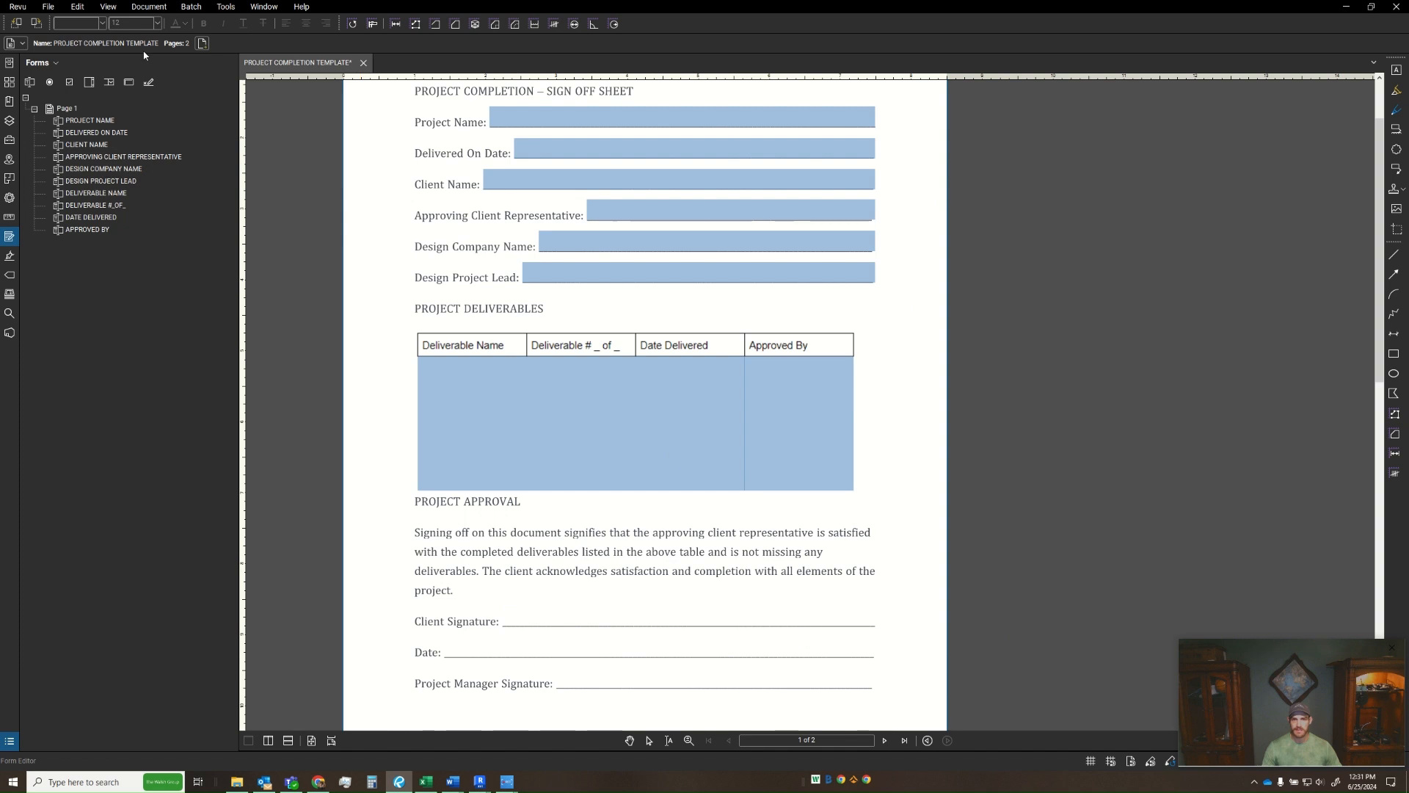
- Draw a signature field about 5.26 in wide and 0.54 in high on the Client Signature line and name it CLIENT SIGNATURE
click(150, 83)
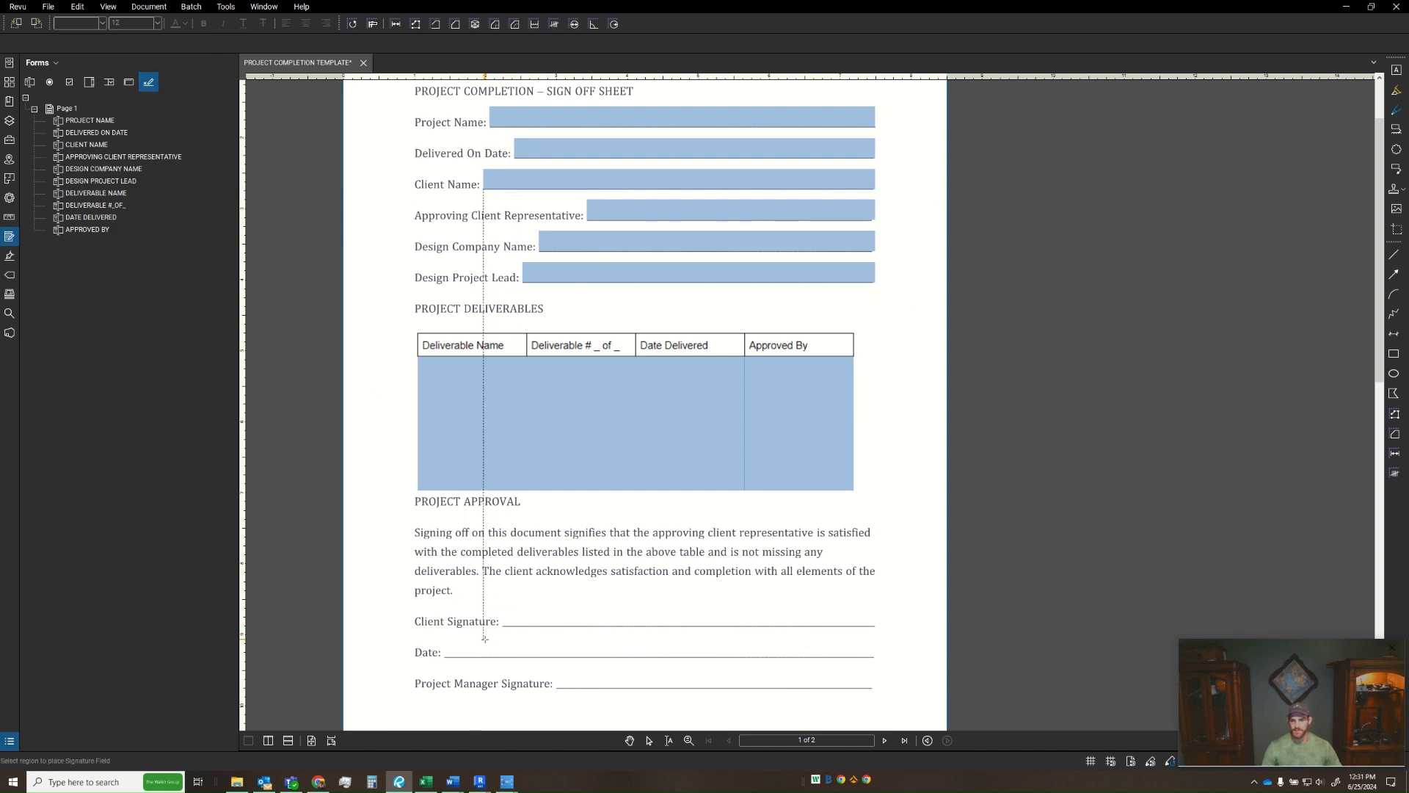
mouse_move(502, 625)
mouse_down()
mouse_move(731, 590)
mouse_move(875, 588)
mouse_up()
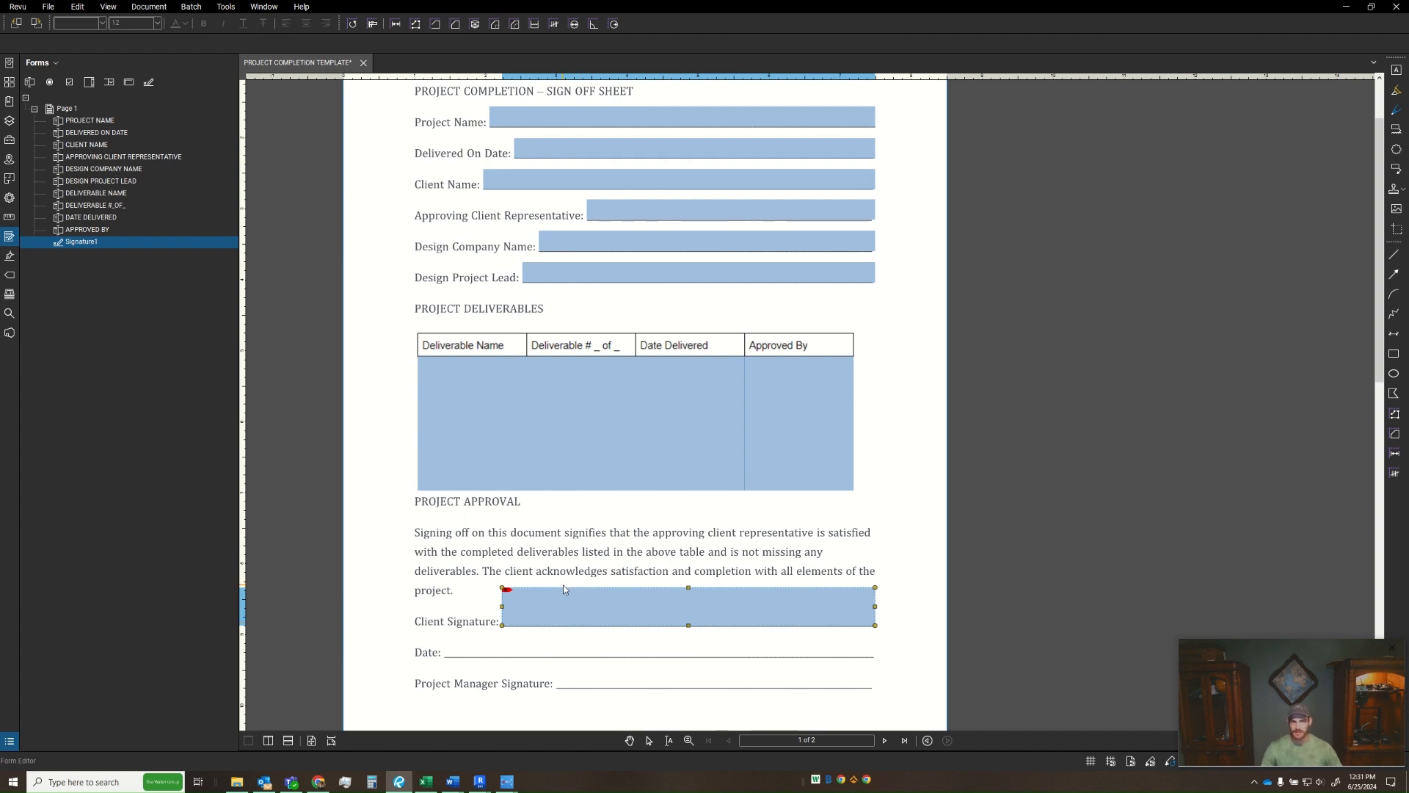
scroll(504, 603, up, 2)
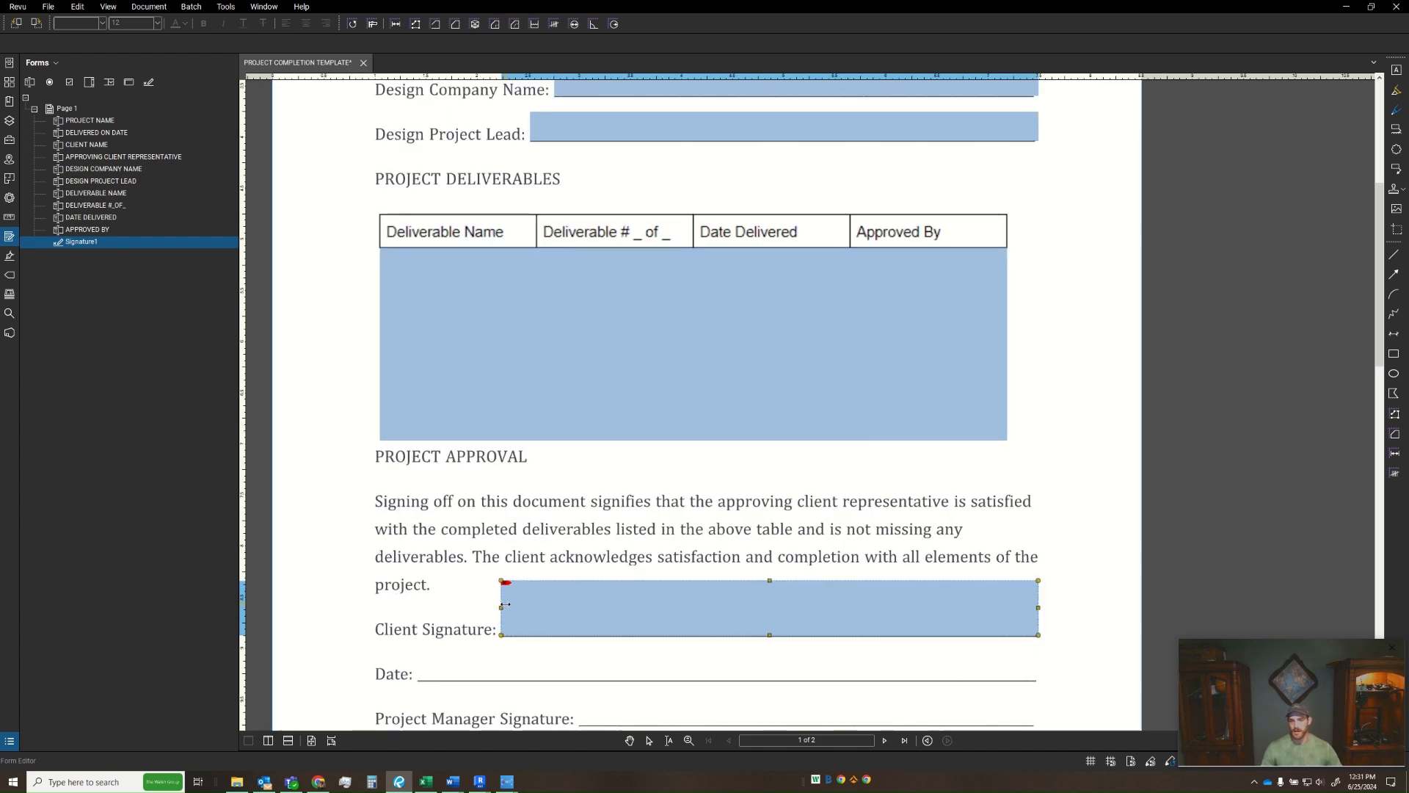
click(11, 197)
double_click(111, 122)
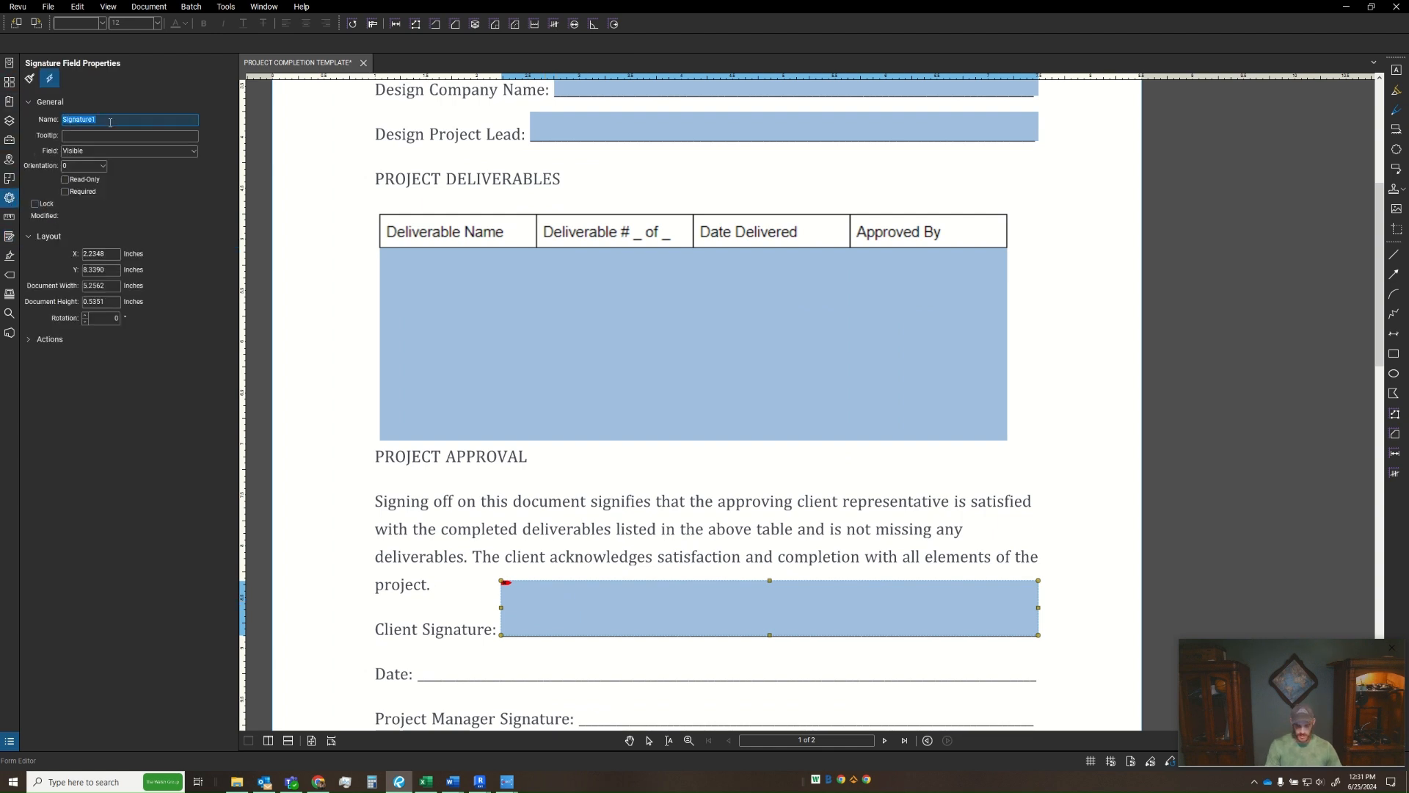
text(CLIENT SIGNATURE)
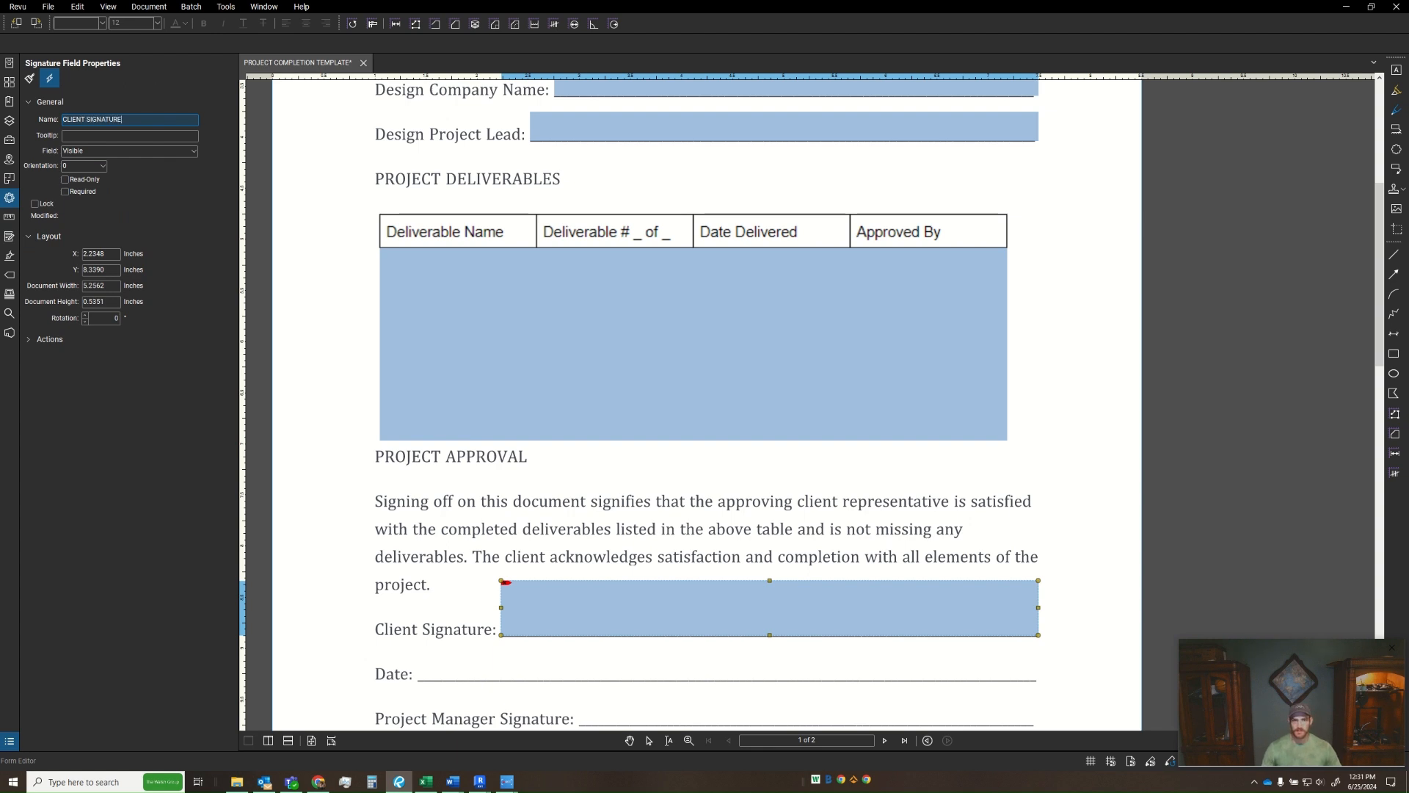
- Make the CLIENT SIGNATURE field a required field
click(64, 191)
mouse_move(463, 567)
mouse_down()
mouse_move(489, 597)
mouse_move(535, 606)
mouse_up()
scroll(547, 595, down, 2)
click(536, 551)
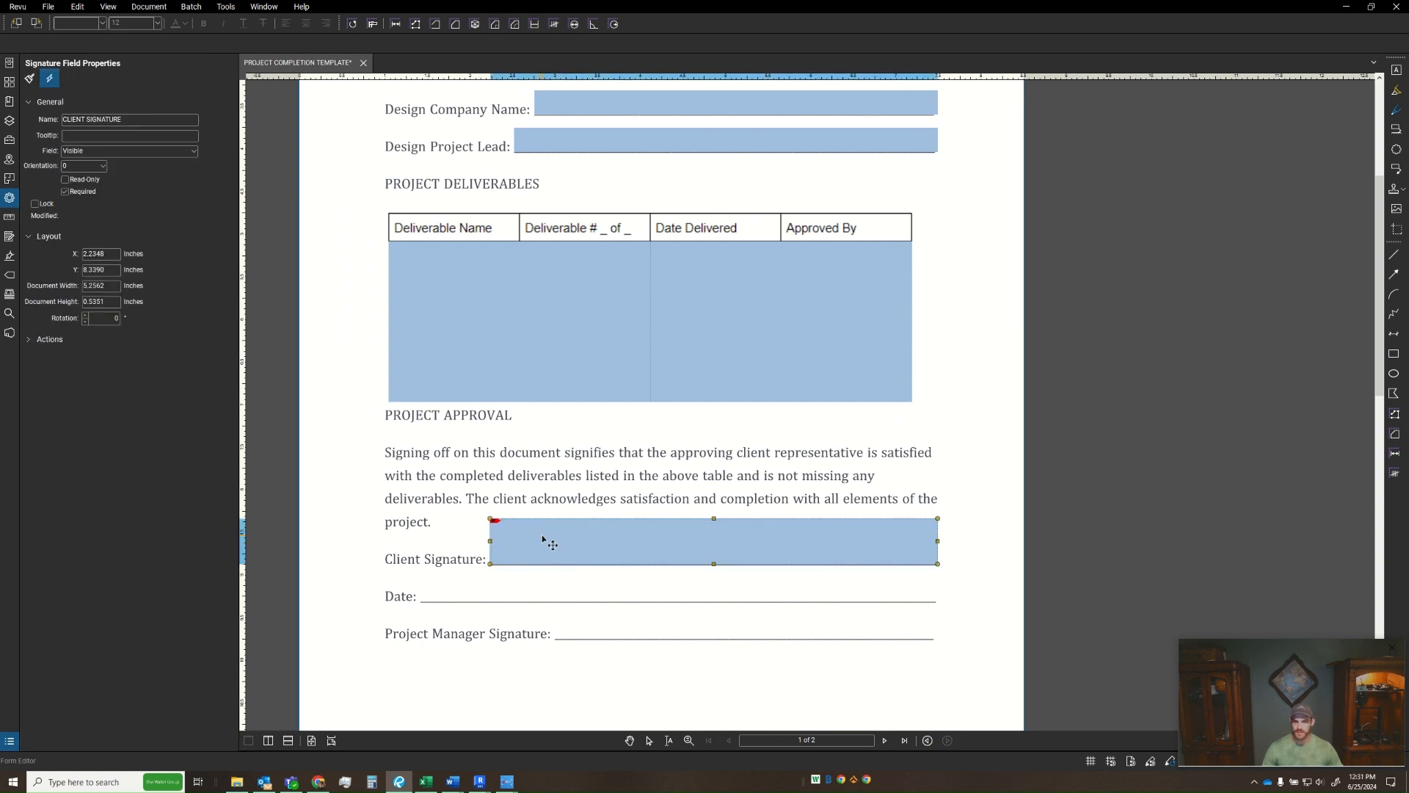
- Add a signature field about 4.49 in wide and 0.40 in high on the Project Manager Signature line and slightly reduce the Client Signature field's height
drag(541, 541, 603, 619)
drag(1004, 598, 936, 607)
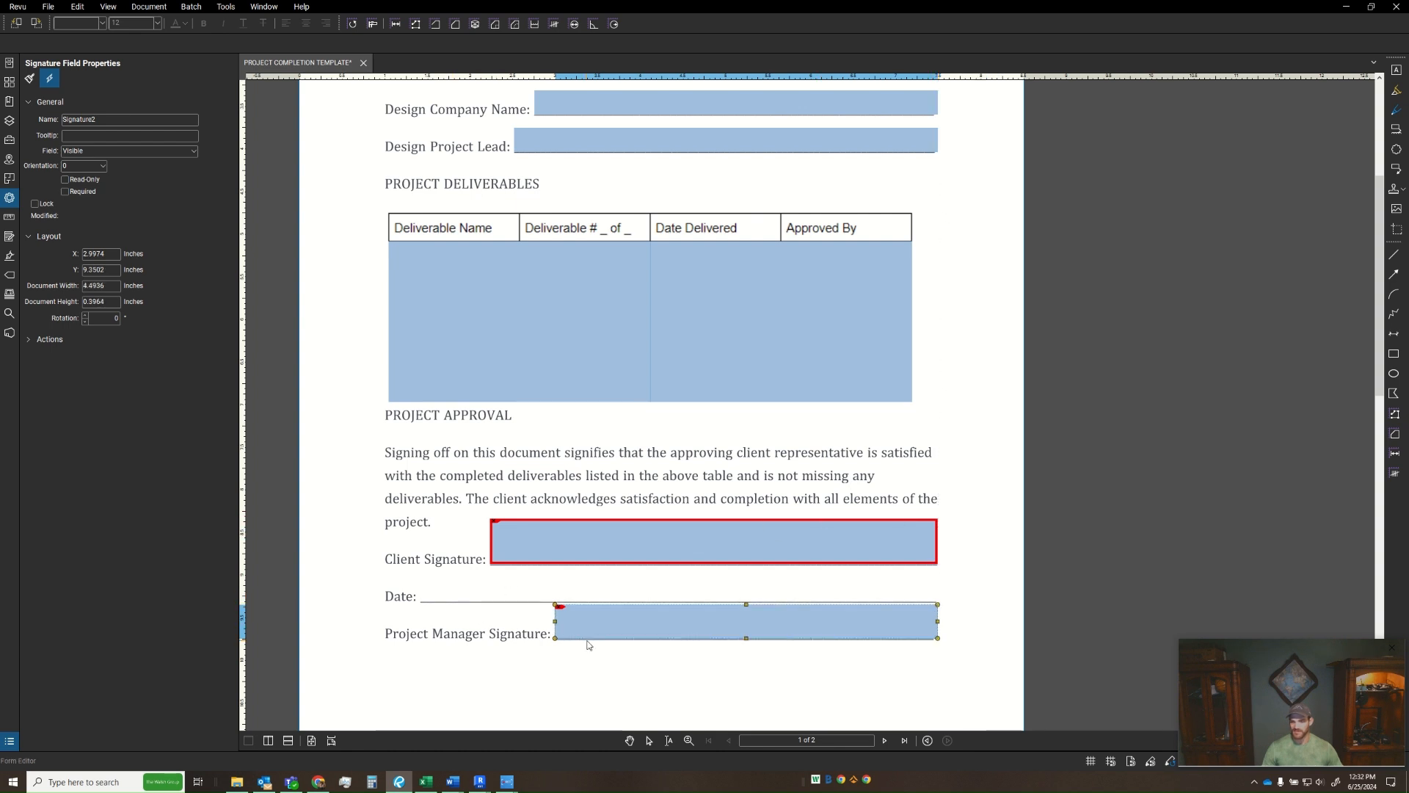
click(525, 539)
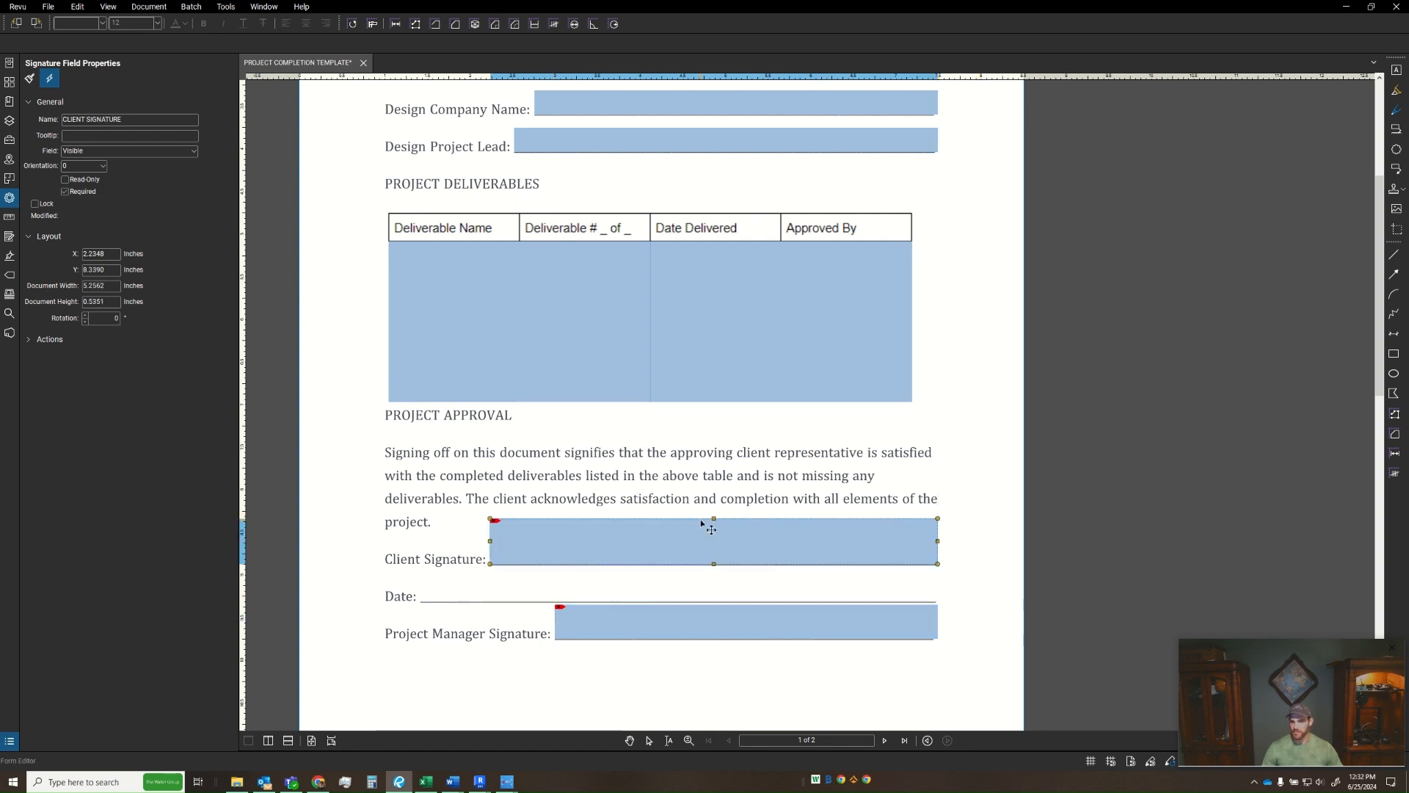
drag(711, 520, 714, 529)
- Name the signature field on the Project Manager Signature line PROJECT MANAGER SIGNATURE and make it required
click(556, 618)
double_click(117, 119)
text(PR)
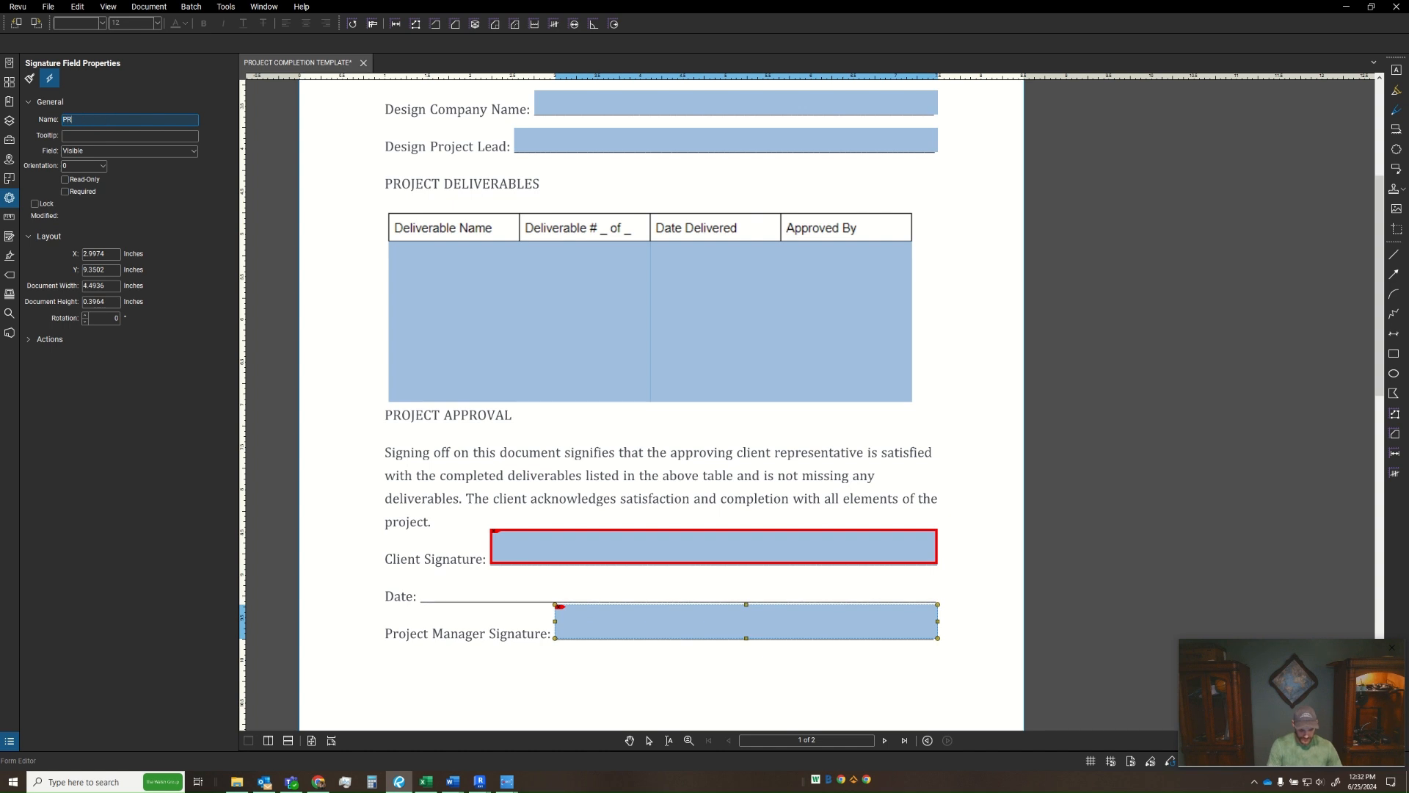
text(OJECT MANAGER SIGNATURE)
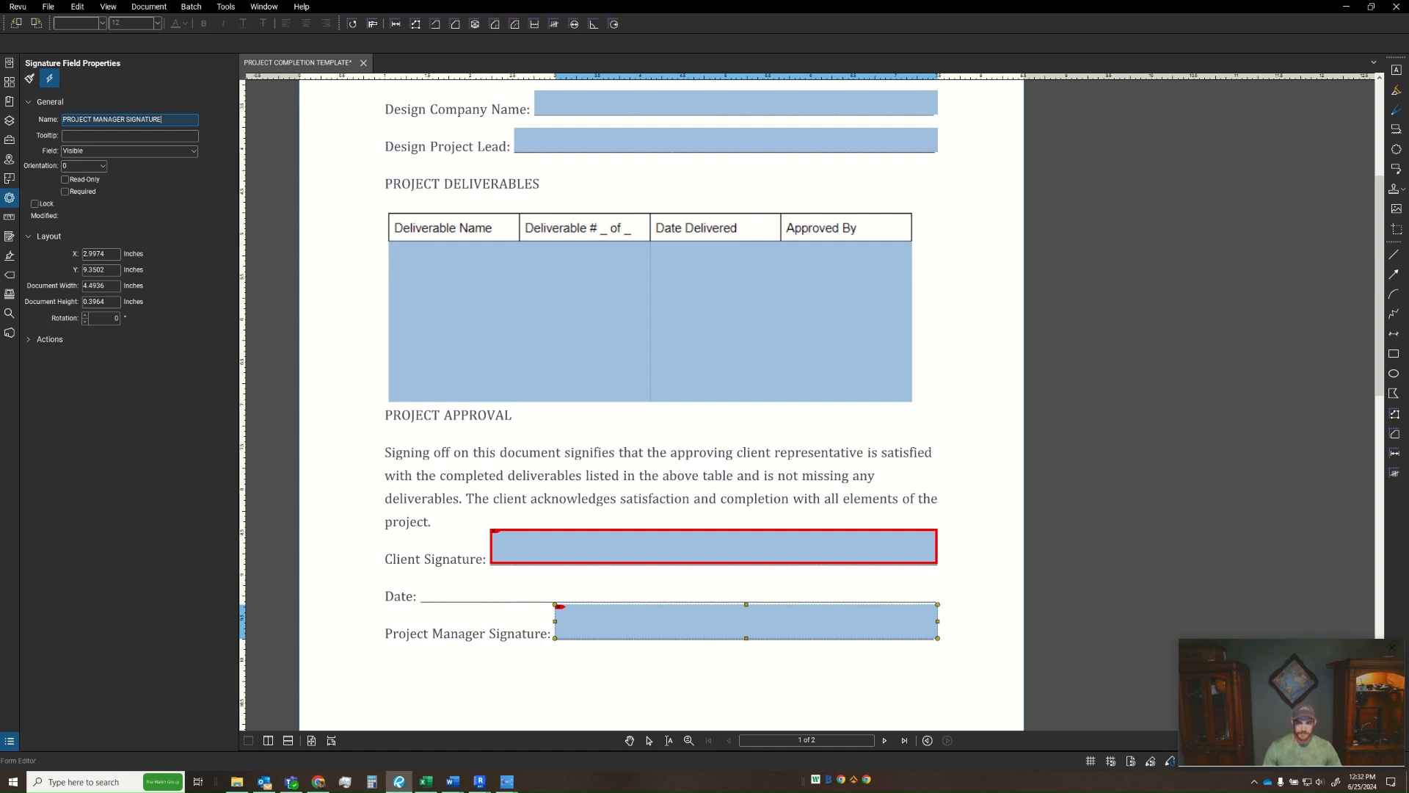
key(Return)
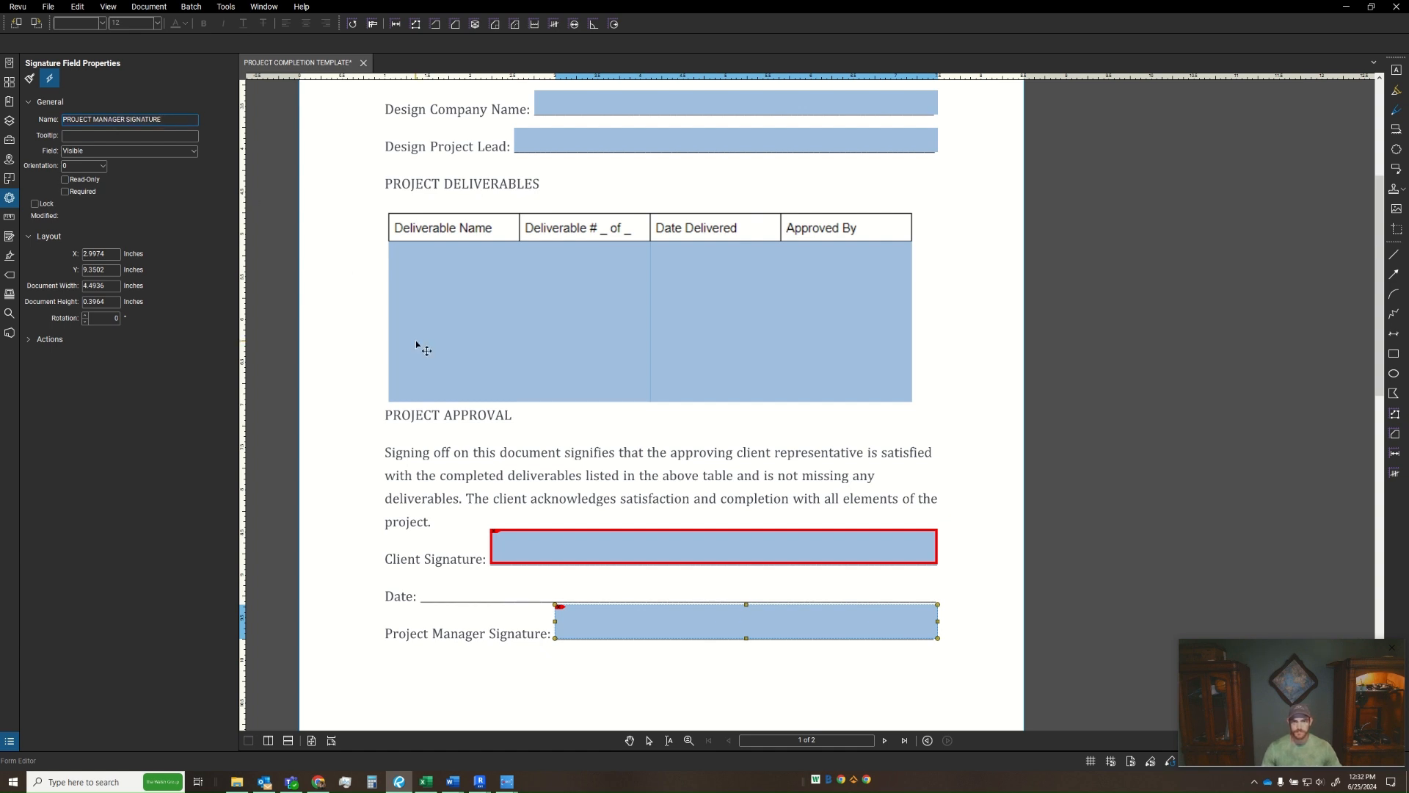
drag(411, 437, 431, 354)
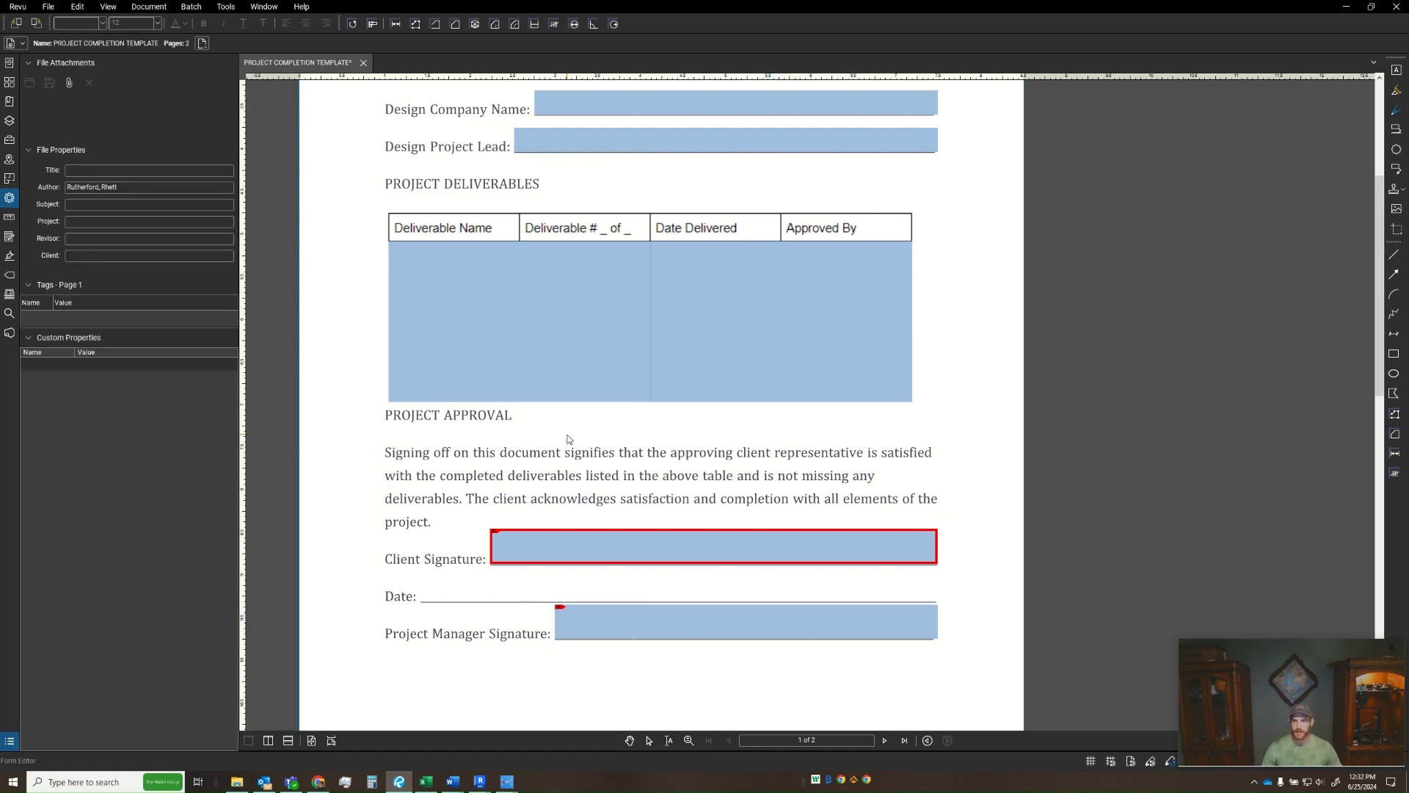
scroll(538, 529, down, 2)
click(596, 595)
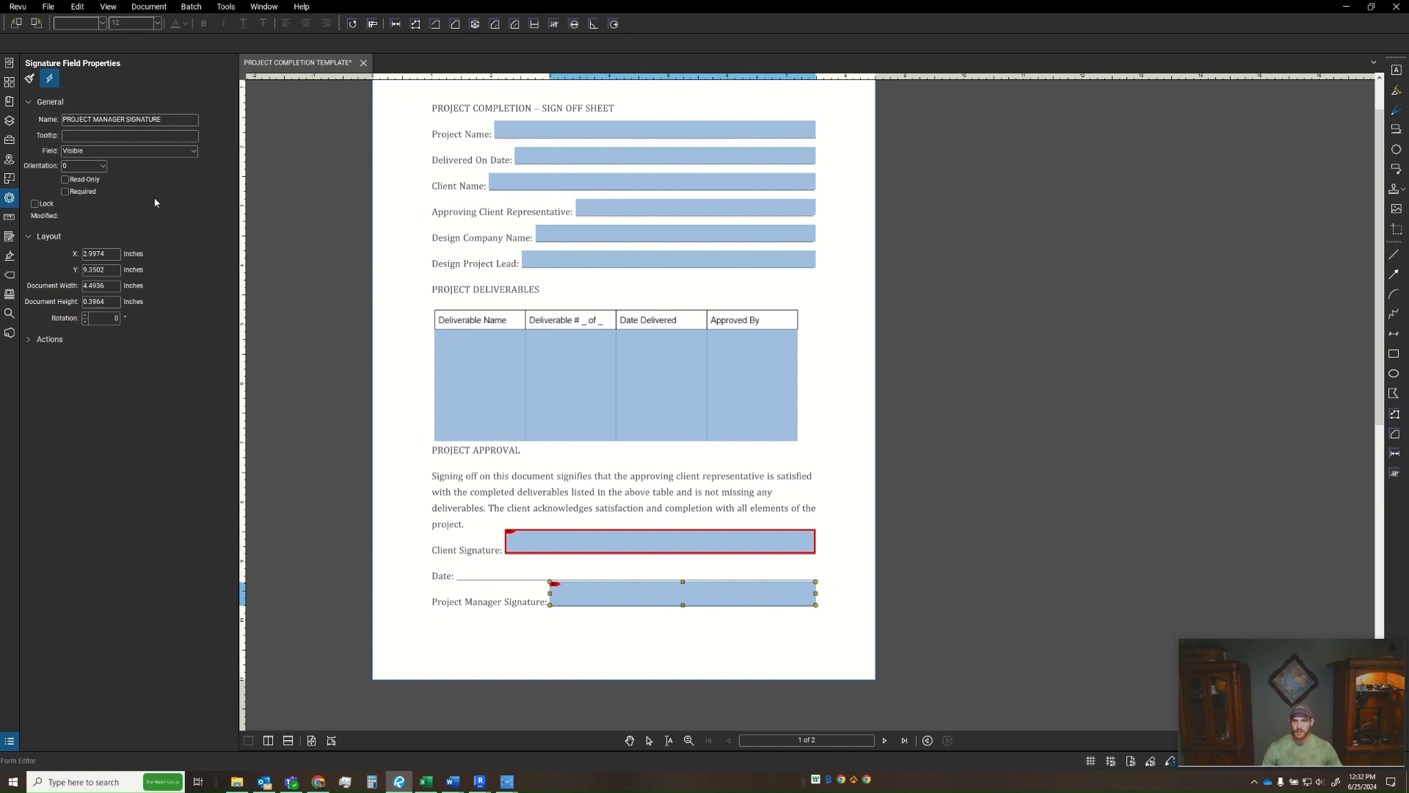
mouse_move(465, 607)
mouse_down()
mouse_move(564, 202)
mouse_move(434, 331)
mouse_move(445, 440)
mouse_up()
- Place a copy of the Design Company Name text field on page 1's Date line and widen it to about 6.07 in
click(566, 242)
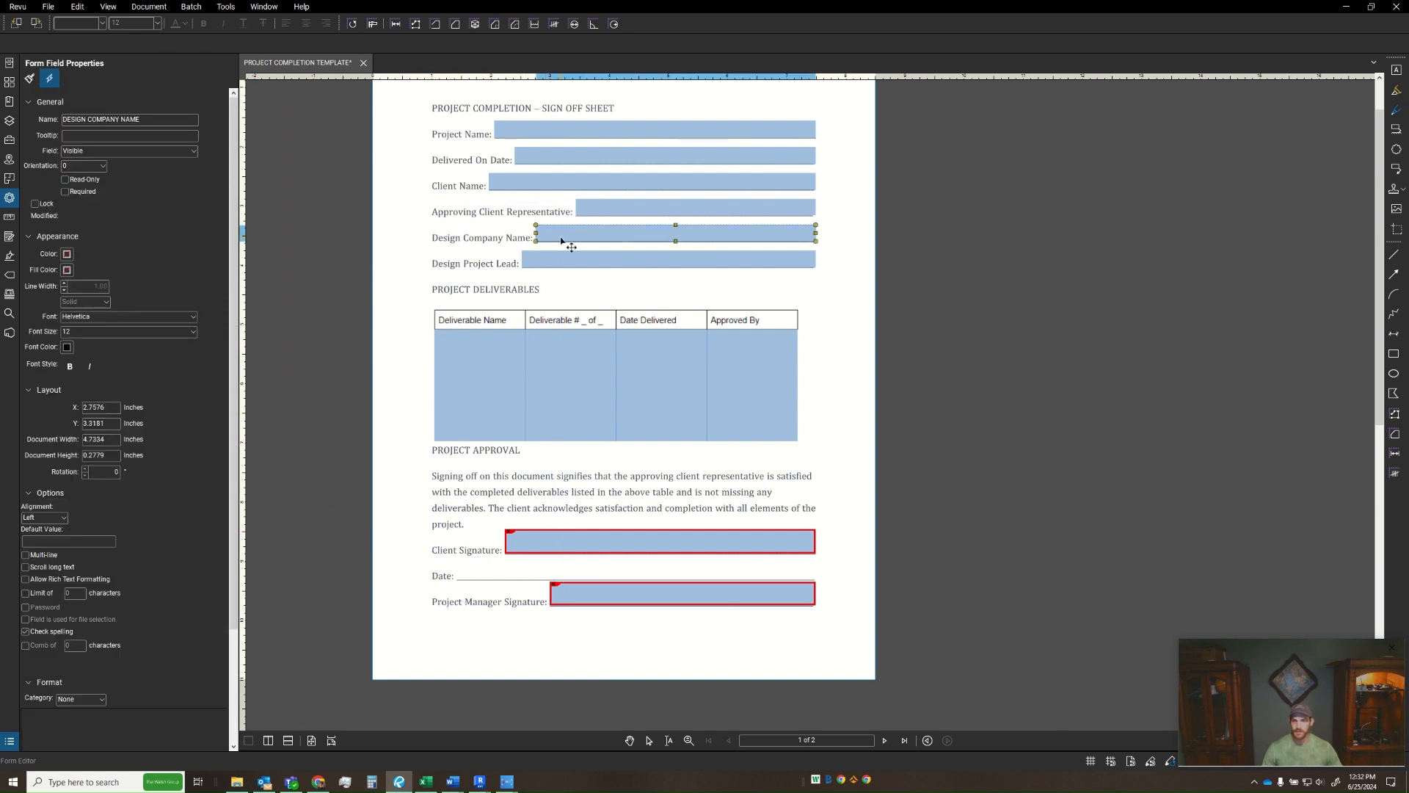
mouse_move(572, 248)
mouse_down()
mouse_move(512, 562)
mouse_move(482, 579)
mouse_up()
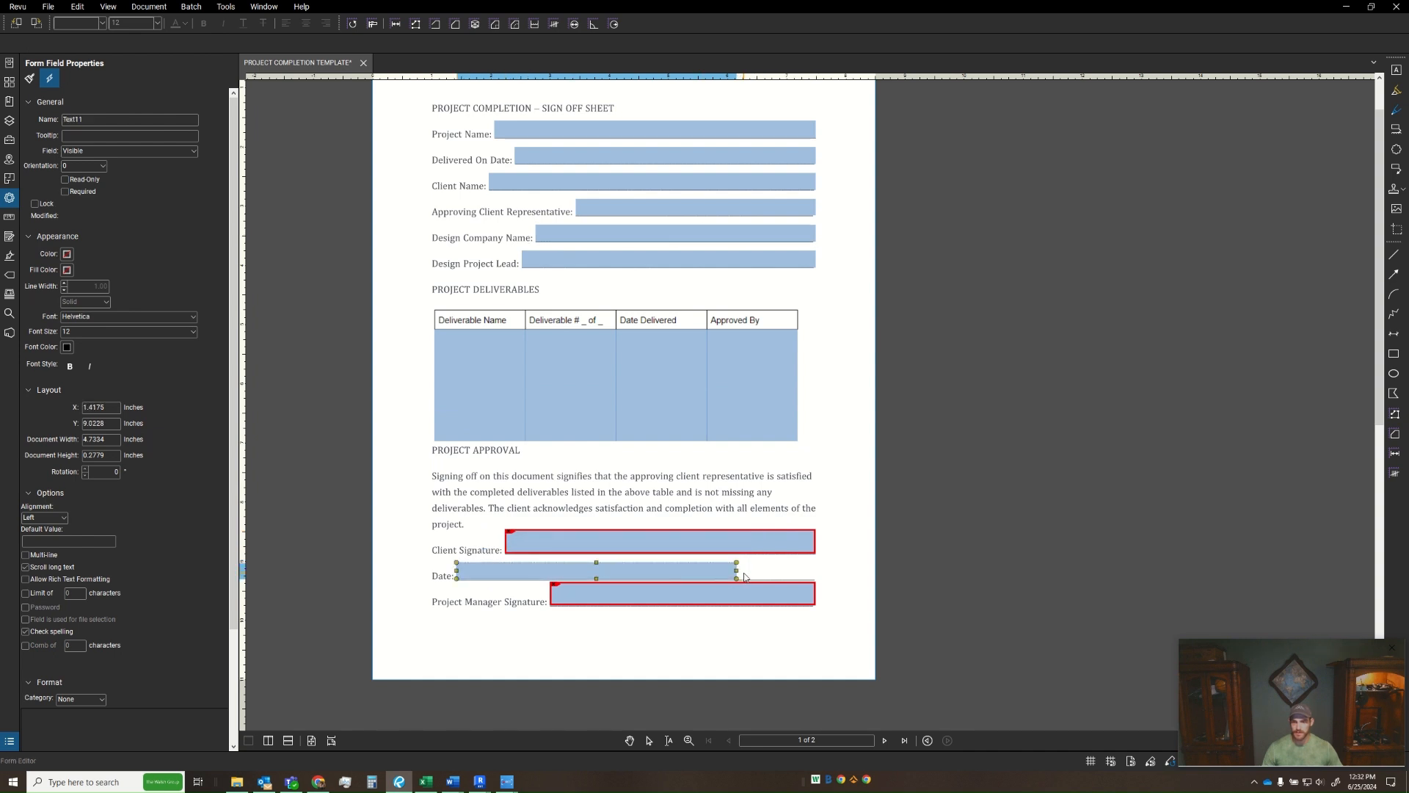
drag(739, 569, 816, 570)
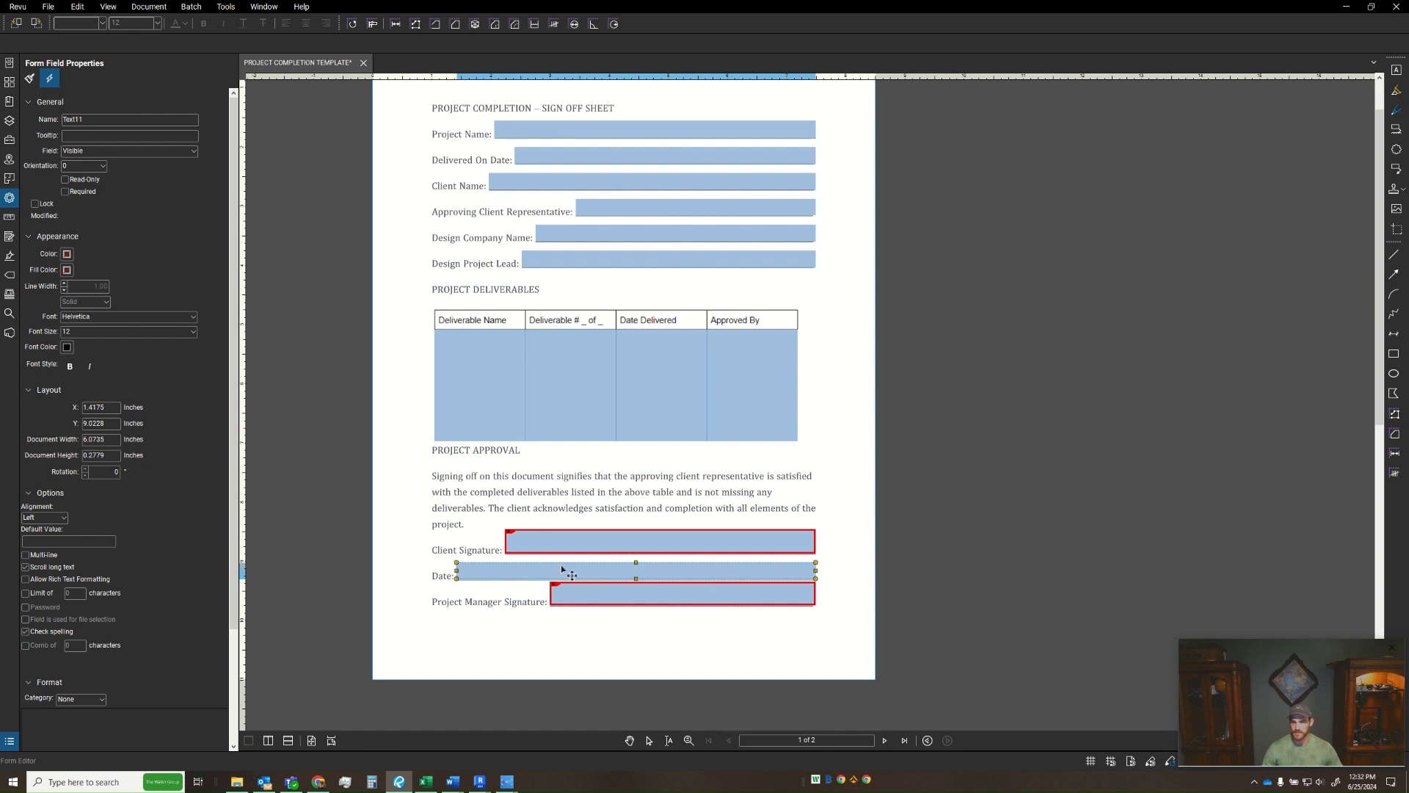
- Format the field on page 1's Date line as a mm/dd/yyyy date and name it DATE OF SIGNATURE
scroll(488, 584, up, 5)
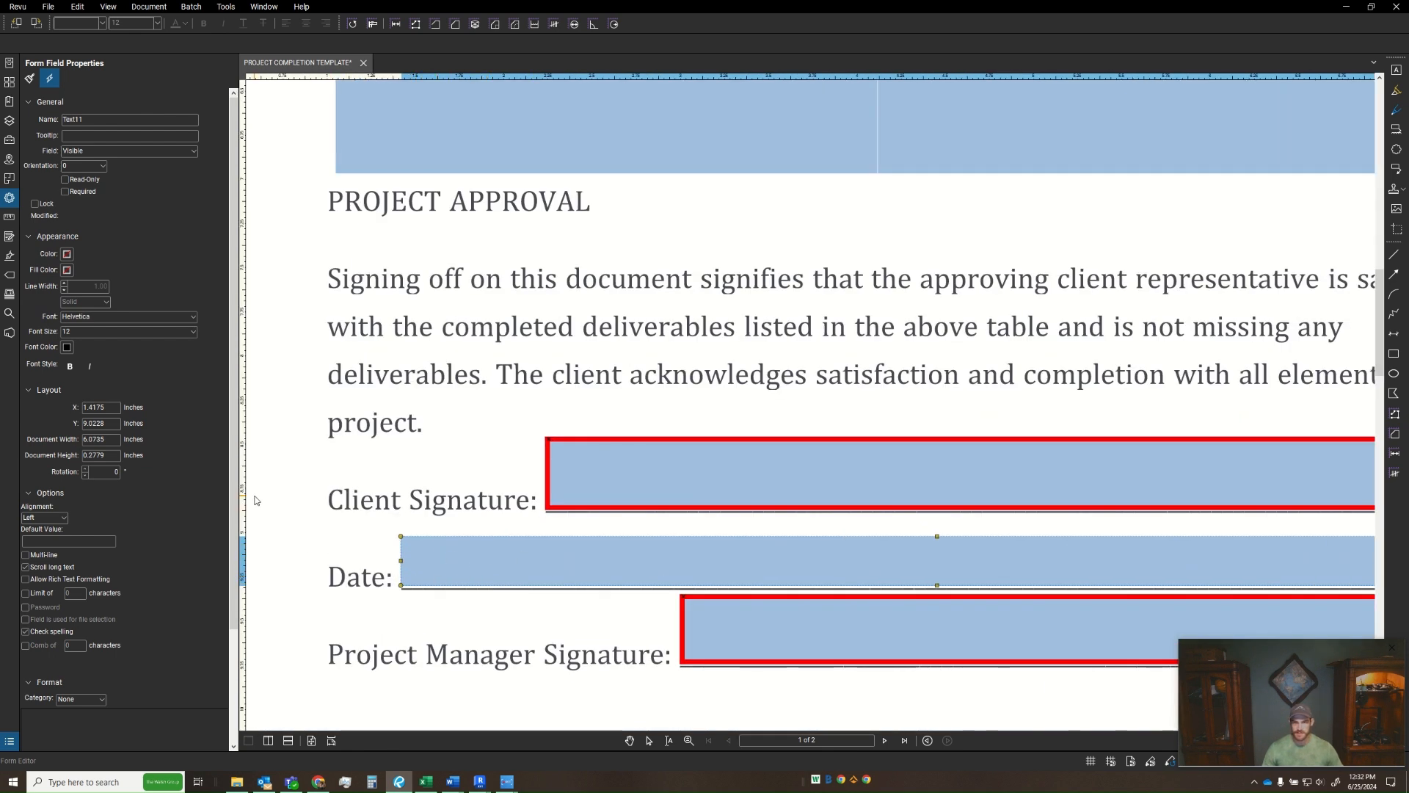
click(81, 699)
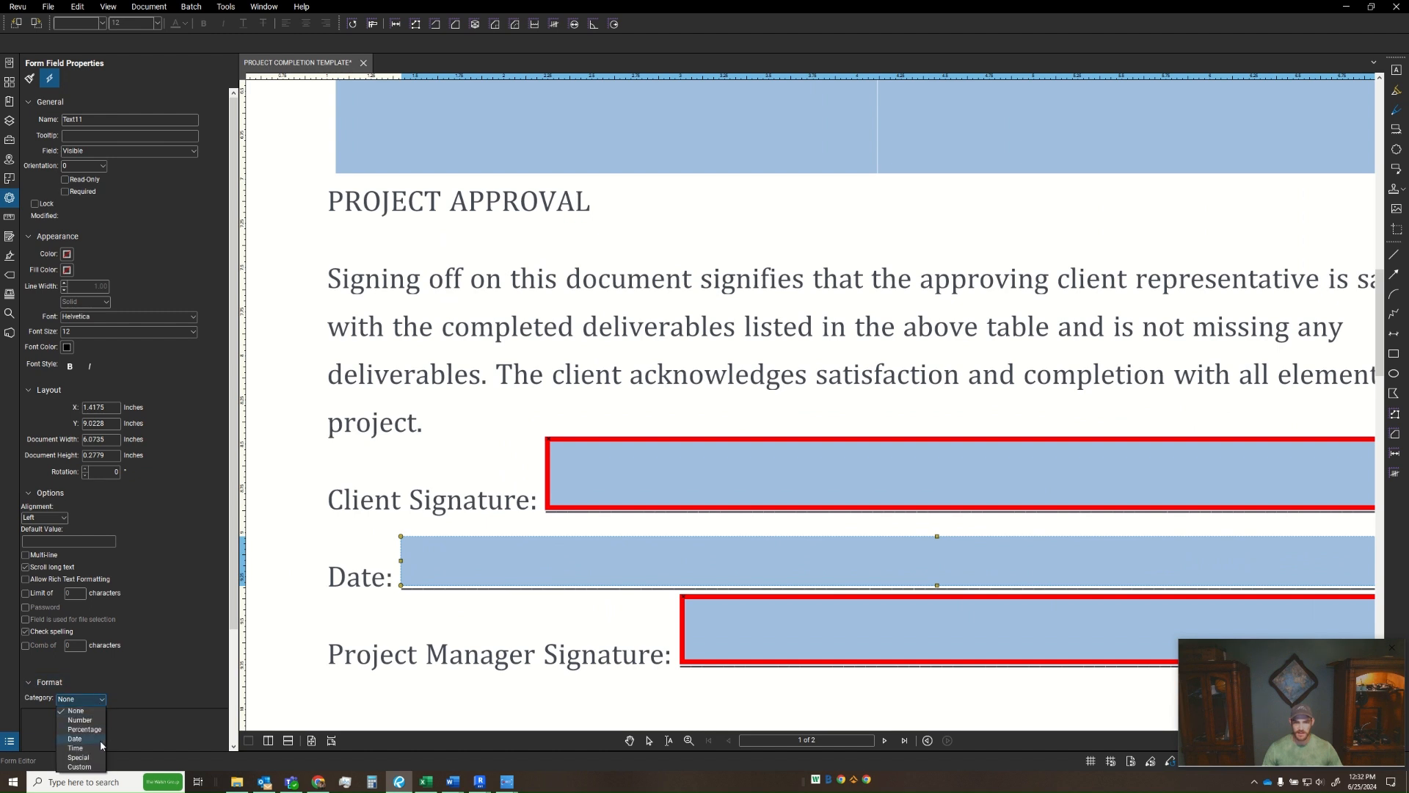
click(75, 739)
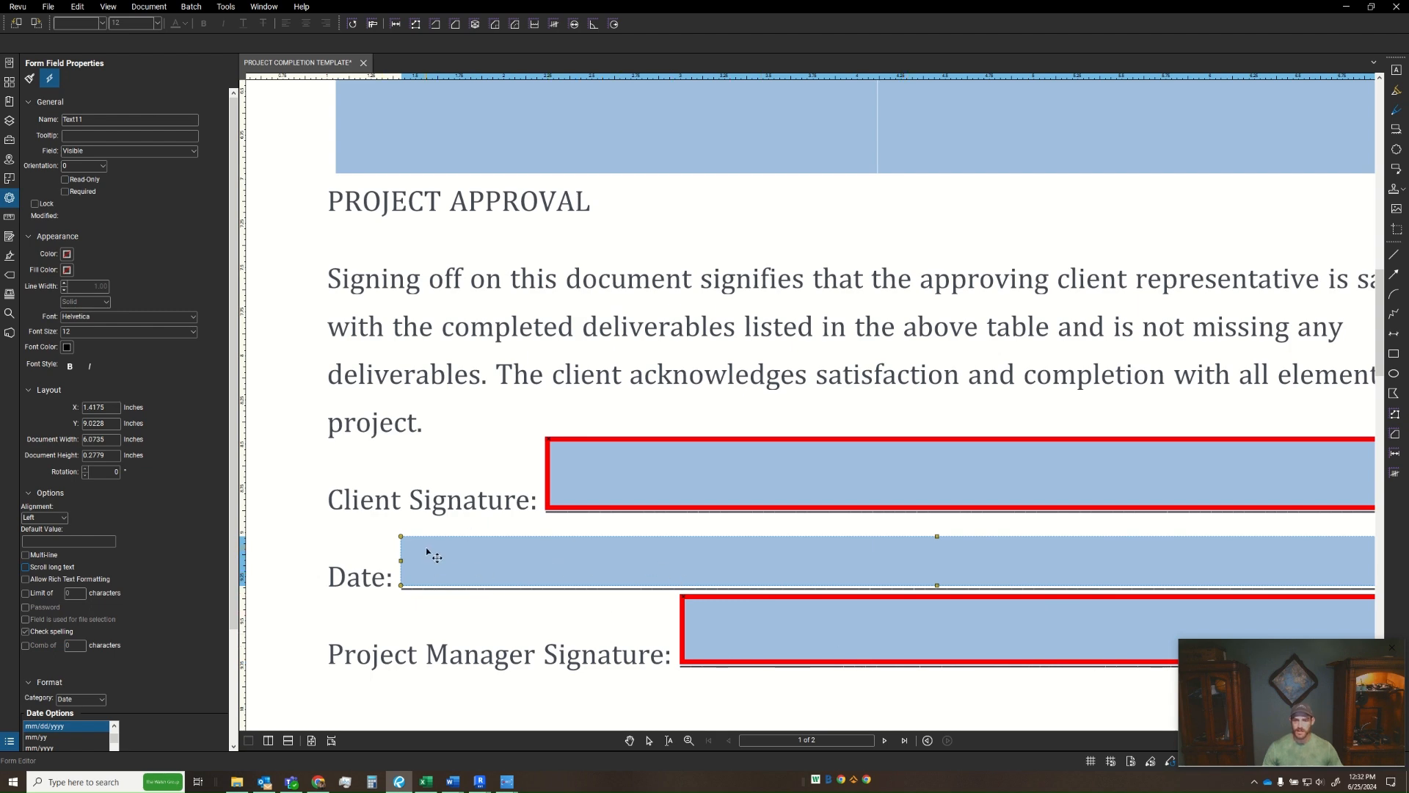
scroll(701, 588, down, 2)
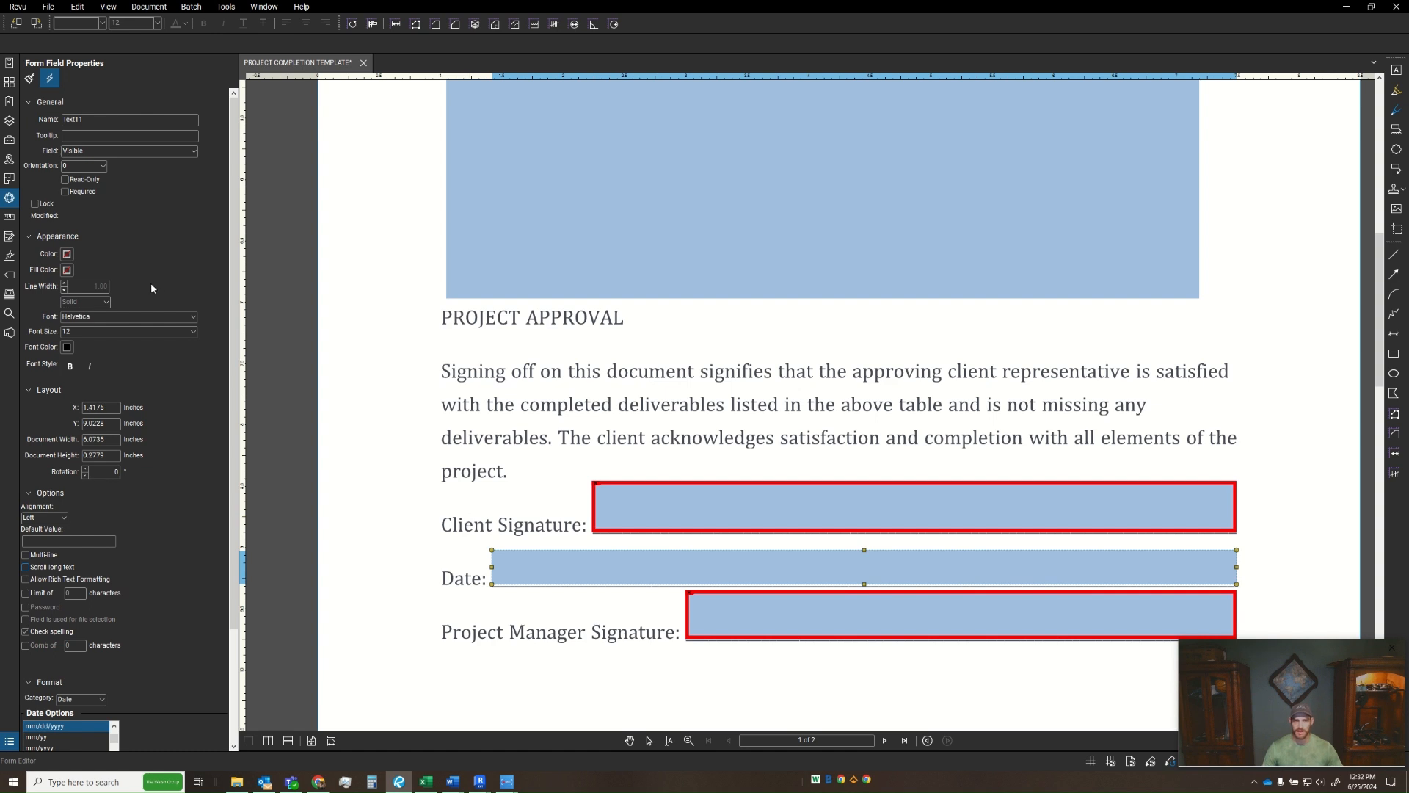
double_click(108, 120)
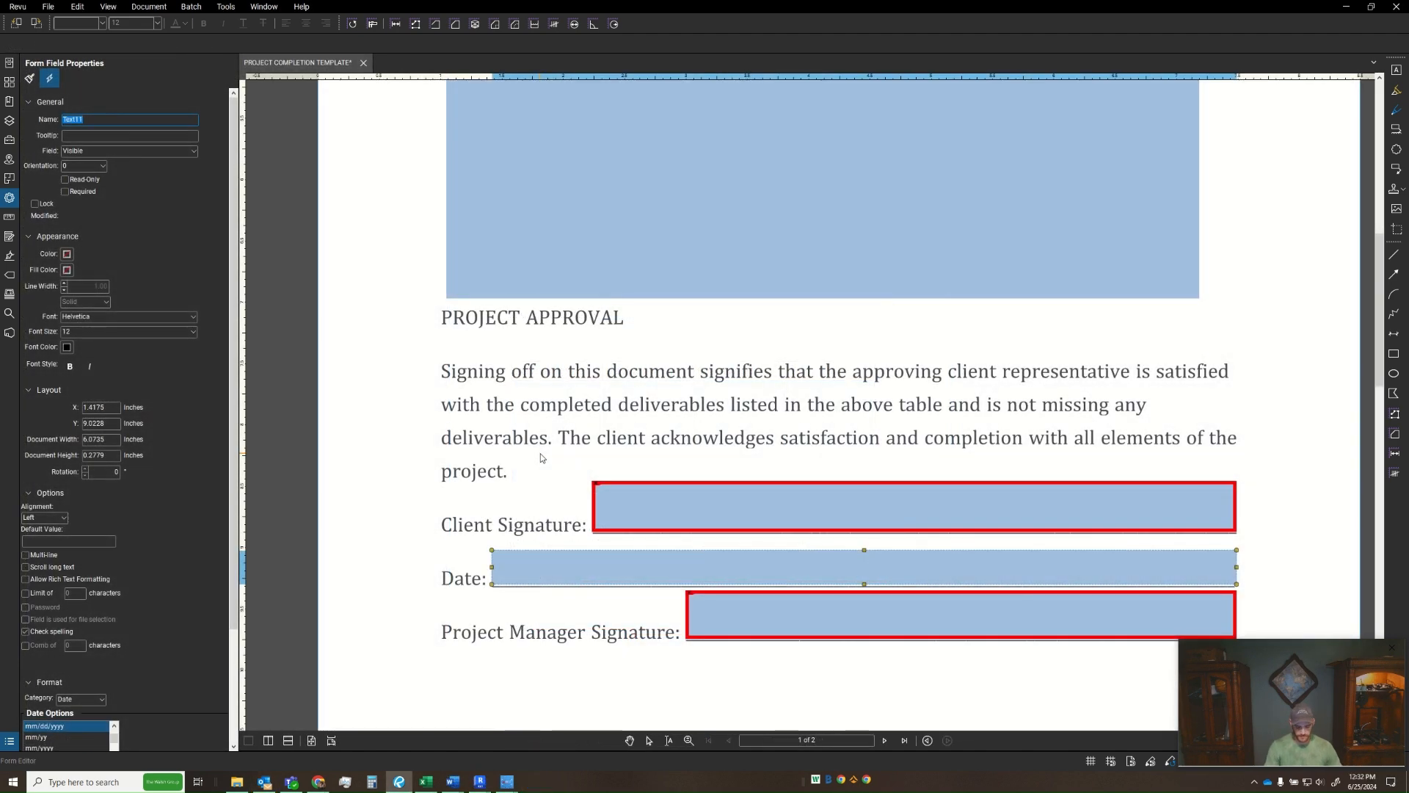
text(DATE OF SIGNATURE)
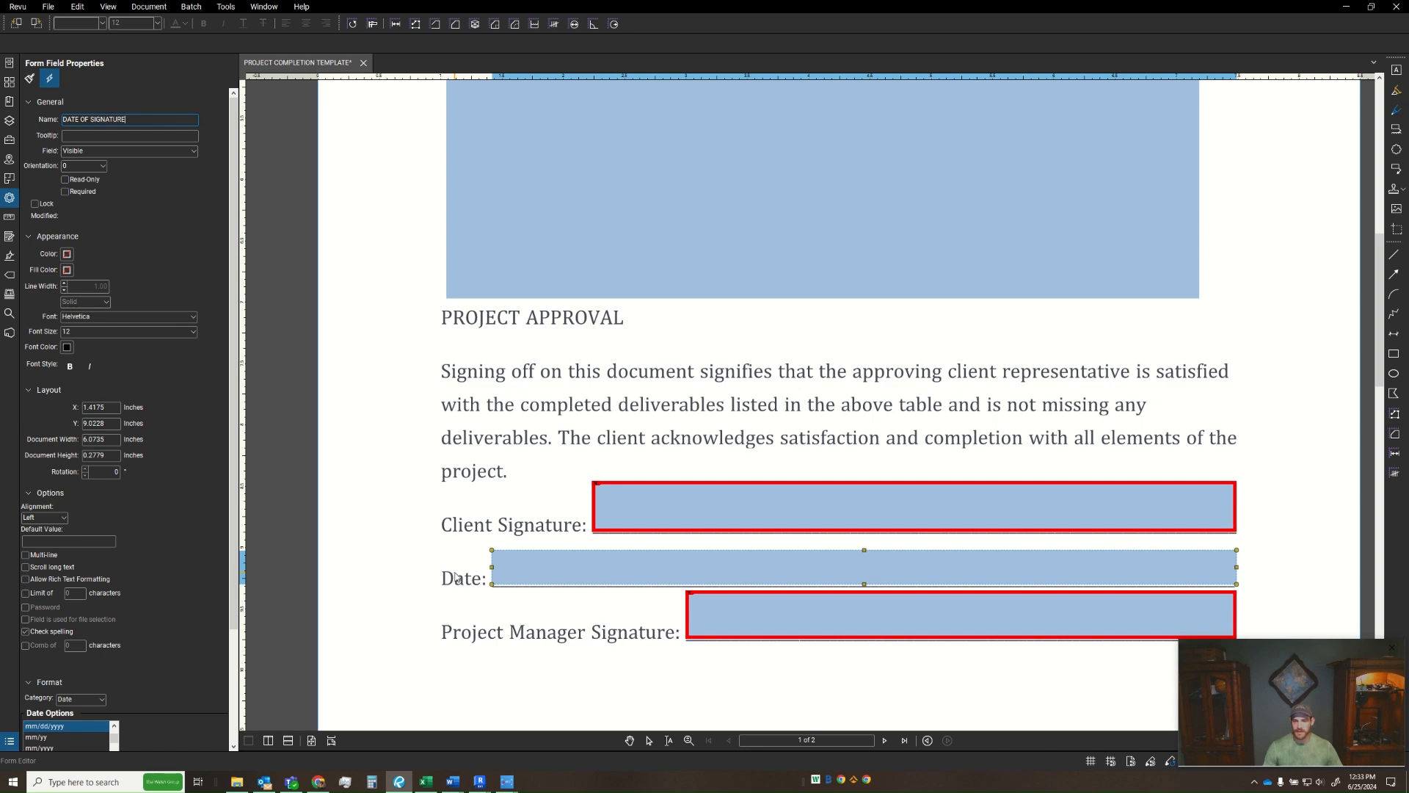
scroll(459, 581, down, 2)
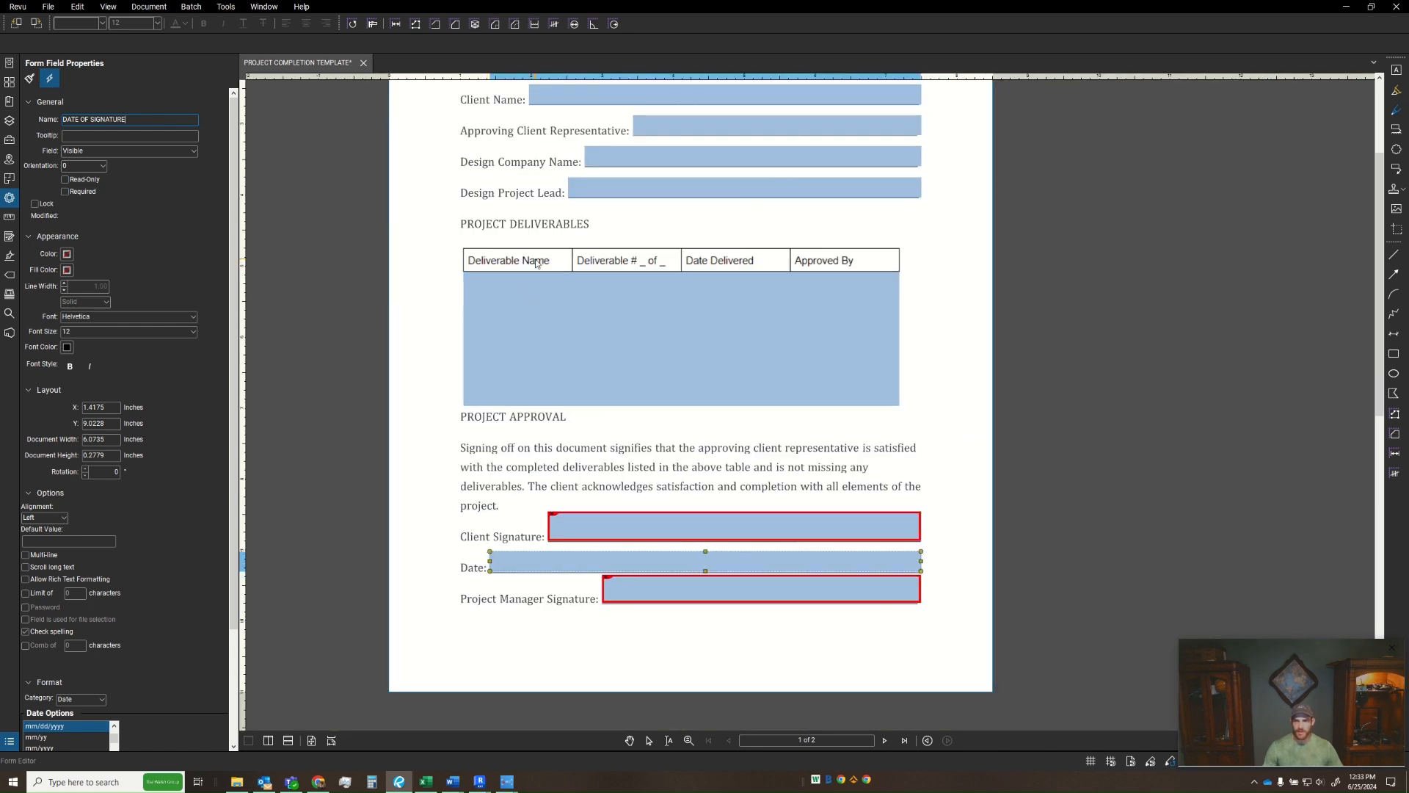
drag(509, 204, 438, 280)
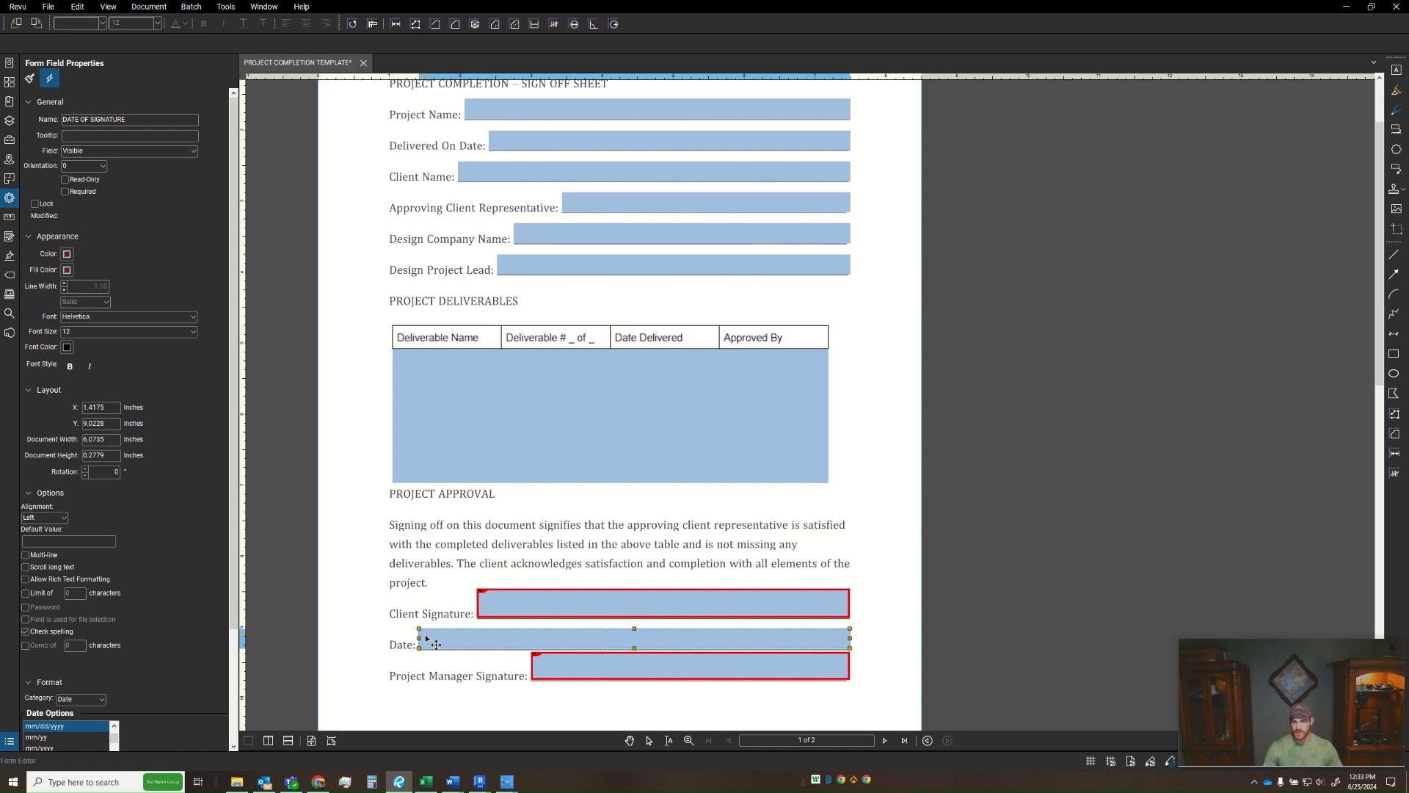
- Check which signature each Date line belongs to across both pages and rename page 1's date field DATE OF CLIENT SIGNATURE
drag(420, 600, 373, 572)
click(476, 638)
scroll(428, 533, down, 1)
click(438, 543)
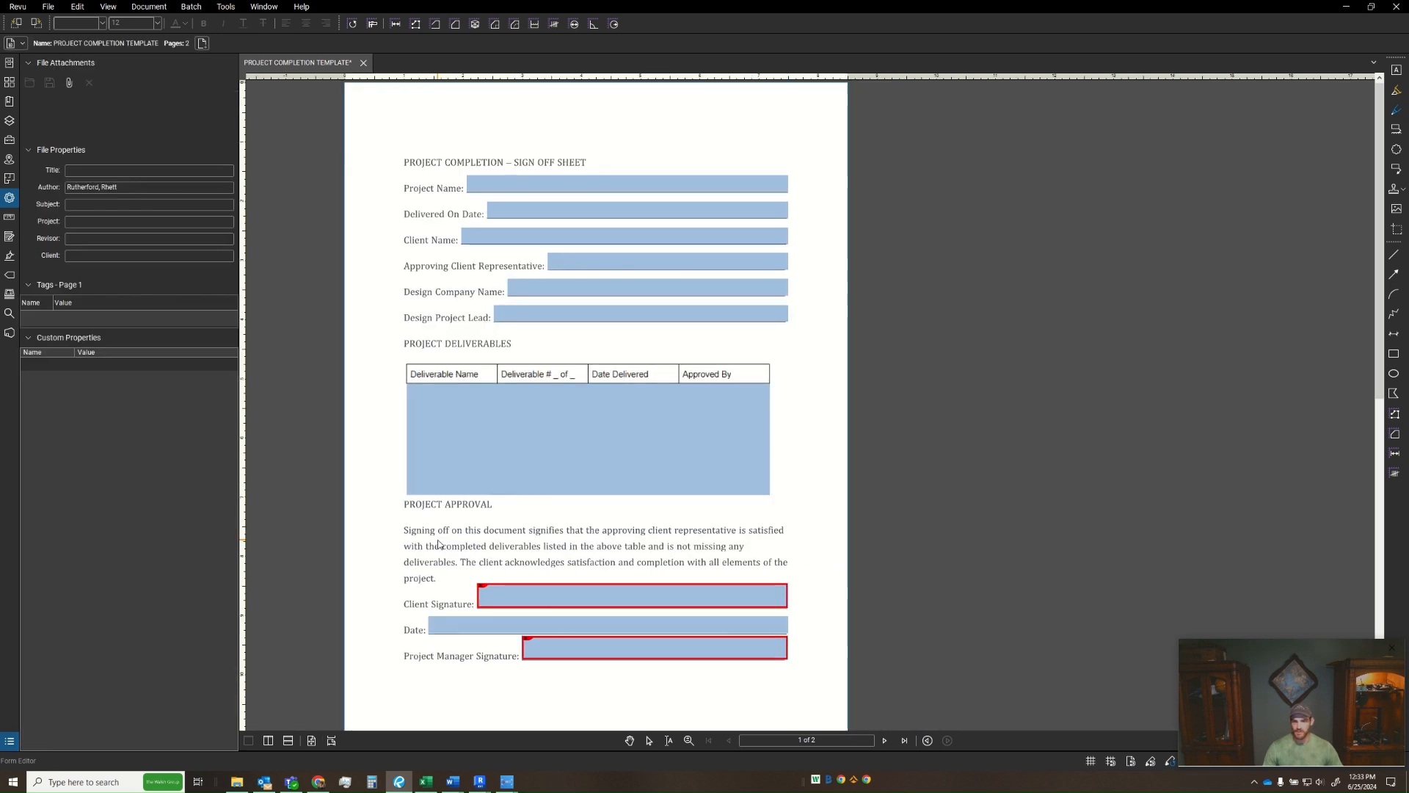
scroll(438, 543, down, 3)
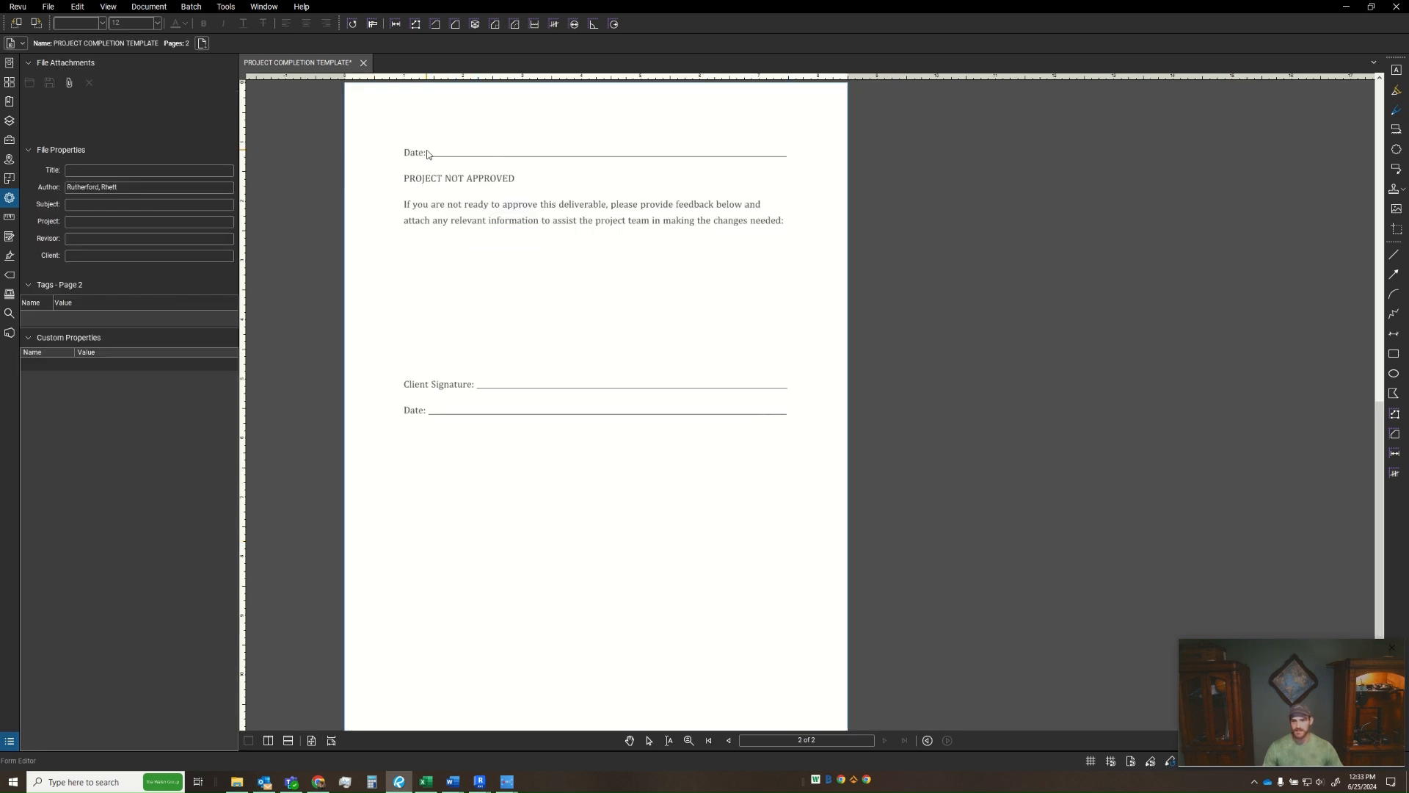
scroll(487, 284, up, 3)
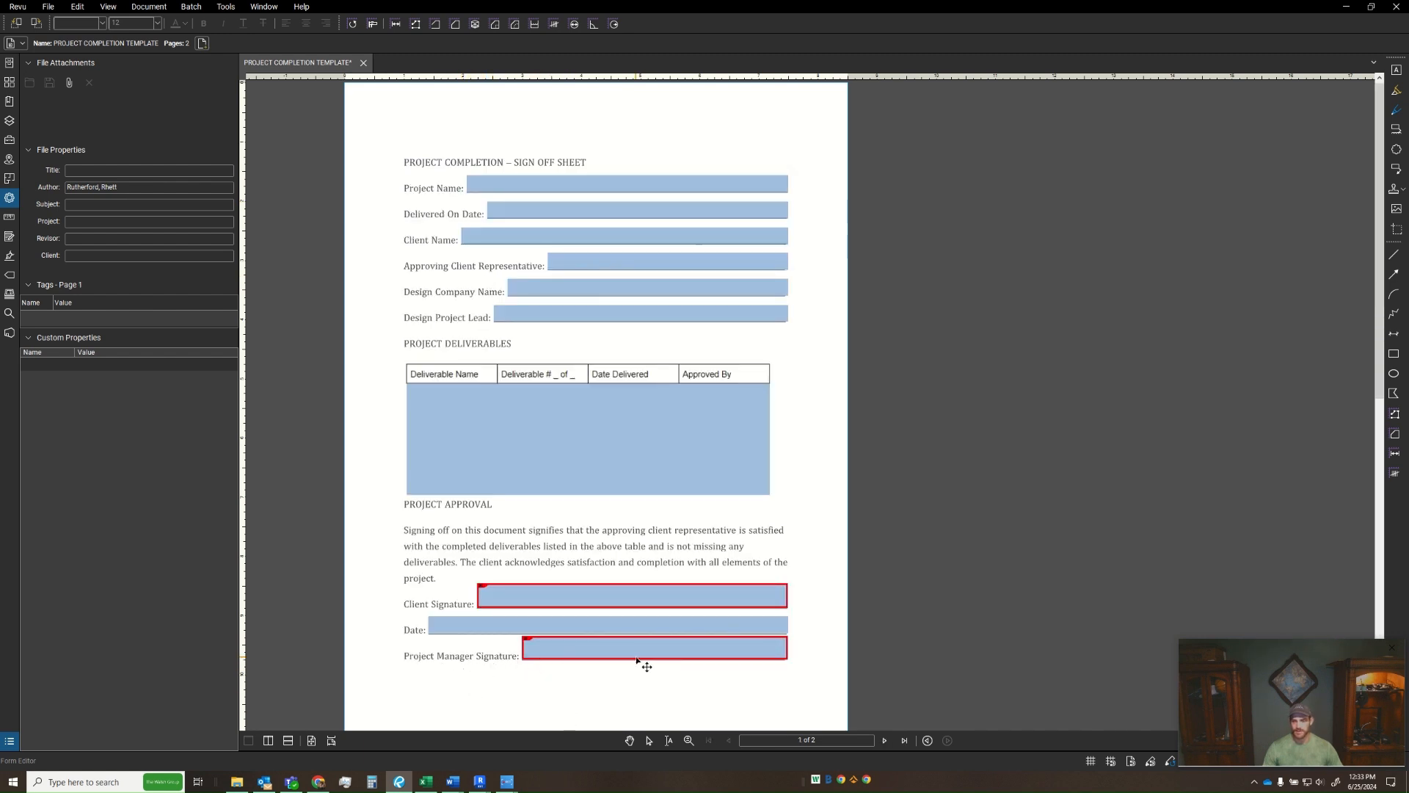
click(487, 628)
click(152, 121)
triple_click(94, 119)
click(157, 134)
click(92, 119)
text(CLIENT SIGNATURE)
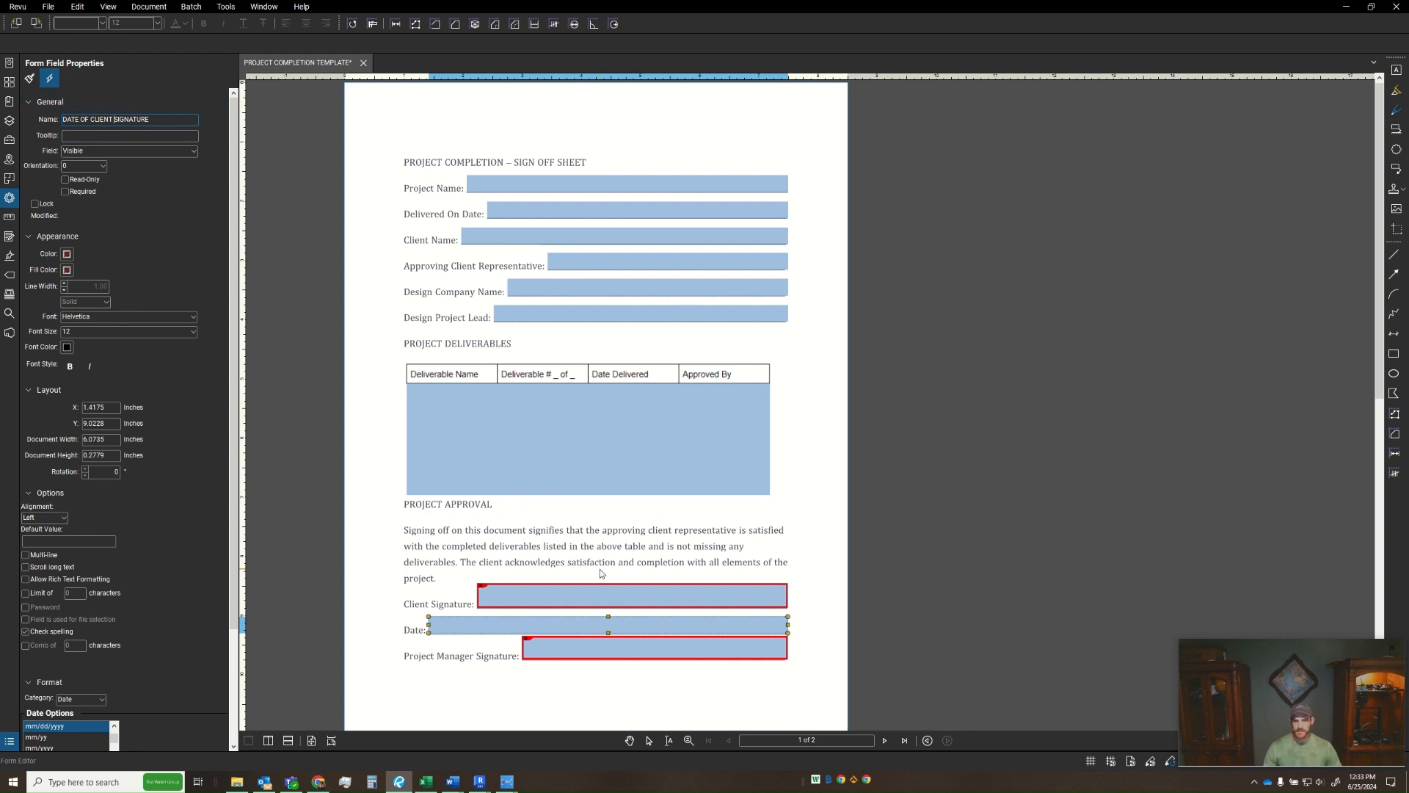
click(473, 665)
- Place a copy of page 1's client signature date field on the first Date line of page 2, aligned with the underline
click(477, 628)
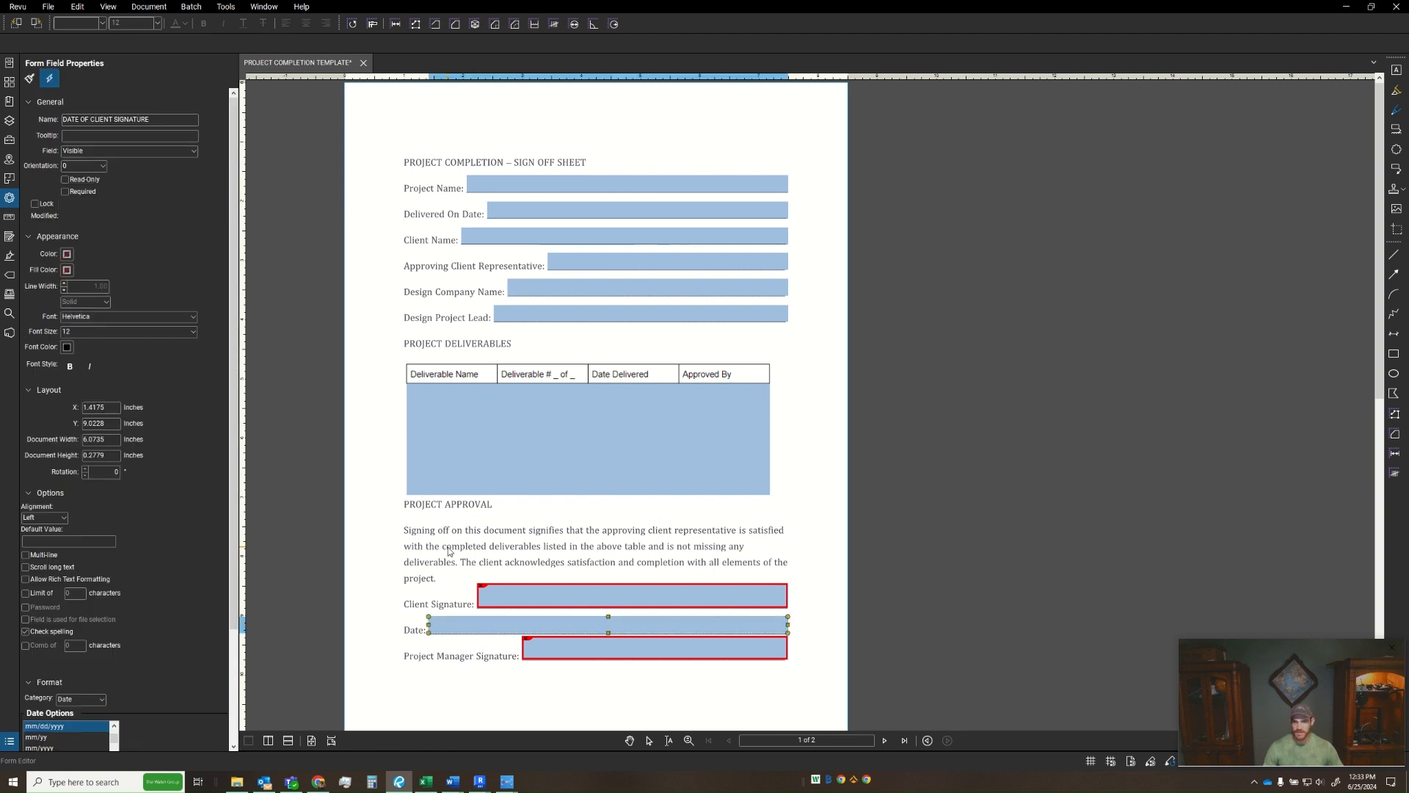
scroll(449, 554, down, 3)
click(433, 152)
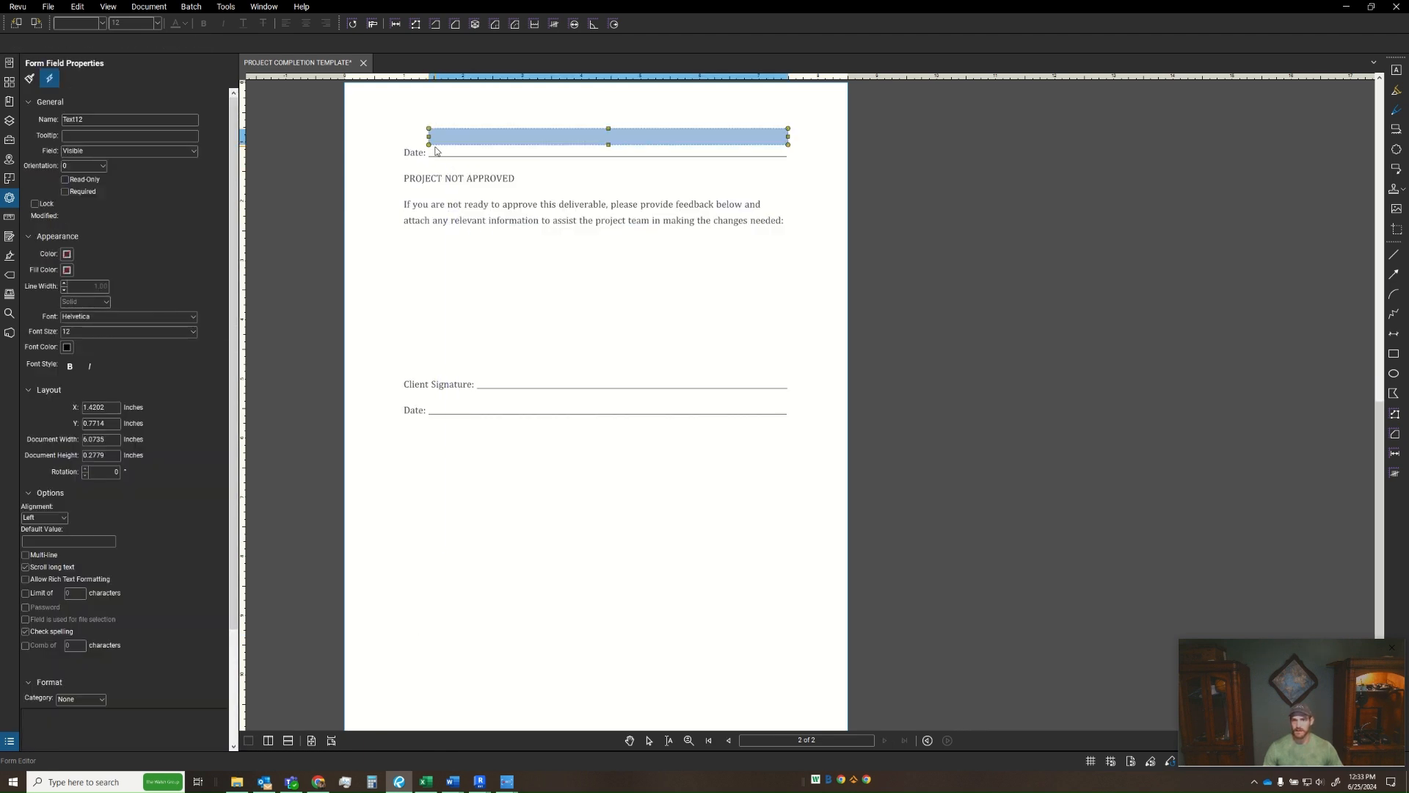
scroll(444, 159, up, 6)
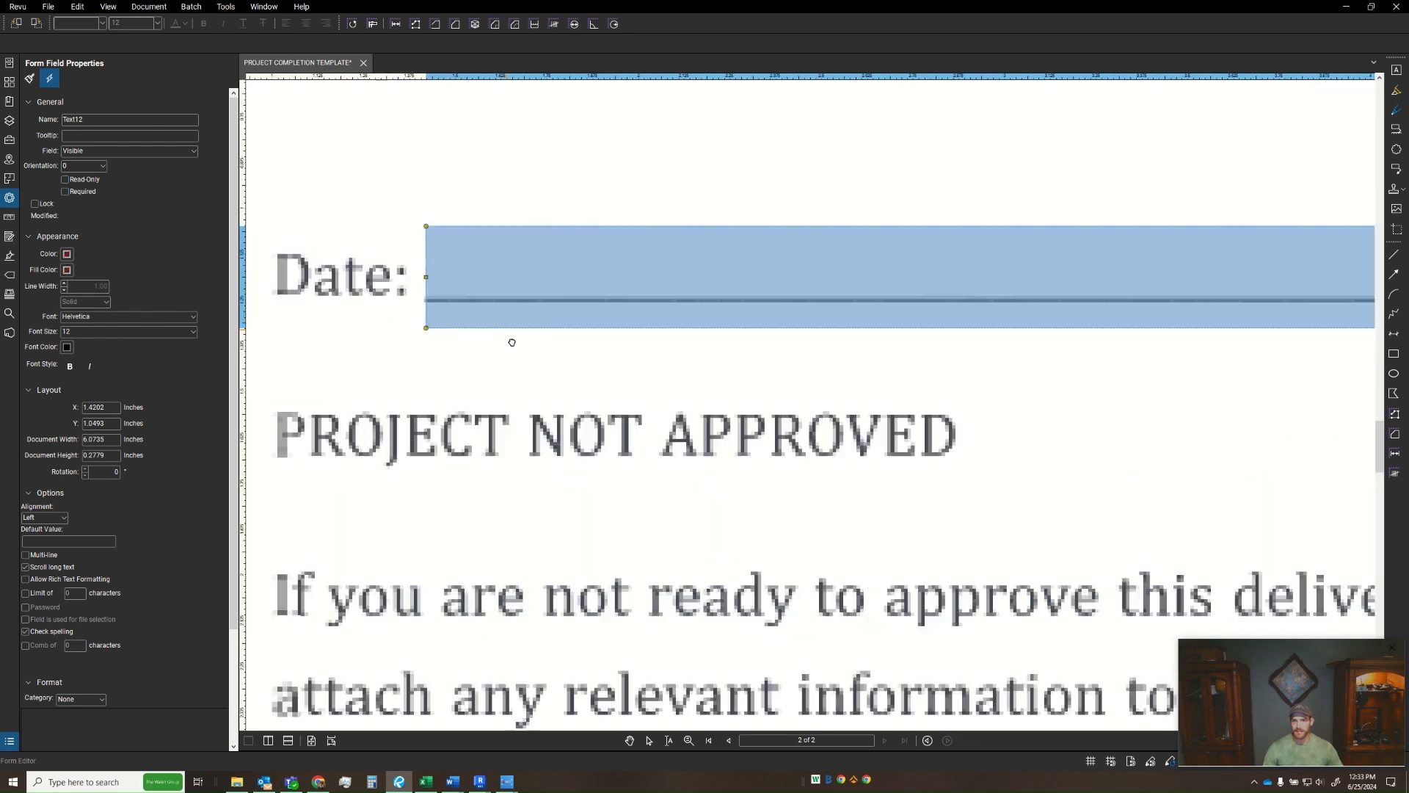
drag(500, 339, 494, 331)
scroll(494, 331, down, 6)
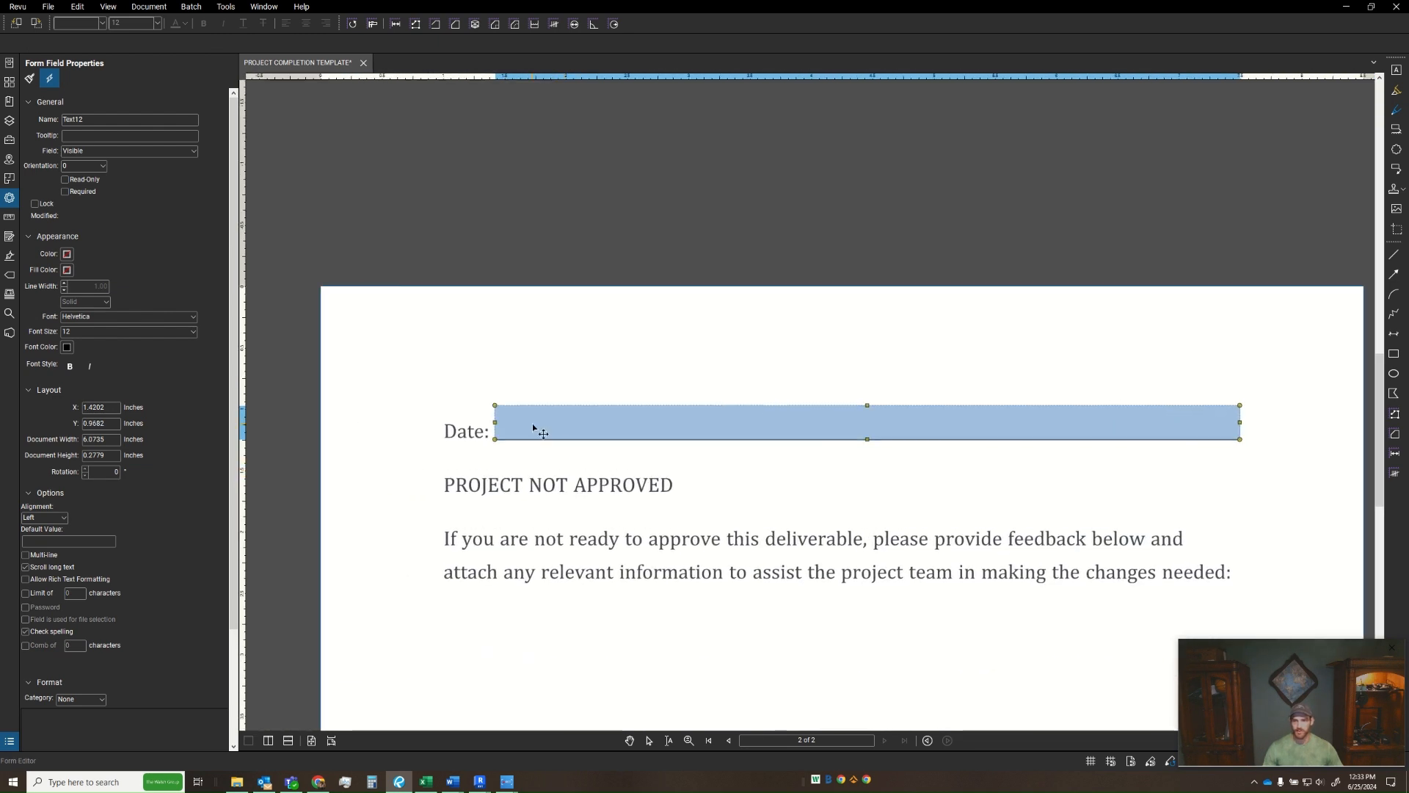
- Name the page 2 date field DATE OF PROJECT MANAGER SIGNATURE and format it as a mm/dd/yyyy date
click(98, 102)
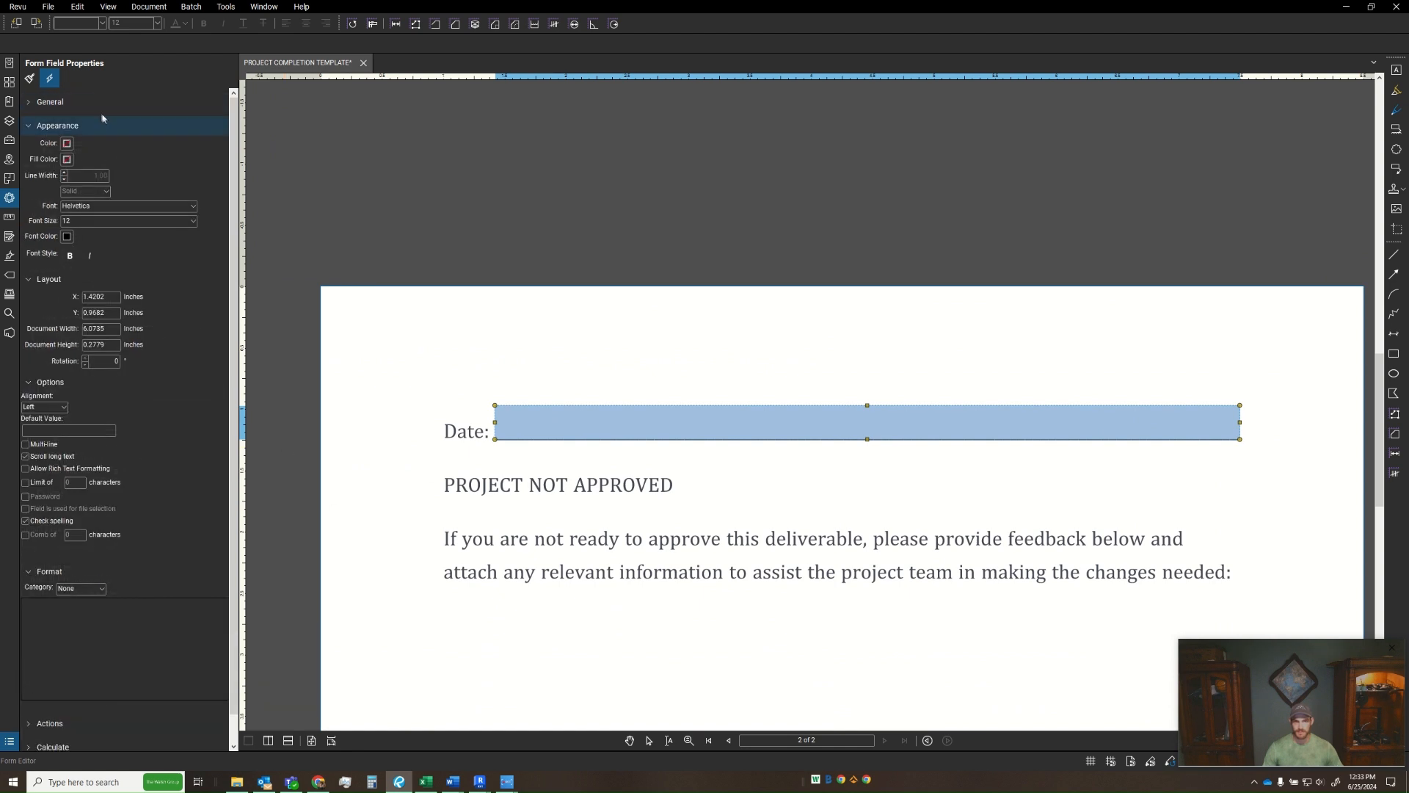
click(100, 106)
double_click(101, 118)
text(DATE OF PROJECT MANAGER SIGNATURE)
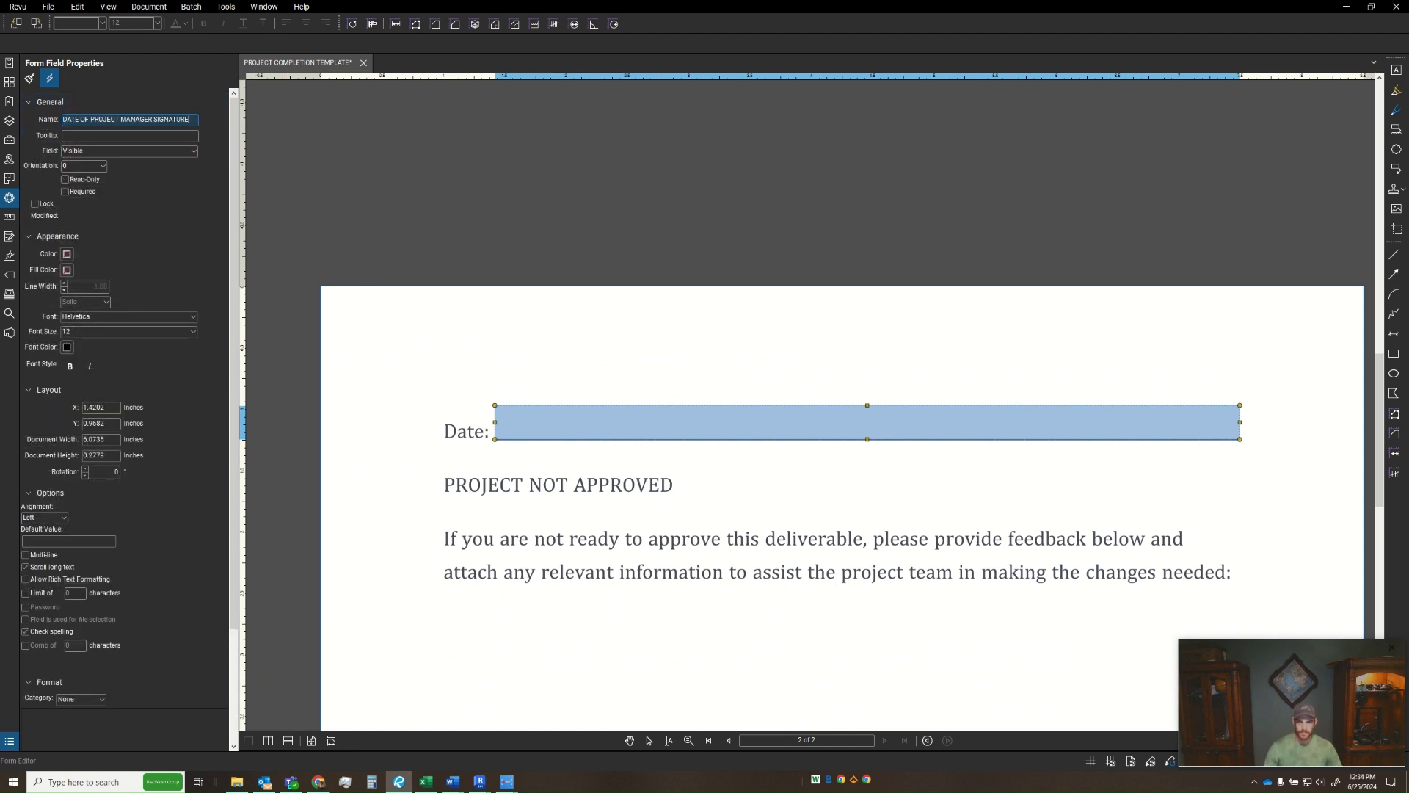
click(81, 699)
click(75, 738)
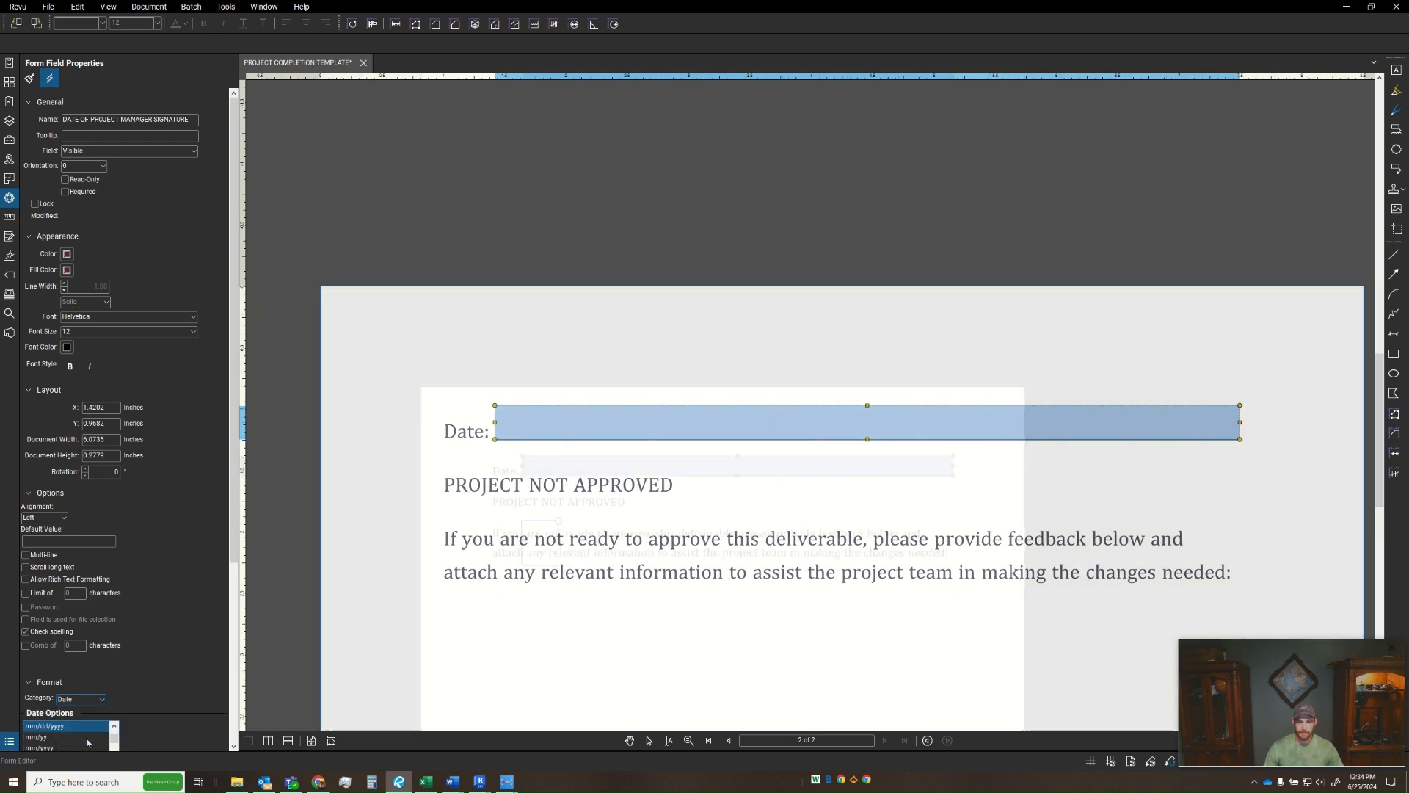
scroll(551, 554, down, 2)
click(580, 553)
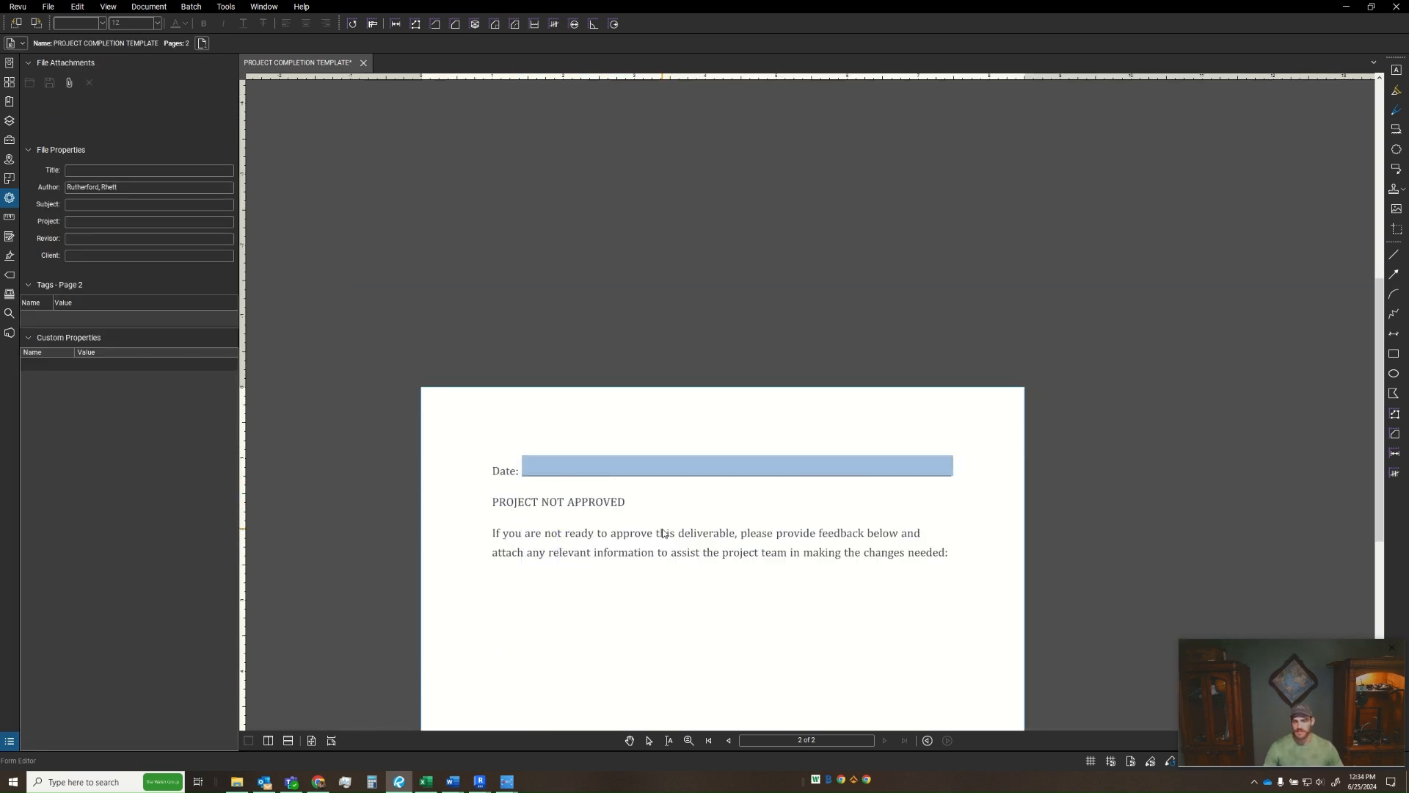
- Make the project manager signature date field on page 2 and the client signature date field on page 1 required
scroll(677, 557, down, 2)
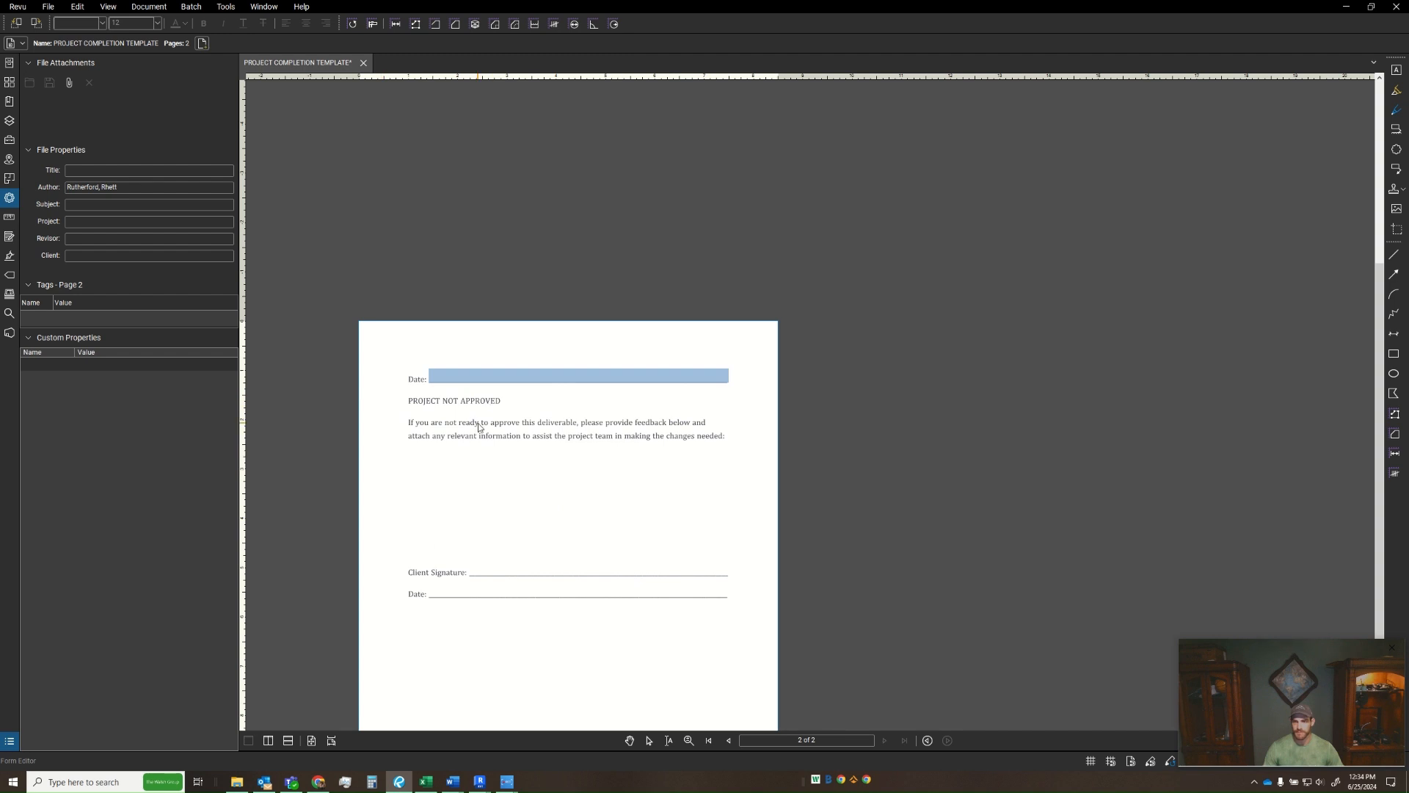
scroll(464, 539, up, 3)
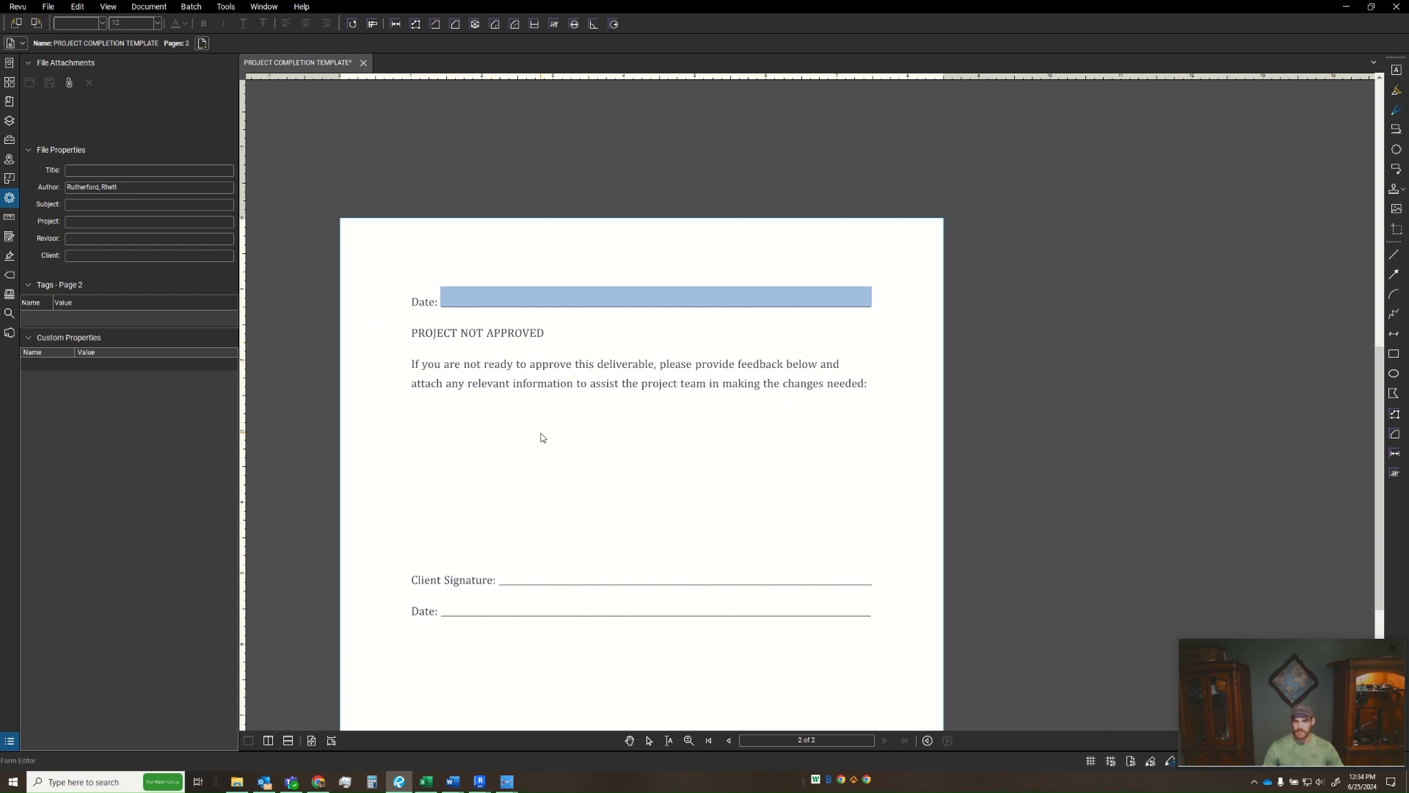
click(481, 305)
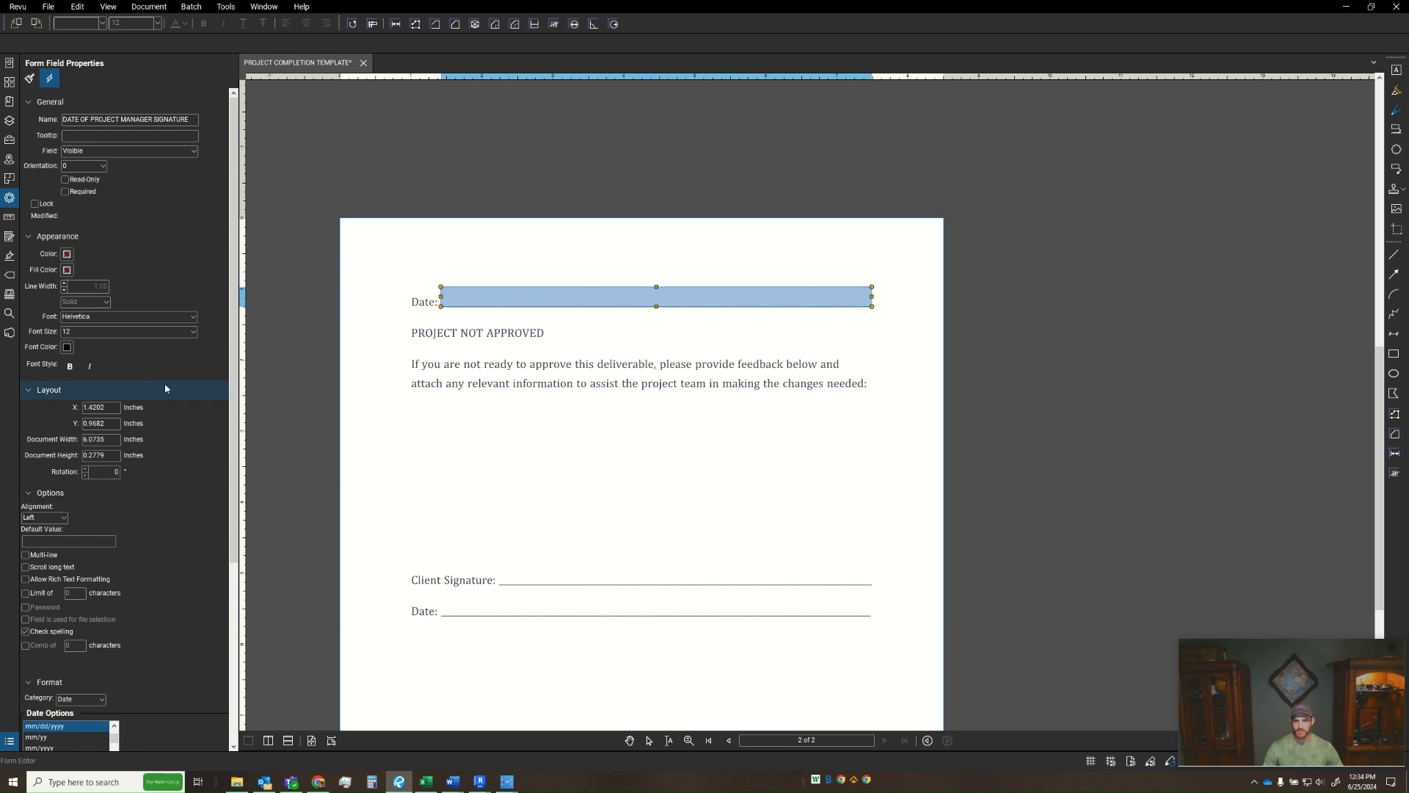
key(Page_Up)
drag(567, 482, 526, 373)
scroll(573, 525, down, 3)
scroll(511, 581, up, 3)
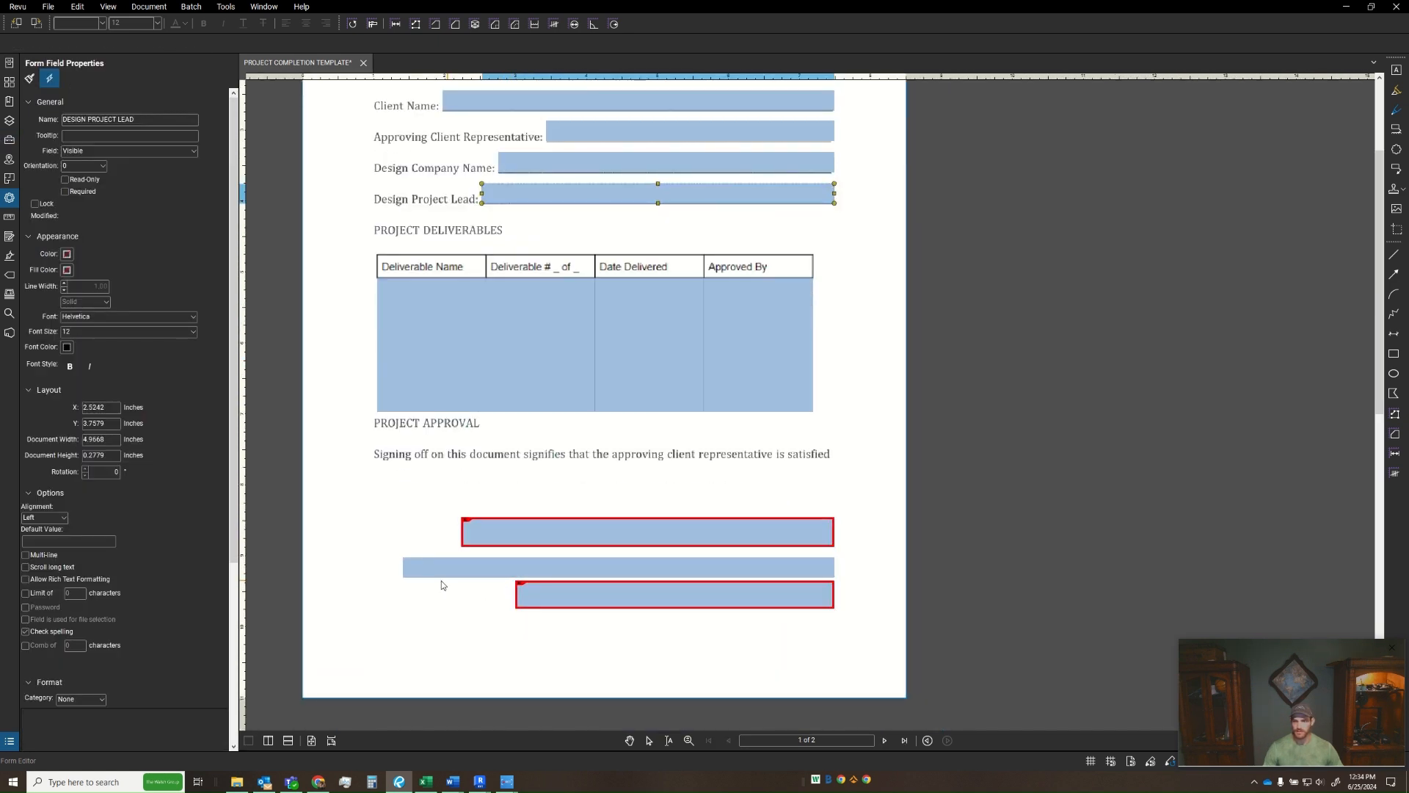
click(452, 574)
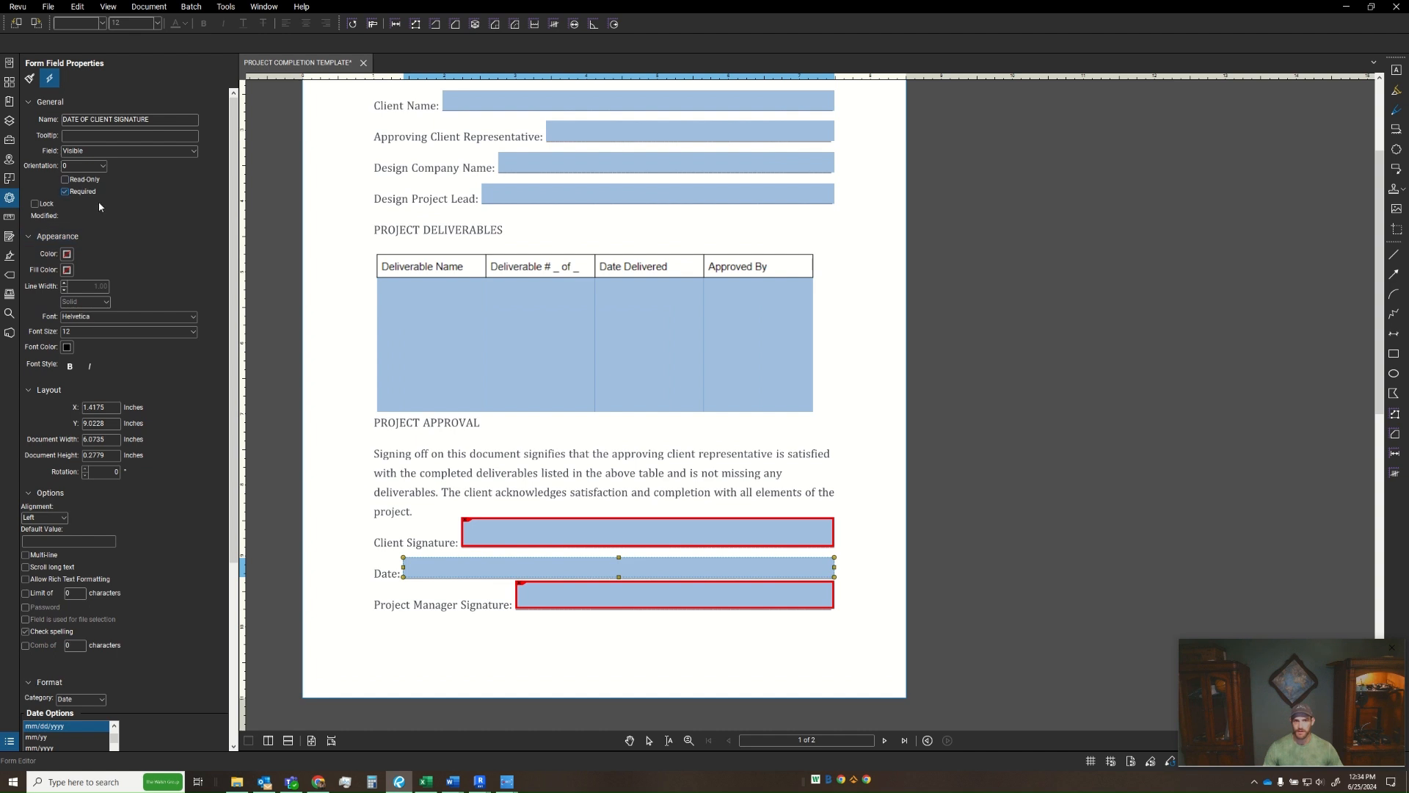
click(504, 580)
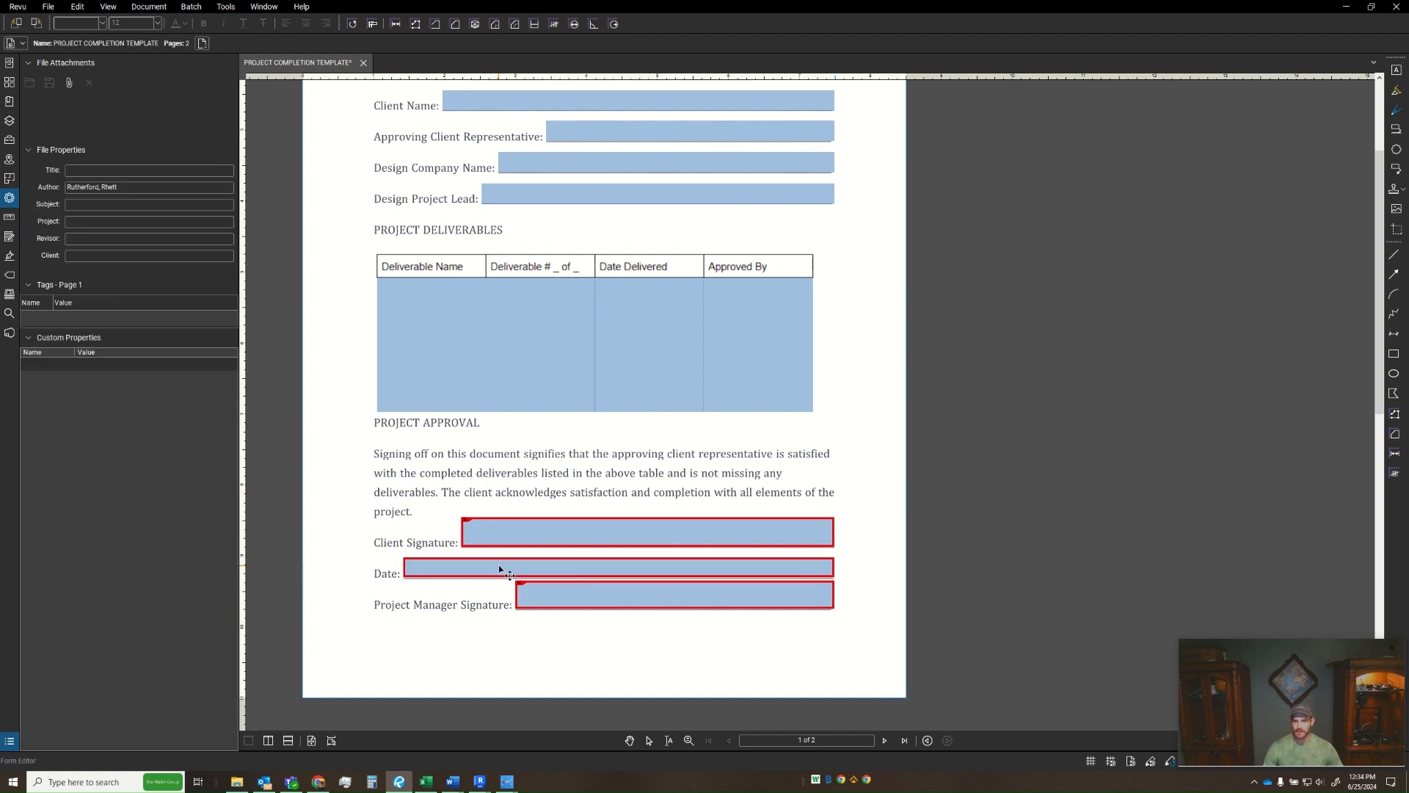
- Copy page 1's client signature and date fields onto page 2's Client Signature line and the Date line below it
click(486, 573)
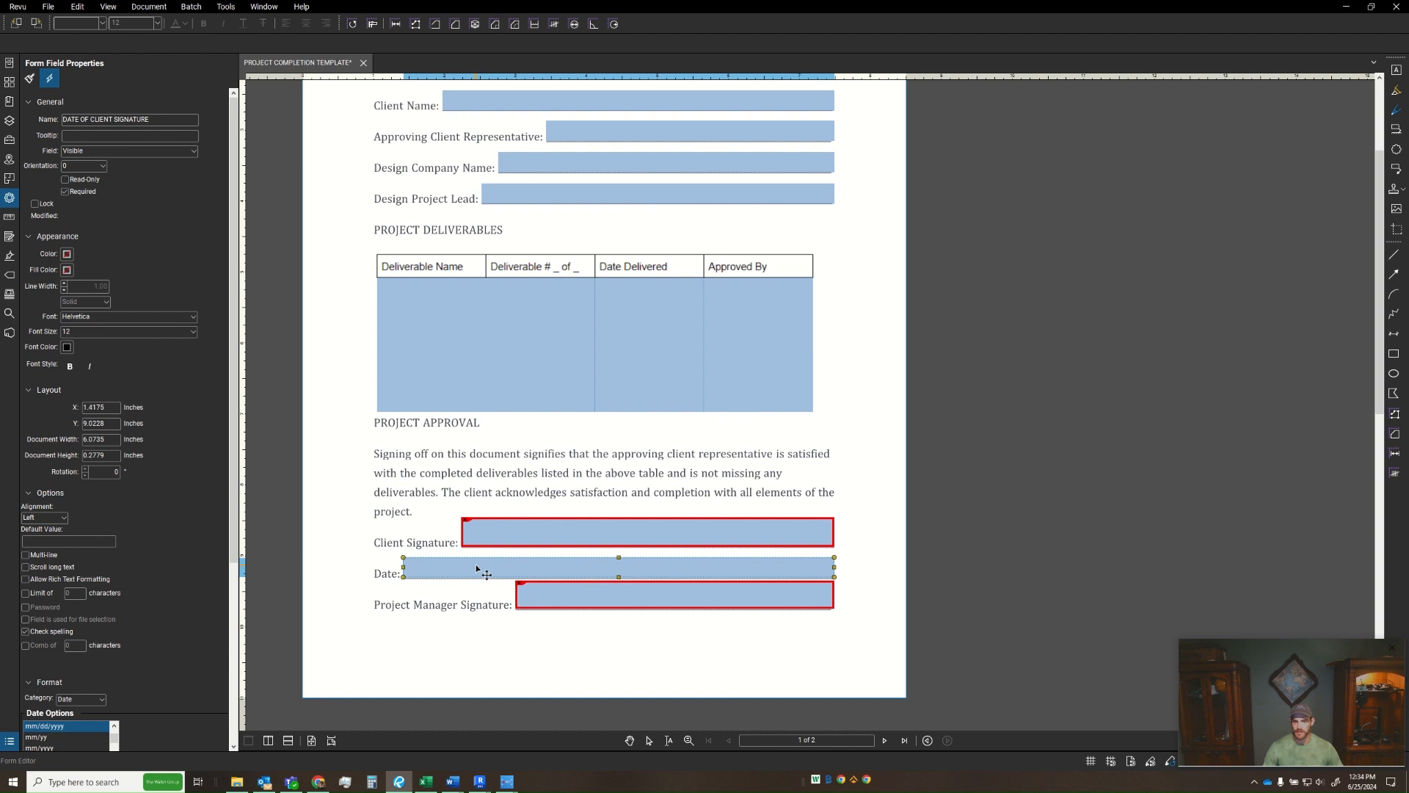
shift+click(491, 539)
key(ctrl+c)
scroll(429, 527, down, 5)
key(ctrl+v)
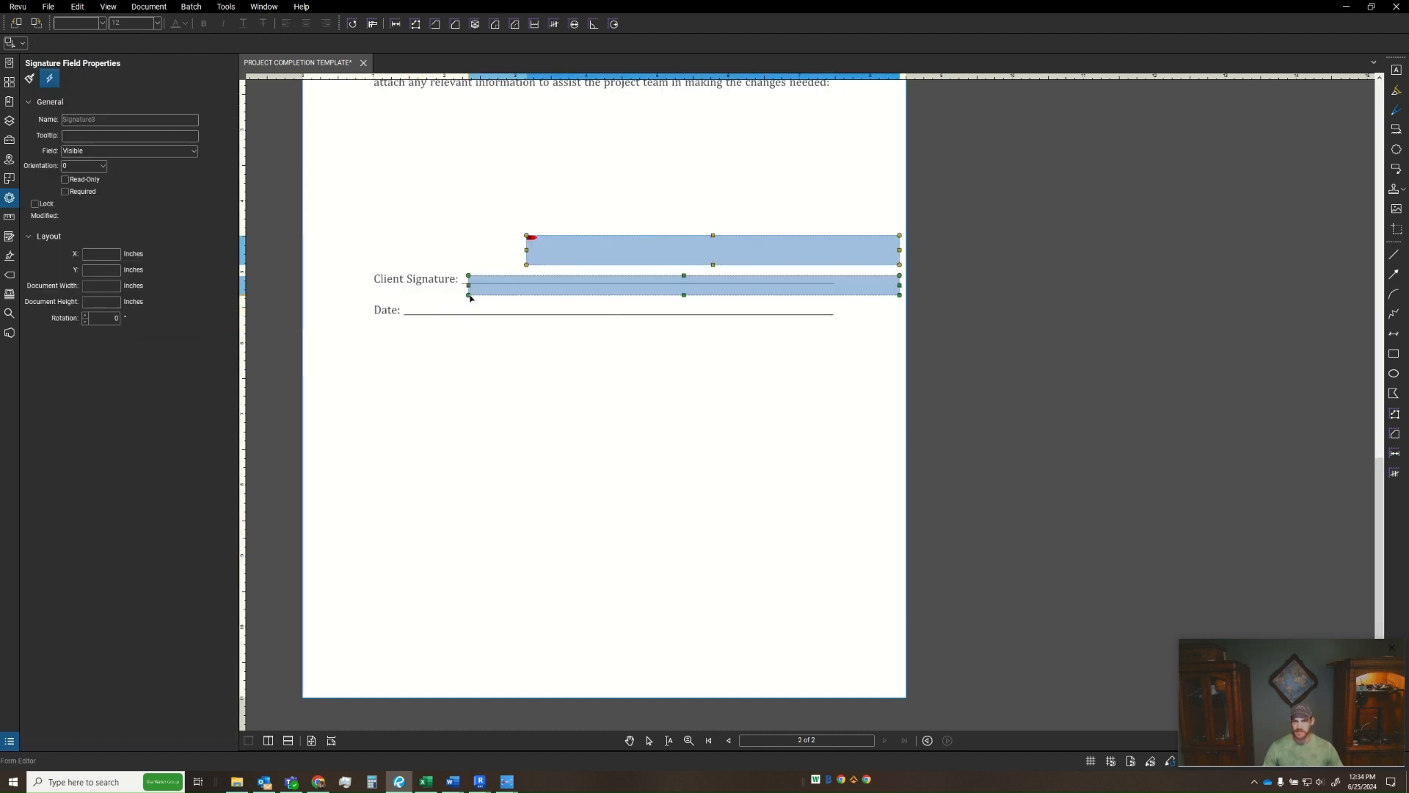
drag(488, 286, 425, 306)
drag(488, 386, 554, 560)
scroll(541, 299, up, 1)
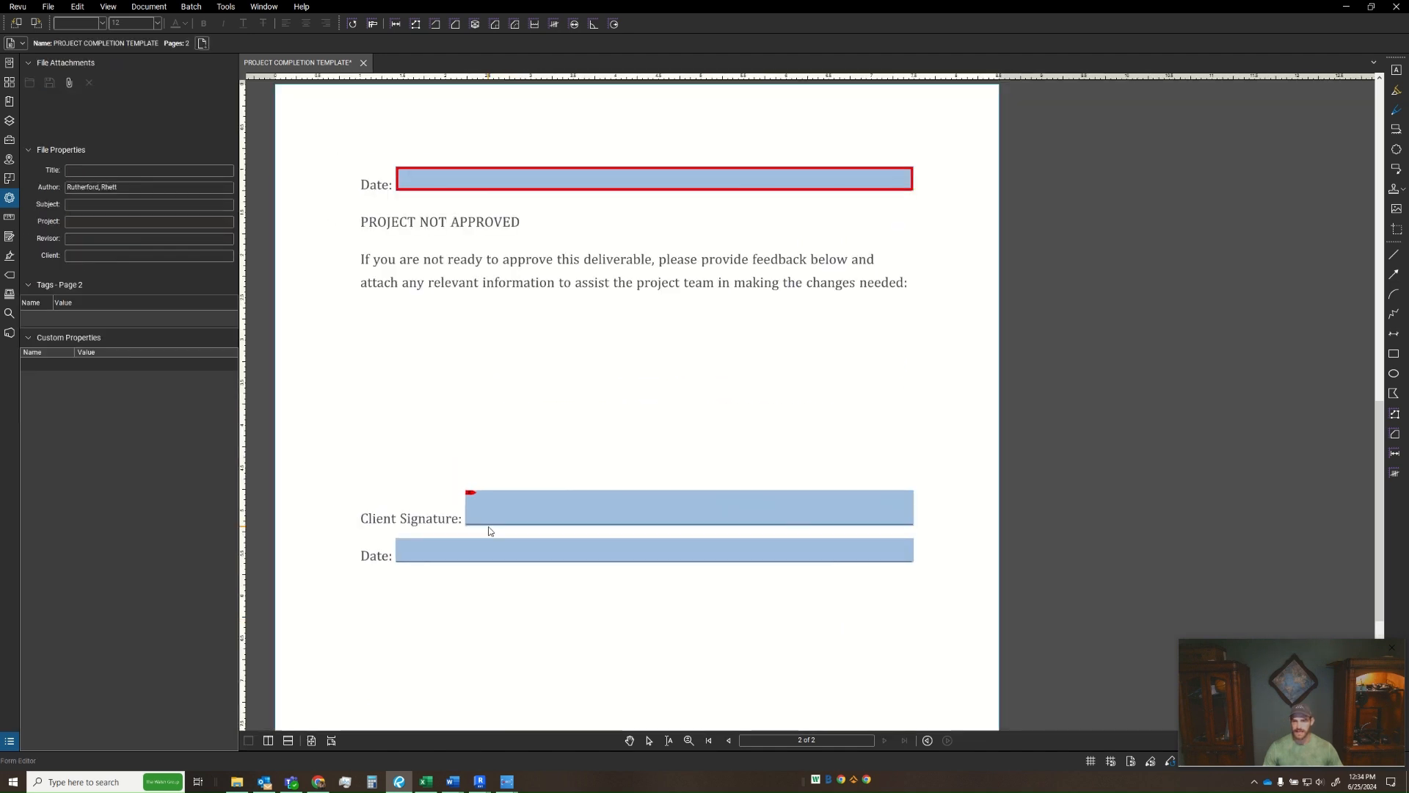
click(508, 521)
click(511, 554)
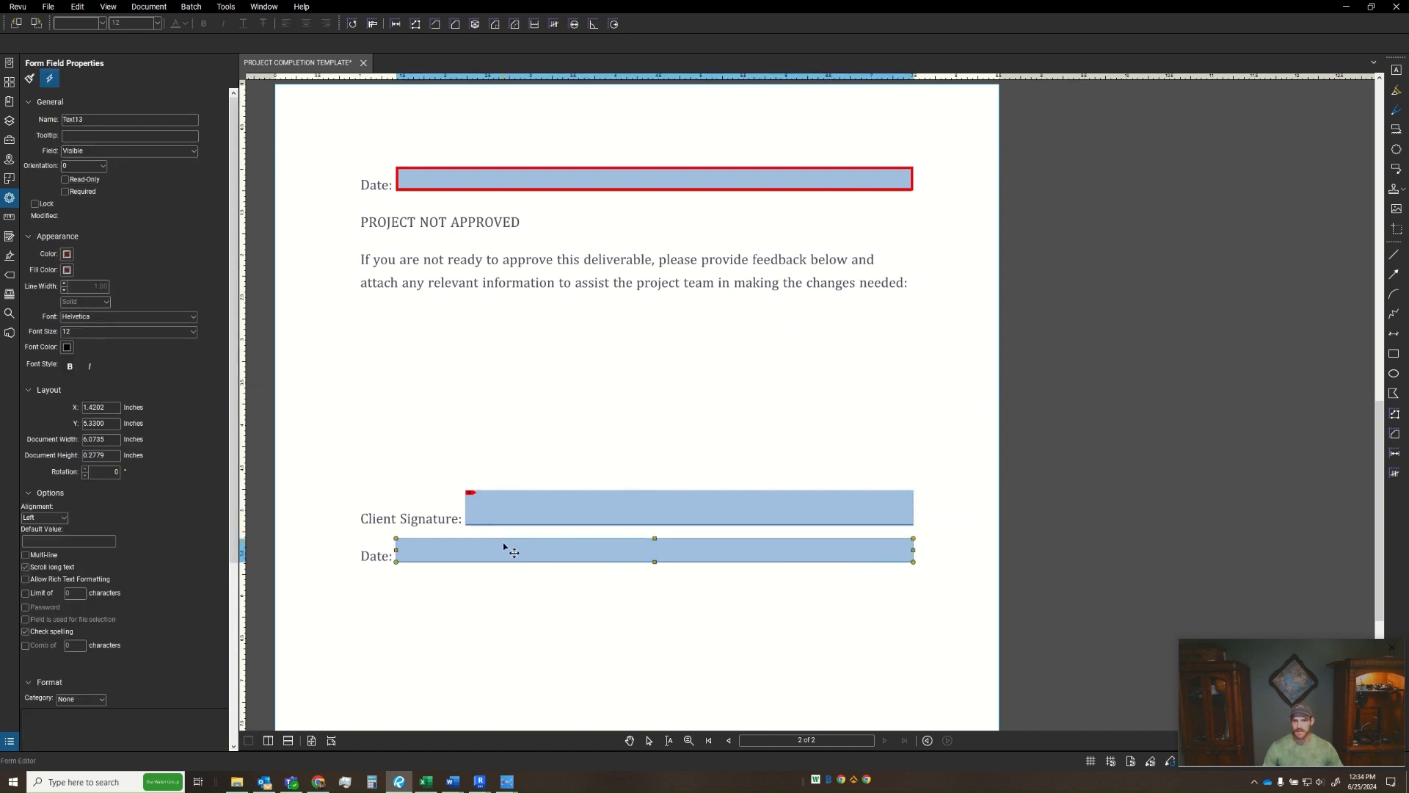
click(524, 518)
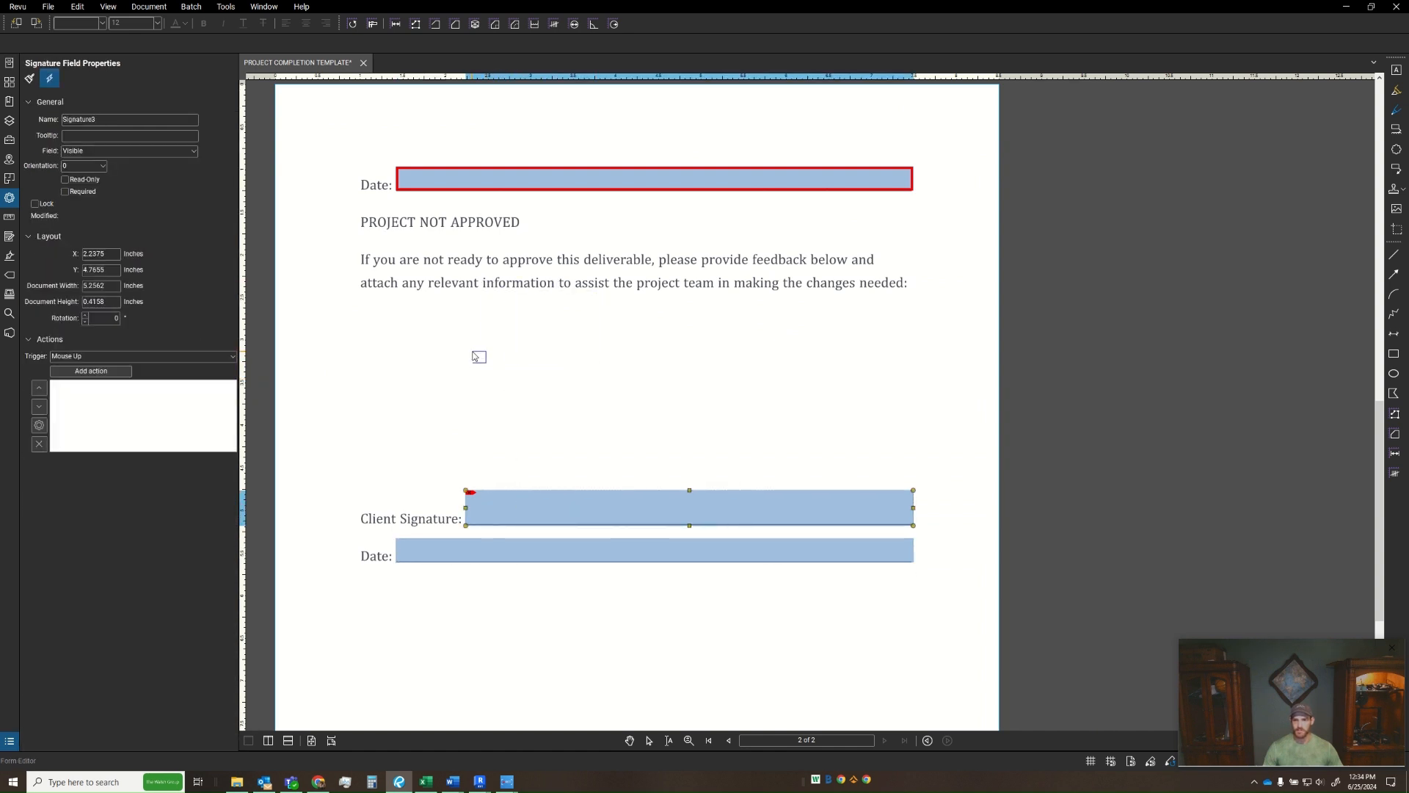
click(526, 362)
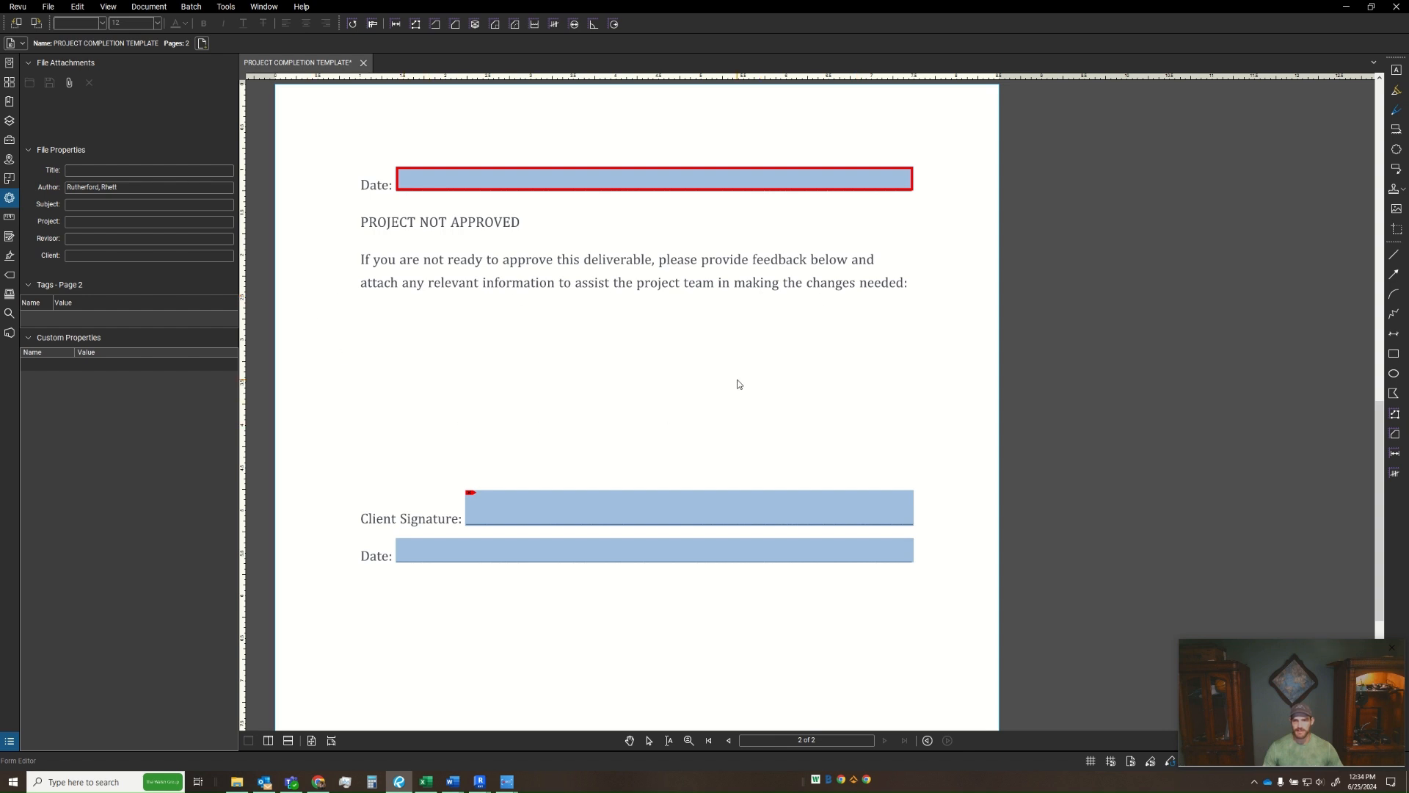
- Place a text field about 6.5 by 2.3 inches in page 2's blank feedback area, ending just above the client signature field
scroll(749, 313, up, 1)
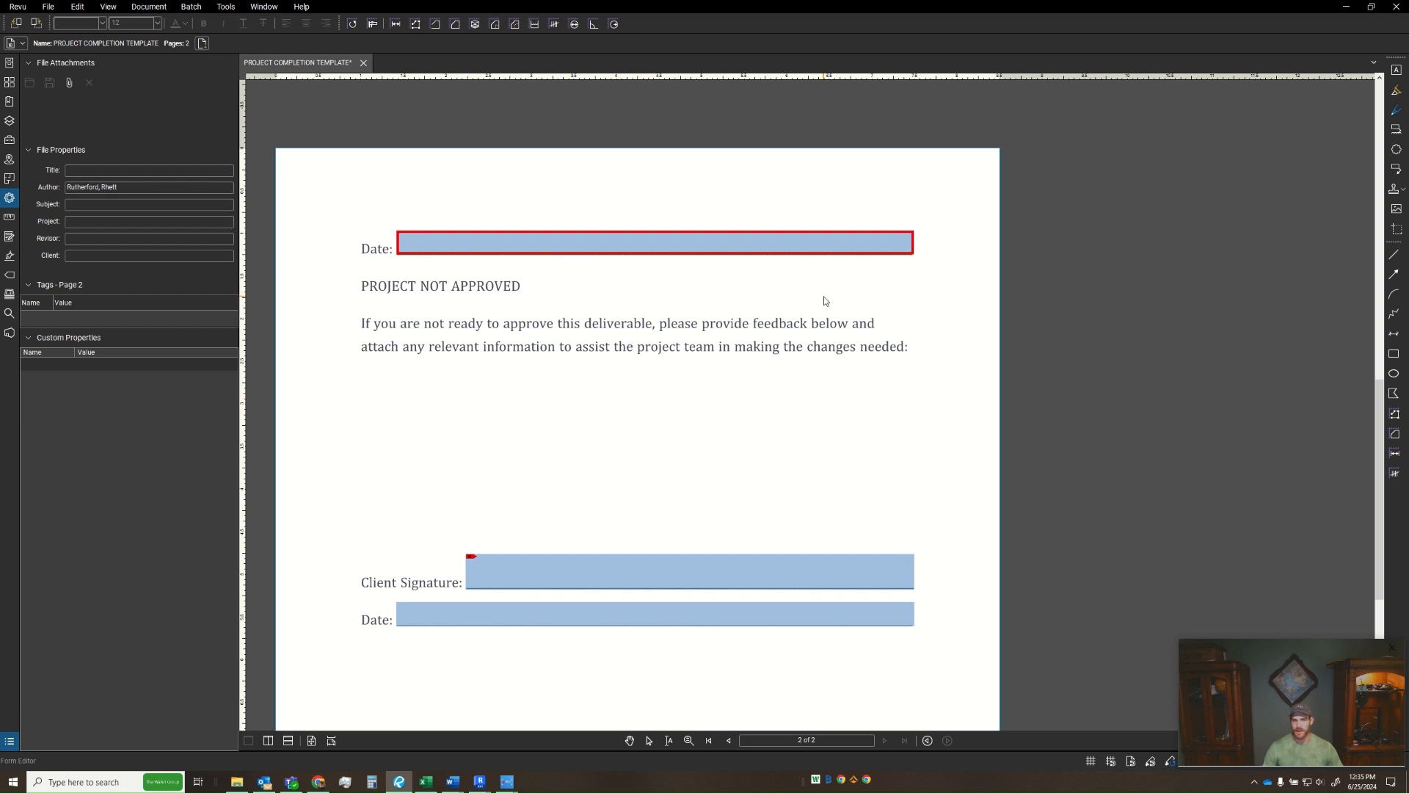
click(9, 236)
click(31, 82)
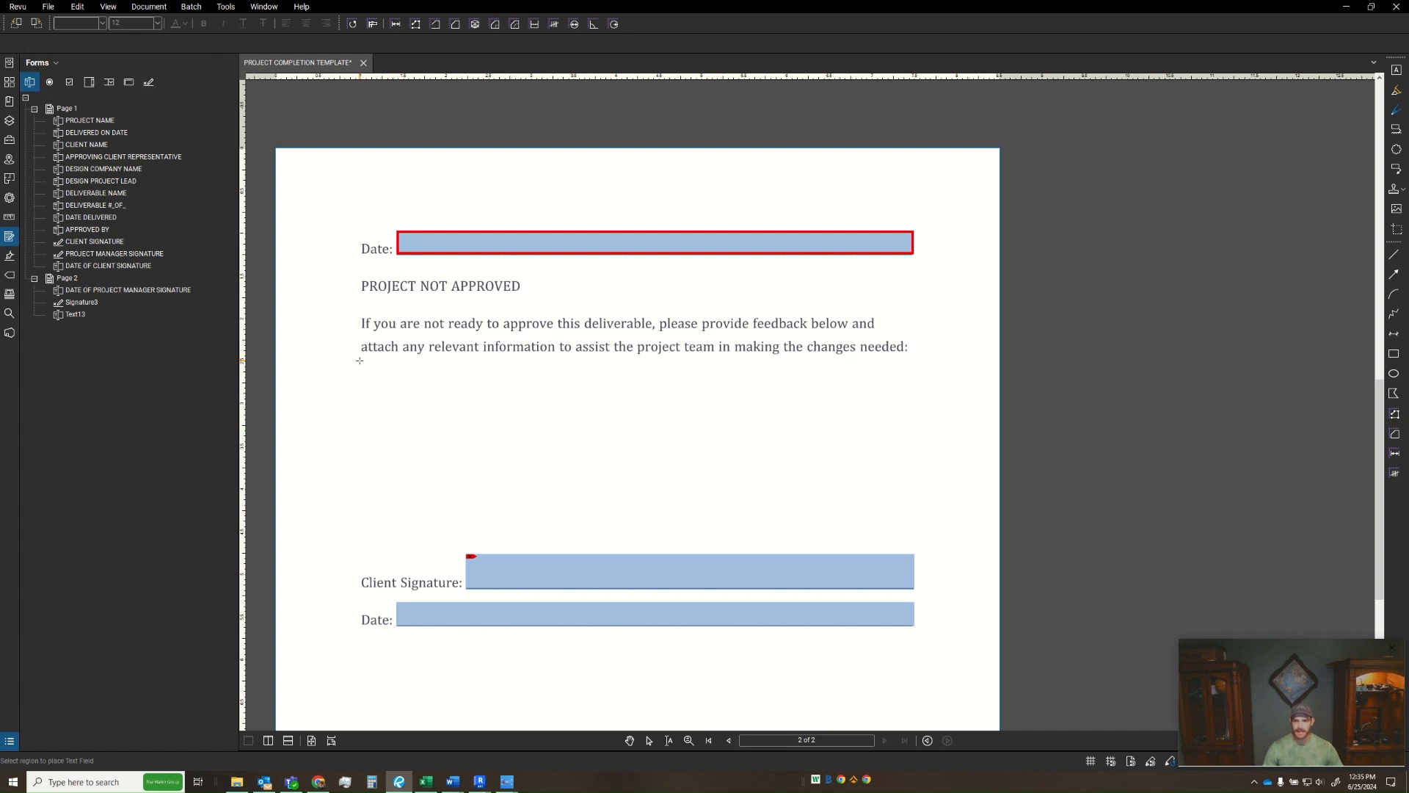
drag(360, 353, 913, 554)
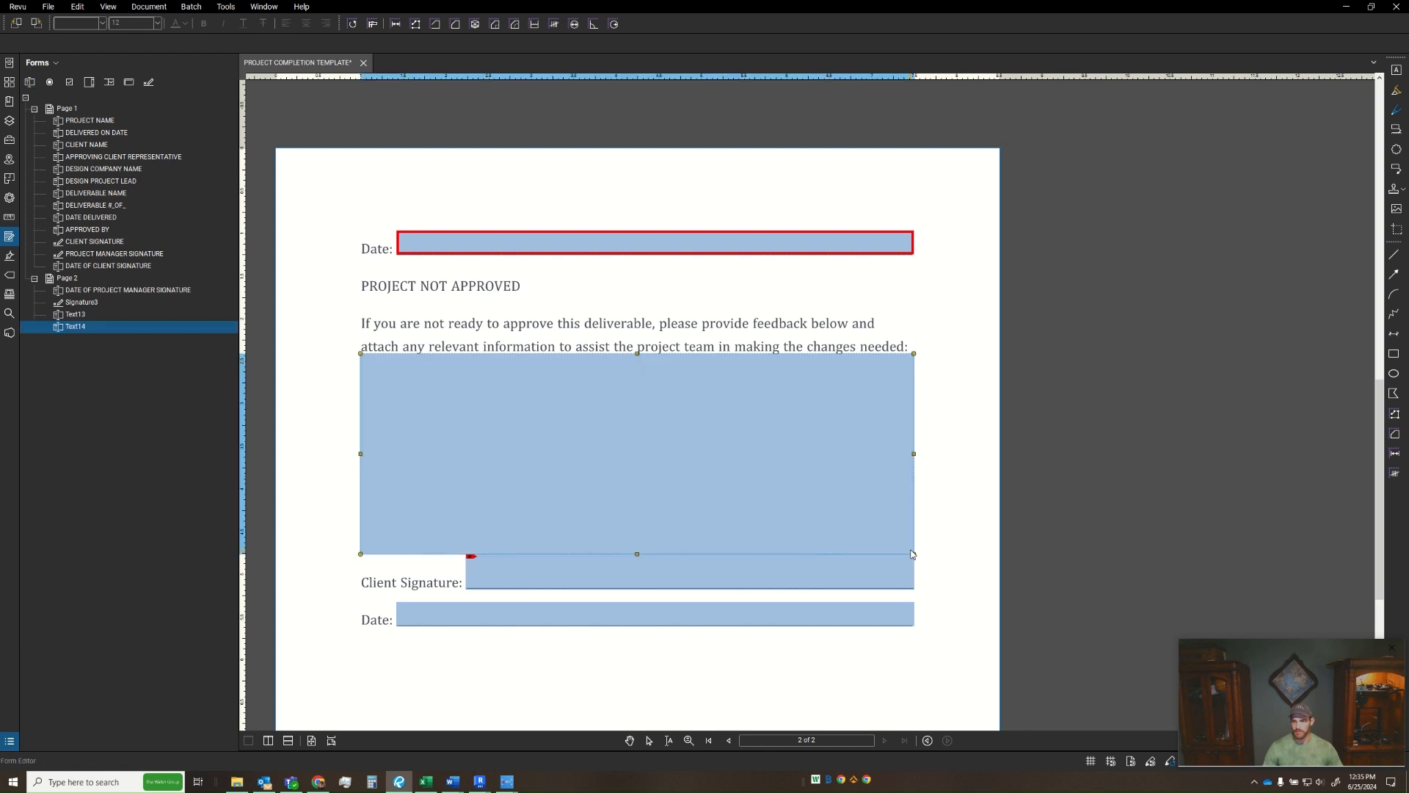
scroll(680, 551, up, 3)
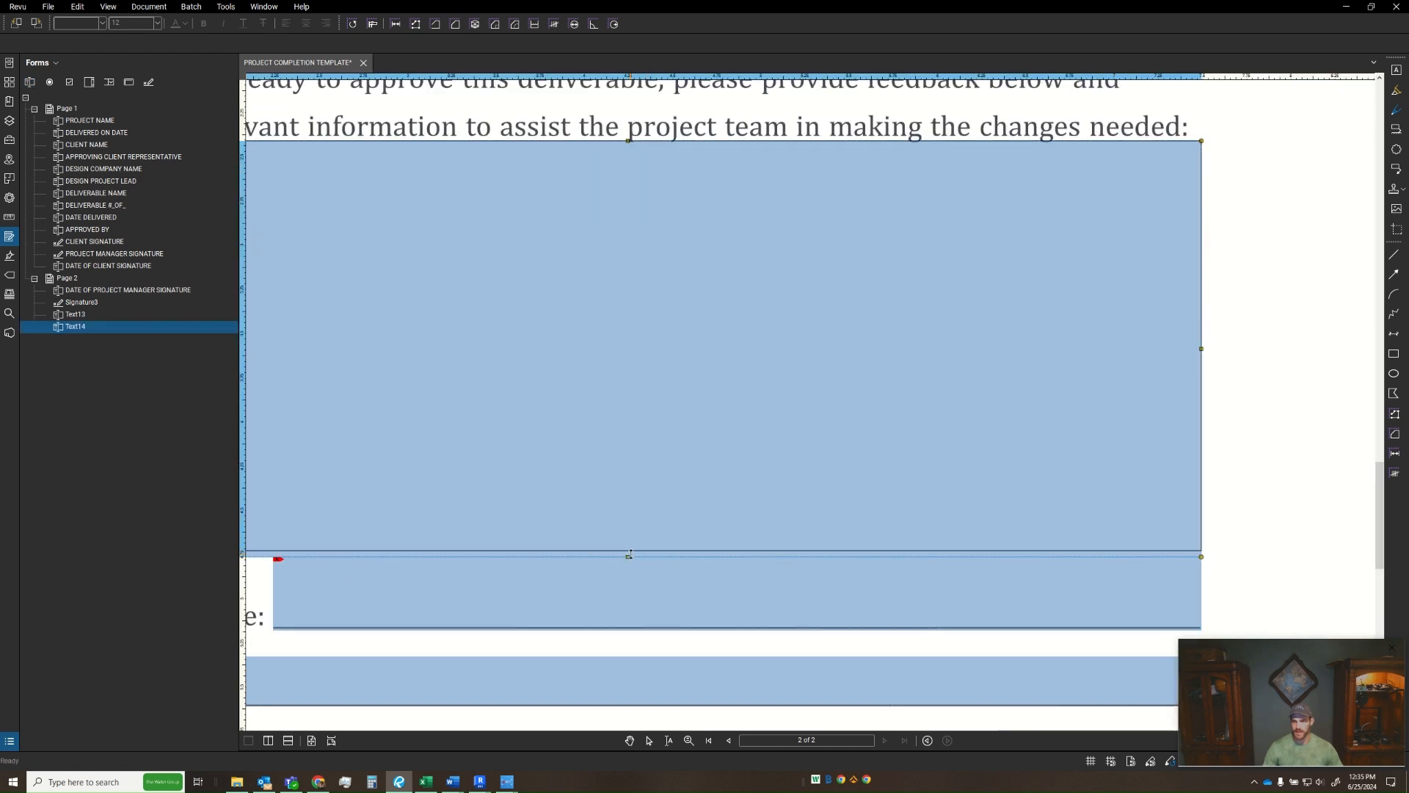
scroll(540, 502, down, 3)
drag(378, 372, 433, 415)
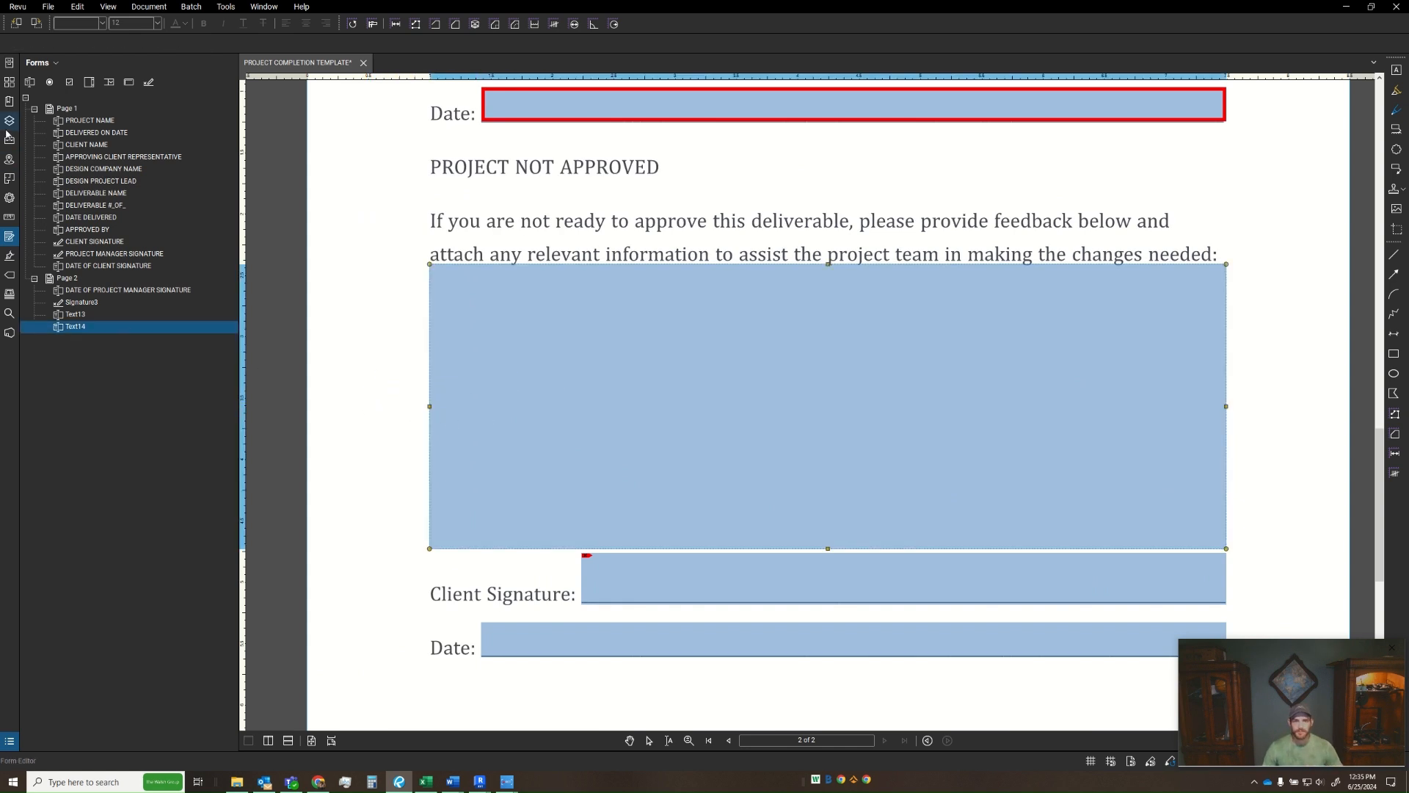
- Name the feedback field REJECTION COMMENTS and allow multi-line text in it without scrolling long text
click(9, 198)
double_click(93, 120)
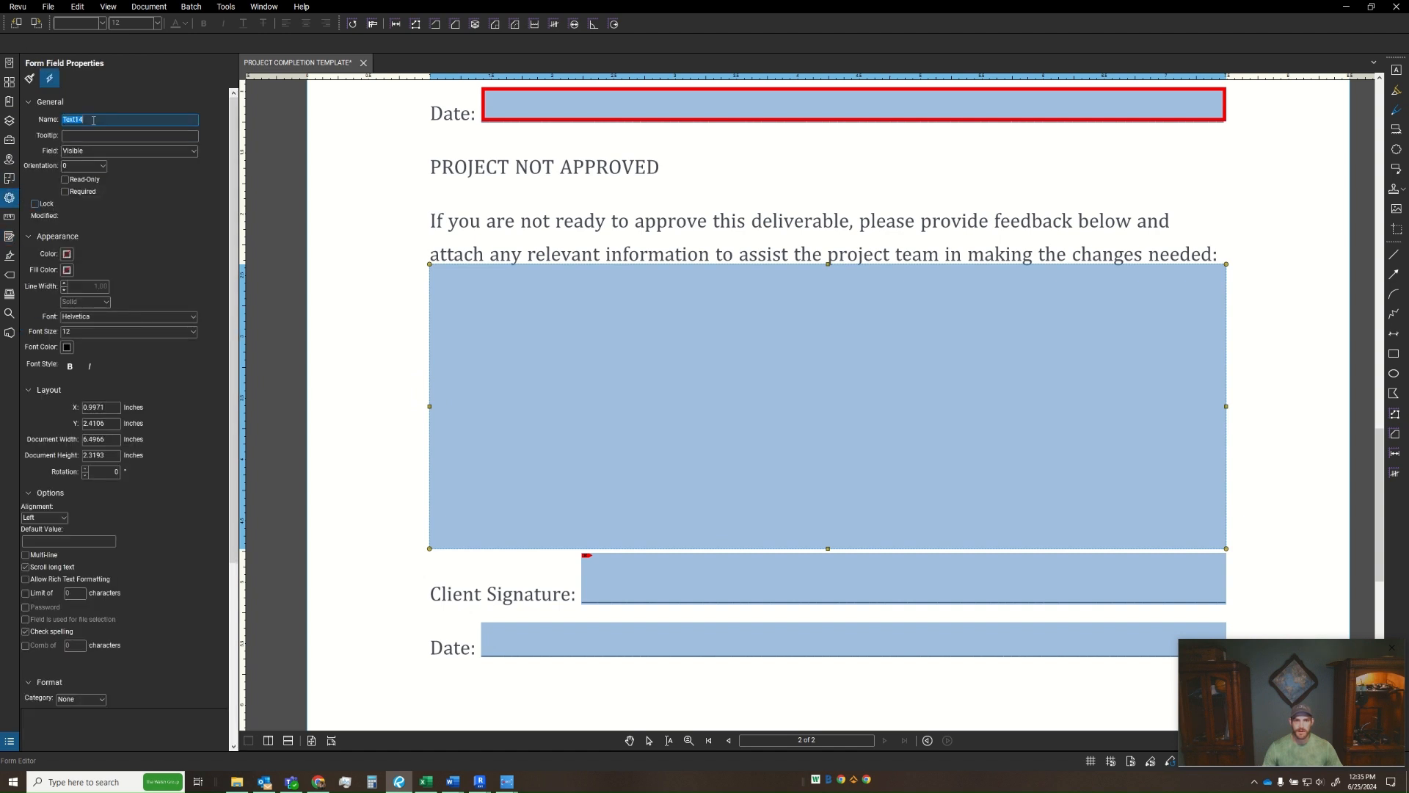
text(REJE)
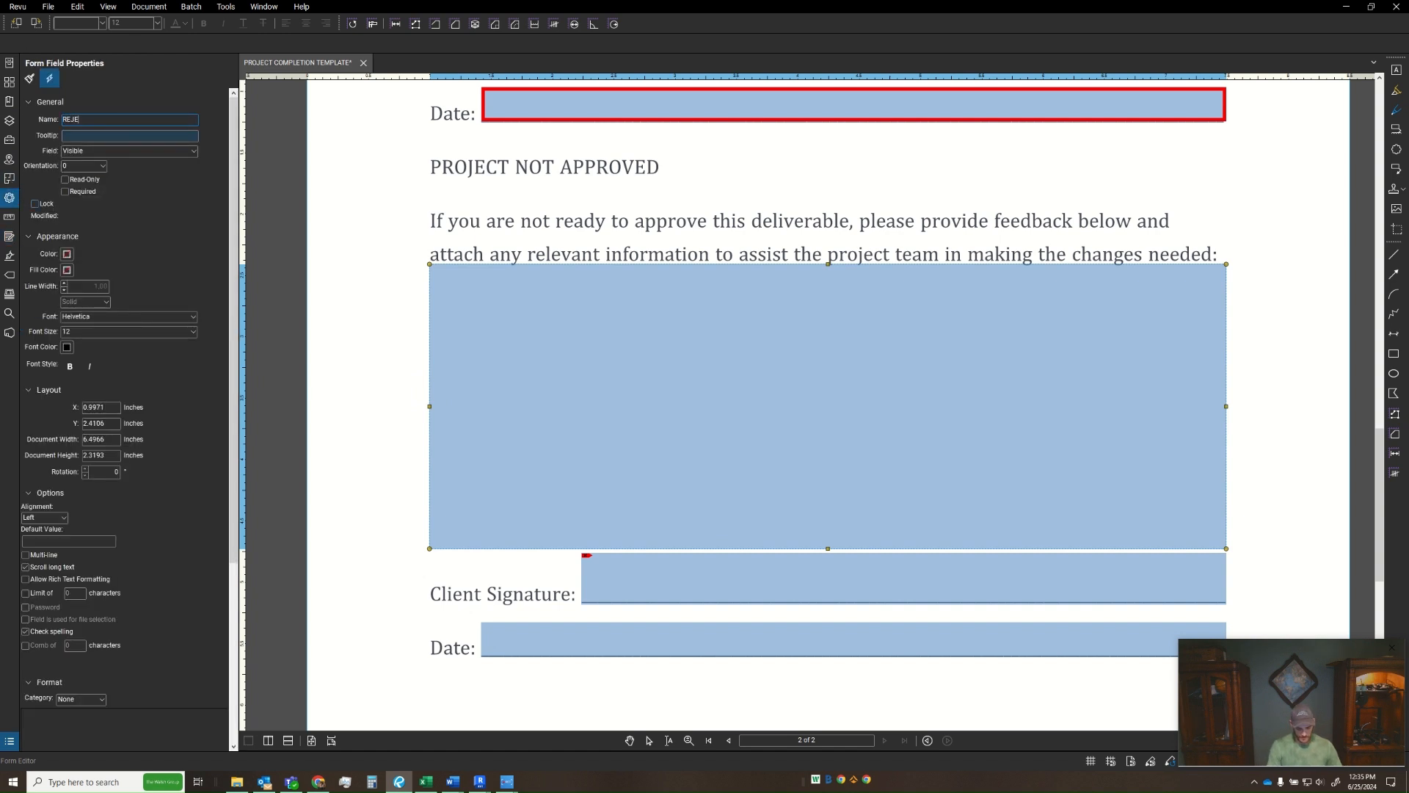
text(CTION COMMENTS)
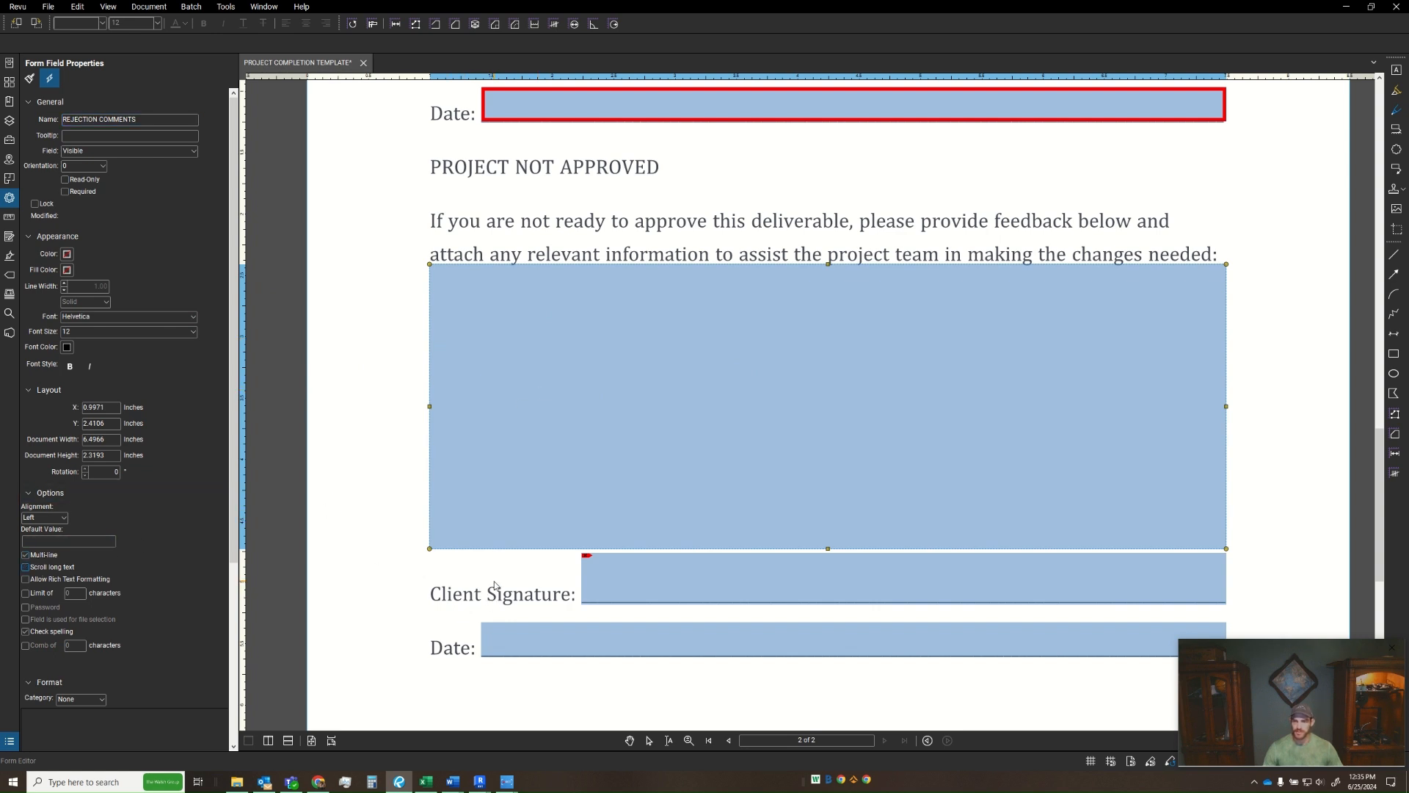
- Rename page 2's client signature field REJECTED CLIENT SIGNATURE and the date field below it DATE OF REJECTED CLIENT SIGNATURE
click(694, 602)
double_click(99, 119)
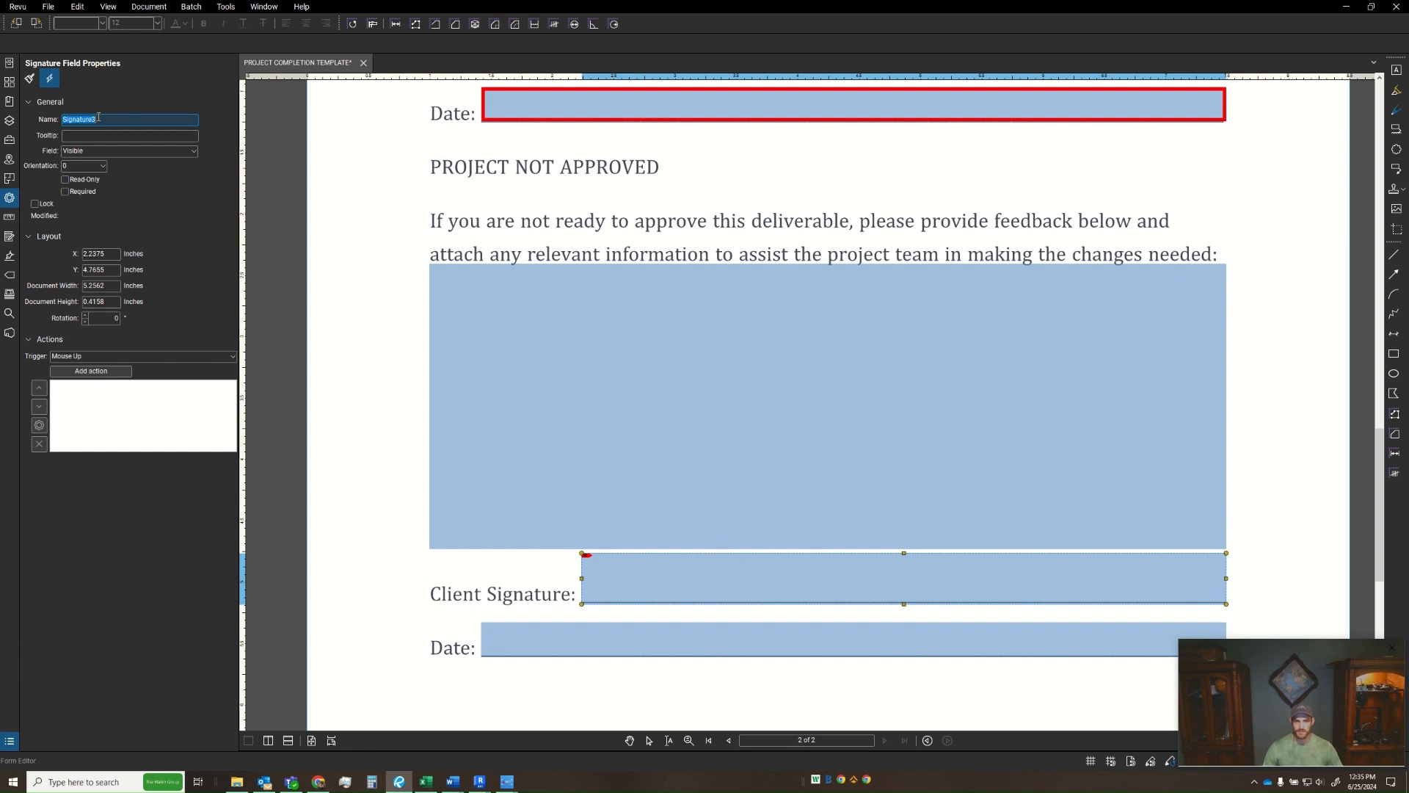
text(REJECTED CLIENT SIGNATURE)
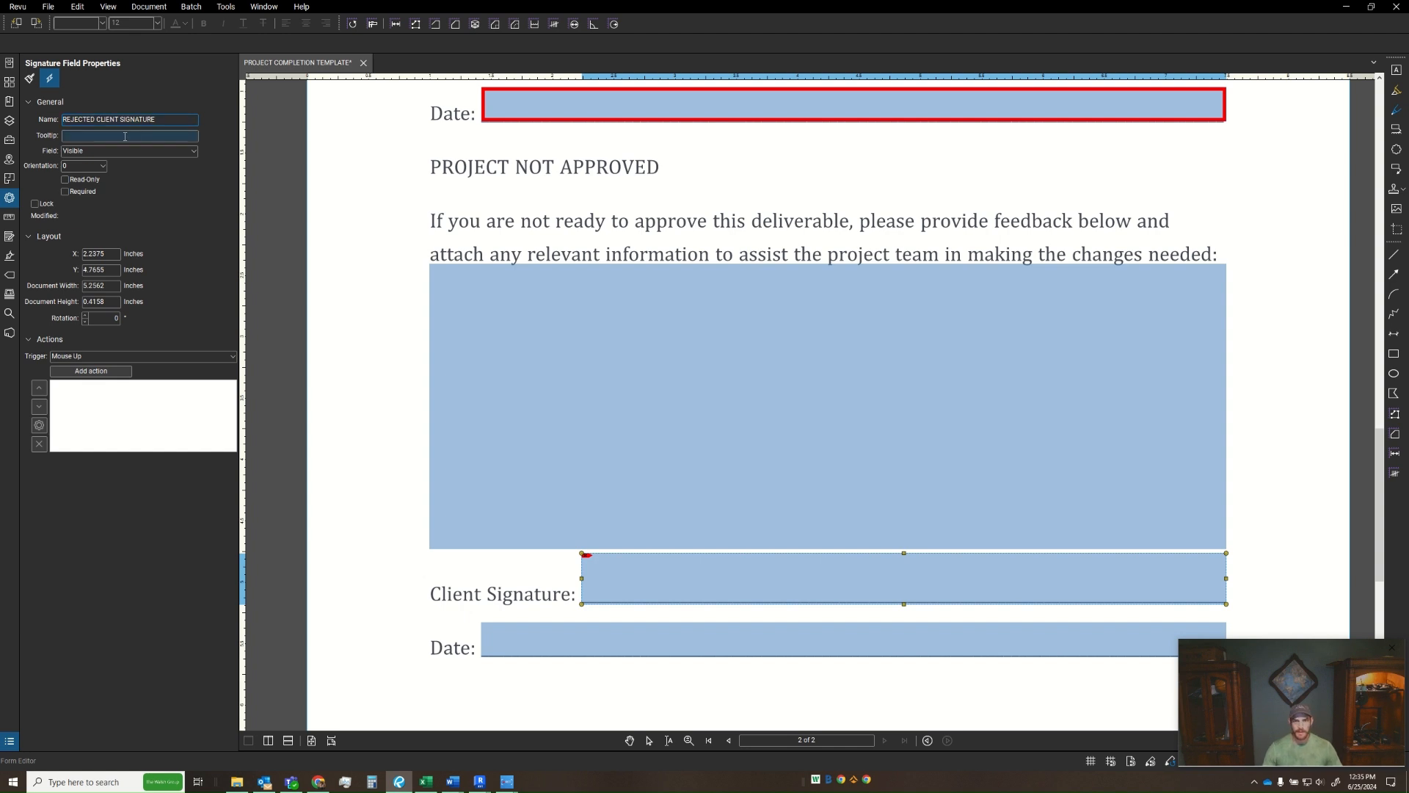
key(Return)
mouse_move(367, 444)
mouse_down()
mouse_move(608, 604)
mouse_move(434, 620)
mouse_move(525, 659)
mouse_up()
click(524, 659)
double_click(104, 121)
text(DATE OF REJECTED CLIENT SIGNATURE)
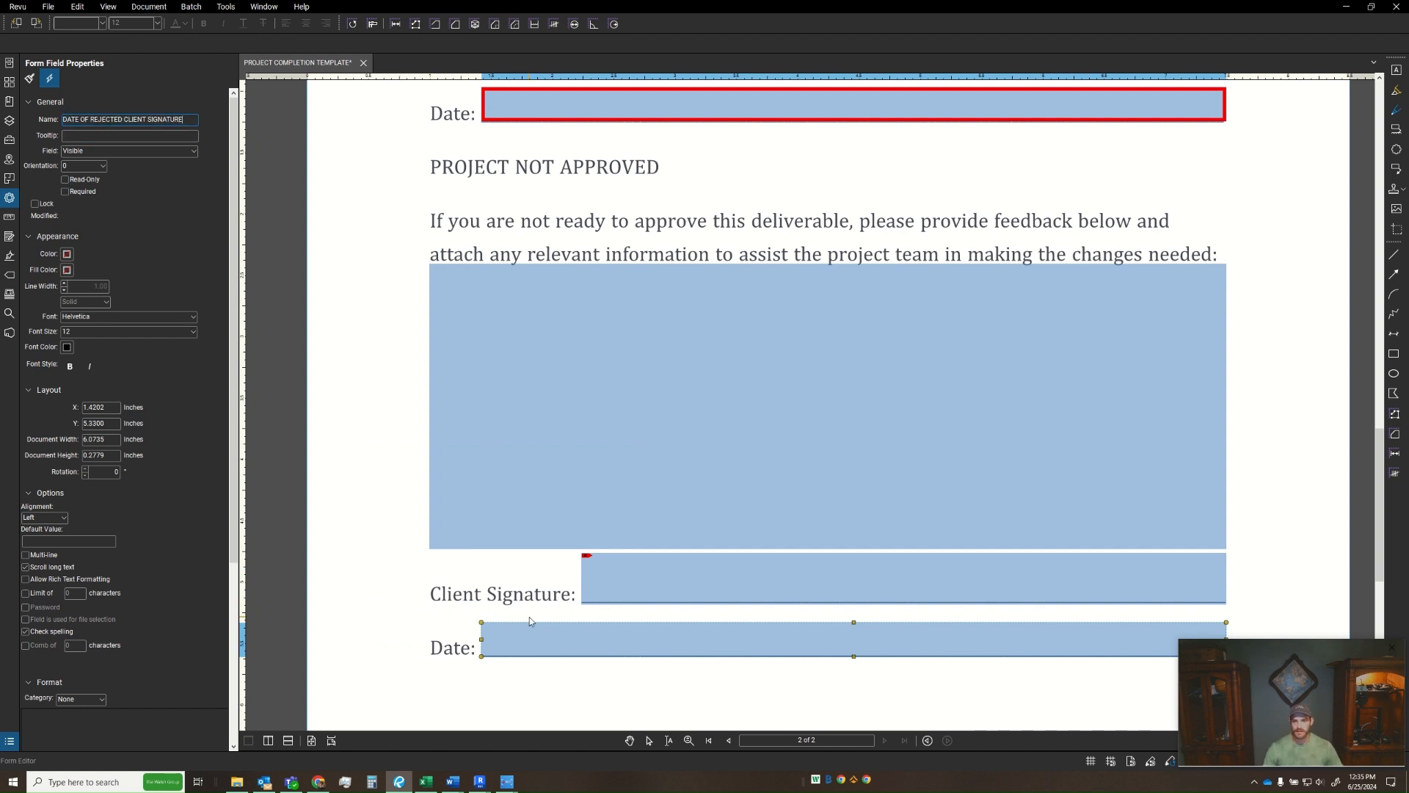
- Check the properties of page 2's rejected client signature field and the rejection comments field
click(598, 589)
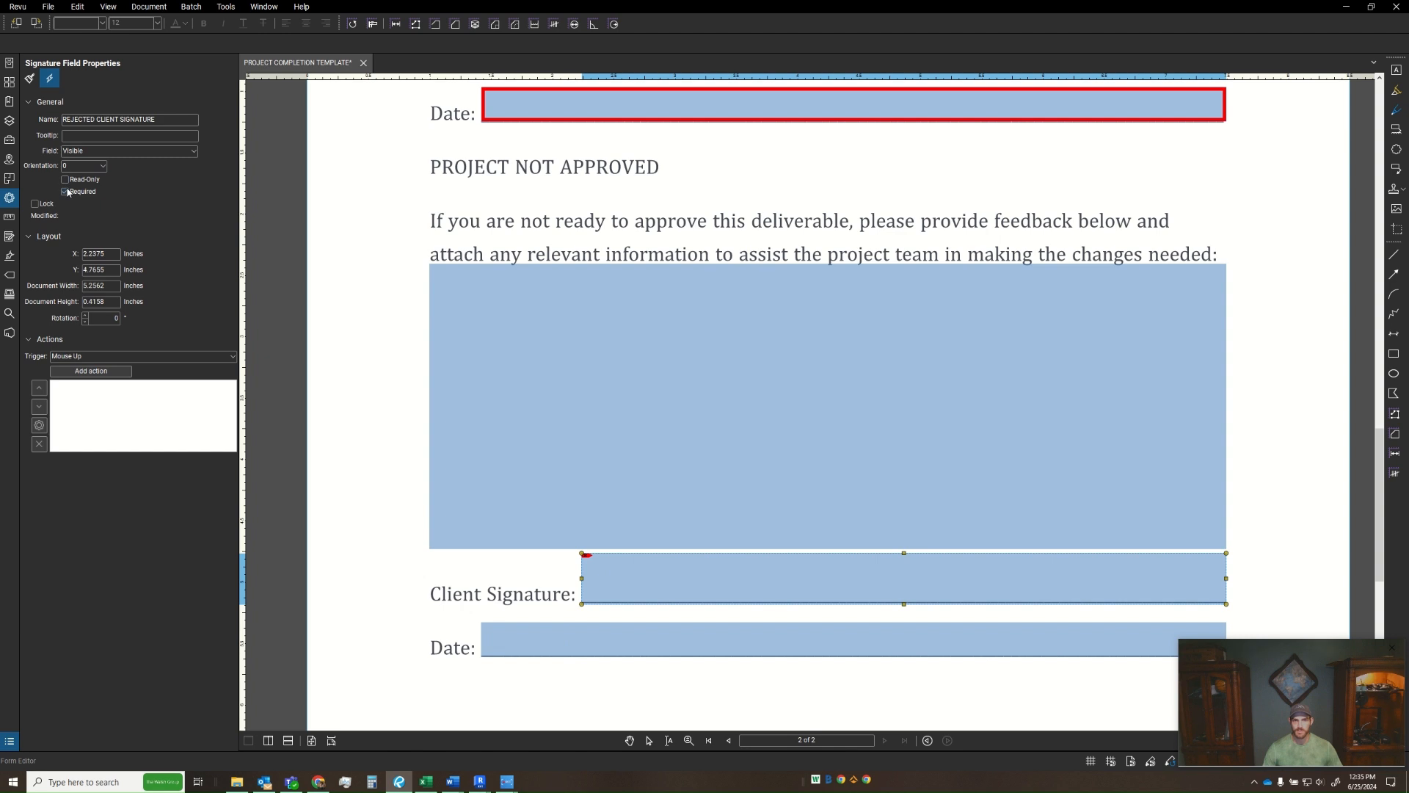
mouse_move(392, 376)
mouse_down()
mouse_move(513, 527)
mouse_move(541, 464)
mouse_up()
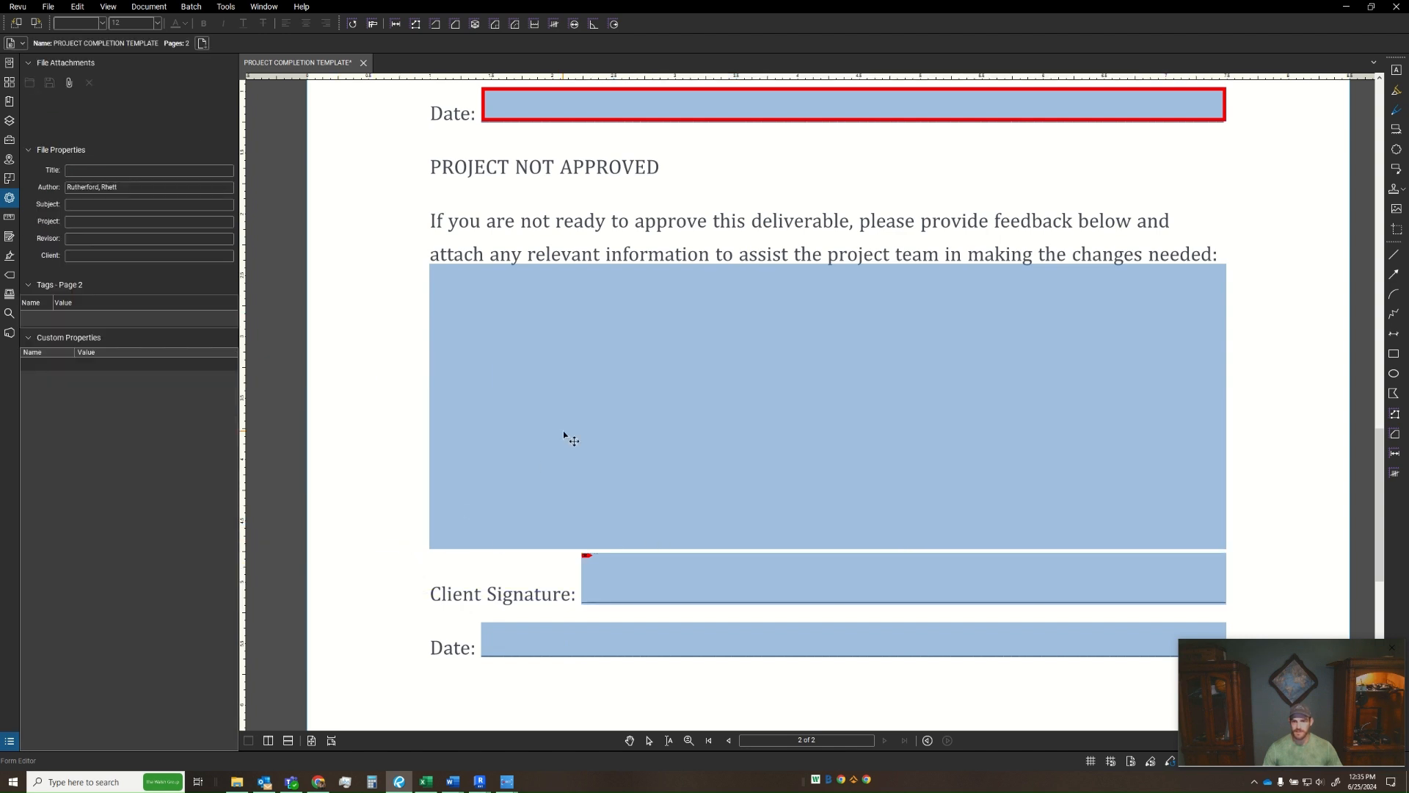
scroll(651, 645, down, 1)
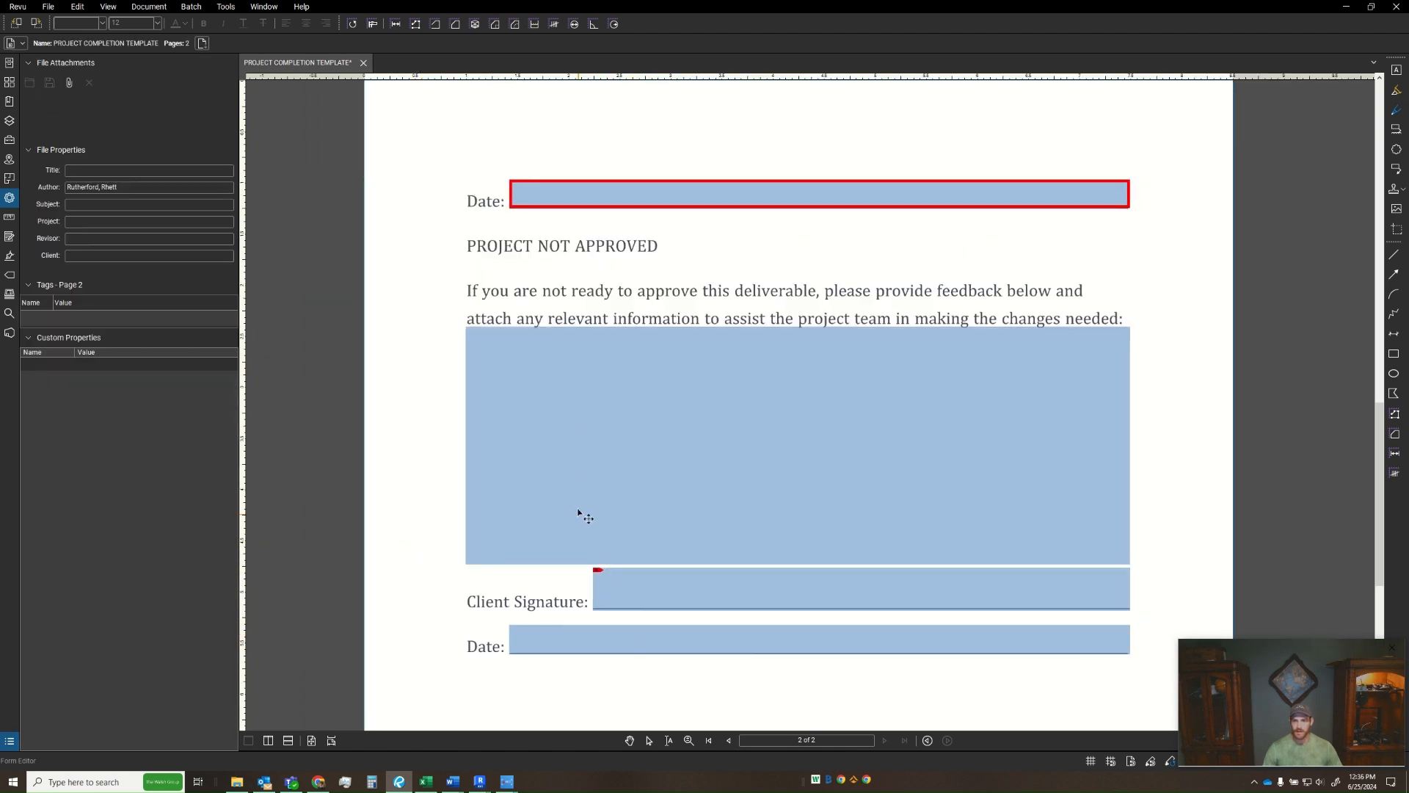
click(582, 504)
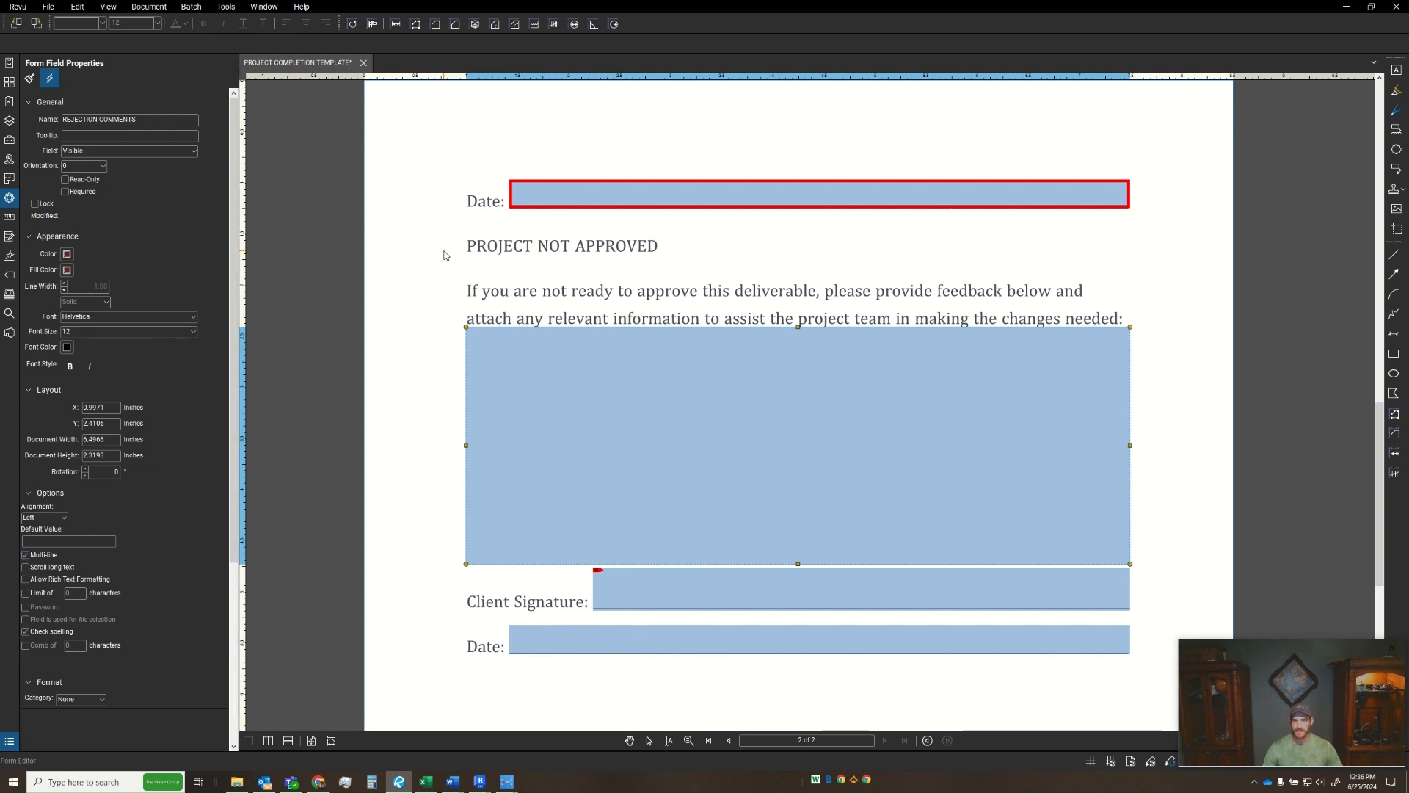
click(9, 236)
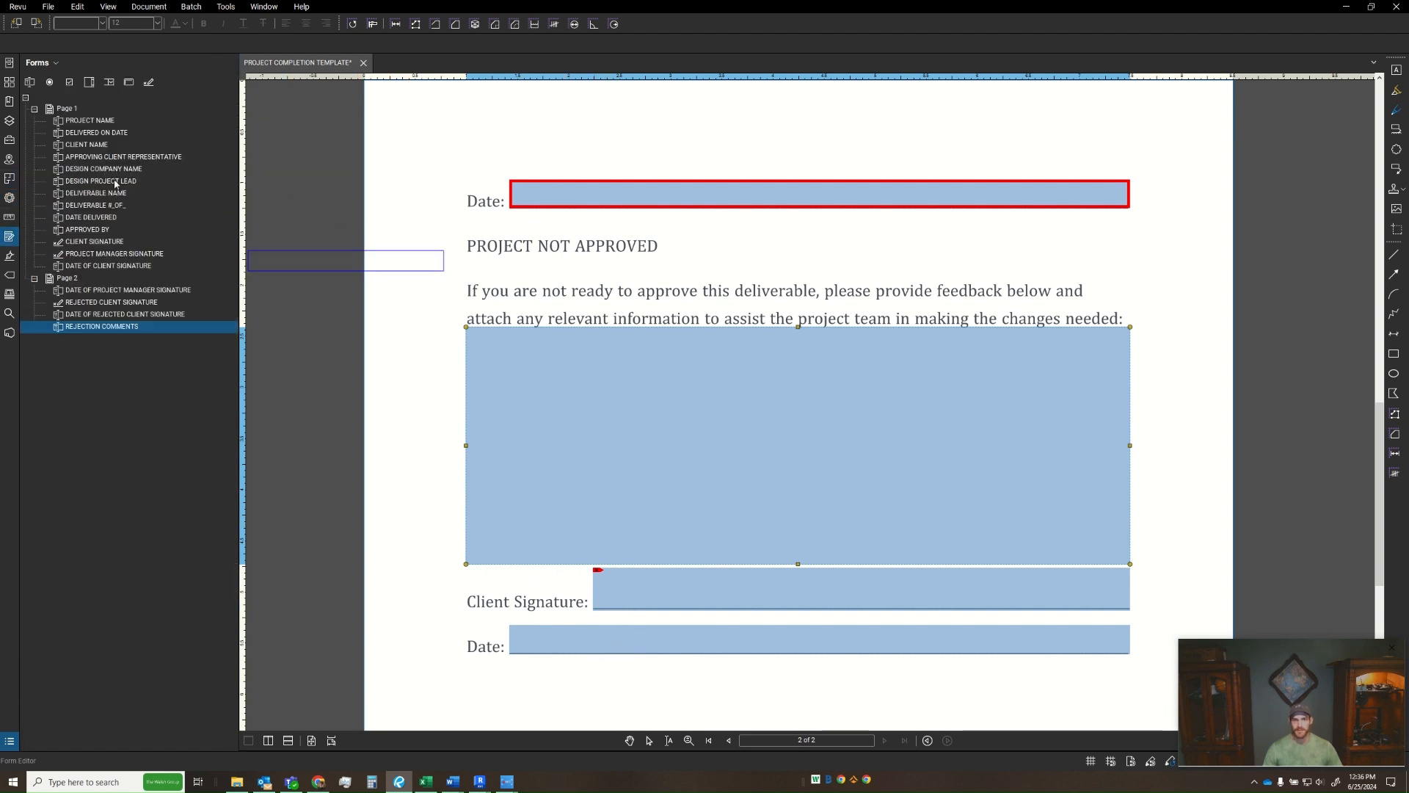
click(88, 120)
key(ctrl+a)
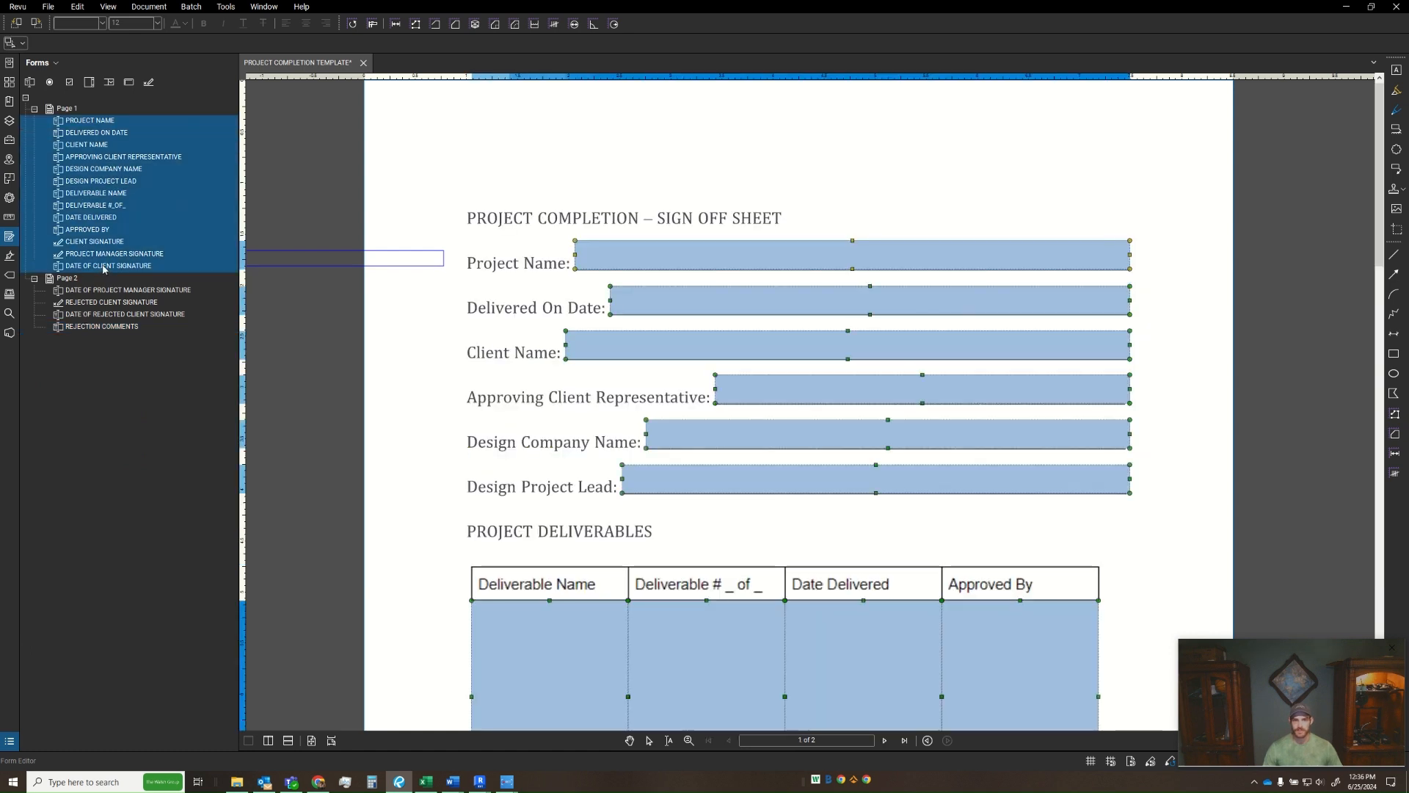
click(8, 197)
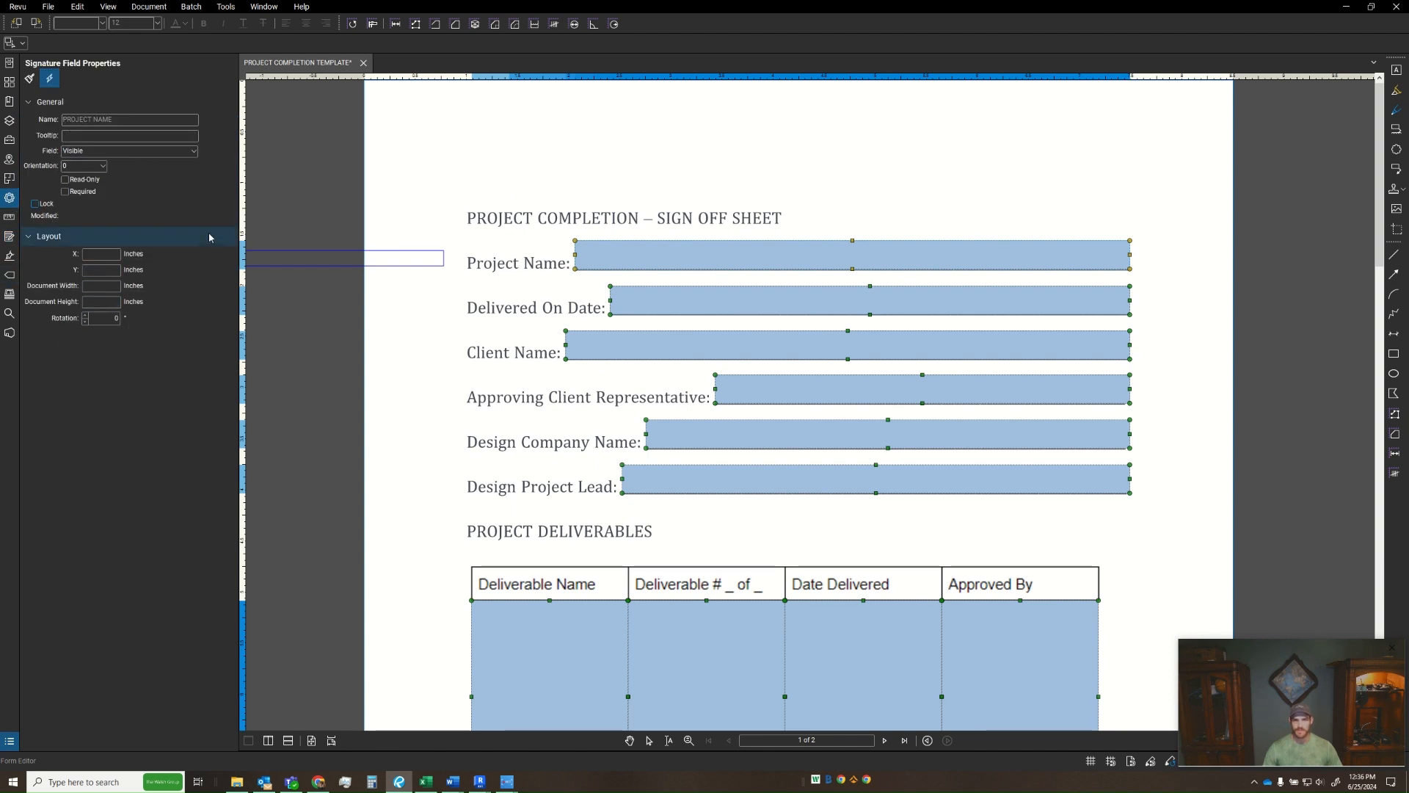
click(455, 373)
- Set the font of the six page 1 header fields, Project Name through Design Project Lead, to Century Gothic, size 10
scroll(632, 325, down, 3)
drag(814, 221, 671, 458)
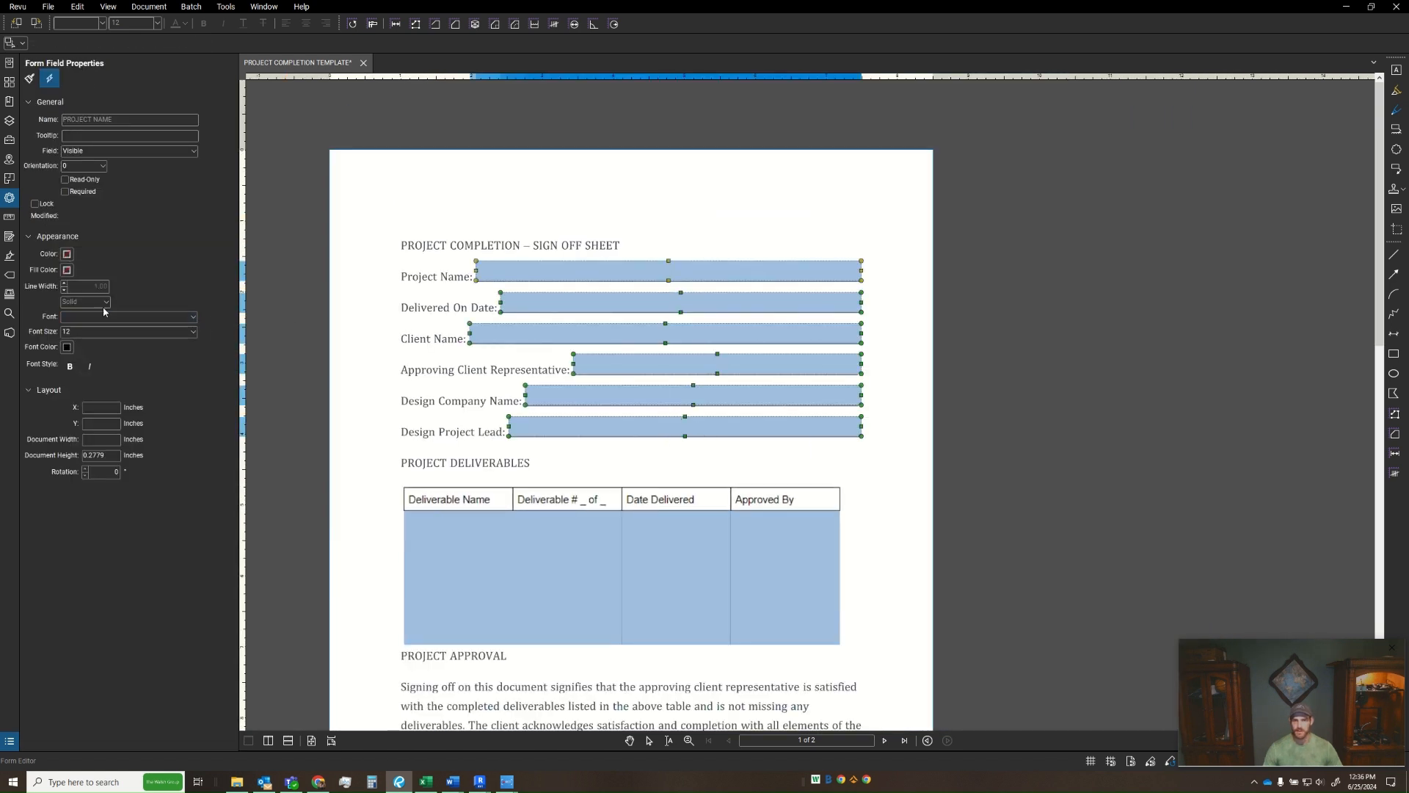
click(192, 317)
scroll(143, 381, down, 12)
click(131, 392)
click(191, 318)
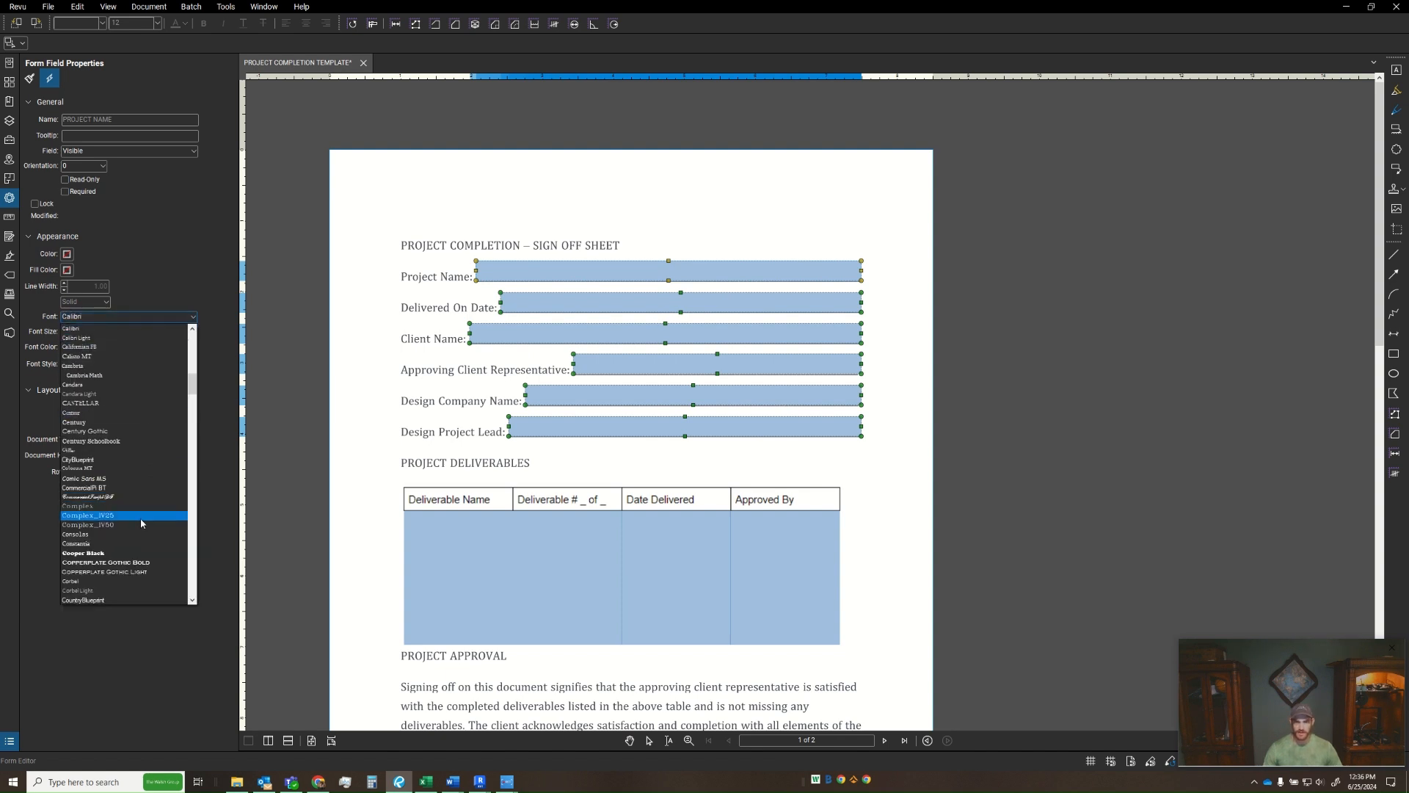
scroll(119, 520, down, 1)
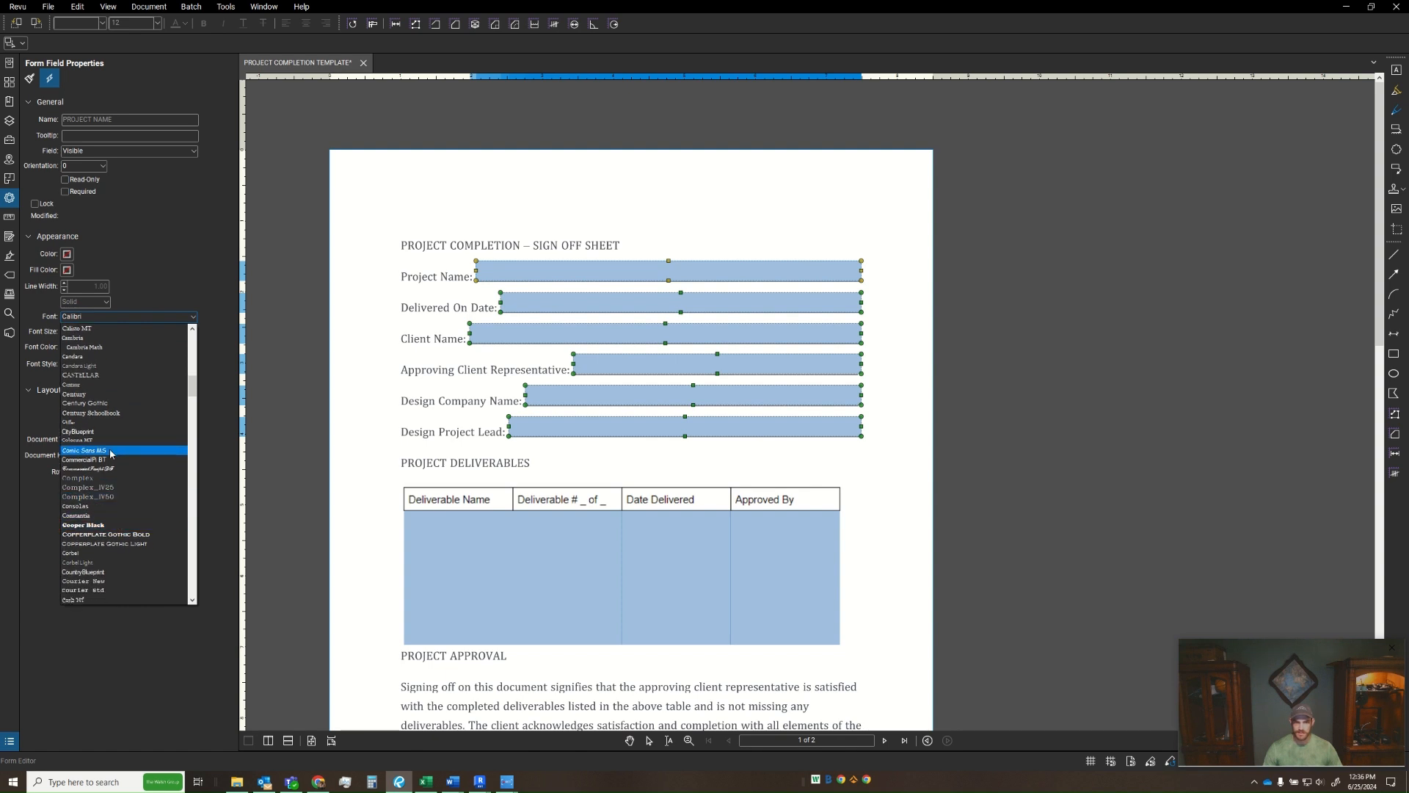
click(115, 405)
click(188, 332)
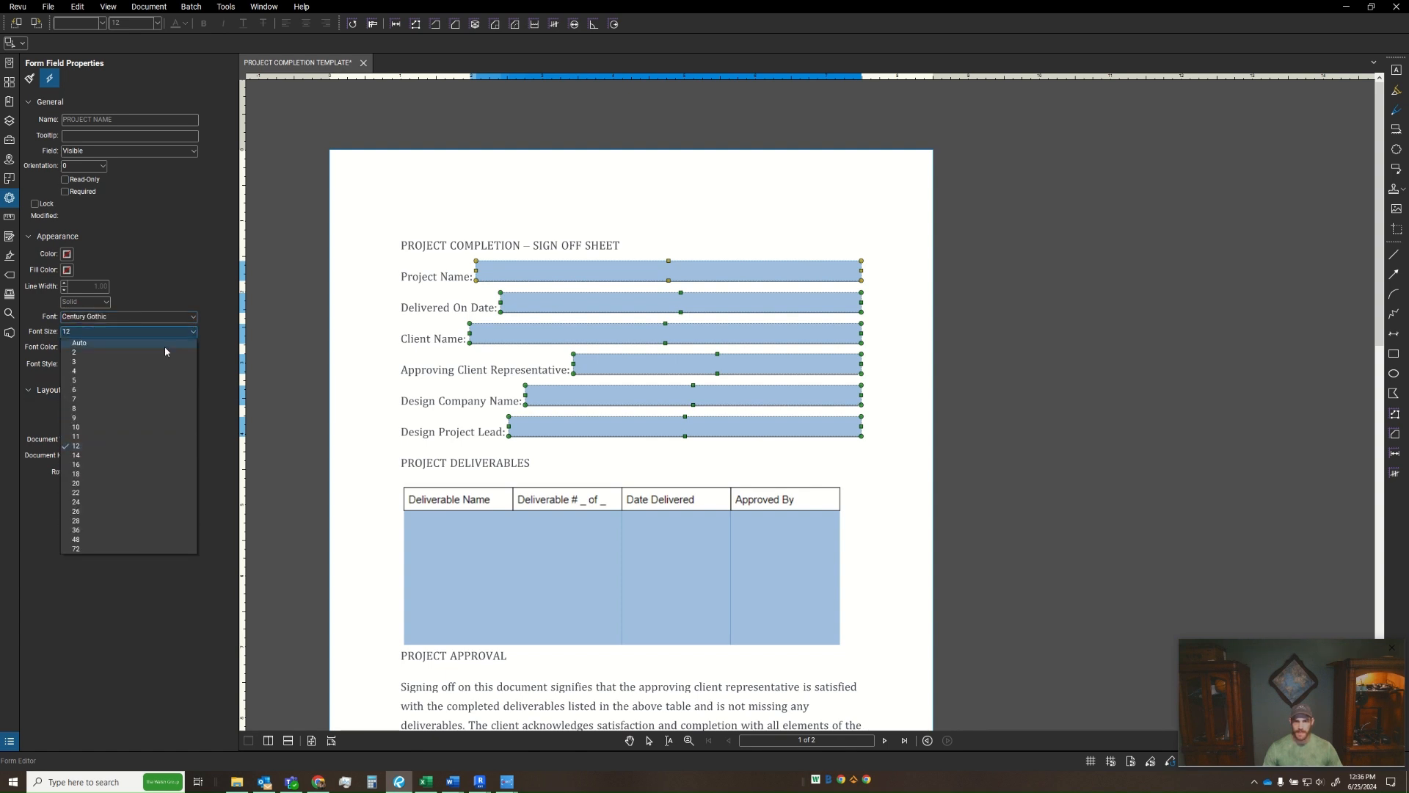
click(94, 428)
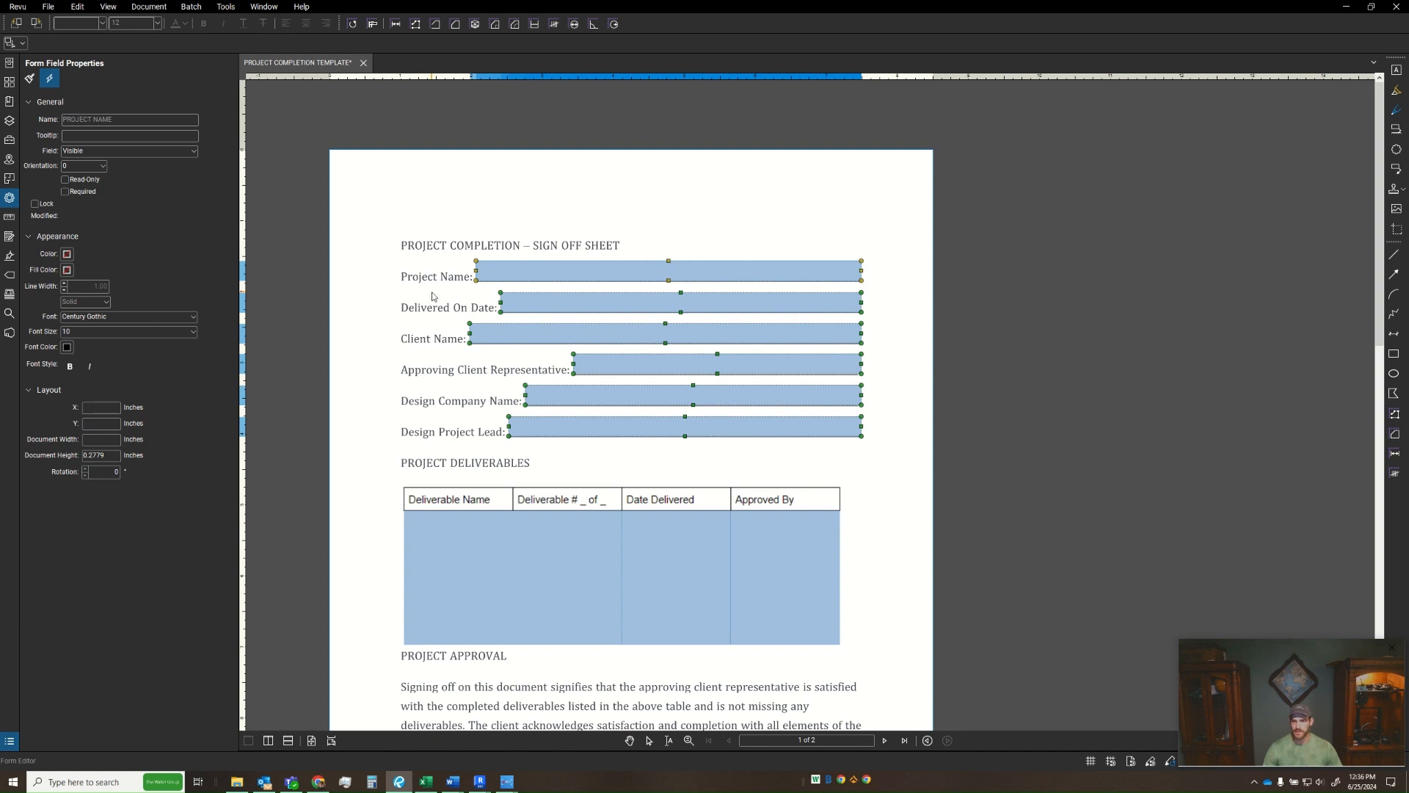
- Set the font of the four deliverables table fields on page 1 to Century Gothic, size 10
drag(404, 408, 495, 501)
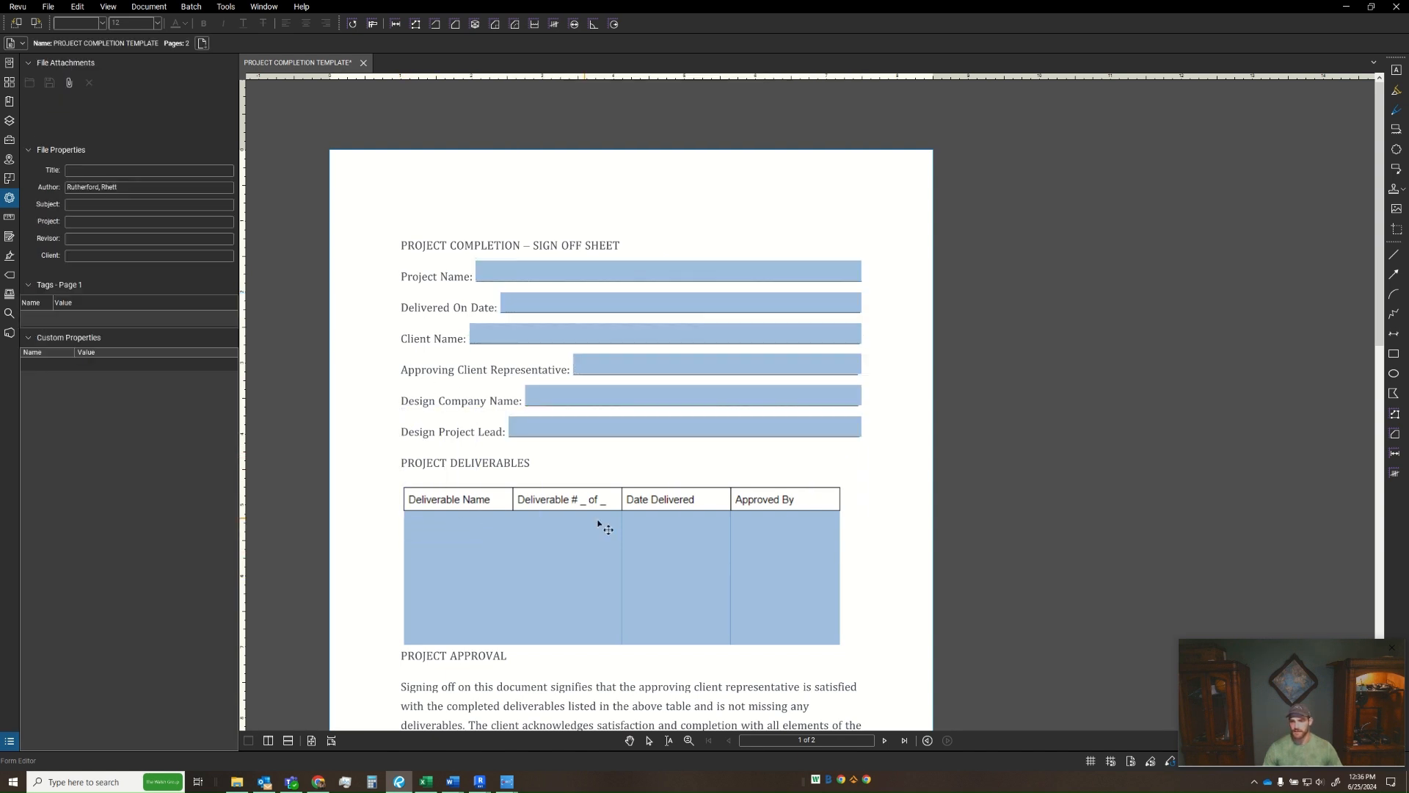
drag(888, 559, 365, 536)
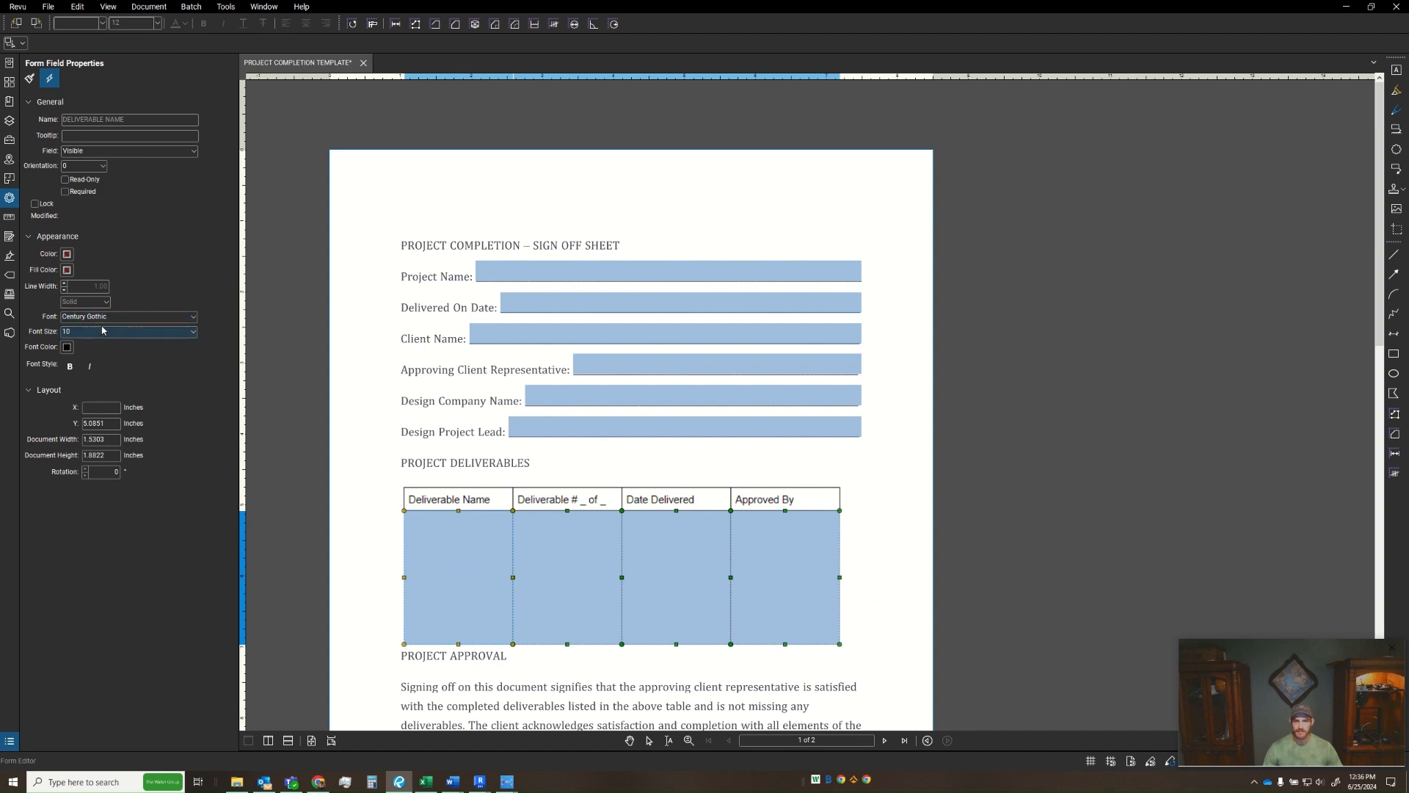
drag(408, 425, 565, 488)
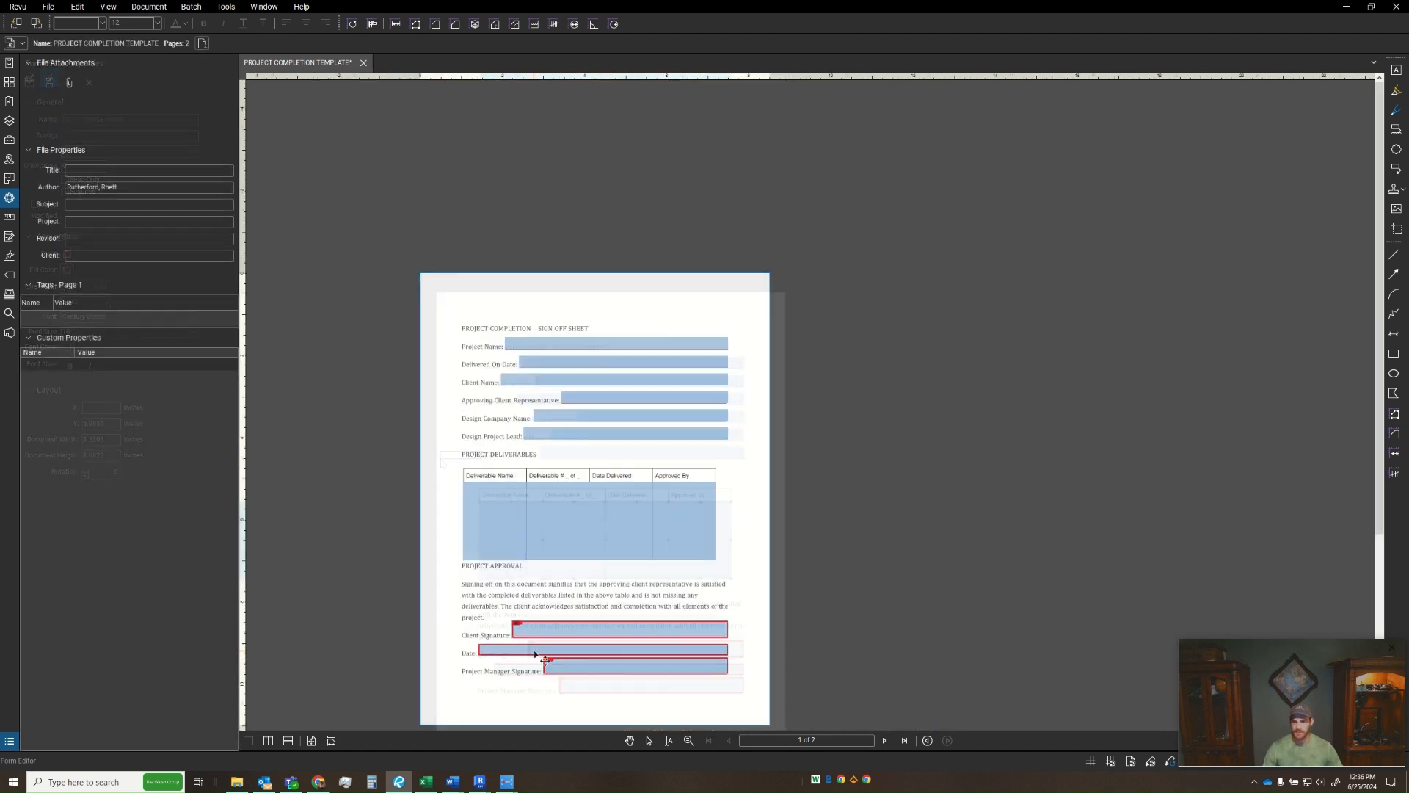
- Change the font of the date field below page 1's client signature to match the other page 1 fields
click(604, 651)
click(129, 316)
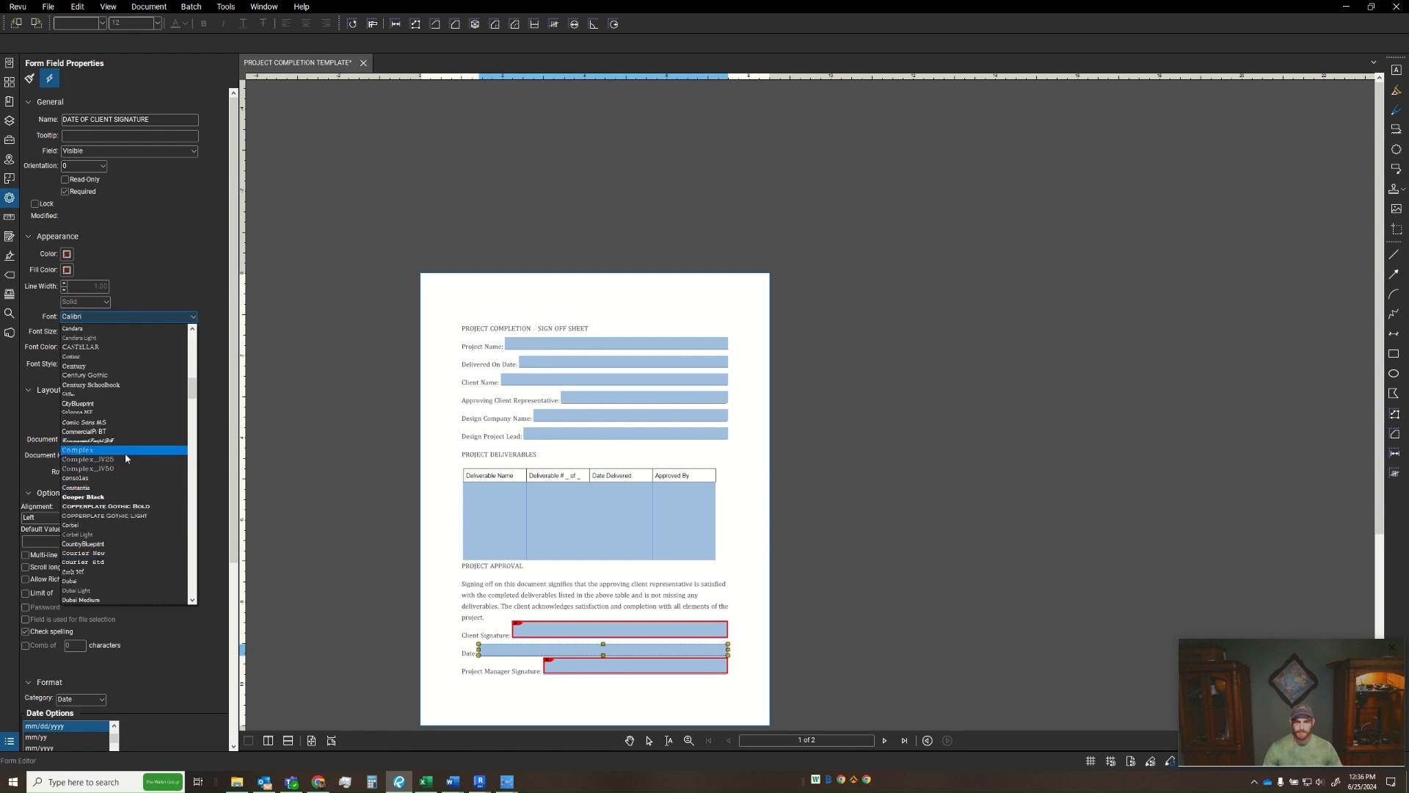
click(94, 431)
click(345, 469)
- Set the font of page 2's two date fields and the rejection comments field to Century Gothic, size 10
scroll(627, 640, up, 3)
scroll(666, 517, down, 1)
key(Right)
click(523, 363)
shift+click(515, 104)
shift+click(516, 219)
click(129, 316)
scroll(118, 396, up, 8)
click(85, 346)
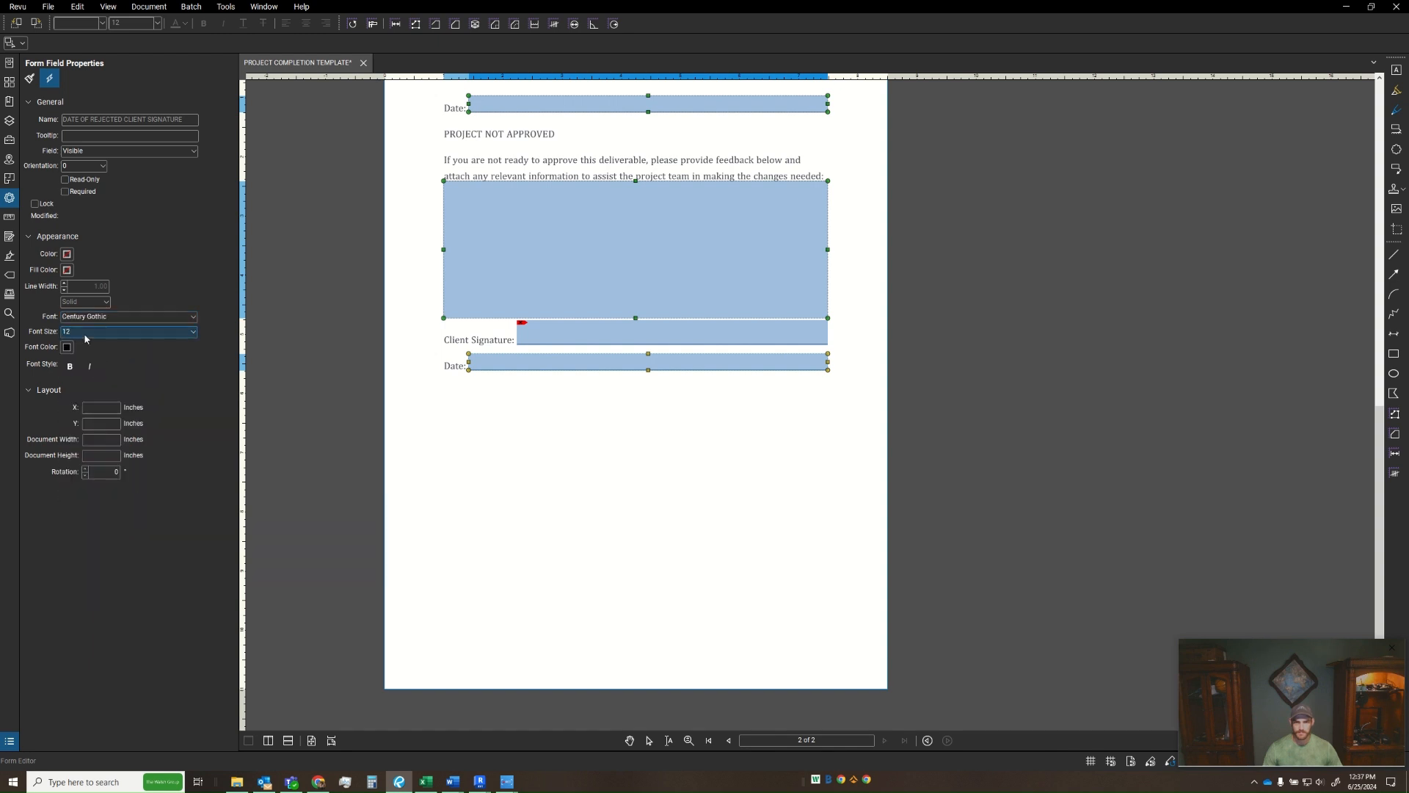
drag(522, 460, 548, 469)
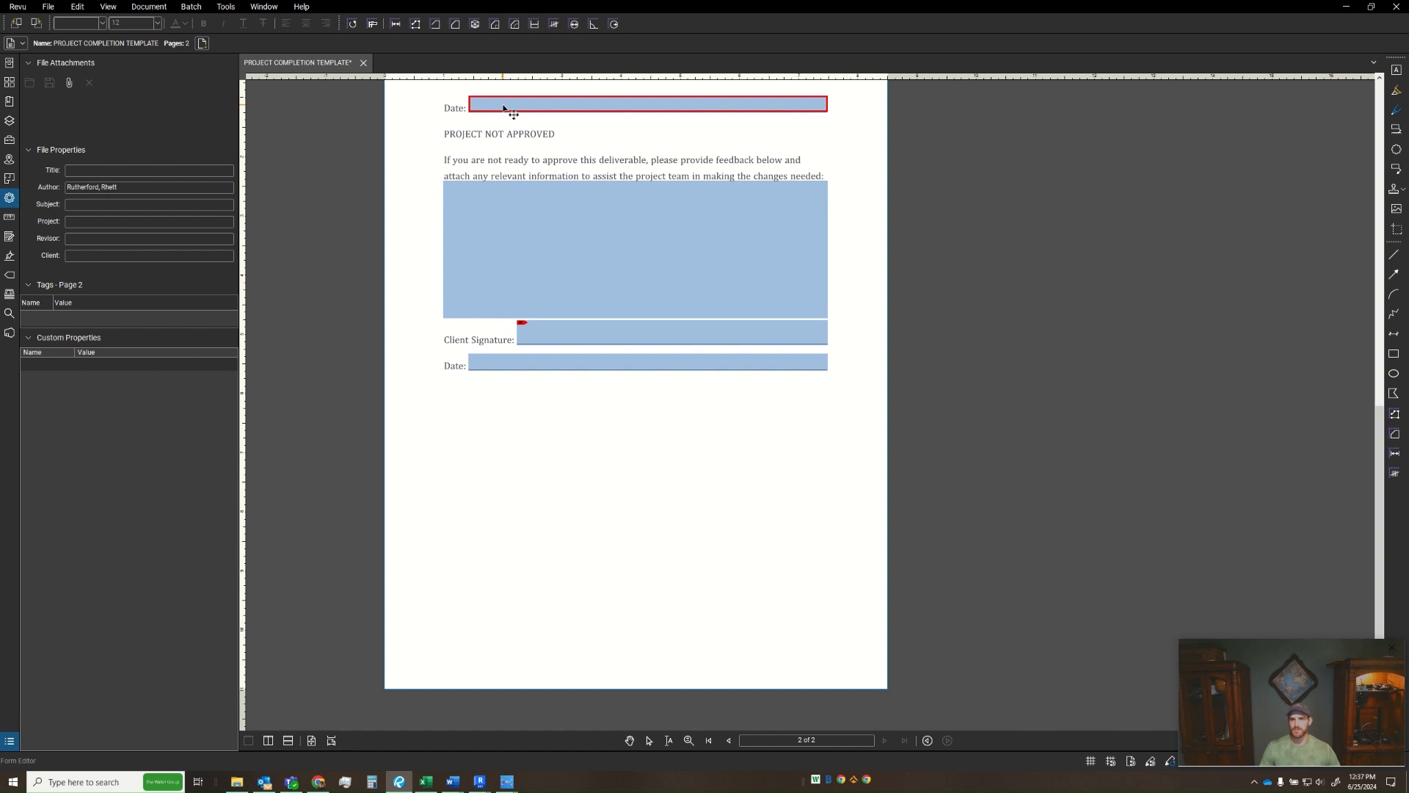
- Check the properties of the rejection comments field and the list of form fields on both pages
click(534, 211)
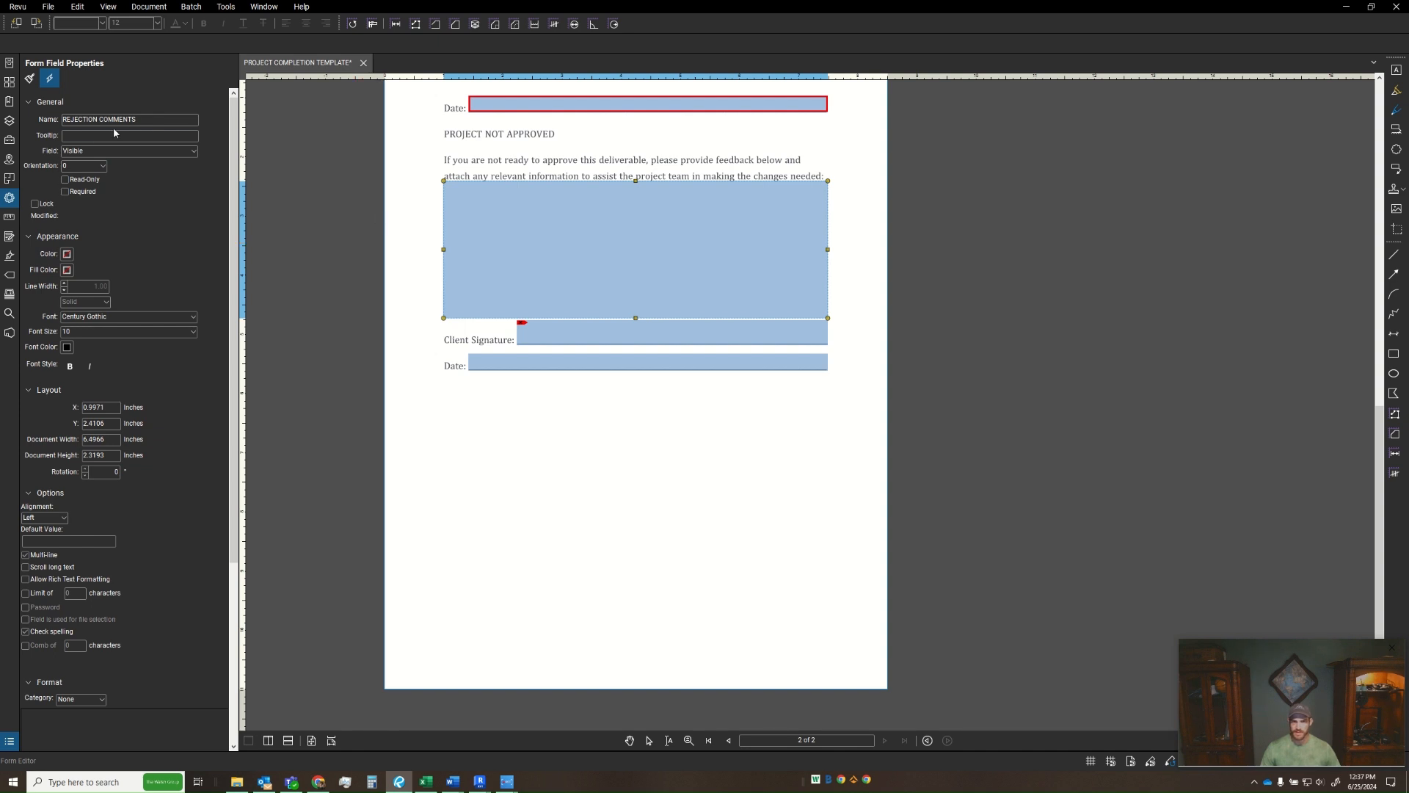
click(519, 439)
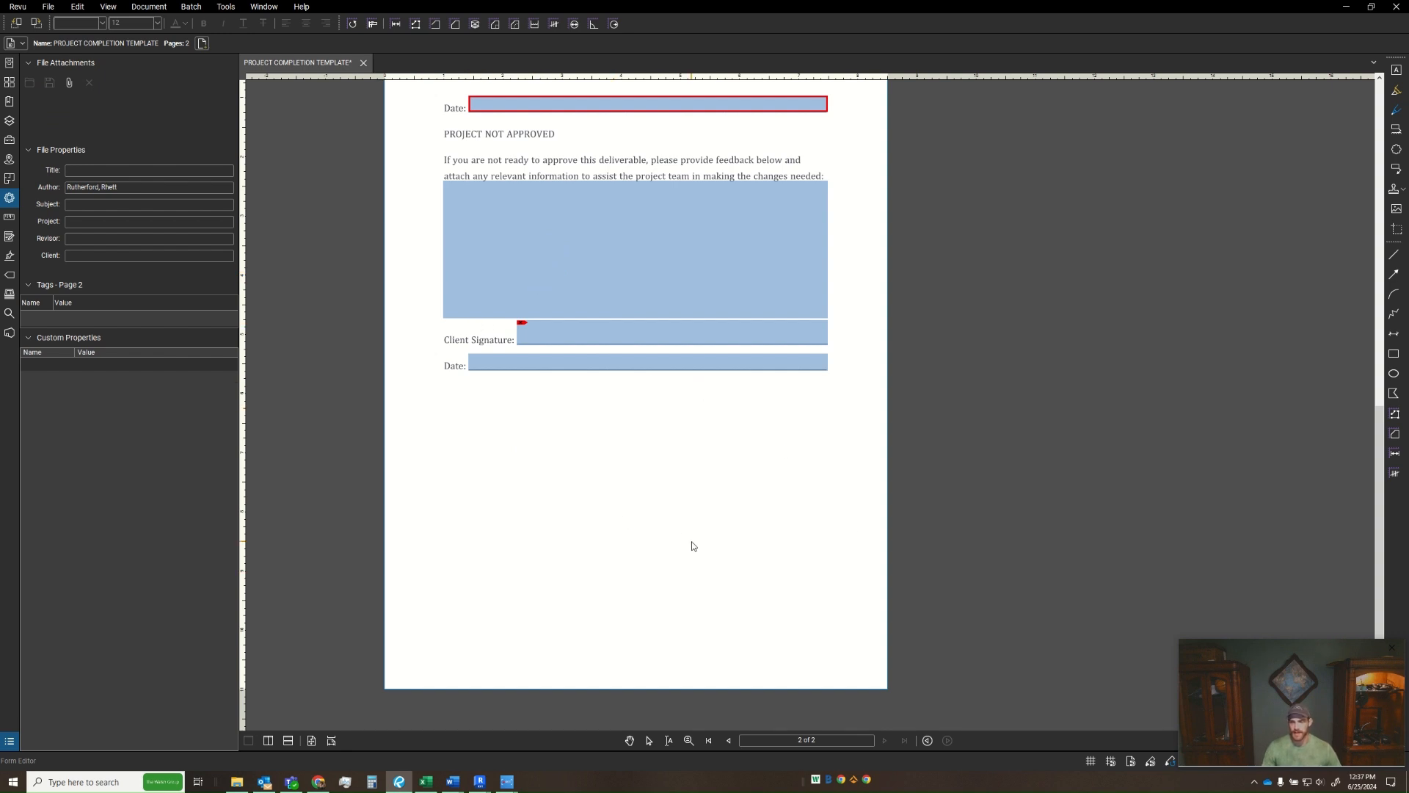
scroll(671, 537, up, 1)
scroll(661, 543, down, 1)
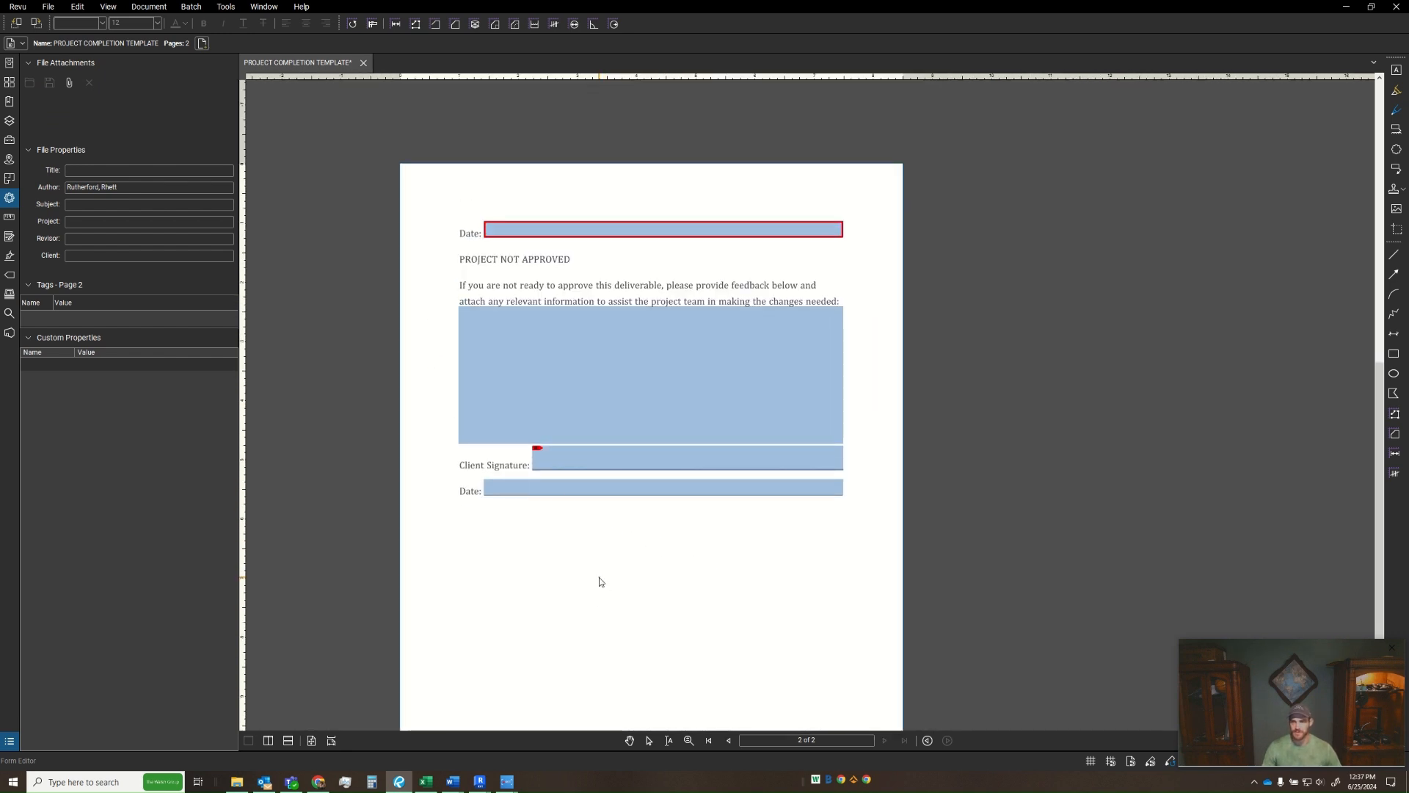
drag(600, 577, 345, 506)
click(10, 237)
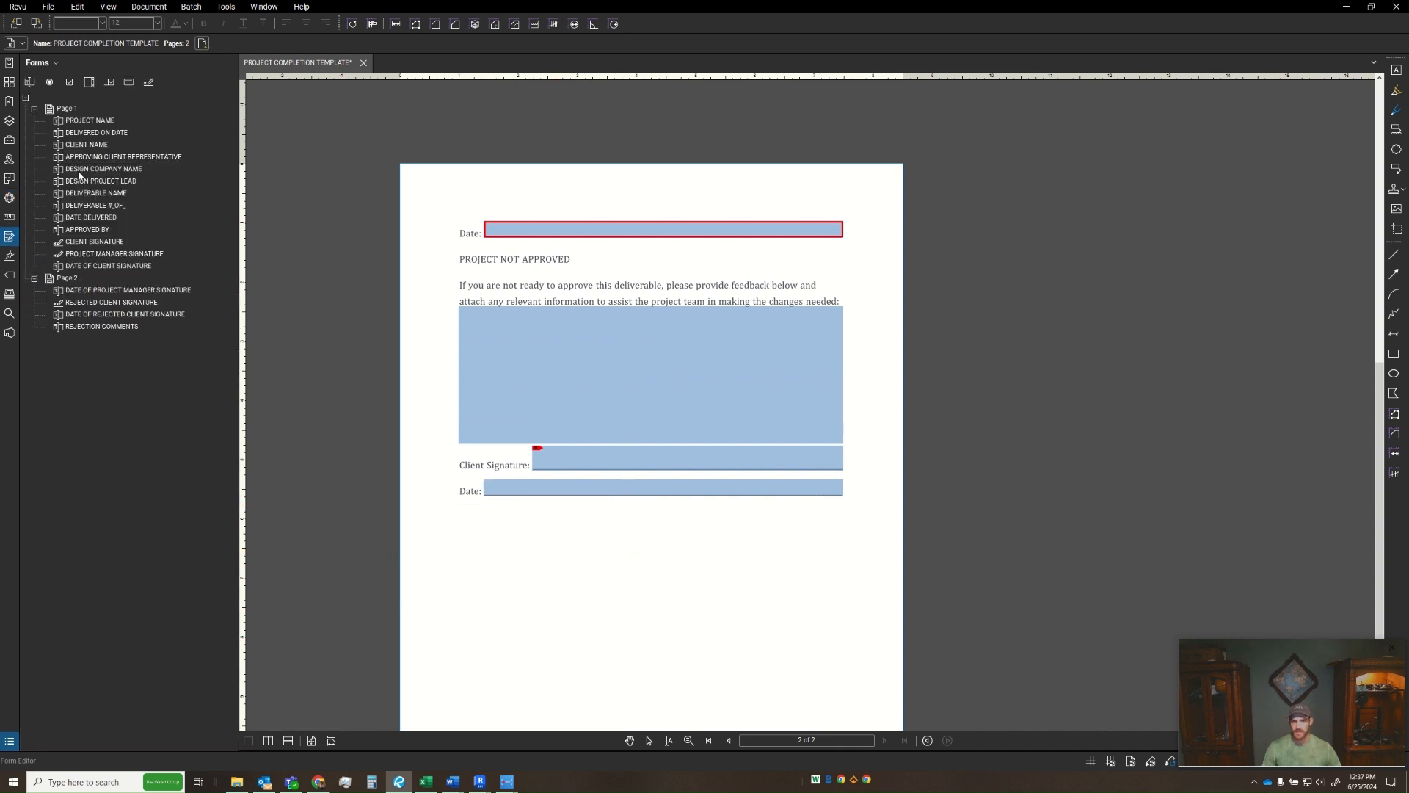
- Leave form editing and test page 1's table with SDFGSDFG under Deliverable Name and Deliverable # and SDFG under Date Delivered
key(Left)
drag(508, 636, 476, 509)
scroll(475, 510, down, 1)
key(Escape)
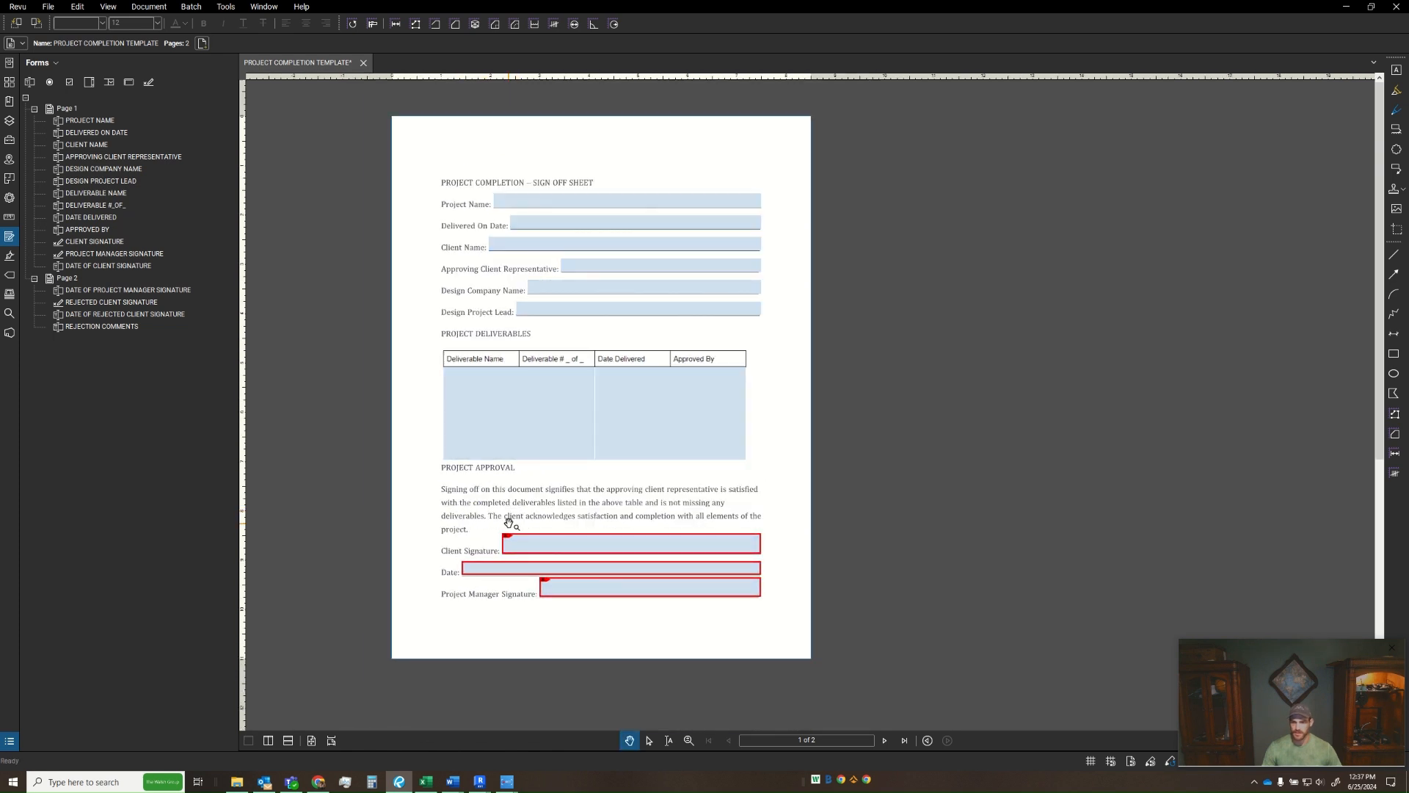
click(506, 400)
text(SDFGSDFG)
click(547, 399)
text(SDFGSDFG)
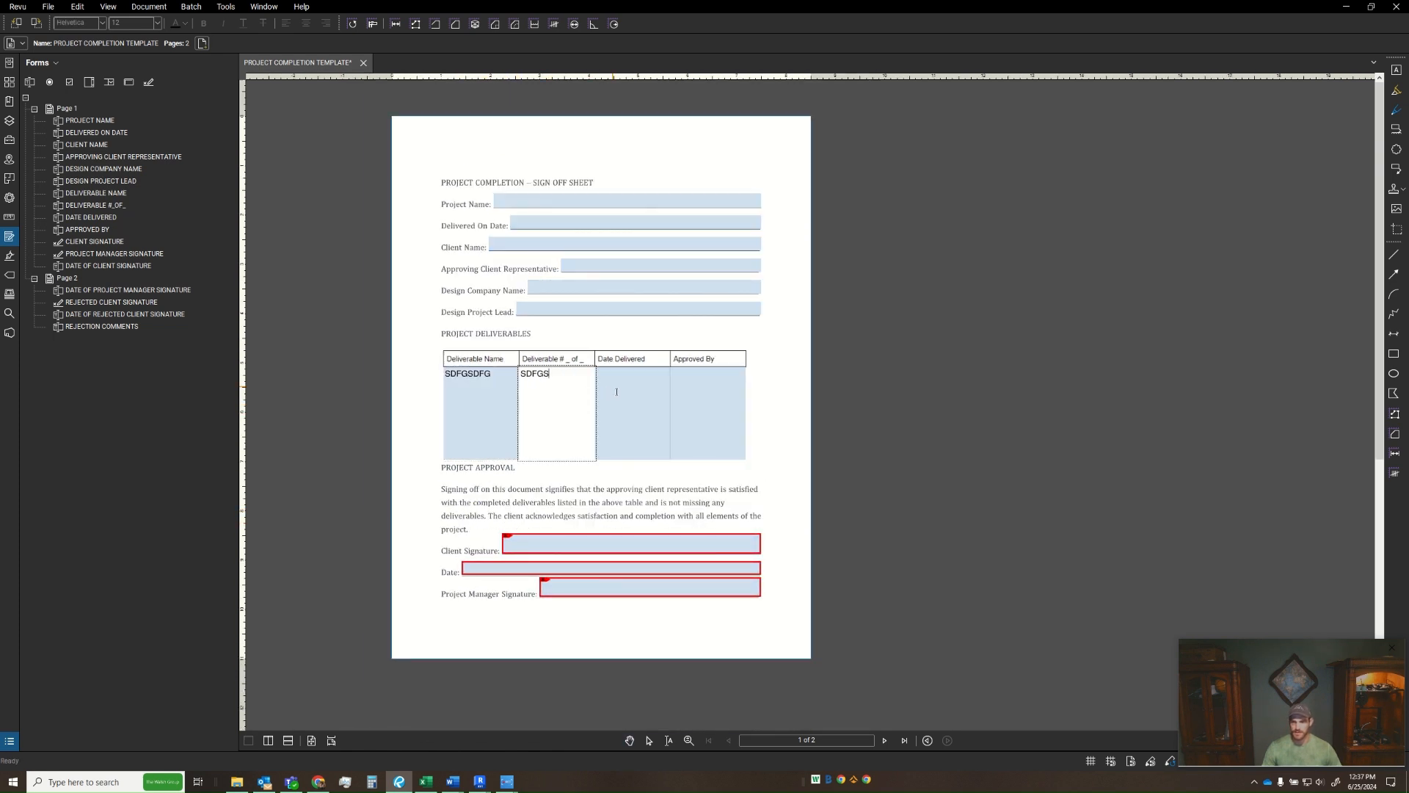
click(618, 391)
text(SDFG)
click(703, 391)
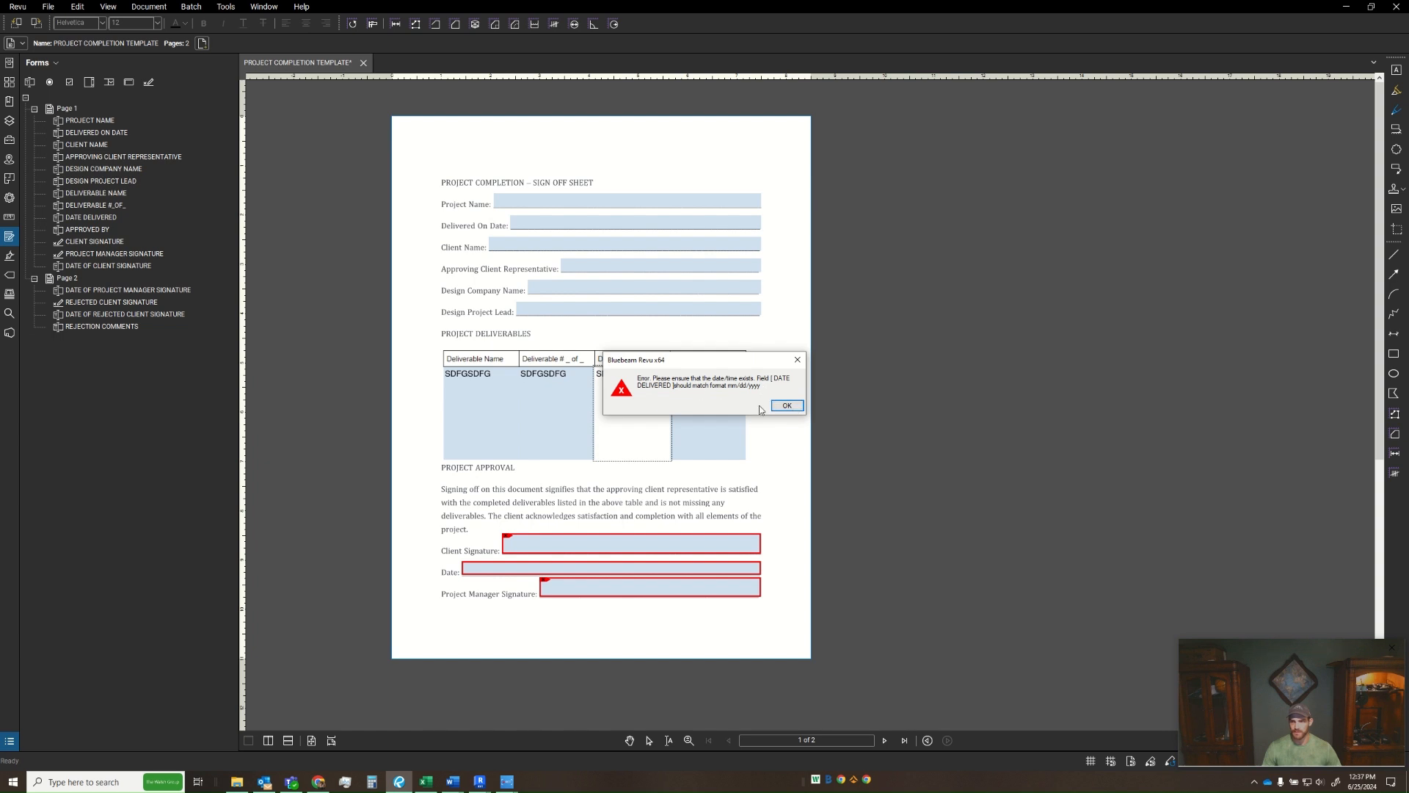
click(786, 405)
click(605, 505)
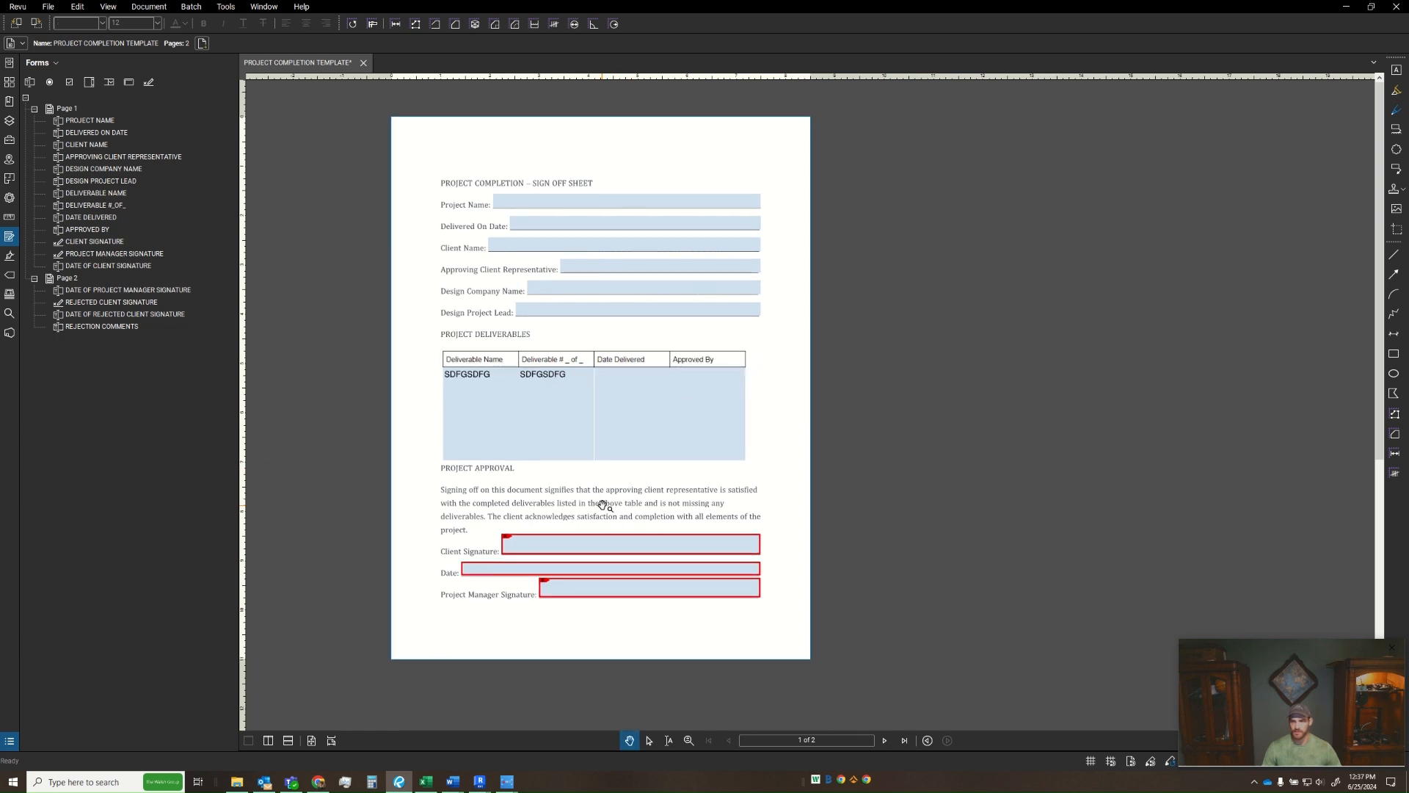
- Clear the test text from the Deliverable # and Deliverable Name fields on page 1
click(564, 426)
key(BackSpace)
key(BackSpace)
key(BackSpace)
key(BackSpace)
key(BackSpace)
key(BackSpace)
key(BackSpace)
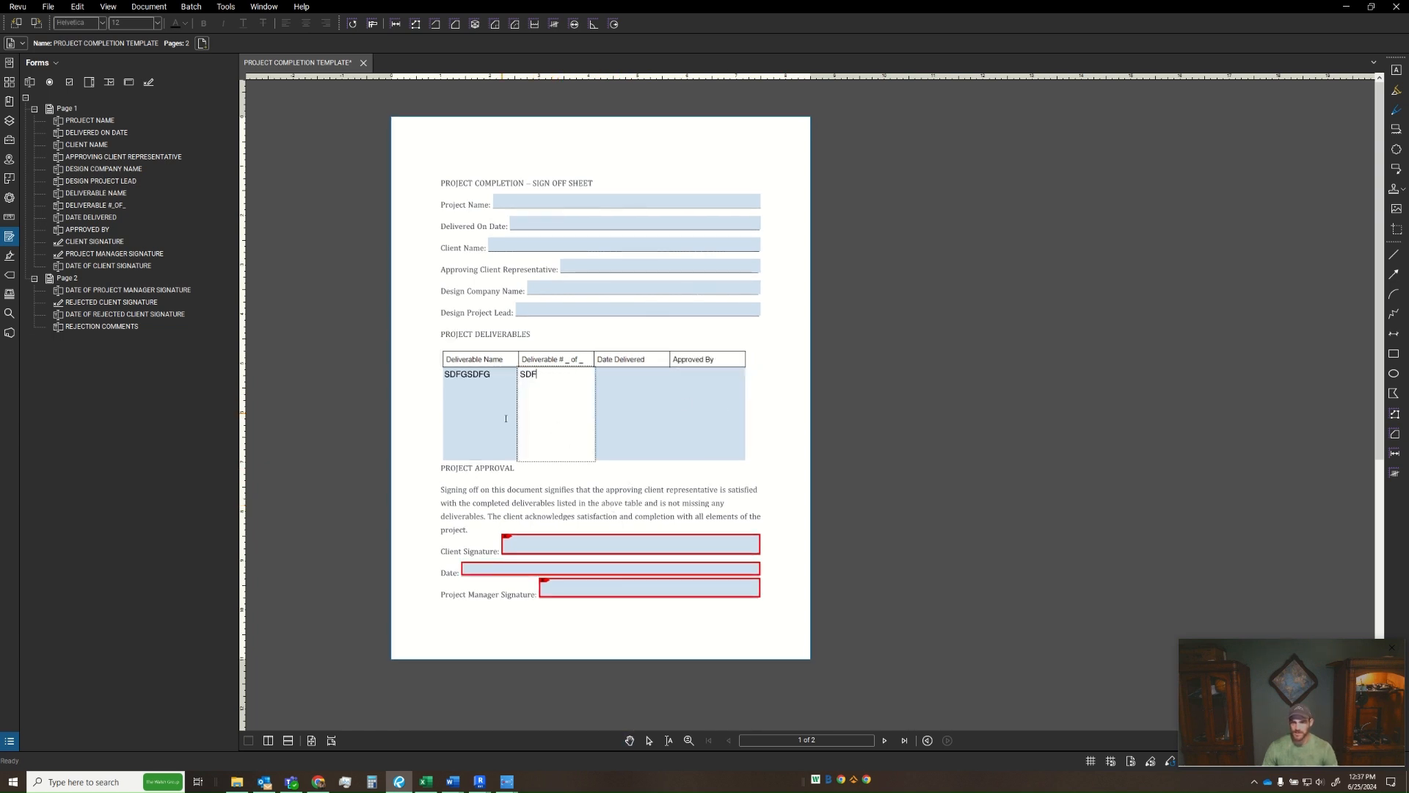
click(494, 415)
key(BackSpace)
key(BackSpace)
key(BackSpace)
key(BackSpace)
key(BackSpace)
key(BackSpace)
key(BackSpace)
click(550, 506)
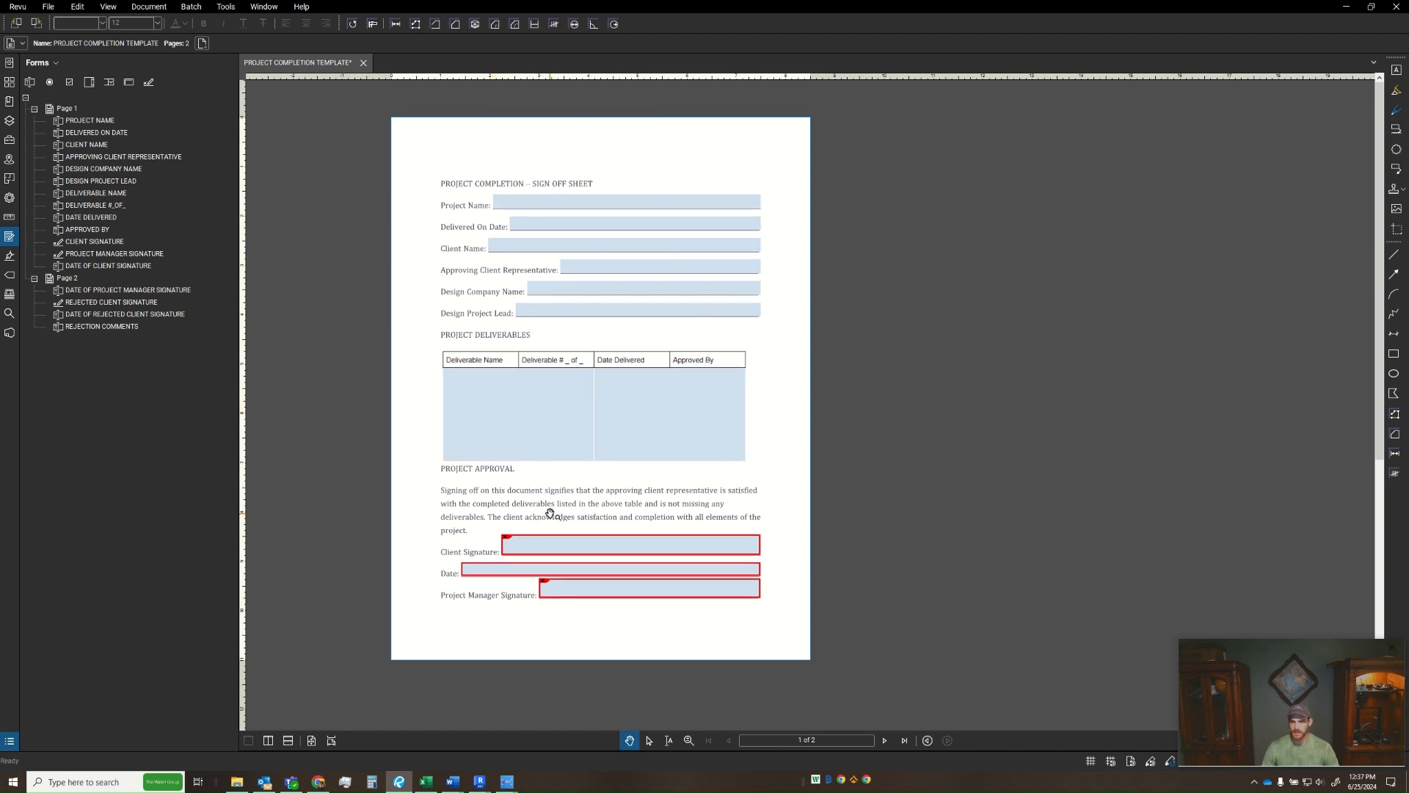
- Test how page 2's rejected client signature field and the date field below it respond, without signing or entering a date
scroll(544, 504, down, 3)
click(517, 361)
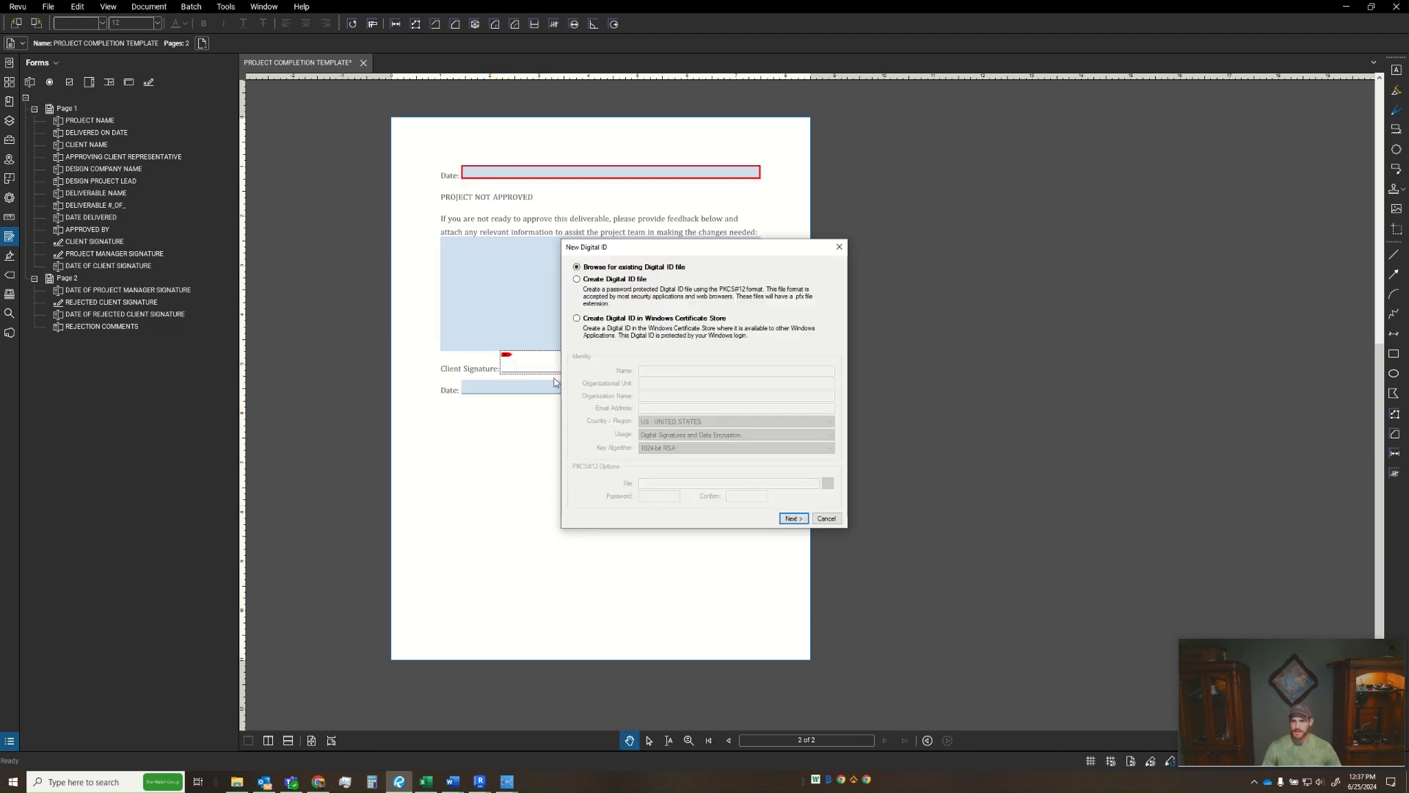
click(814, 518)
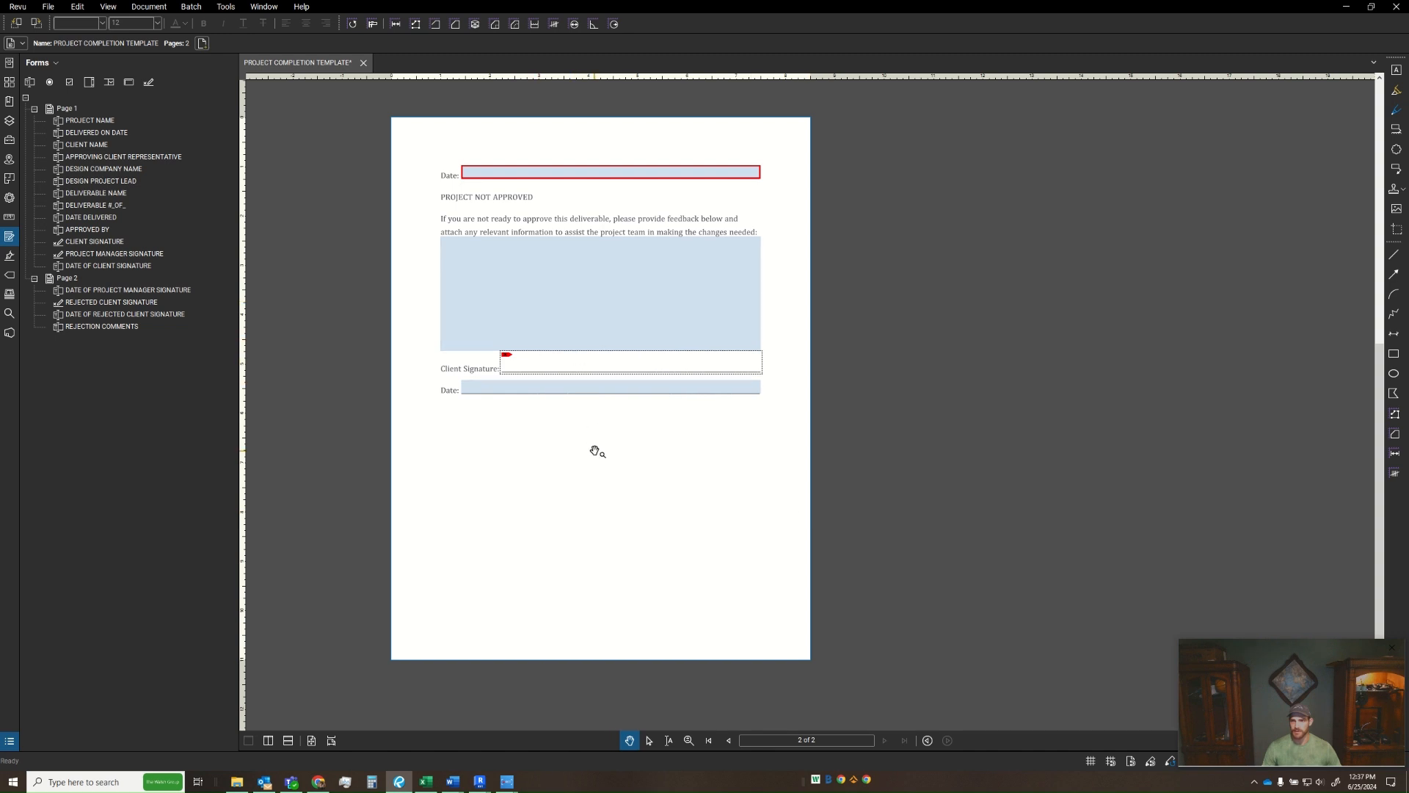
click(512, 394)
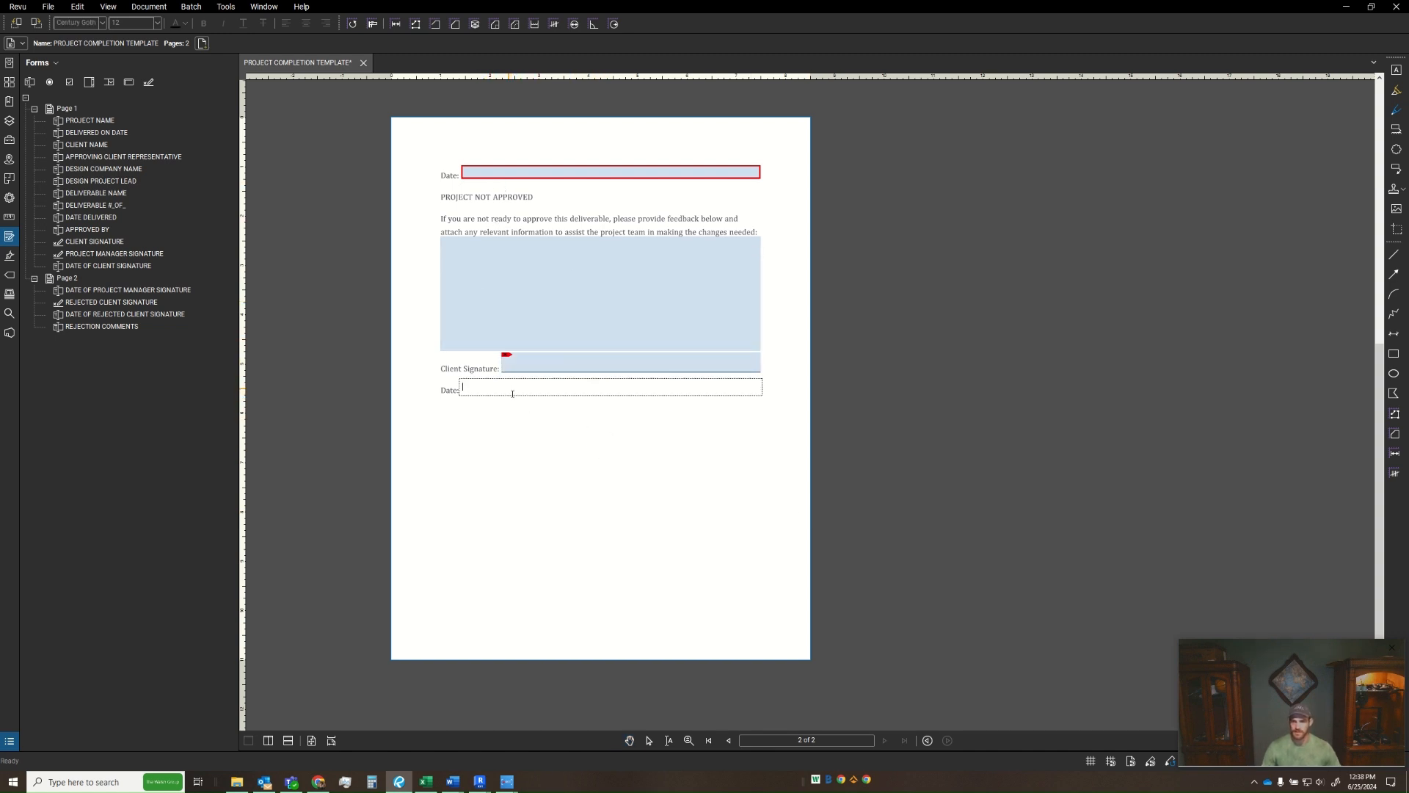
click(515, 437)
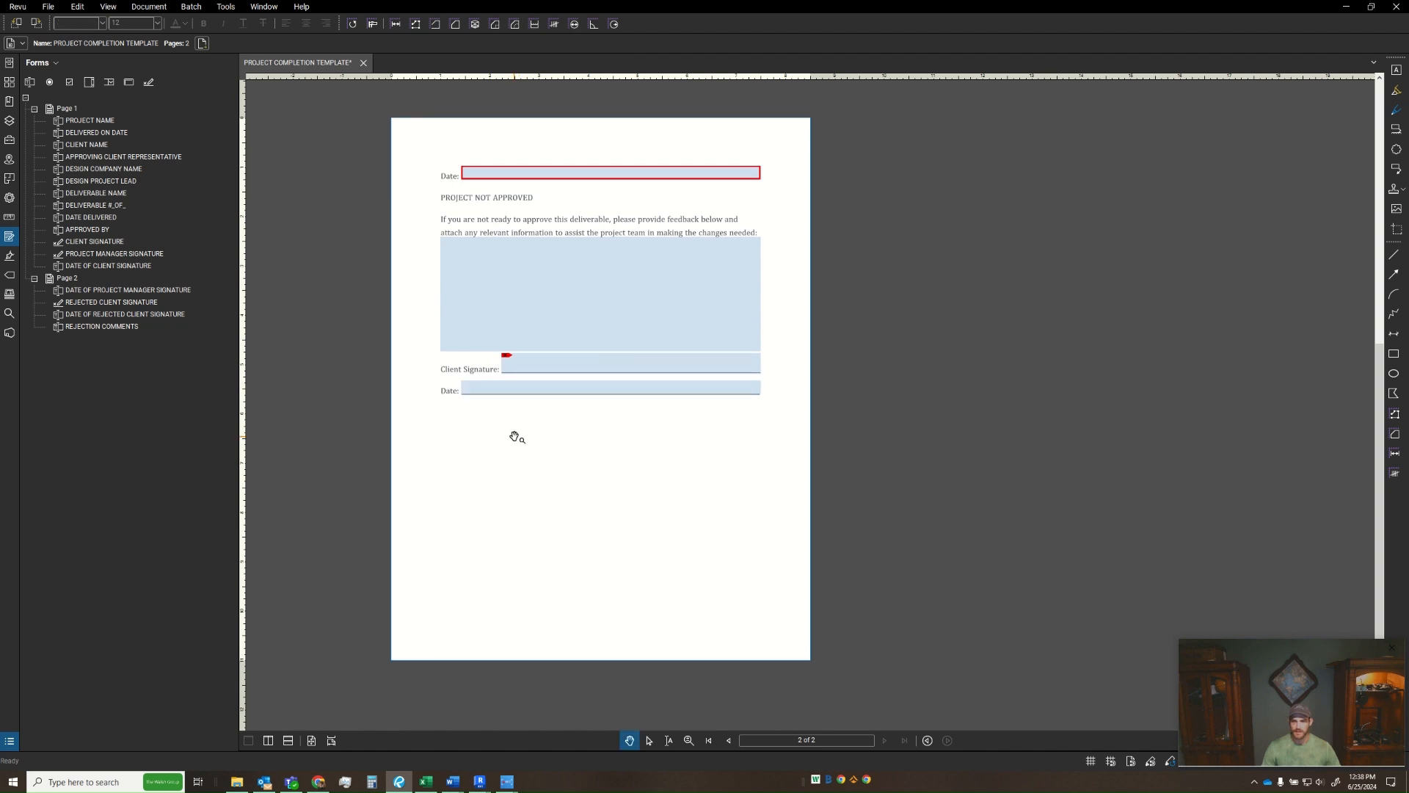
- Set the format category of page 2's DATE OF REJECTED CLIENT SIGNATURE field to Date
click(100, 327)
click(103, 315)
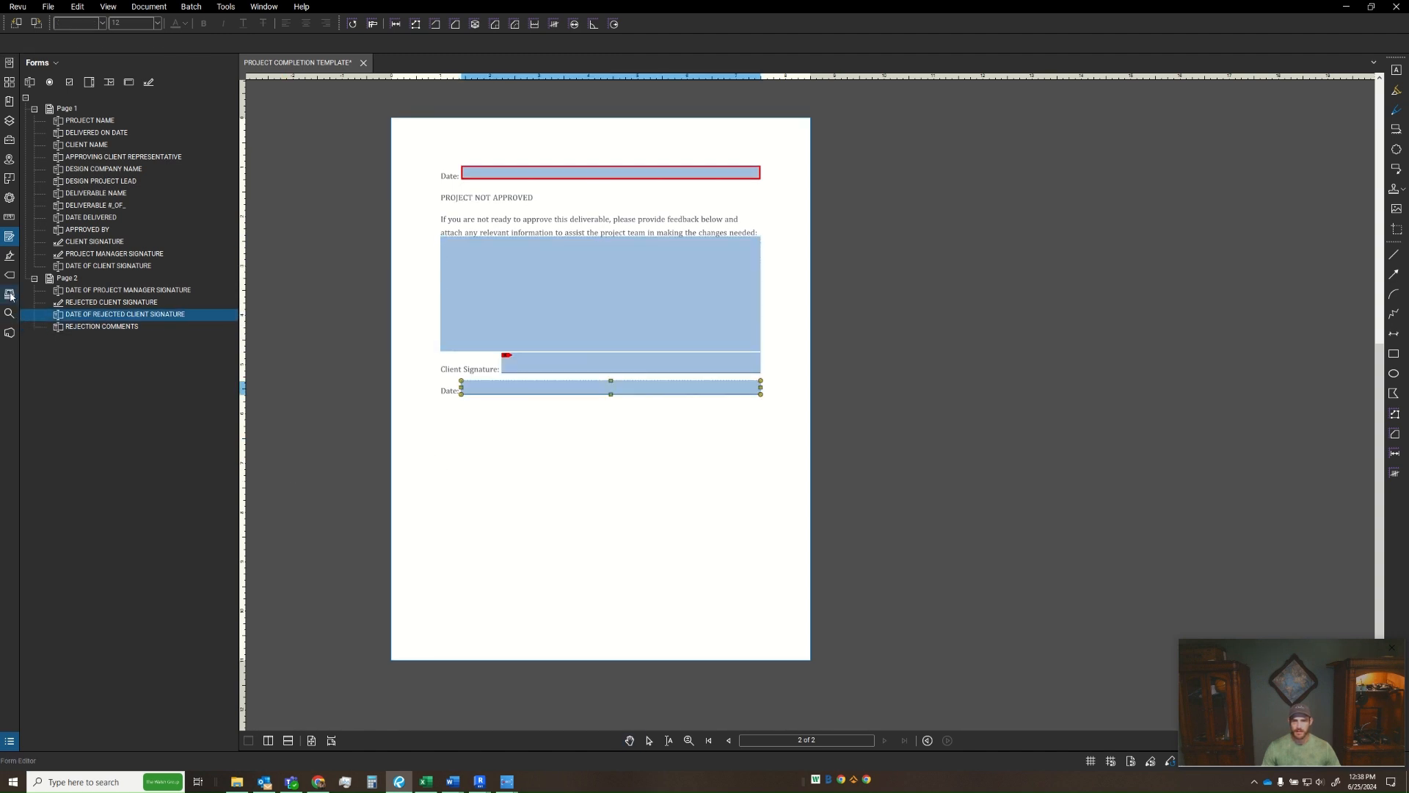
click(9, 198)
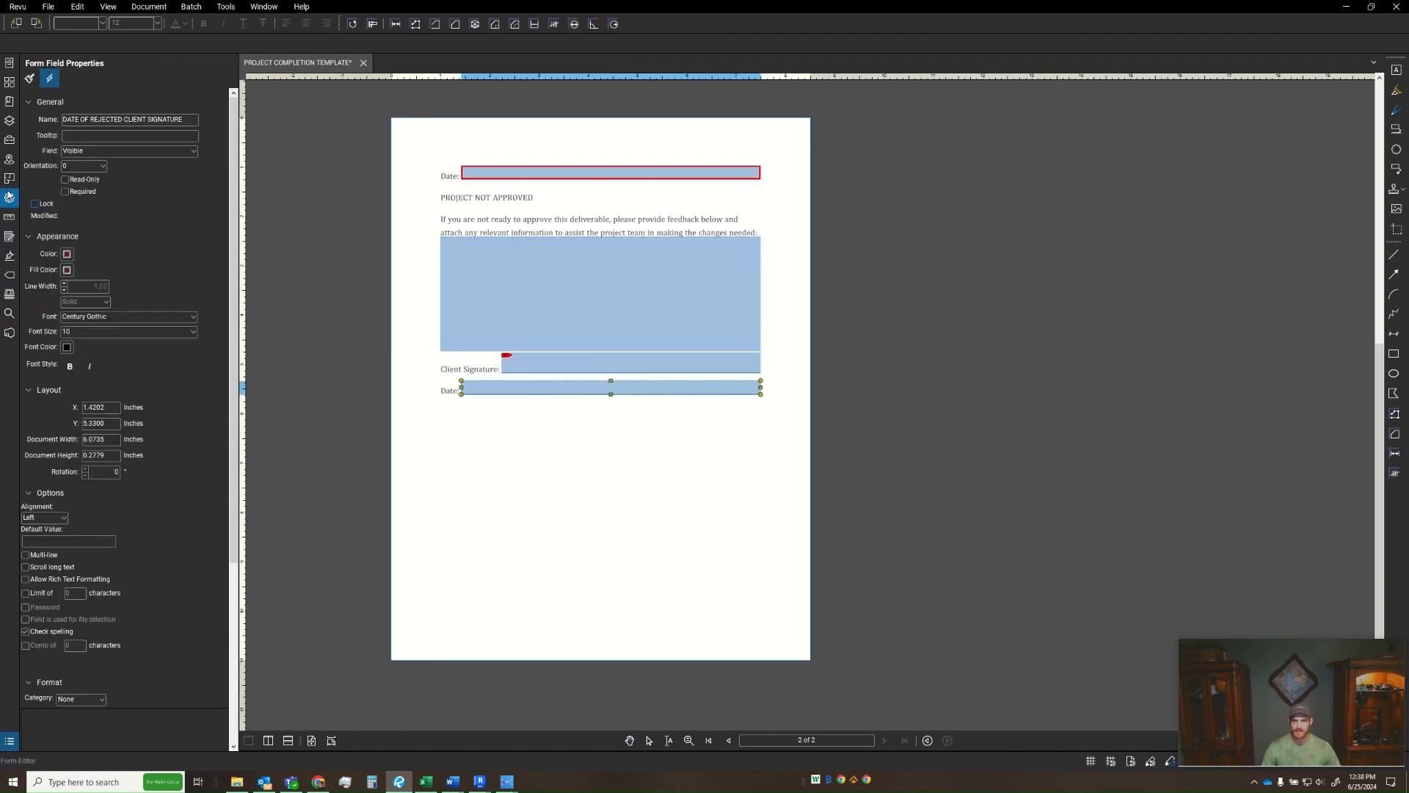
click(100, 702)
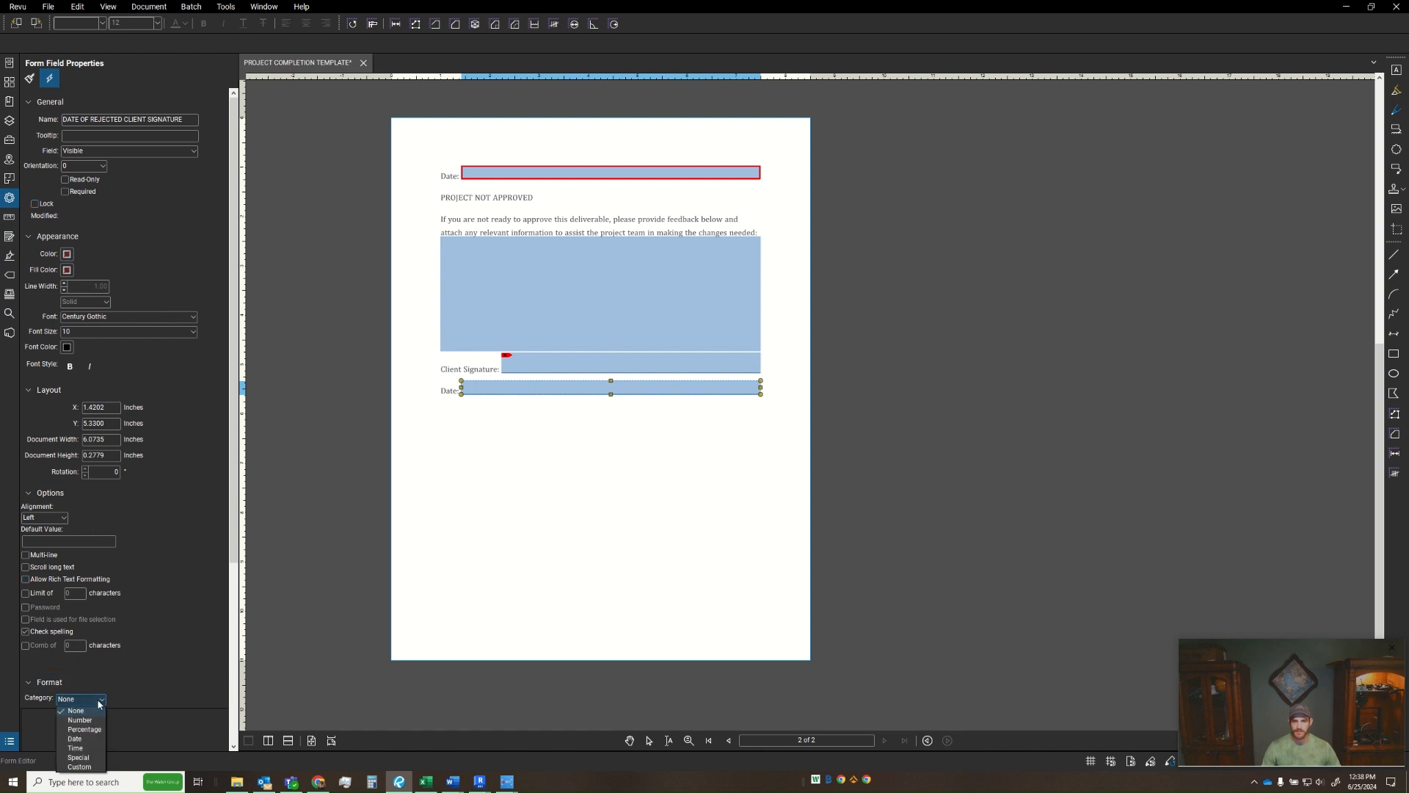
click(76, 738)
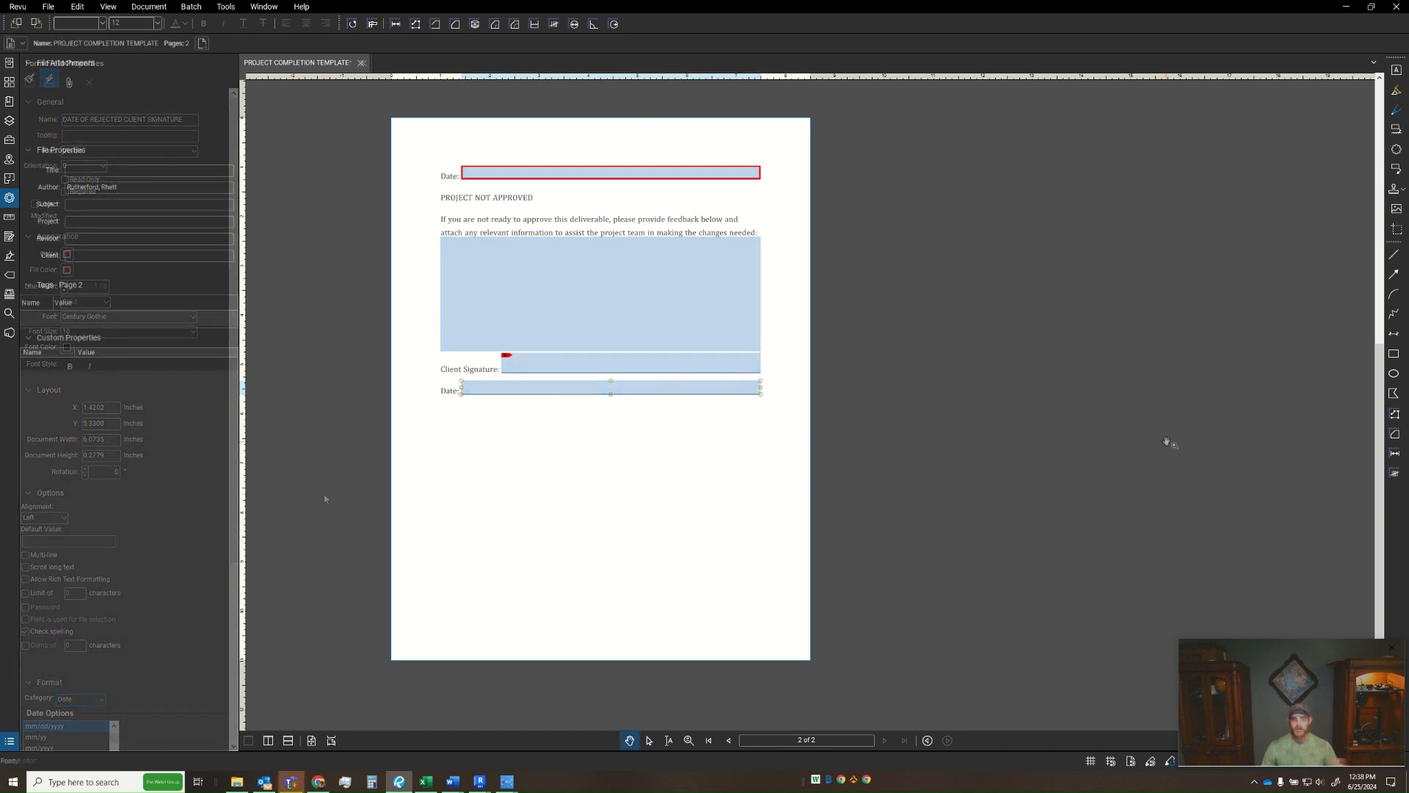